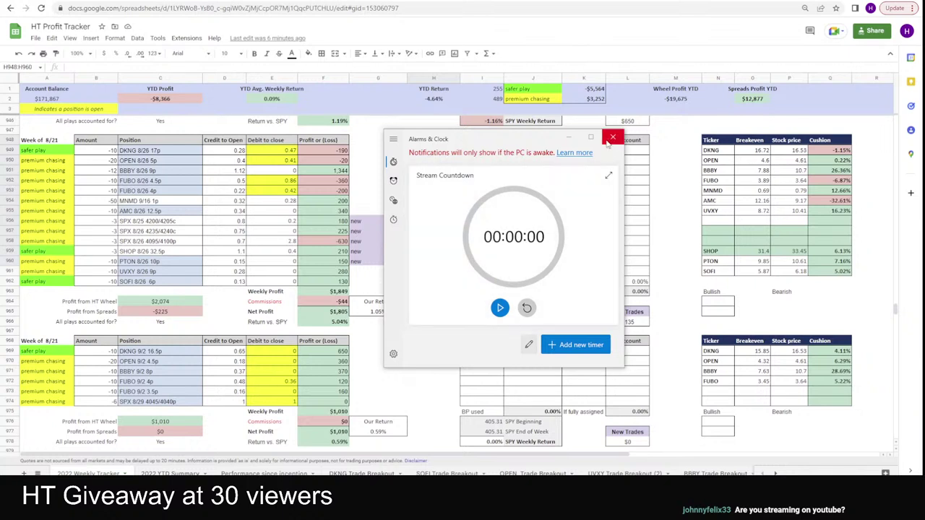
Close the Stream Countdown timer window and clear the range selection in the weekly tracker.
left_click(613, 137)
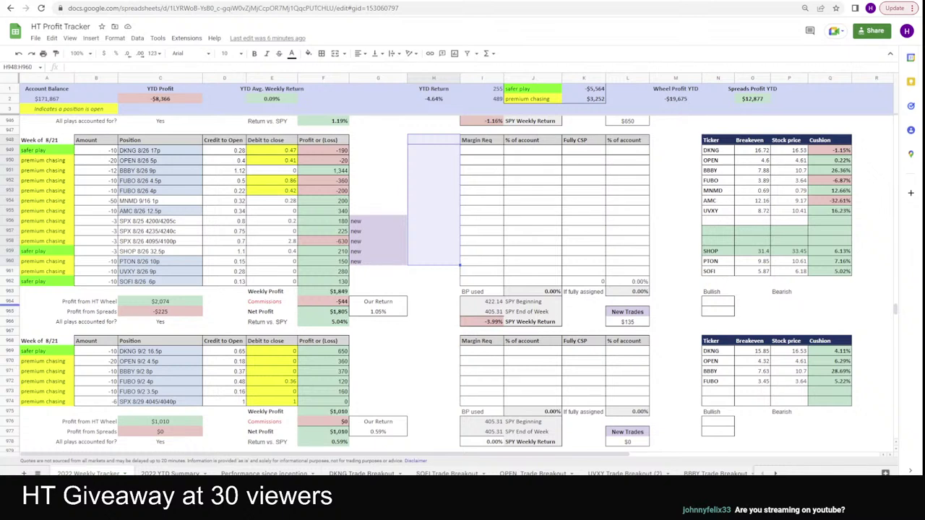
left_click(431, 304)
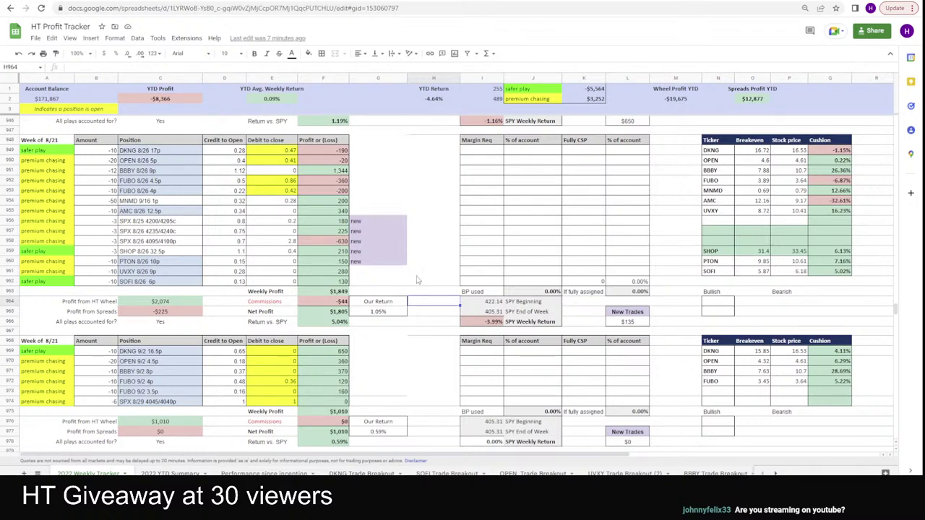
Examine the week of 8/14 in the weekly tracker: SPY weekly return, net profit and the two BBBY 8/19 12p results.
scroll(417, 280, "up", 5)
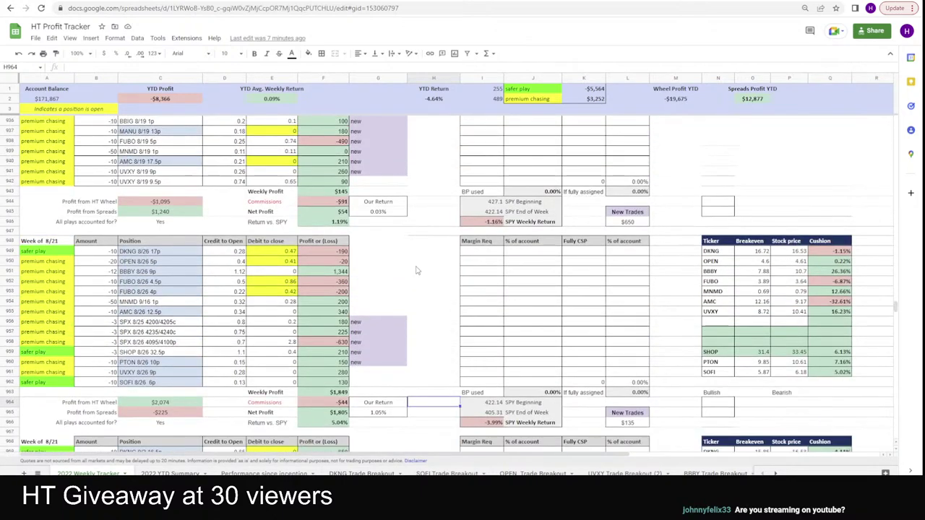
scroll(416, 270, "down", 1)
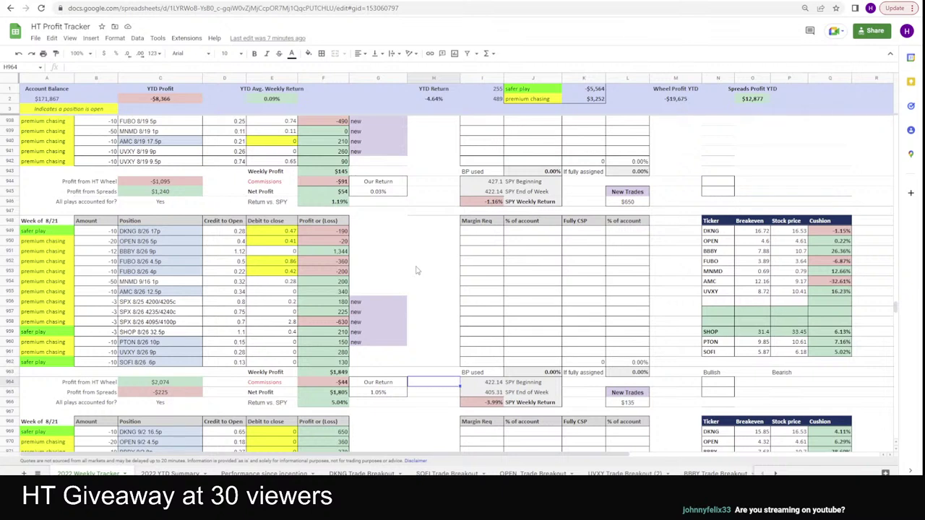
left_click(496, 204)
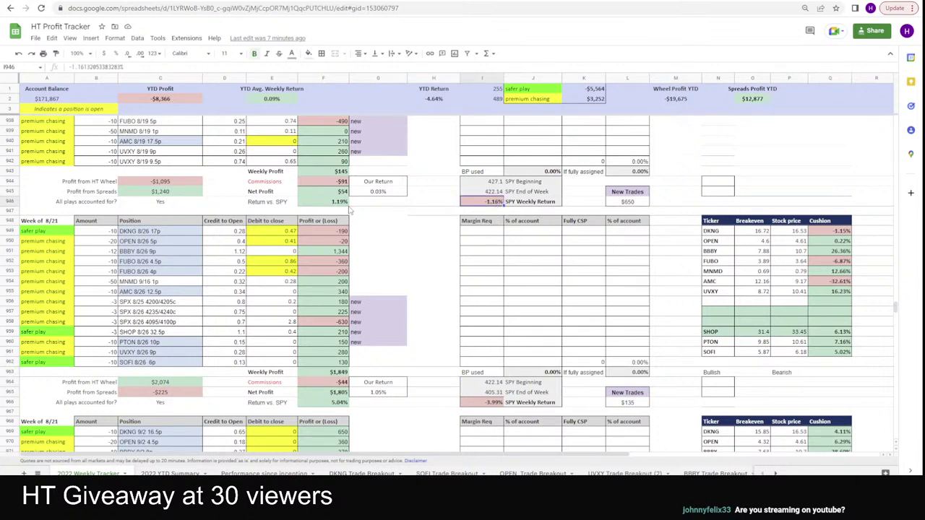
left_click(342, 193)
scroll(351, 230, "up", 2)
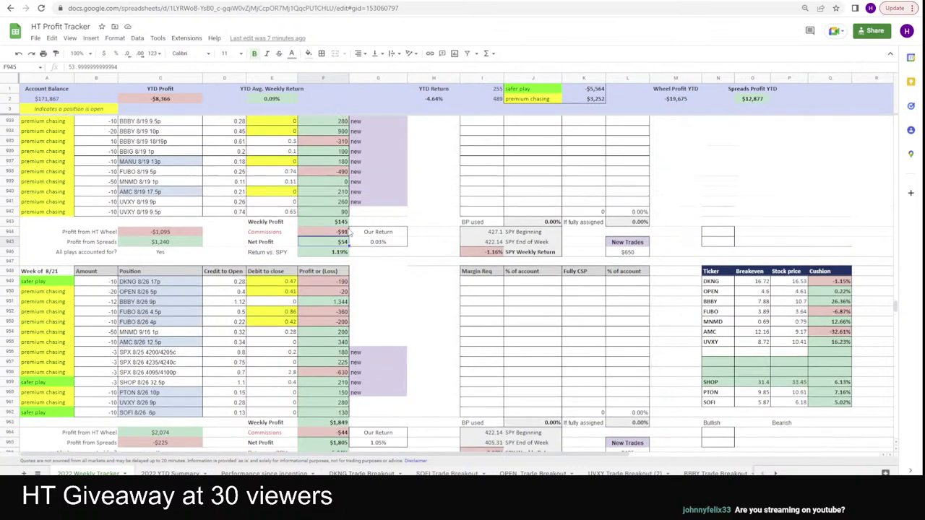
scroll(350, 232, "up", 2)
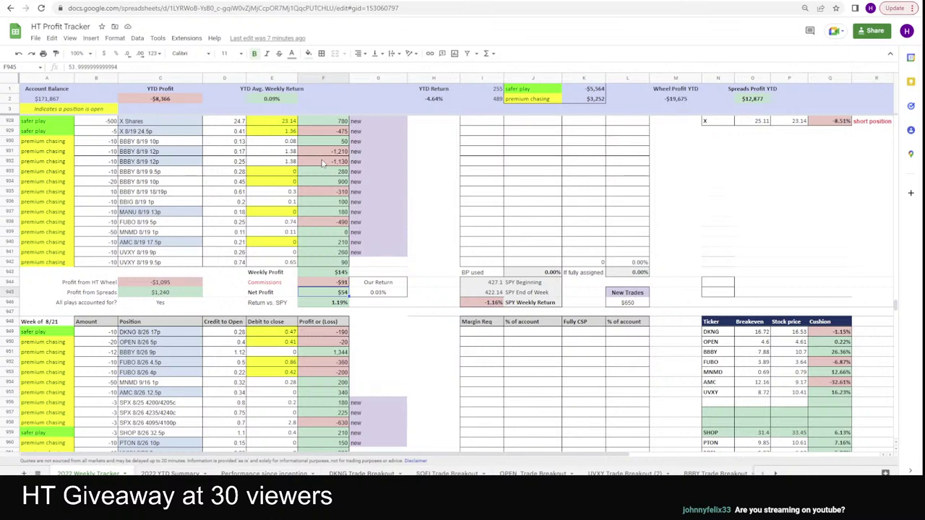
left_click_drag(327, 161, 326, 152)
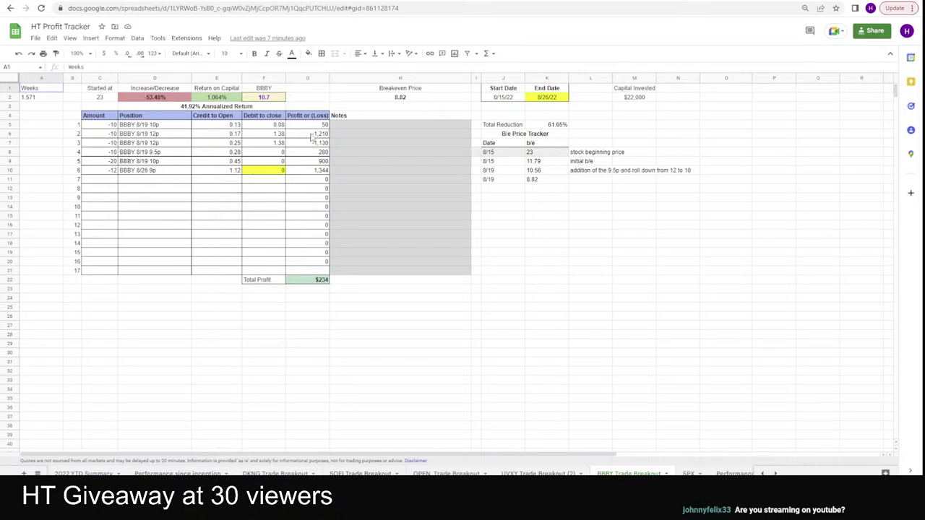
On the BBBY Trade Breakout sheet, review the 8/19 put positions, their profit or loss, and the stock's percentage decrease.
left_click_drag(312, 143, 311, 134)
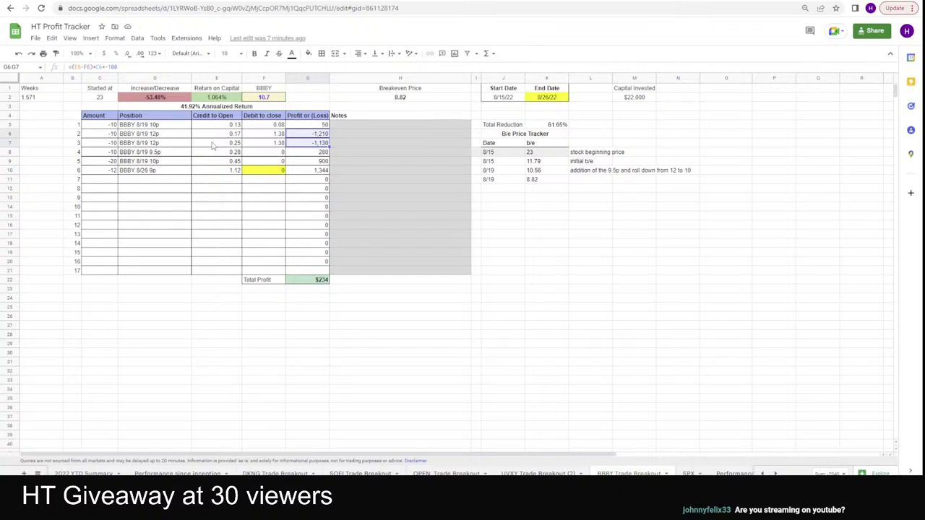
left_click(160, 162)
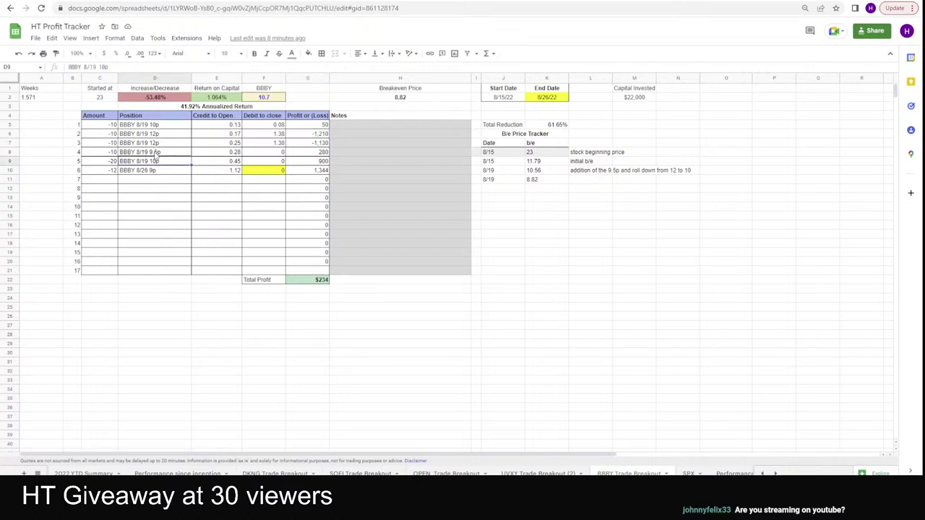
left_click(316, 153)
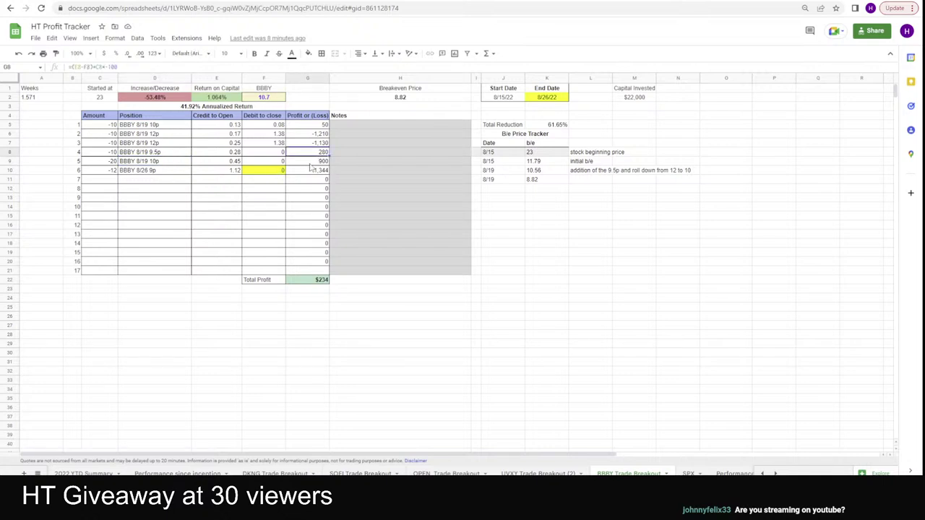
left_click_drag(322, 127, 321, 166)
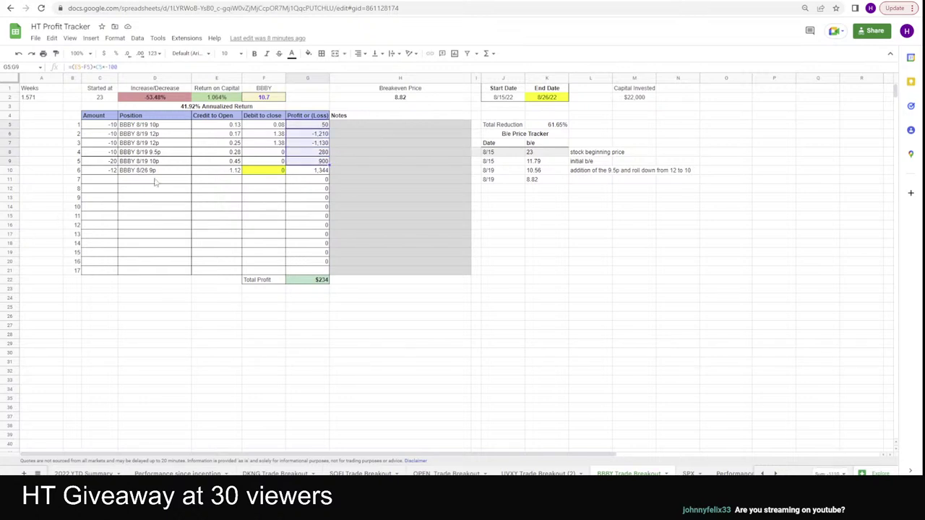
left_click(154, 99)
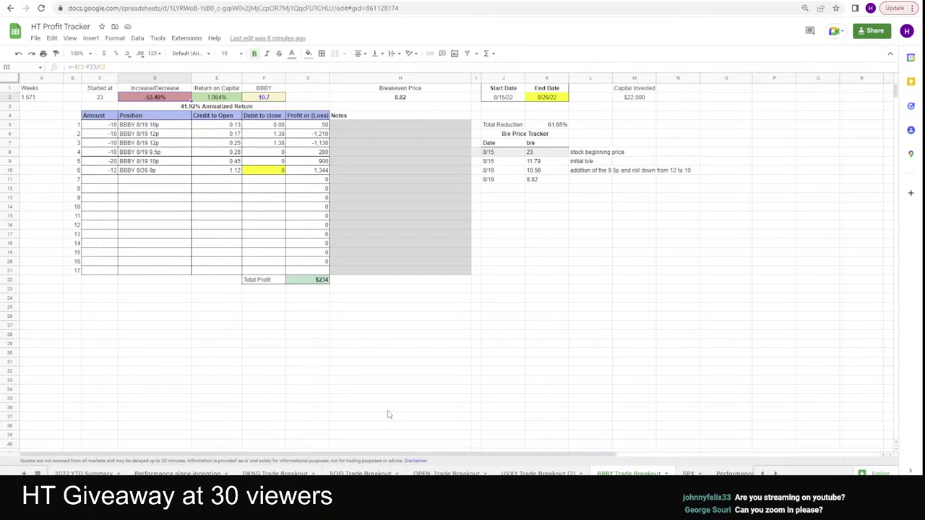
Reset the page zoom to its default and select the profit or loss of the first three BBBY trades.
key("ctrl+0")
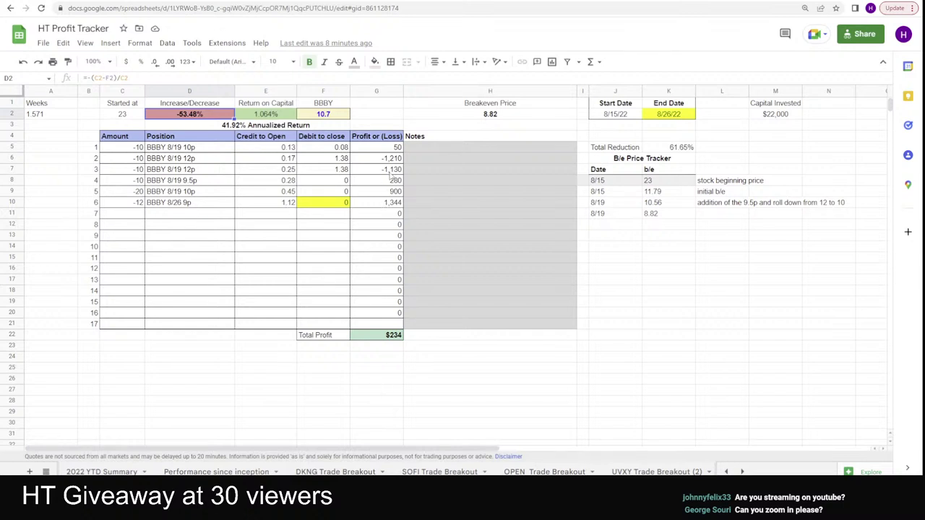
left_click_drag(391, 151, 388, 169)
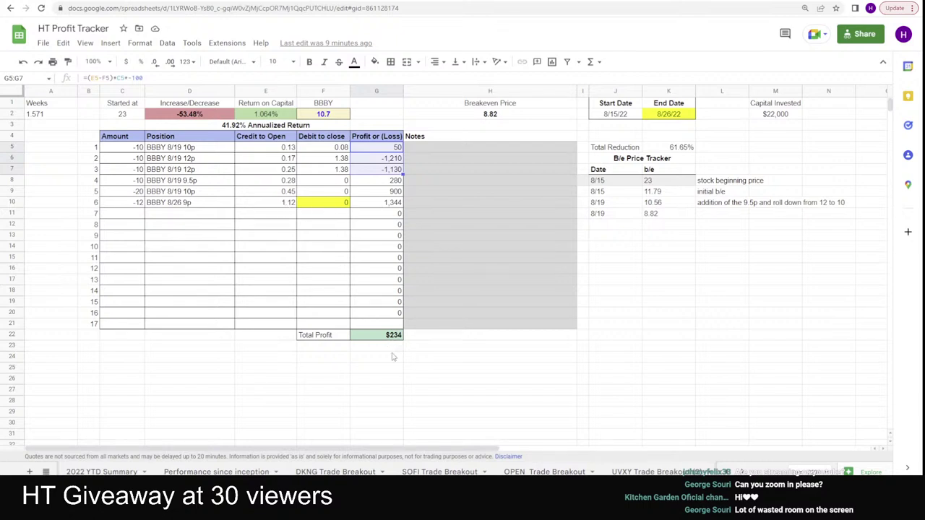
Open the 2022 Weekly Tracker sheet and review the trades of the latest two weekly blocks.
scroll(101, 471, "up", 1)
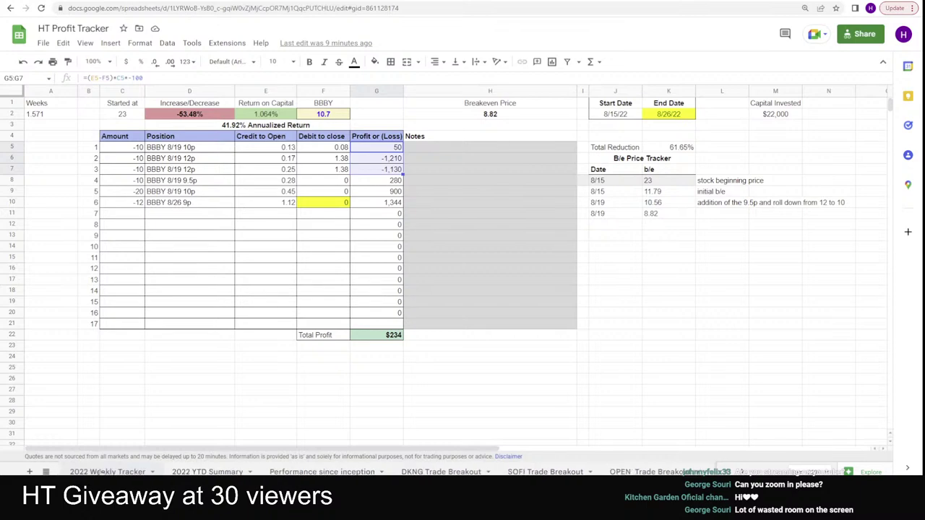
left_click(106, 471)
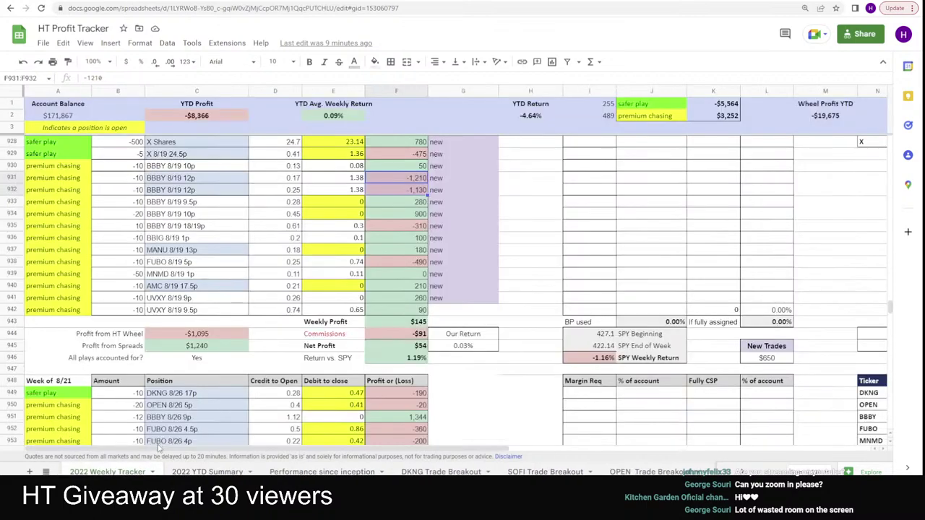
scroll(275, 356, "down", 3)
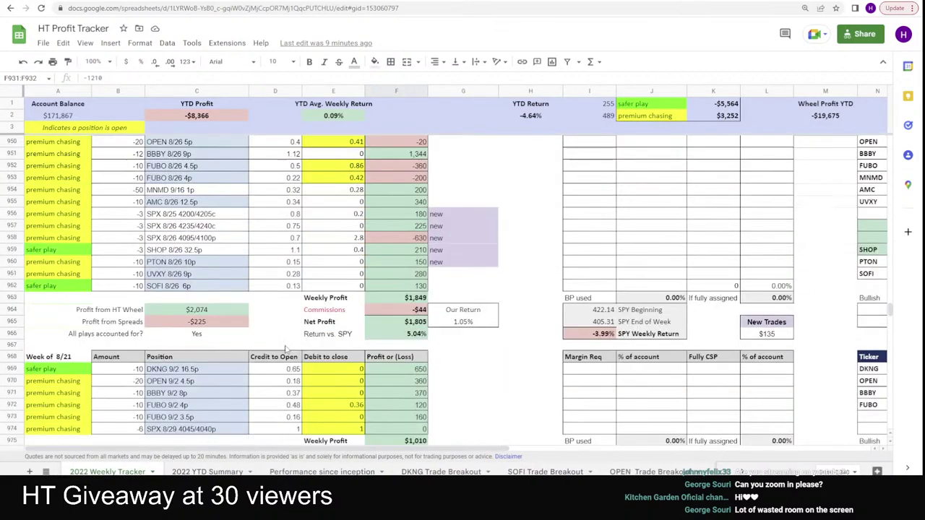
scroll(276, 356, "down", 5)
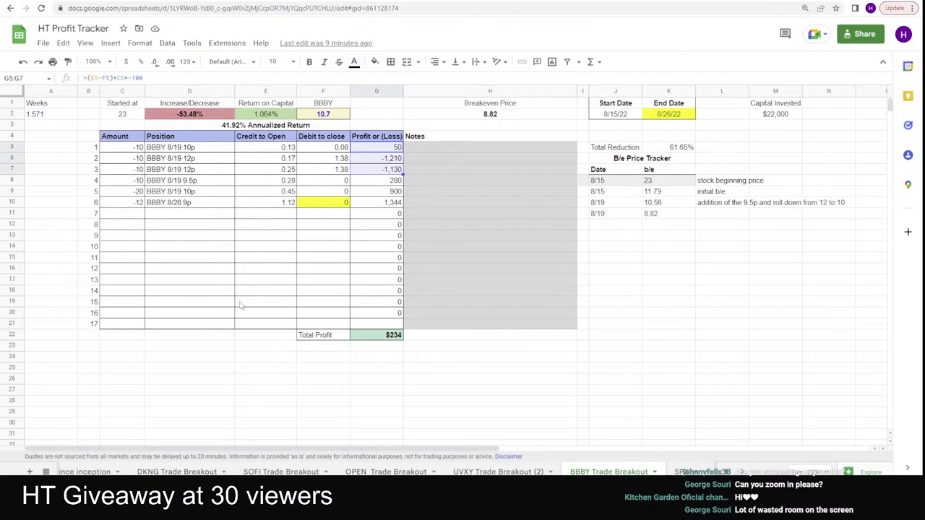
Return from the BBBY breakdown to the 2022 Weekly Tracker and compare the 8/14 week's trades with the 8/21 week's.
scroll(120, 469, "up", 3)
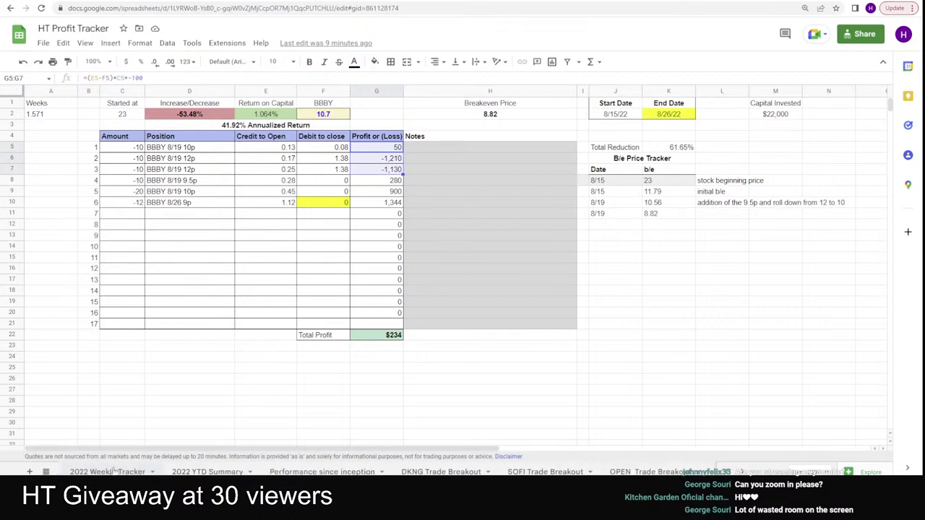
left_click(114, 471)
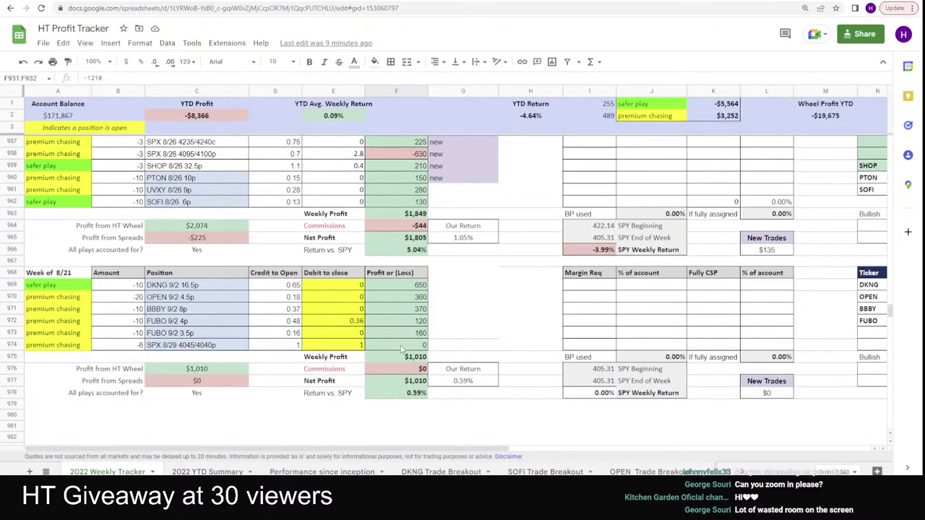
scroll(401, 349, "up", 5)
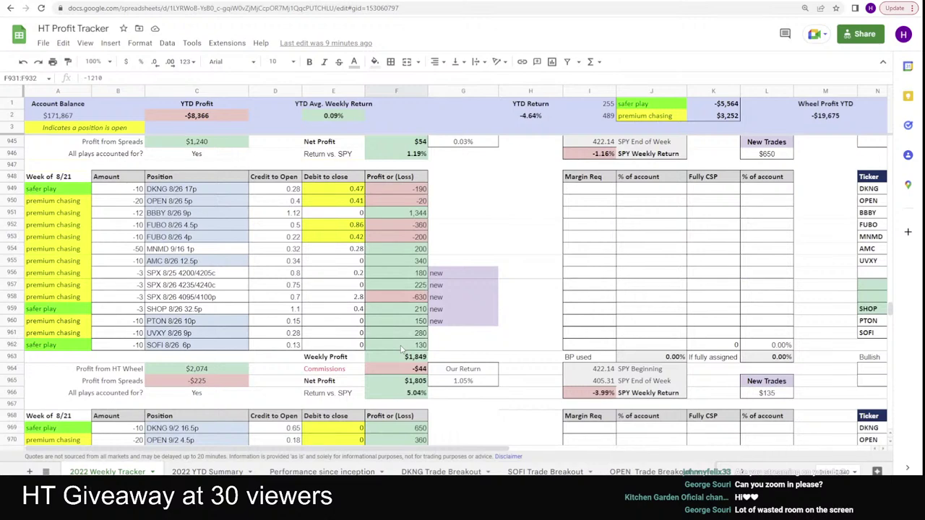
scroll(333, 205, "up", 4)
scroll(331, 239, "down", 5)
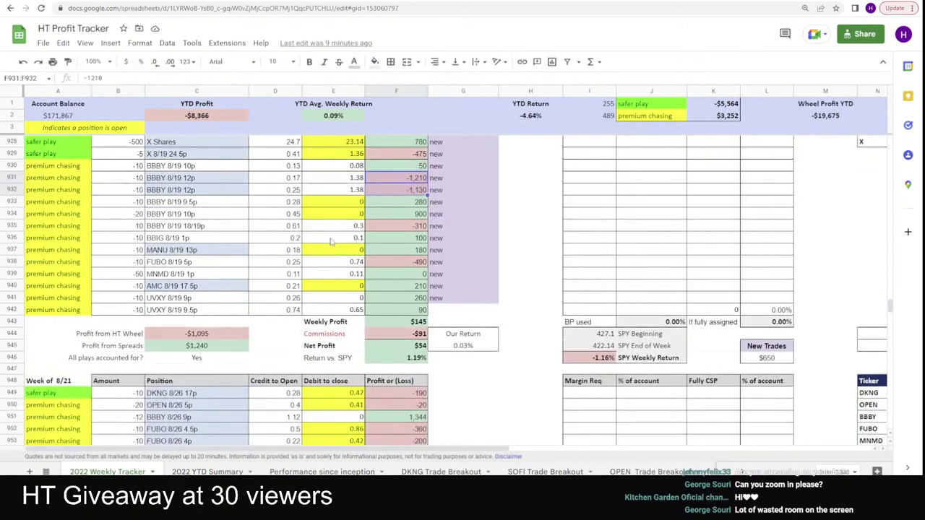
scroll(336, 248, "down", 2)
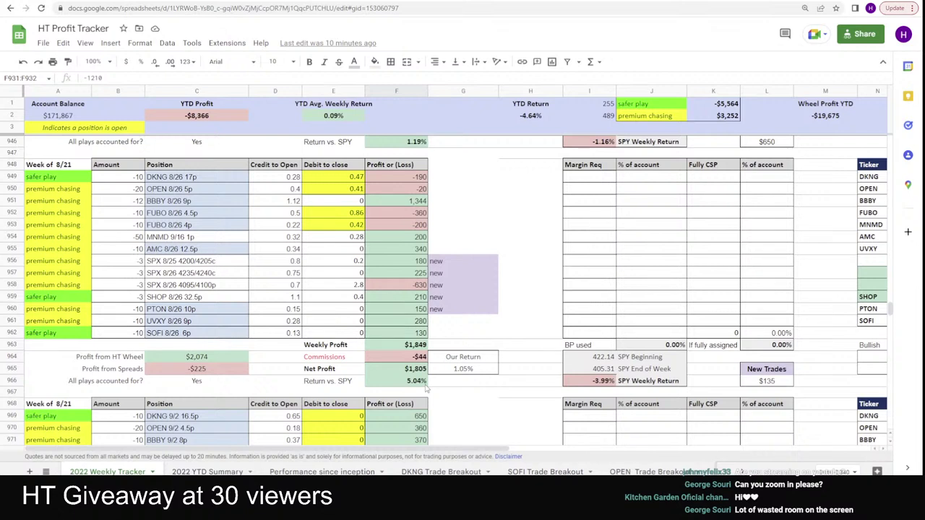
Check the 8/21 week's return vs. SPY, and view the HT, NASDAQ and SPY chart on the Performance since inception sheet.
left_click(422, 383)
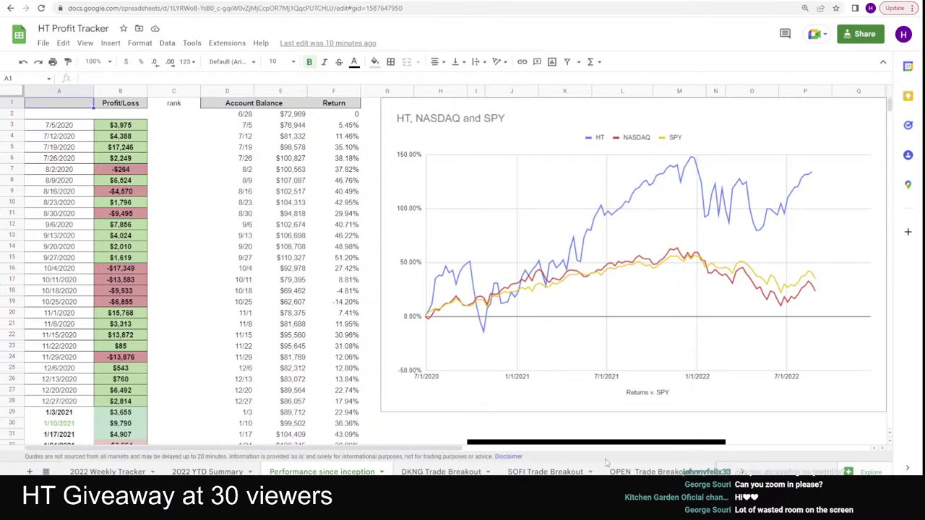
left_click_drag(451, 450, 538, 457)
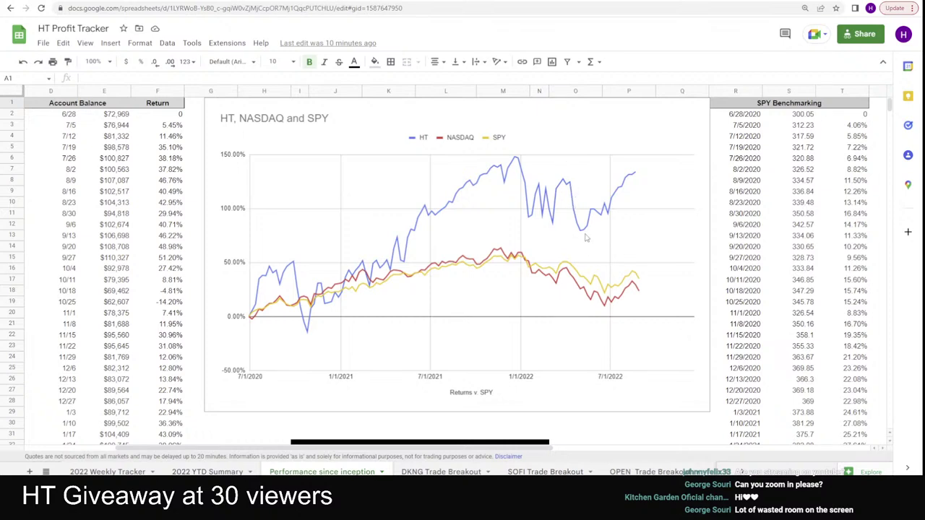
left_click_drag(453, 455, 190, 458)
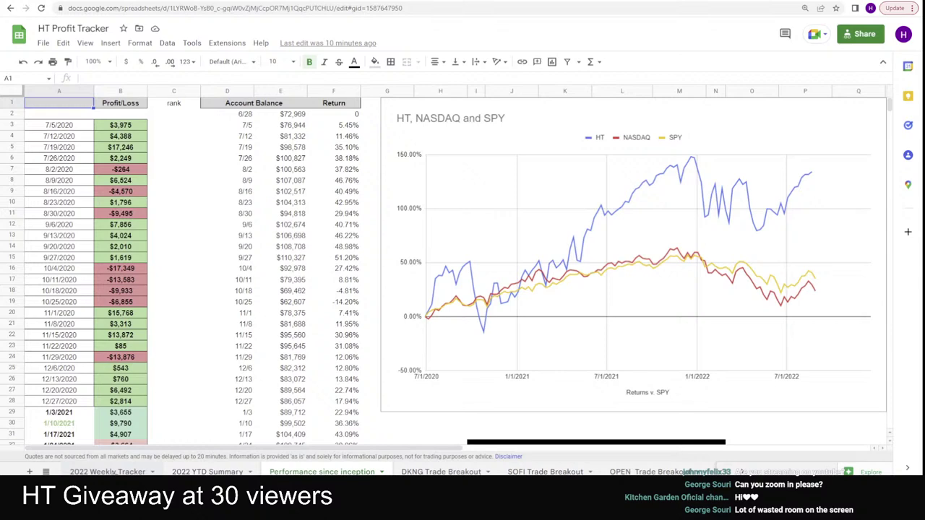
In the 2022 Weekly Tracker, trace the DKNG puts back to the week of 8/7 and check the DKNG 8/26 17p profit or loss.
left_click(114, 472)
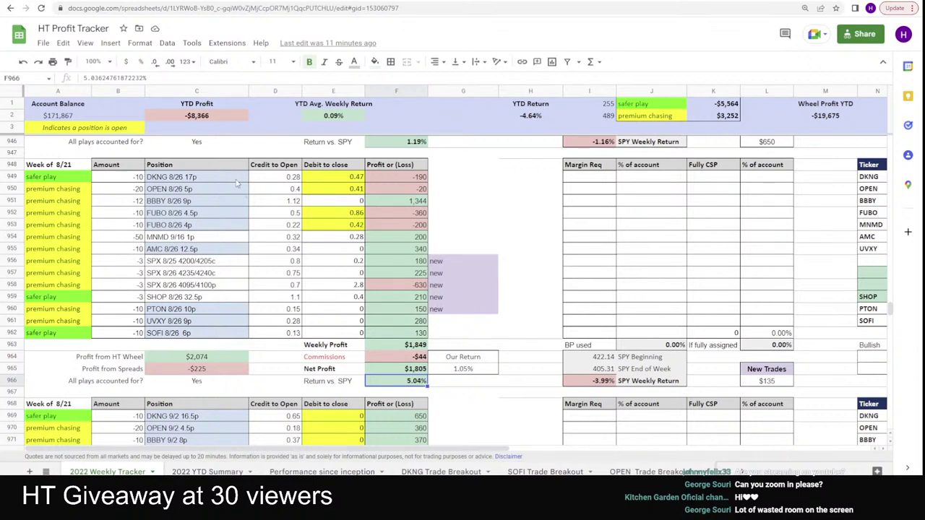
left_click(174, 182)
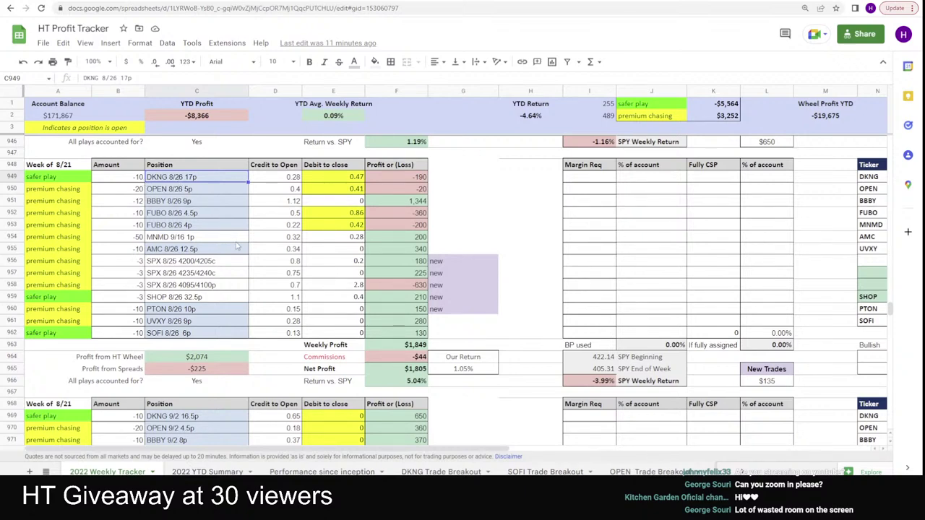
scroll(236, 246, "up", 10)
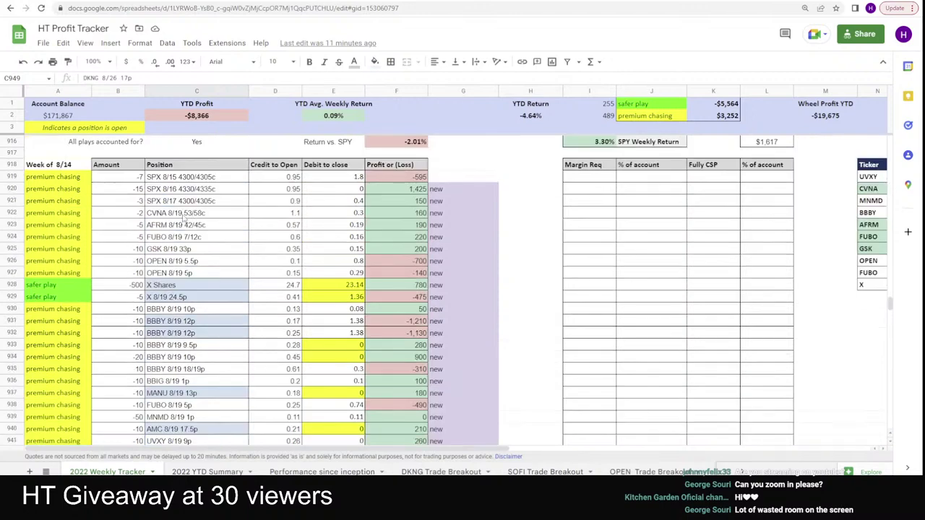
scroll(181, 310, "up", 7)
scroll(185, 269, "up", 2)
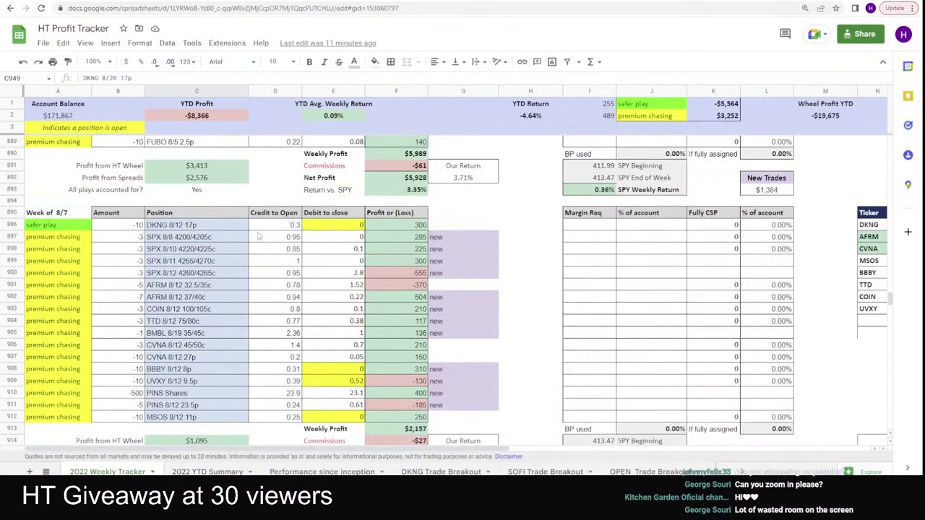
scroll(189, 237, "down", 10)
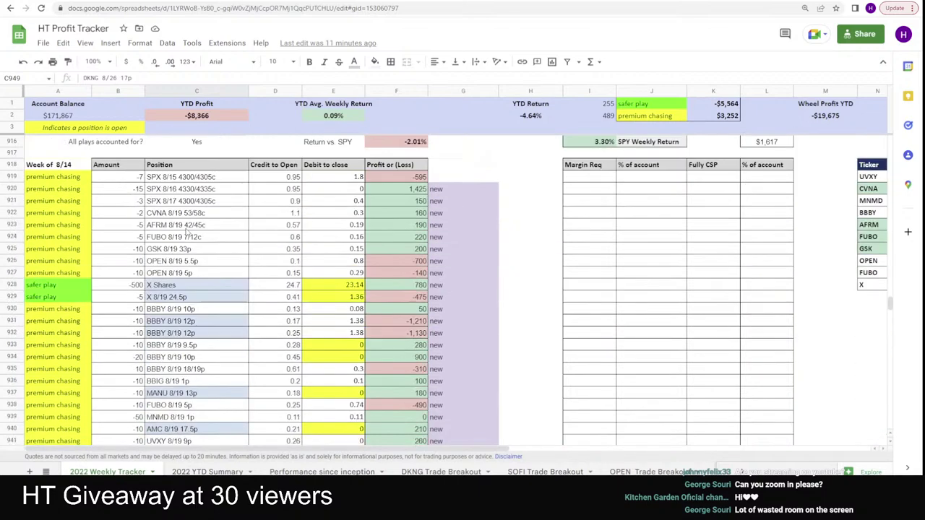
scroll(188, 235, "down", 7)
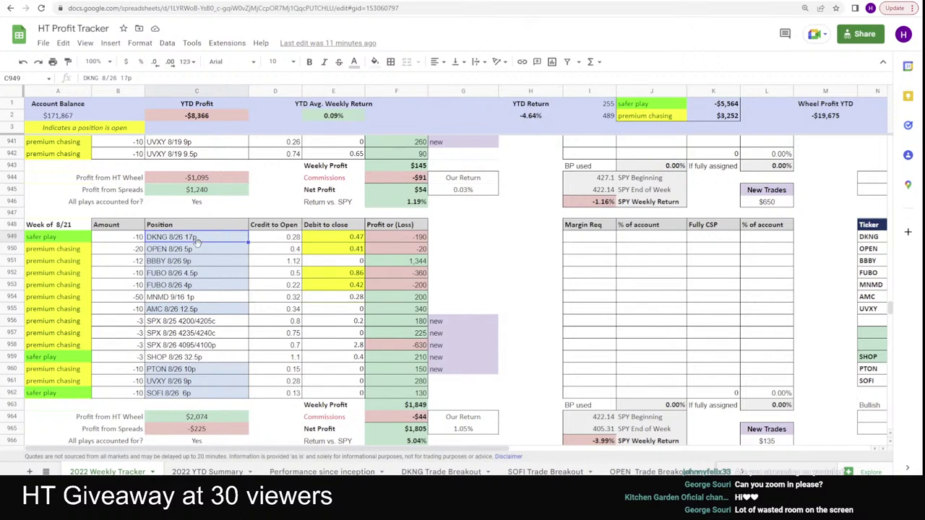
scroll(195, 243, "down", 2)
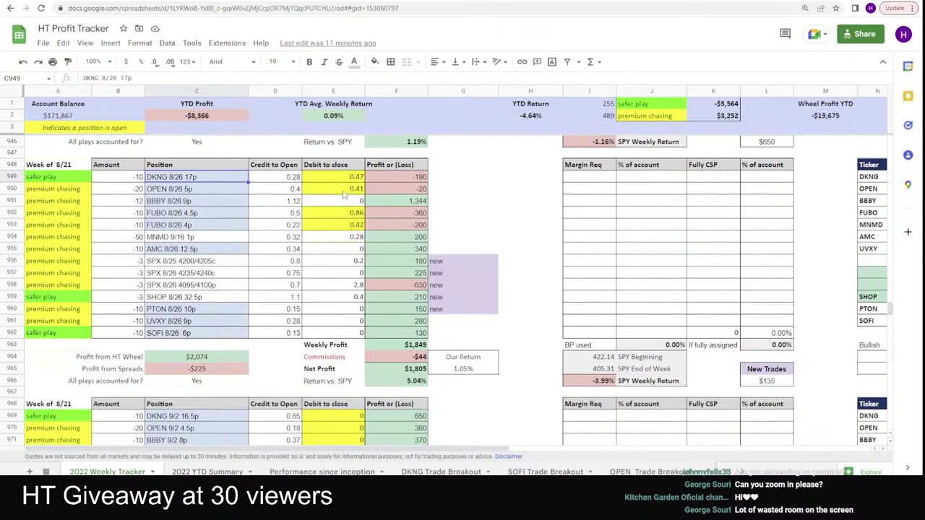
left_click(420, 179)
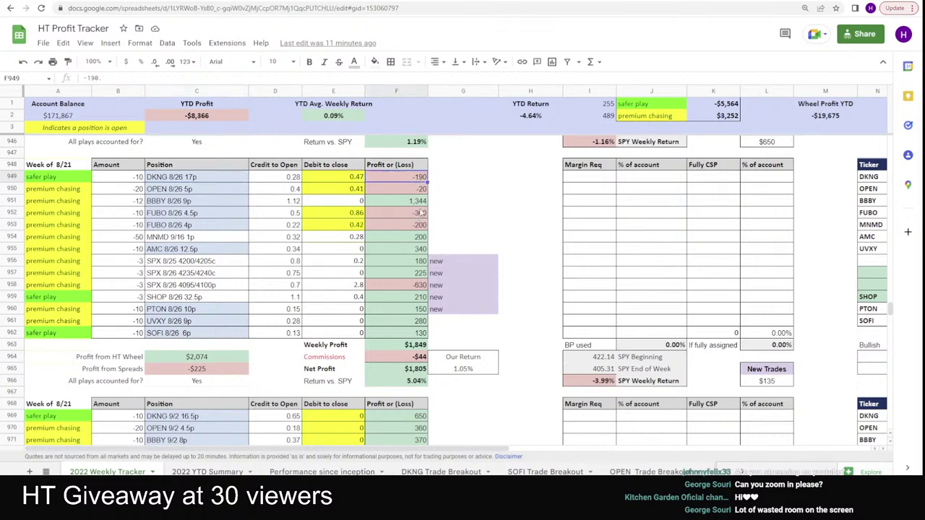
Check the BBBY 8/26 9p profit, and view the Performance vs. SPY and NASDAQ chart and SPY benchmarking on the 2022 YTD Summary sheet.
left_click(394, 203)
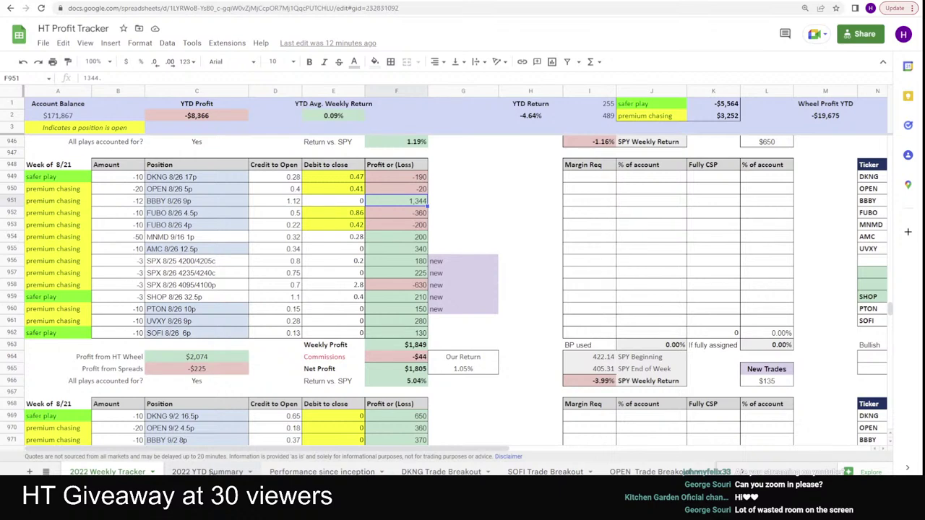
left_click(208, 471)
scroll(547, 314, "down", 4)
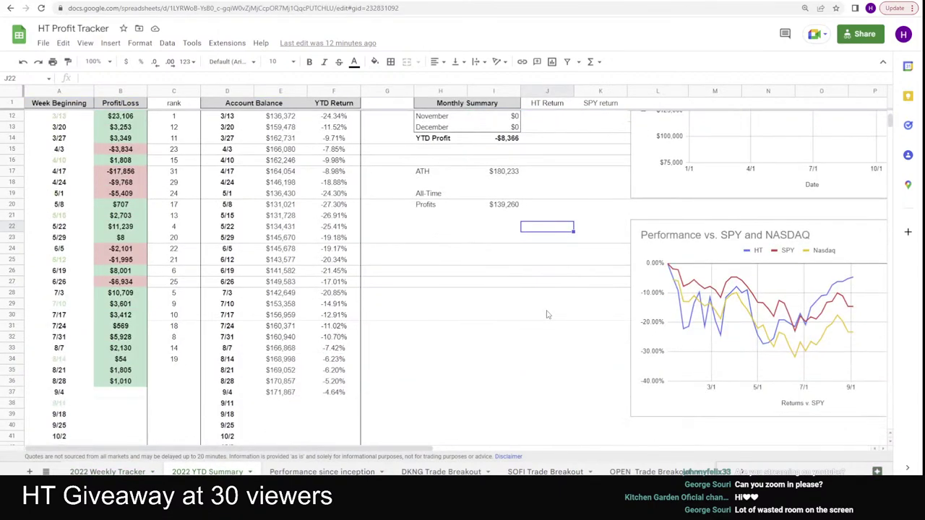
scroll(547, 314, "down", 2)
scroll(547, 315, "right", 3)
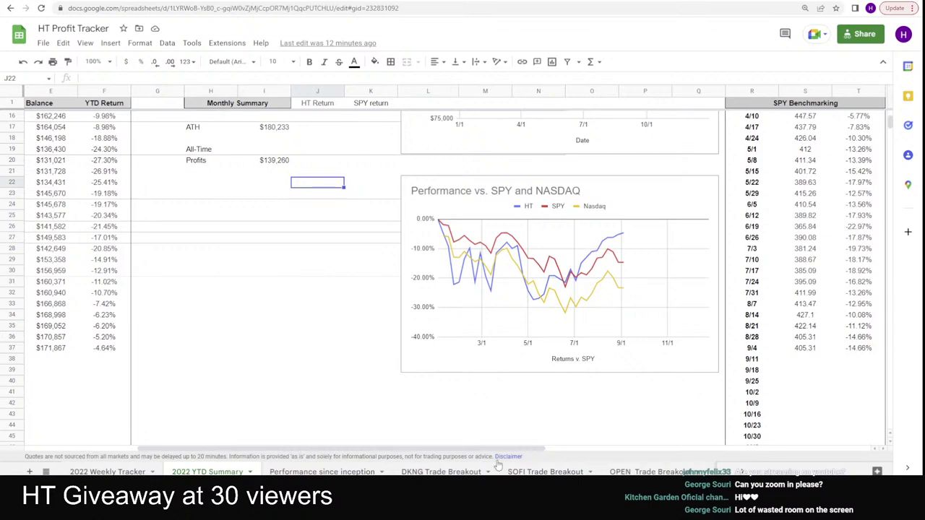
Compare the monthly HT and SPY returns in the Monthly Summary, and review the weekly profit/loss through the week of 8/28.
scroll(496, 452, "left", 5)
scroll(242, 300, "up", 5)
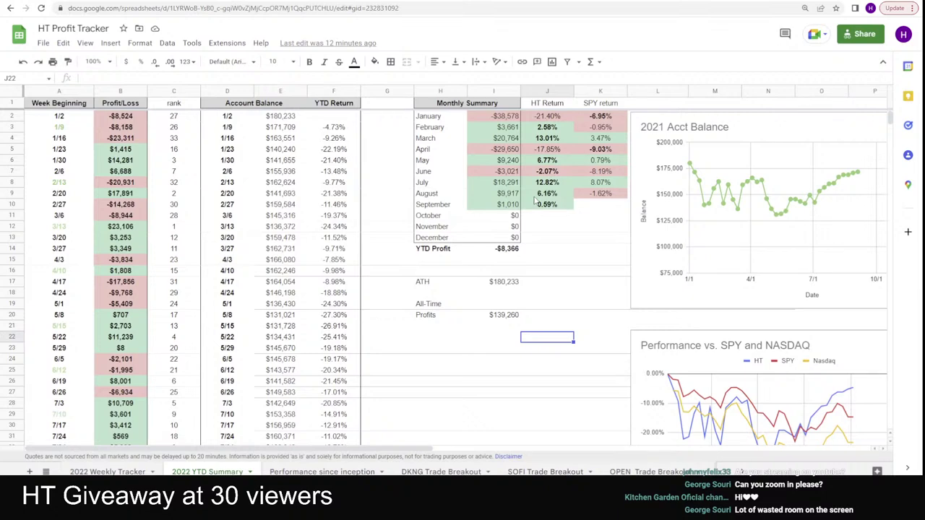
scroll(170, 347, "down", 5)
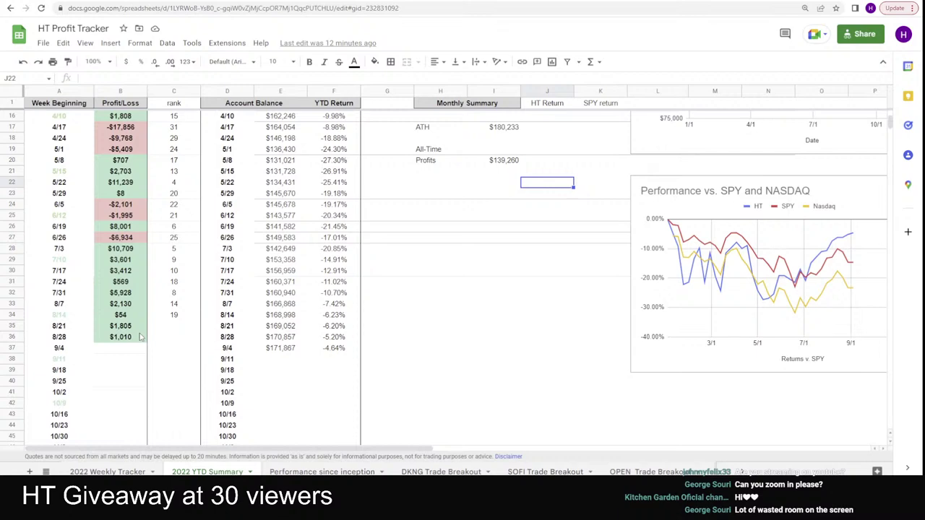
scroll(141, 337, "up", 5)
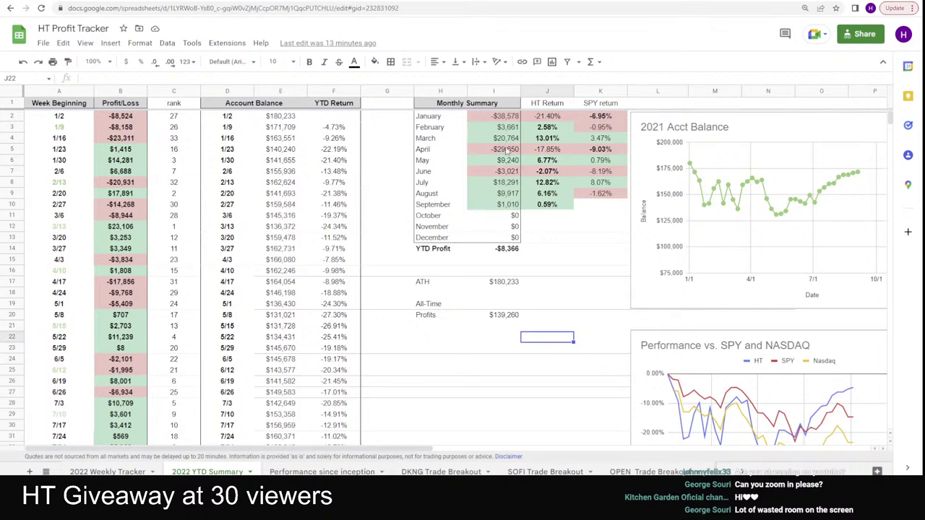
scroll(506, 155, "down", 1)
scroll(497, 185, "up", 1)
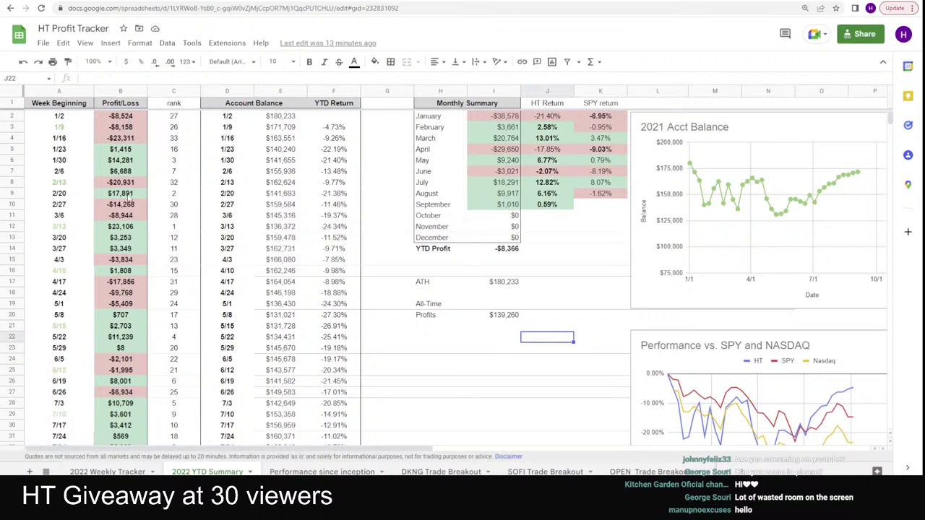
Examine the profit/loss of the weeks of 3/13, 2/13 and 2/20, and compare their swings with the most recent weeks.
left_click(125, 228)
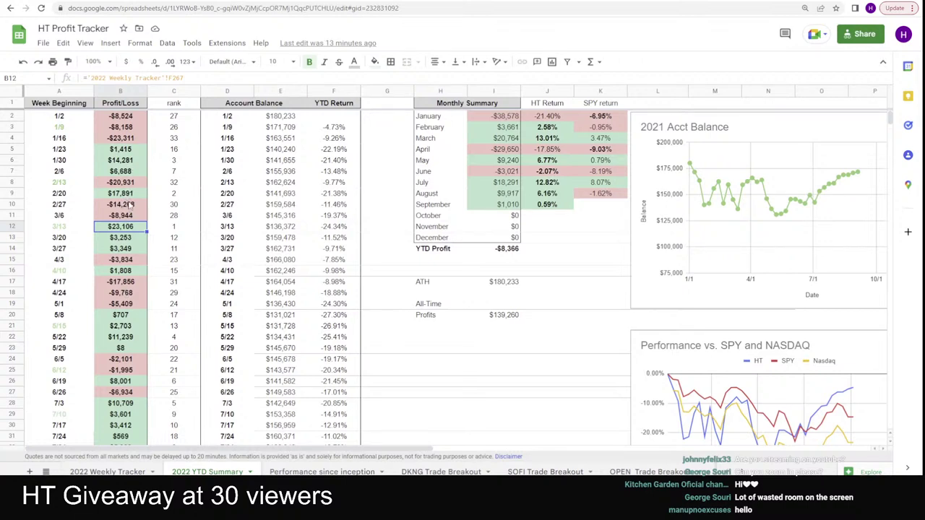
left_click(126, 184)
left_click(116, 197)
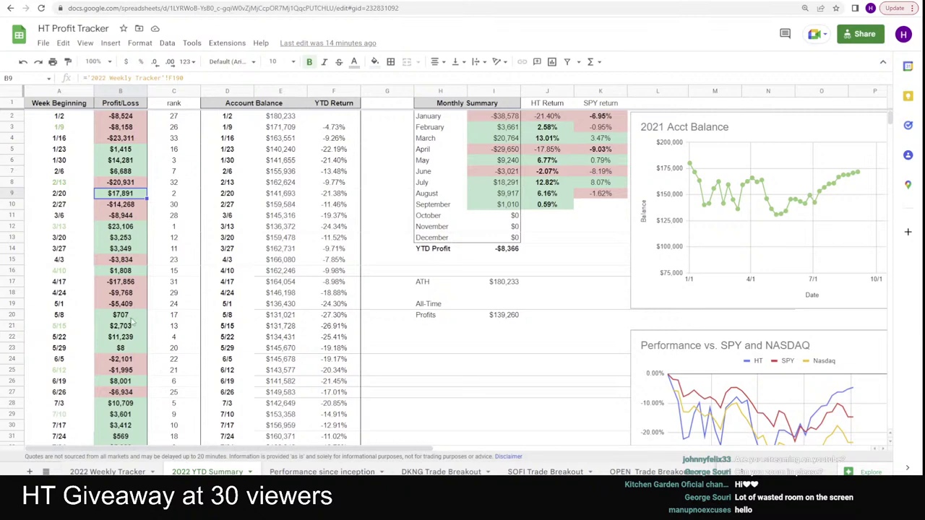
scroll(137, 322, "down", 5)
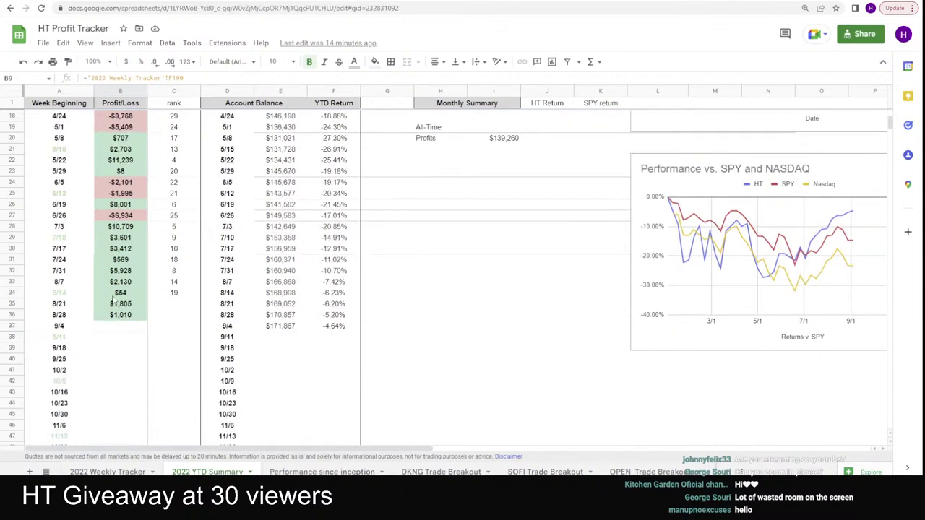
scroll(114, 300, "up", 5)
scroll(126, 318, "down", 3)
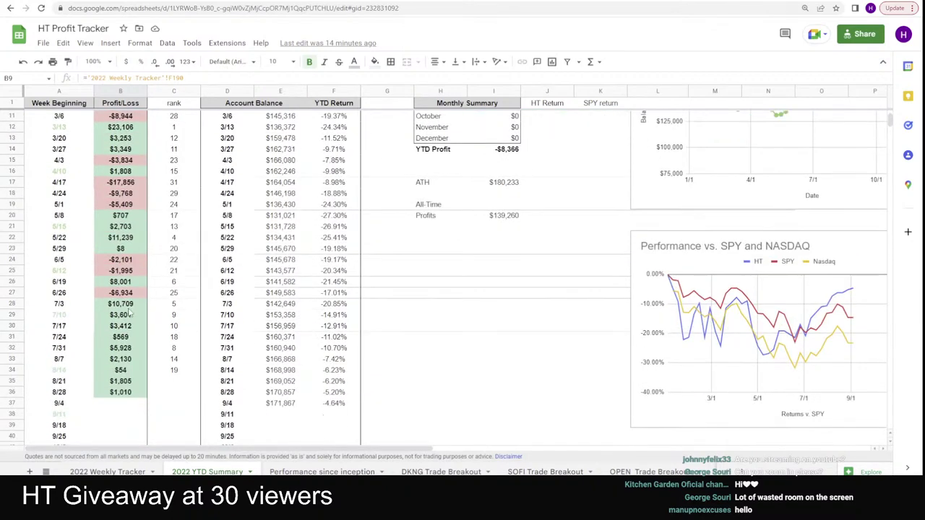
scroll(135, 260, "up", 3)
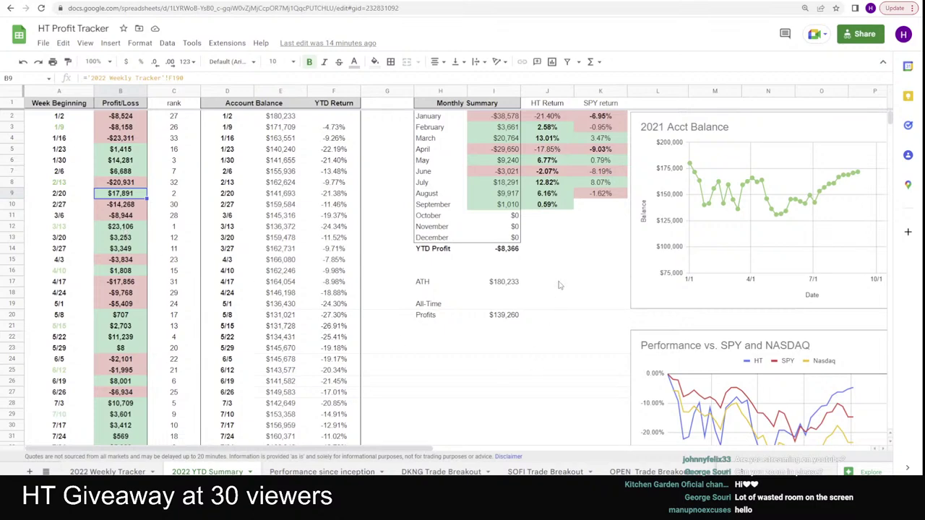
Examine the HT line against SPY and Nasdaq on the year-to-date performance chart.
scroll(562, 285, "down", 2)
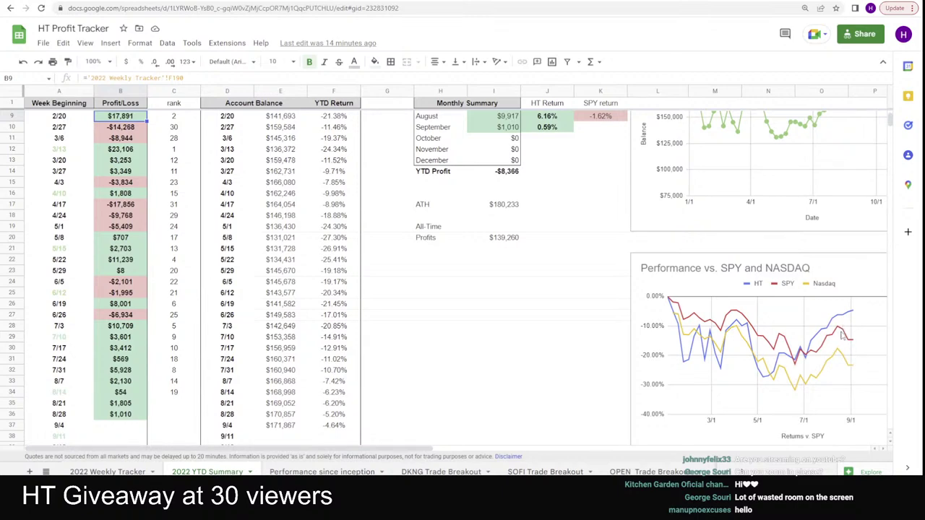
scroll(838, 336, "down", 2)
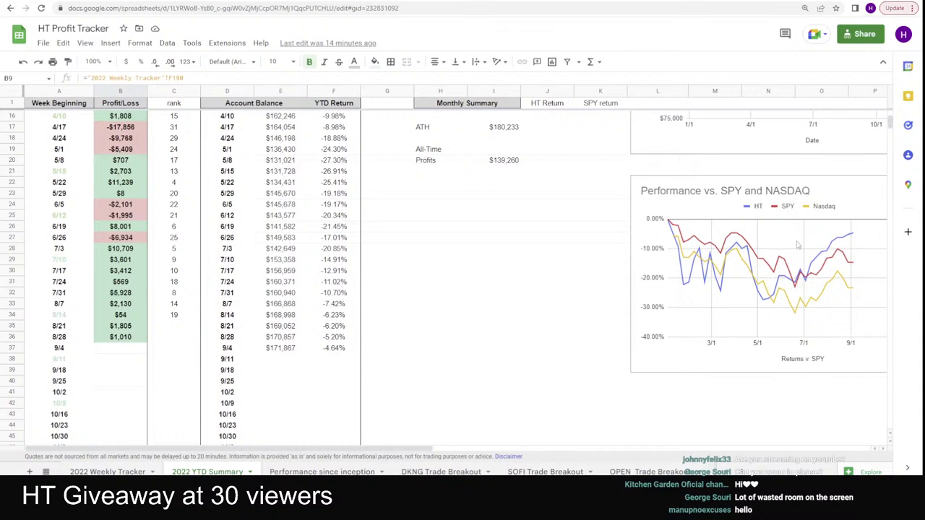
scroll(123, 405, "up", 1)
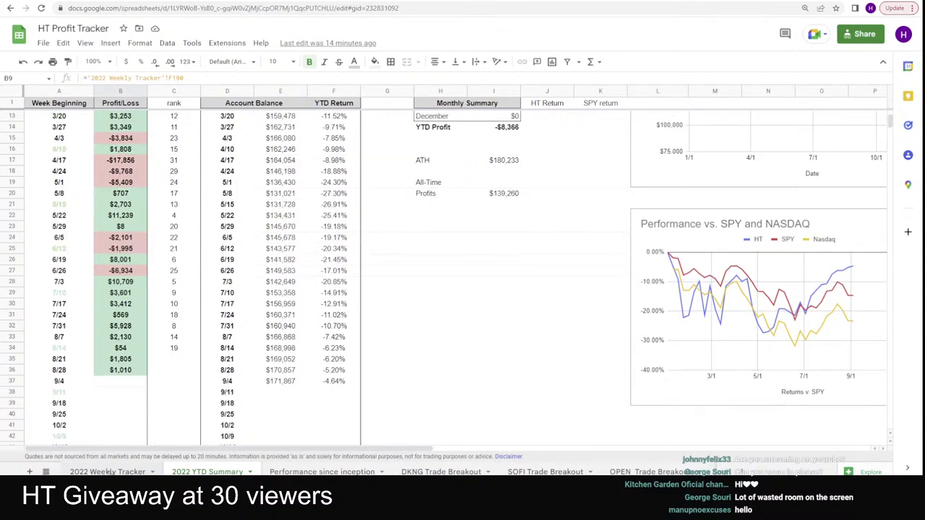
In the 2022 Weekly Tracker, check the SPY weekly return for the 8/21 week and for the block just before the week of 6/12.
left_click(109, 472)
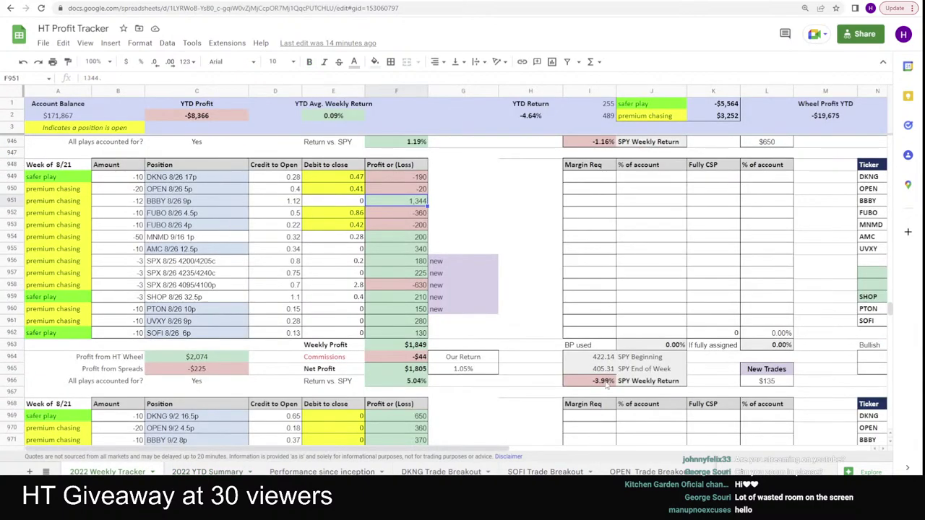
left_click(611, 381)
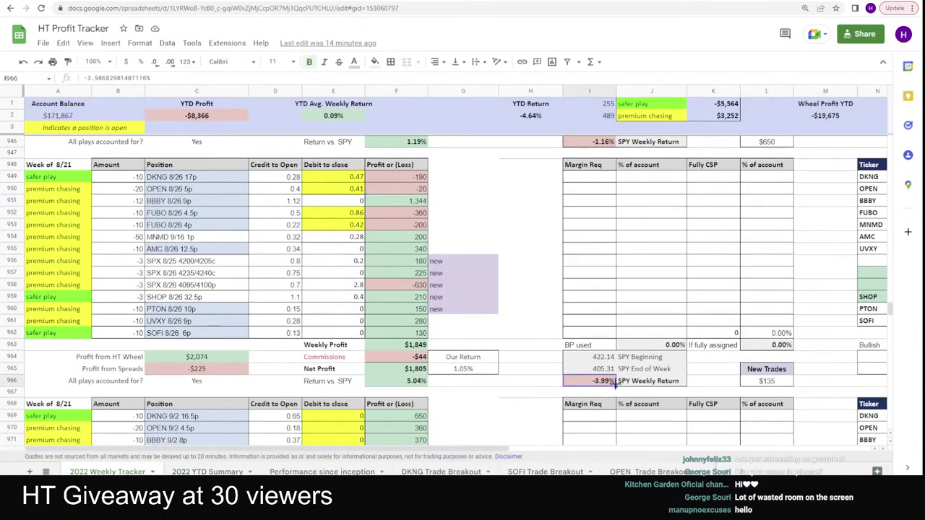
scroll(549, 369, "up", 5)
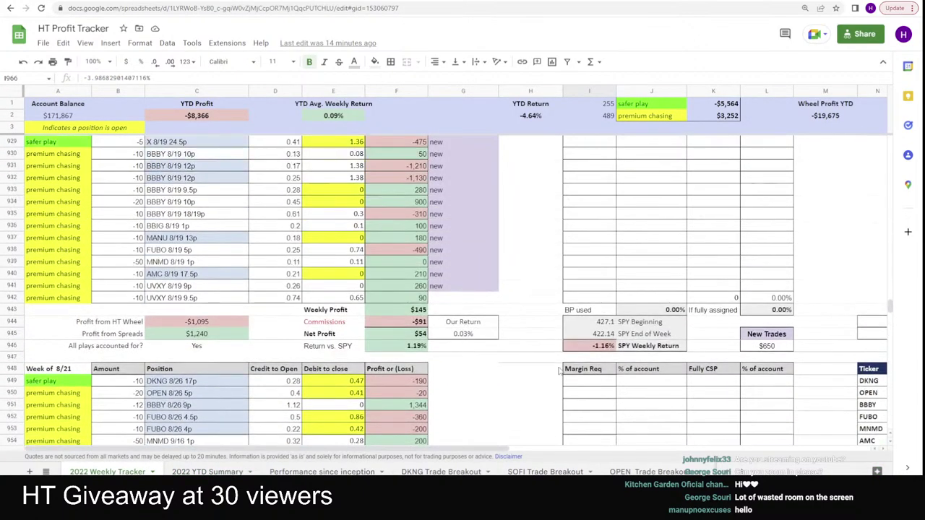
scroll(558, 370, "up", 10)
left_click_drag(890, 301, 882, 249)
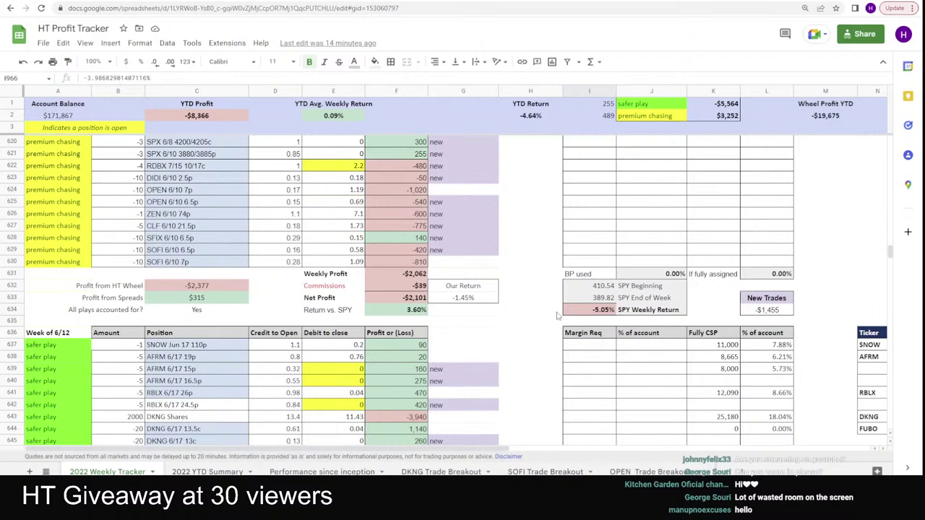
left_click(594, 311)
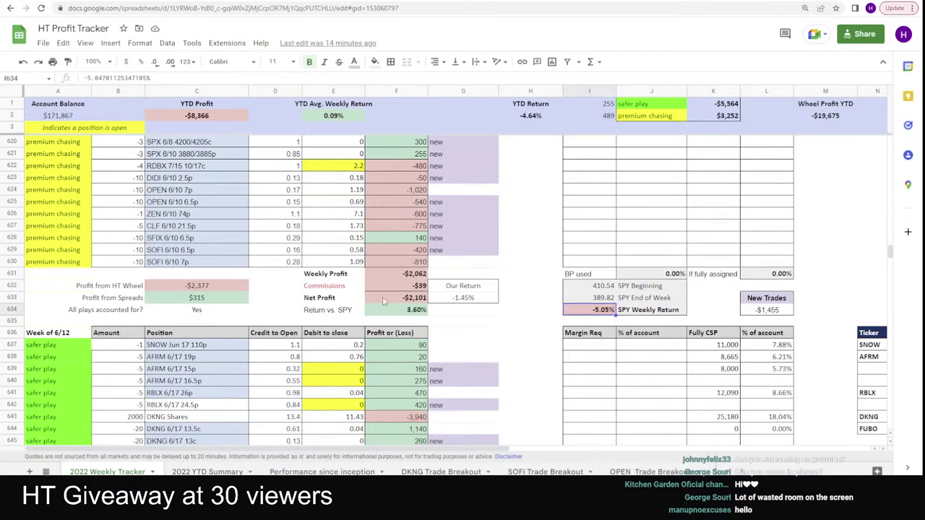
Go back to the start of the year and review each week's return vs. SPY from January through the week of 2/13.
scroll(382, 300, "up", 1)
scroll(382, 297, "up", 5)
left_click_drag(892, 249, 898, 91)
scroll(448, 328, "down", 3)
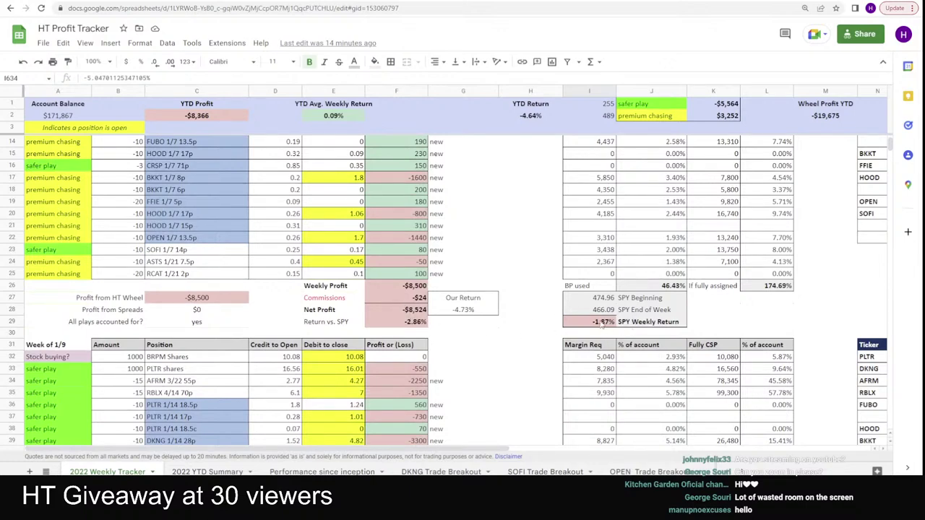
scroll(602, 318, "down", 3)
scroll(607, 293, "down", 10)
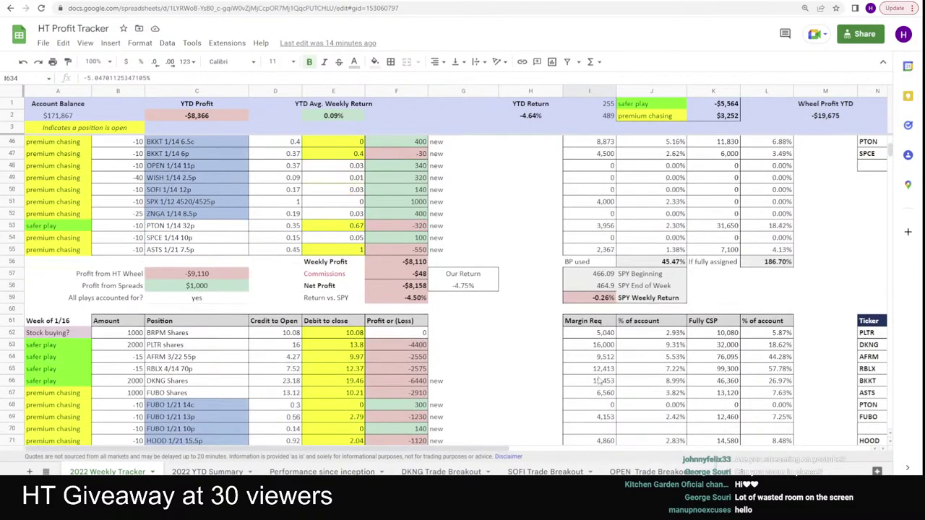
scroll(375, 303, "down", 3)
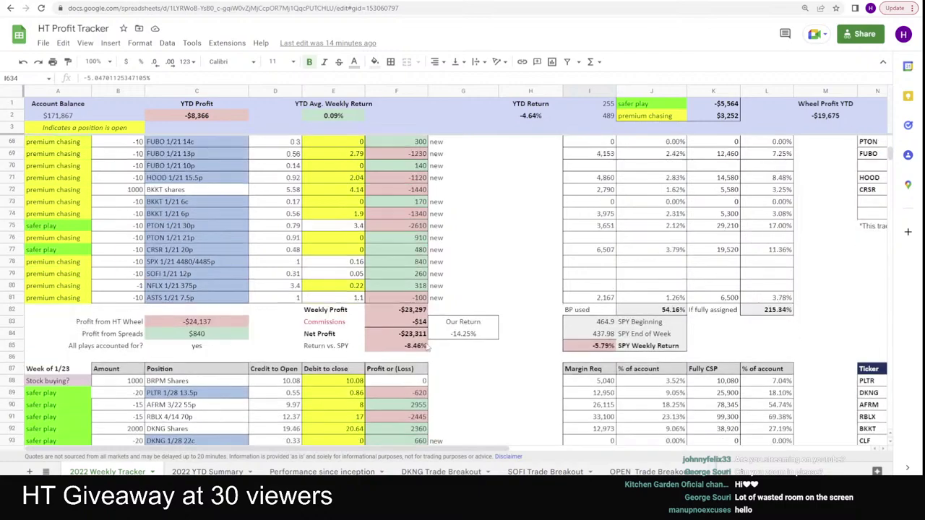
scroll(383, 311, "down", 15)
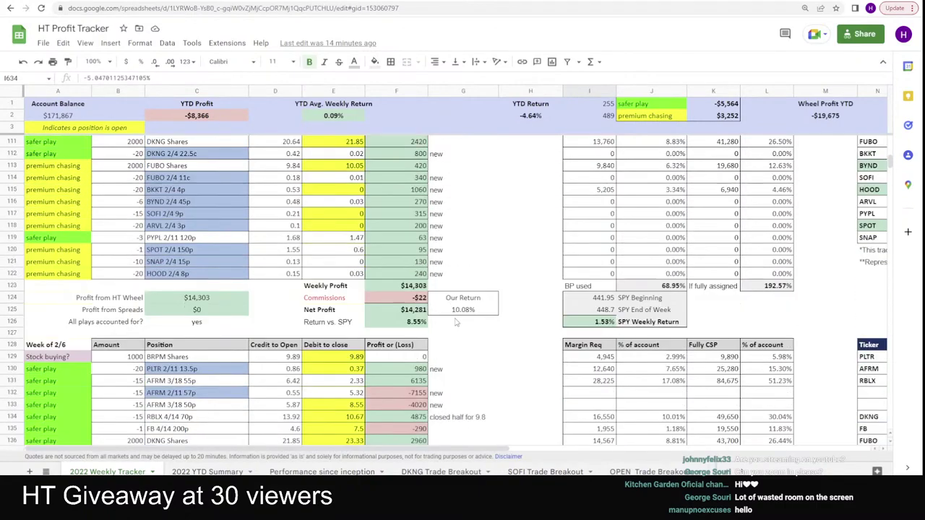
scroll(456, 323, "down", 7)
scroll(568, 357, "down", 7)
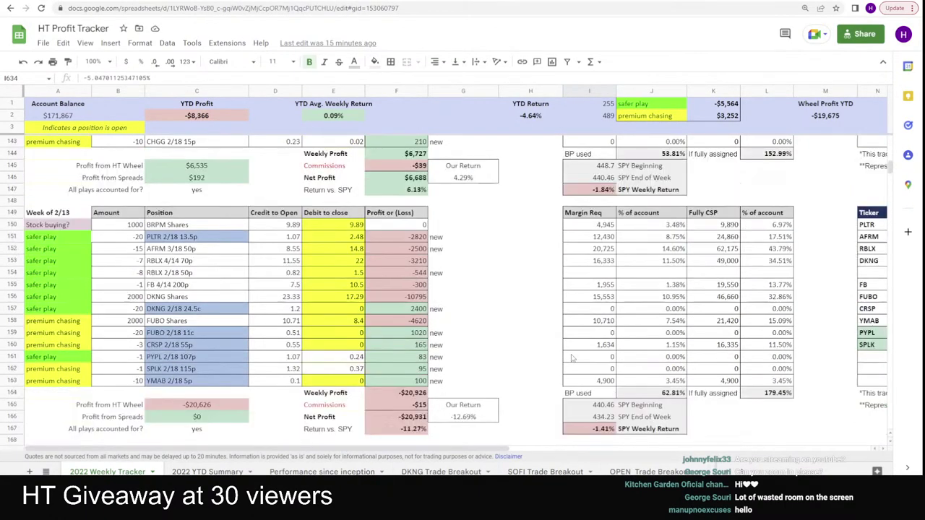
Return to the most recent weekly blocks and review the trades of the 8/21 week.
left_click_drag(891, 174, 877, 325)
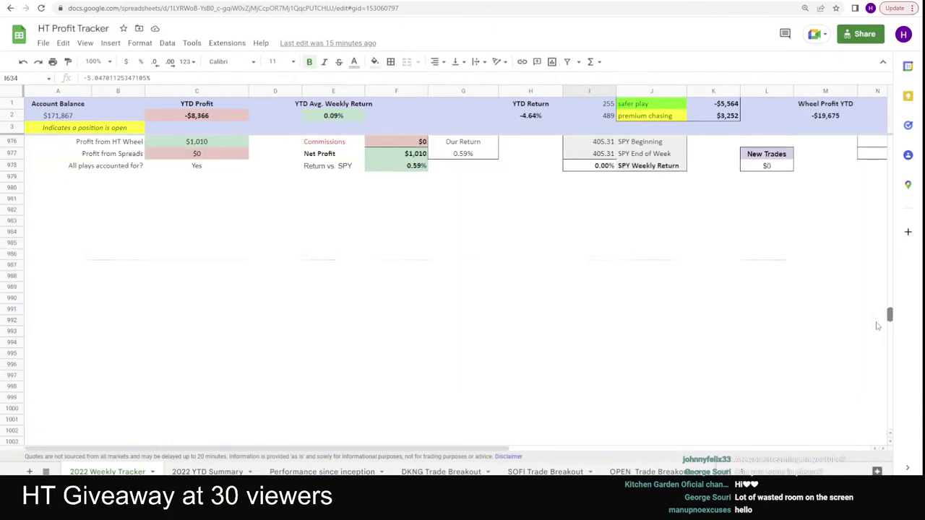
scroll(454, 325, "up", 5)
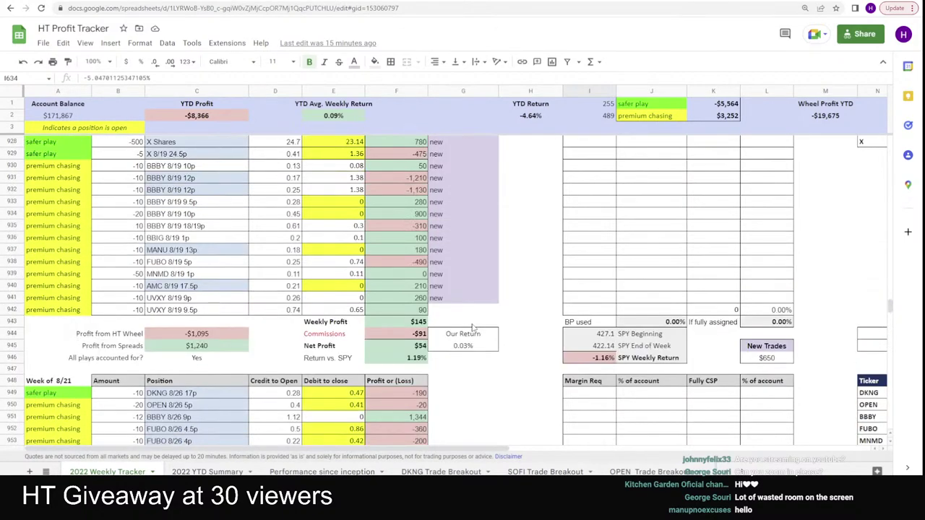
scroll(470, 339, "up", 2)
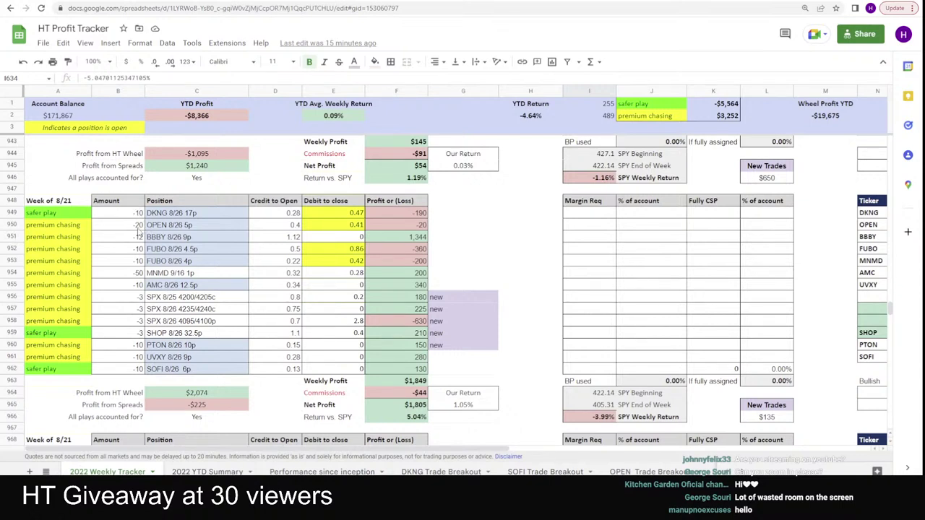
Trace the OPEN 8/26 5p puts back to the OPEN 8/19 5.5p and 5p trades, and forward to the newest weekly block.
left_click(139, 228)
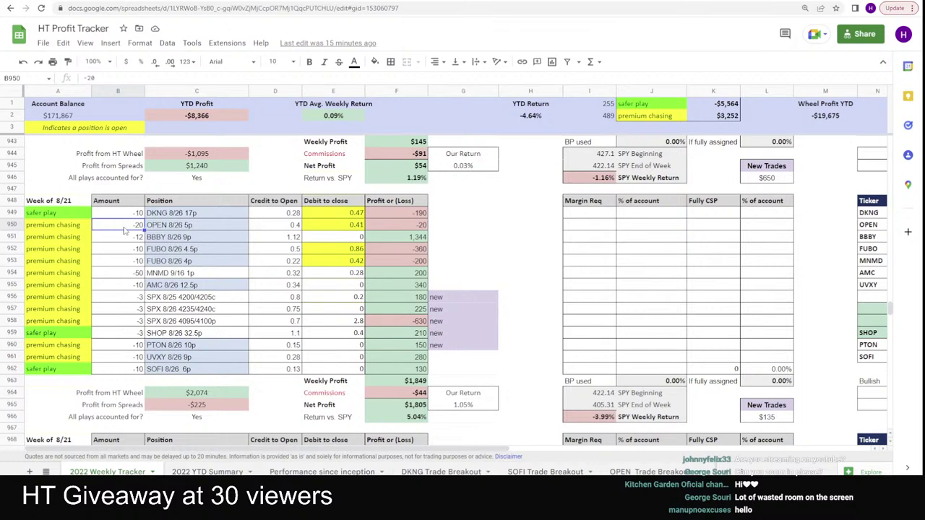
scroll(124, 230, "up", 5)
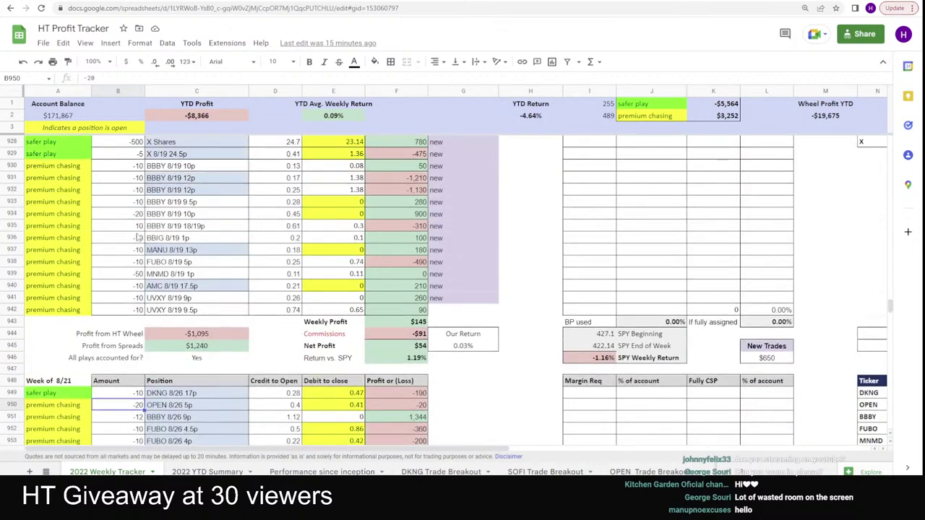
scroll(167, 288, "up", 1)
left_click_drag(137, 166, 358, 166)
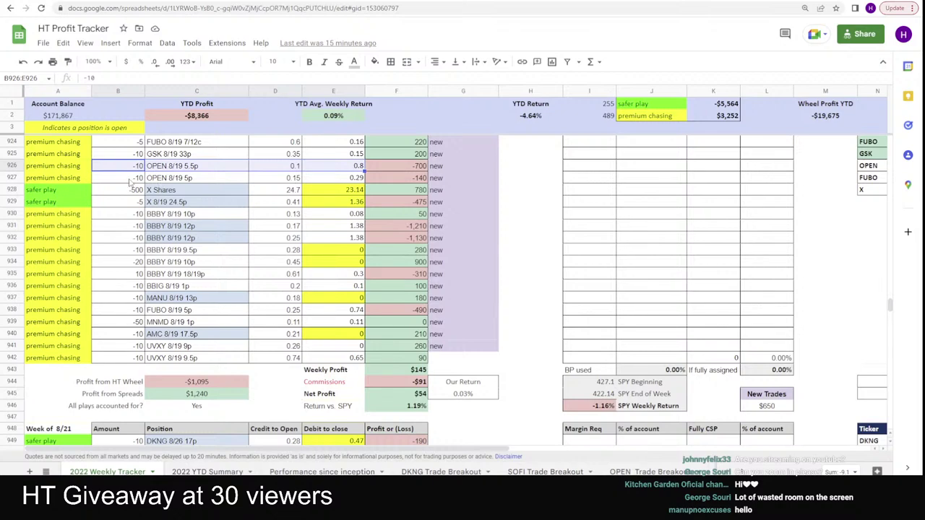
left_click_drag(133, 177, 349, 178)
scroll(325, 345, "down", 2)
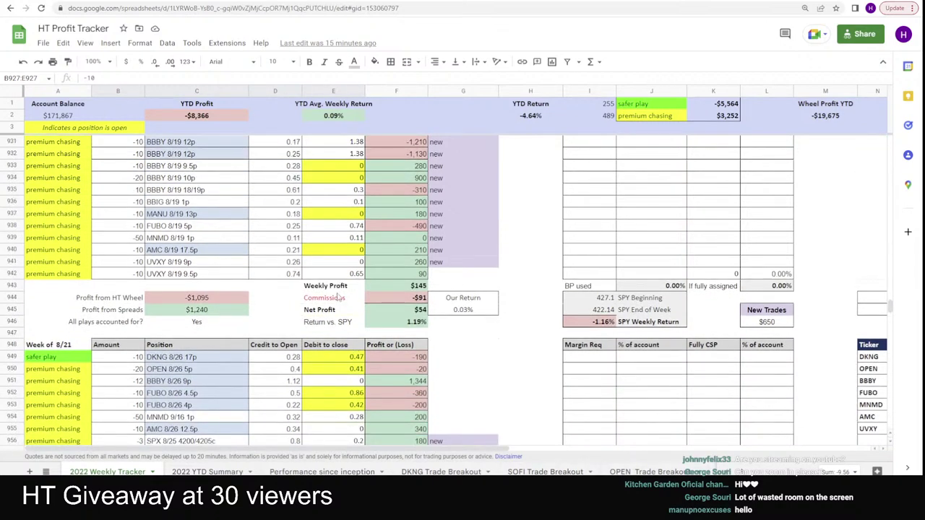
scroll(319, 327, "down", 8)
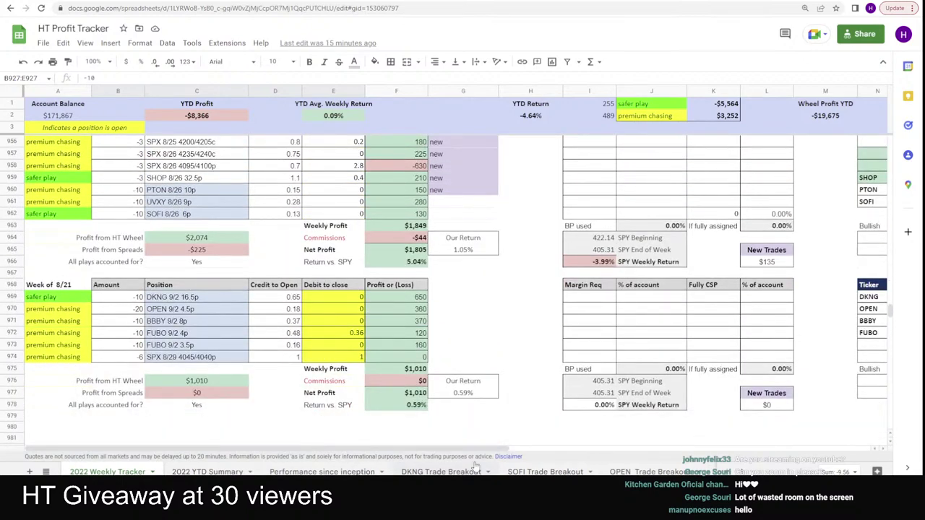
Open the SOFI Trade Breakout sheet and check the total profit of the SOFI put trades.
left_click(546, 471)
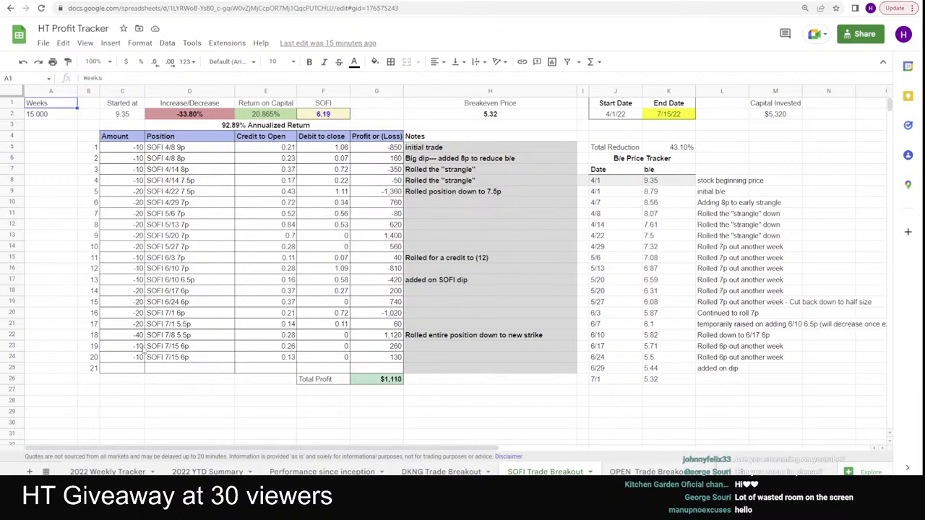
left_click(375, 383)
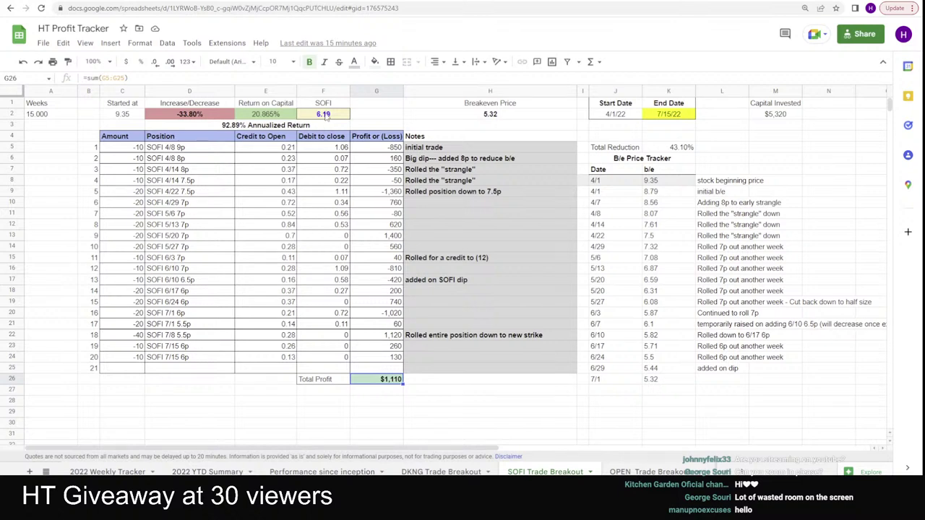
Check the newest SOFI breakeven entry, then open the BBBY Trade Breakout sheet and compare its put trades with the b/e price tracker.
left_click(649, 380)
scroll(599, 471, "down", 3)
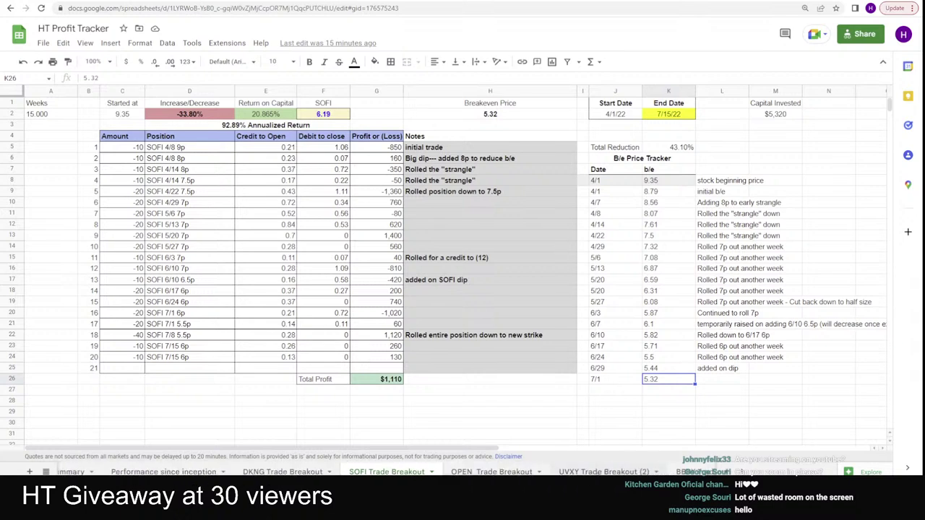
left_click(571, 471)
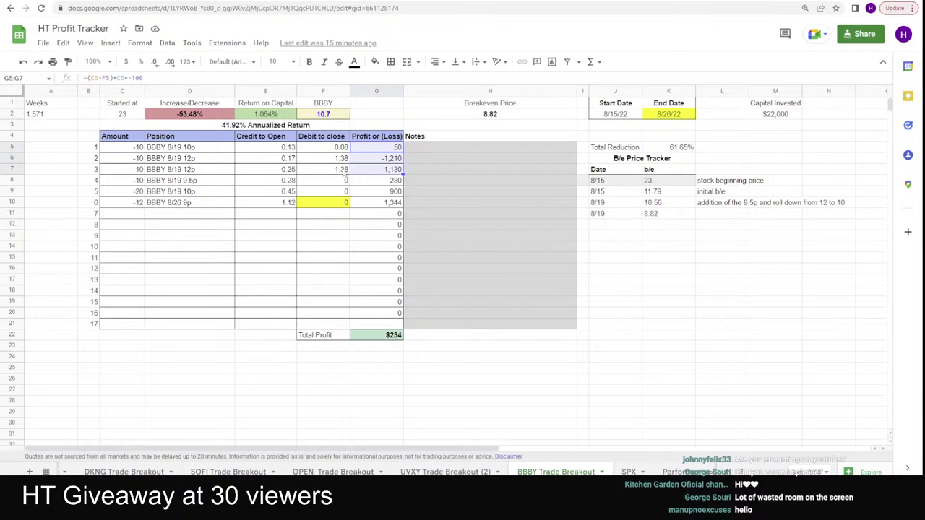
left_click(342, 171)
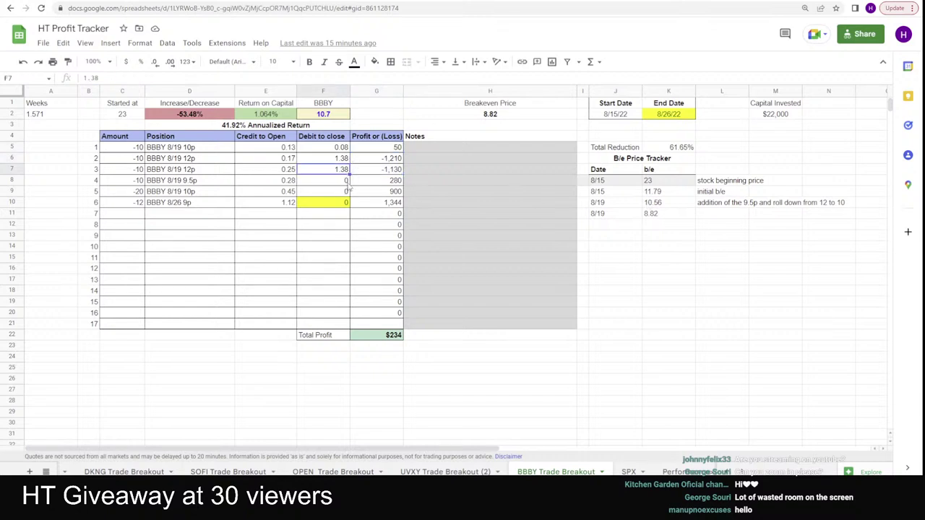
left_click_drag(134, 179, 339, 181)
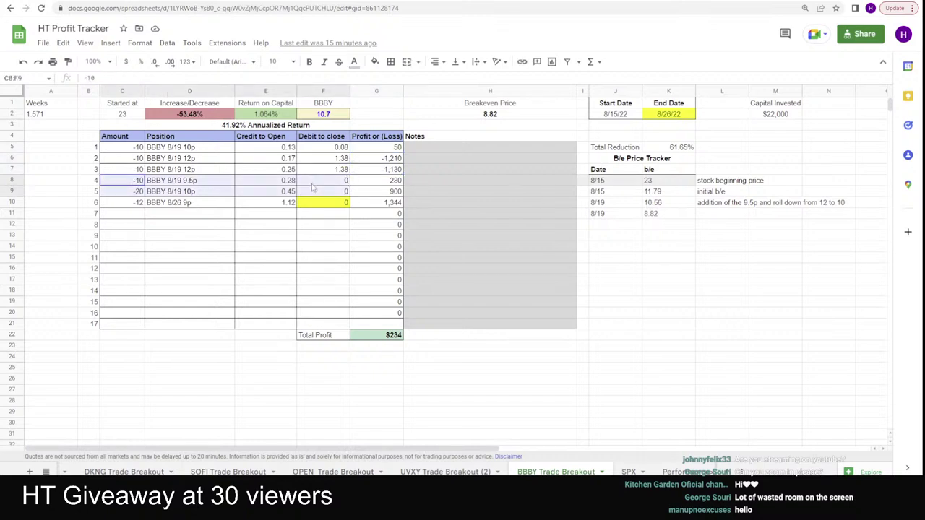
left_click(661, 205)
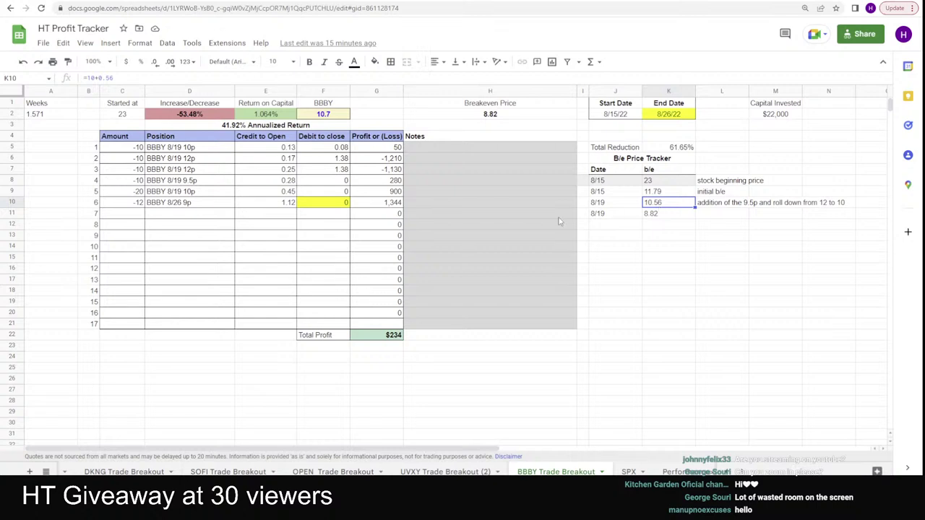
left_click_drag(141, 205, 326, 206)
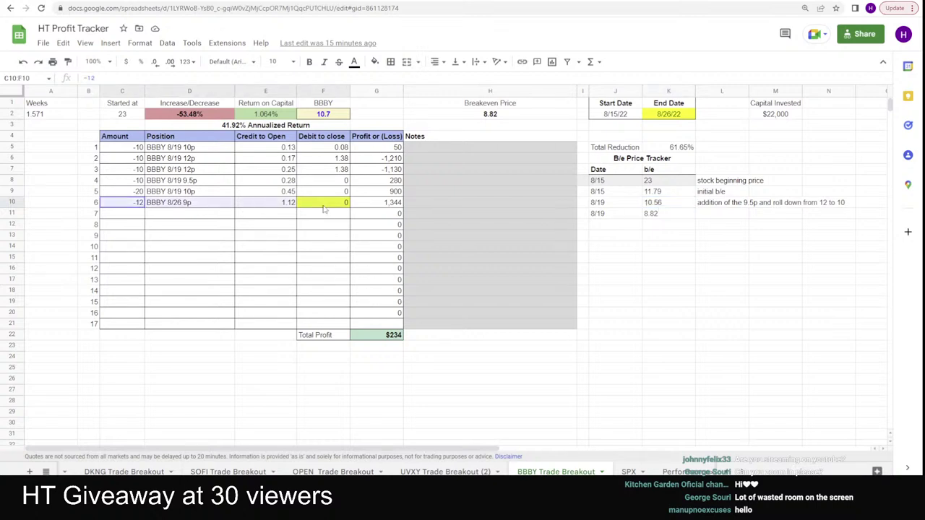
left_click(656, 214)
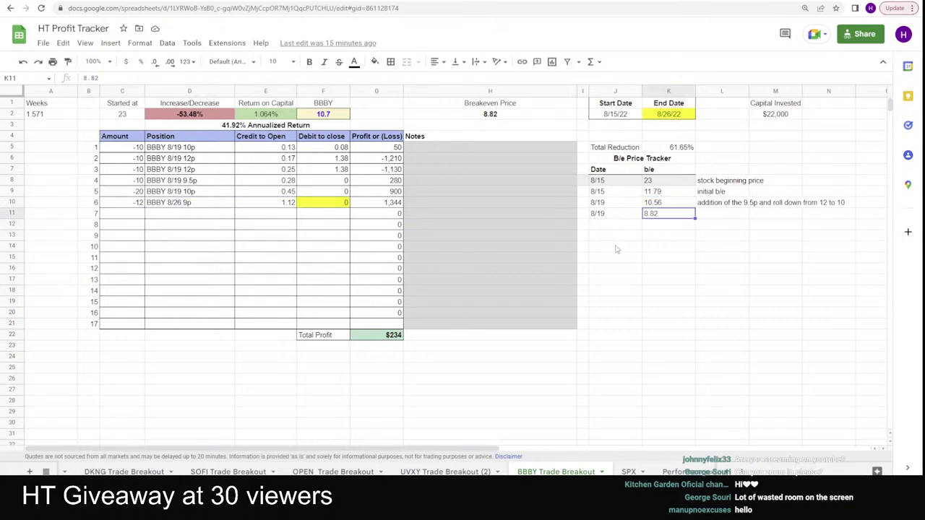
Copy the BBBY 9/2 8p amount, position and credit from the 8/21 week into trade row 7 of the BBBY Trade Breakout sheet.
scroll(80, 472, "up", 3)
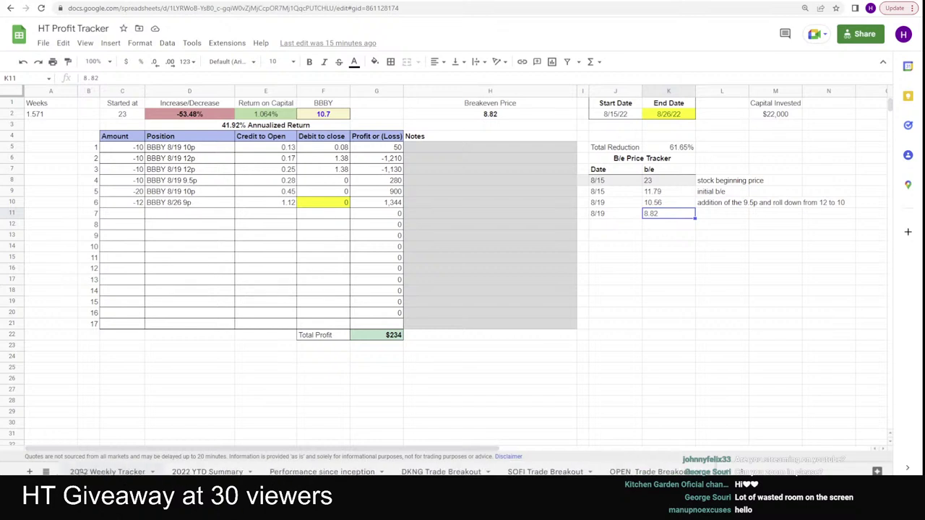
left_click(81, 472)
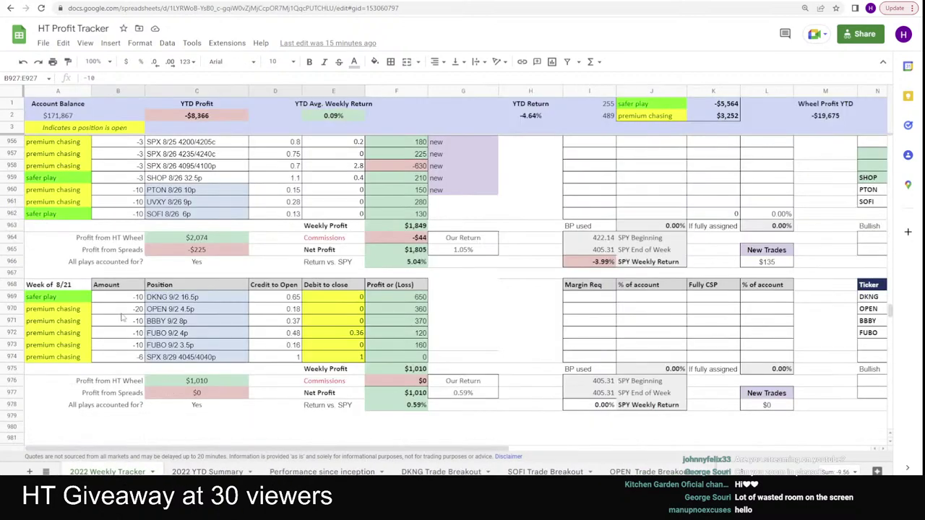
left_click_drag(134, 324, 290, 325)
key("ctrl+c")
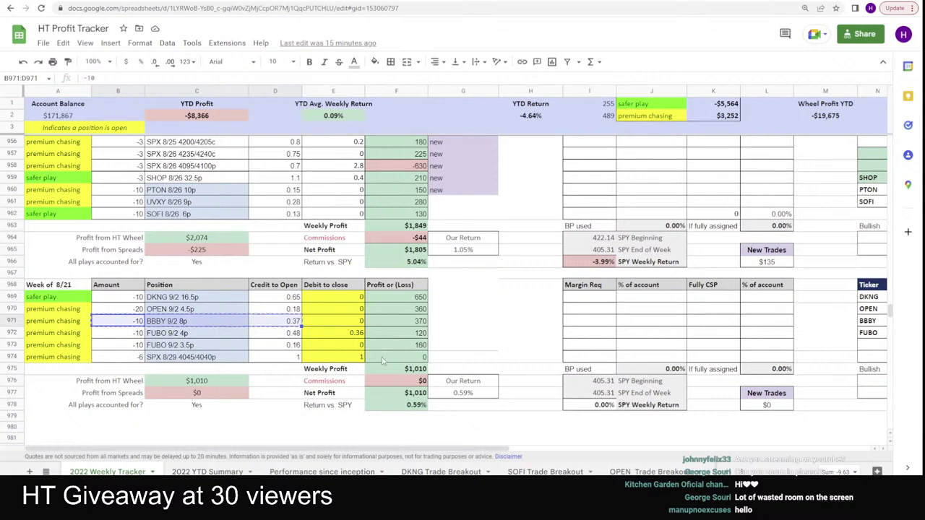
scroll(694, 469, "down", 3)
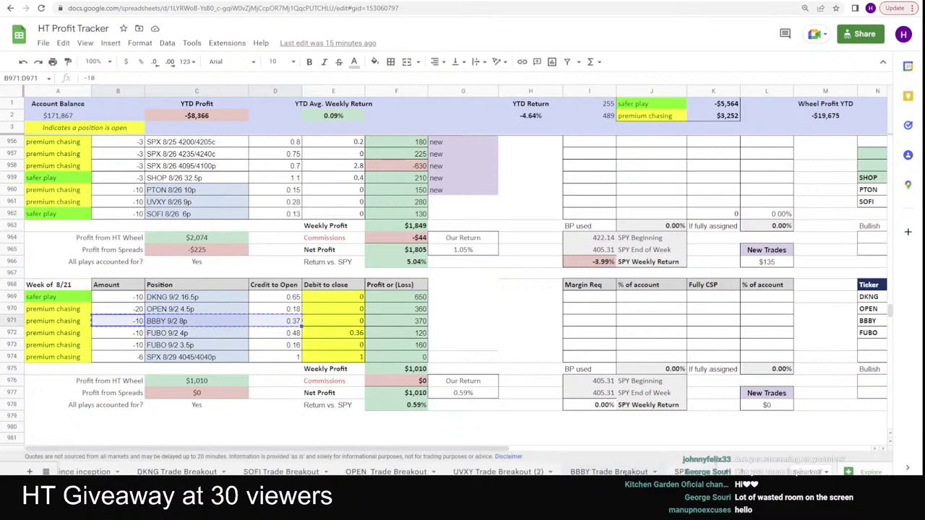
left_click(593, 472)
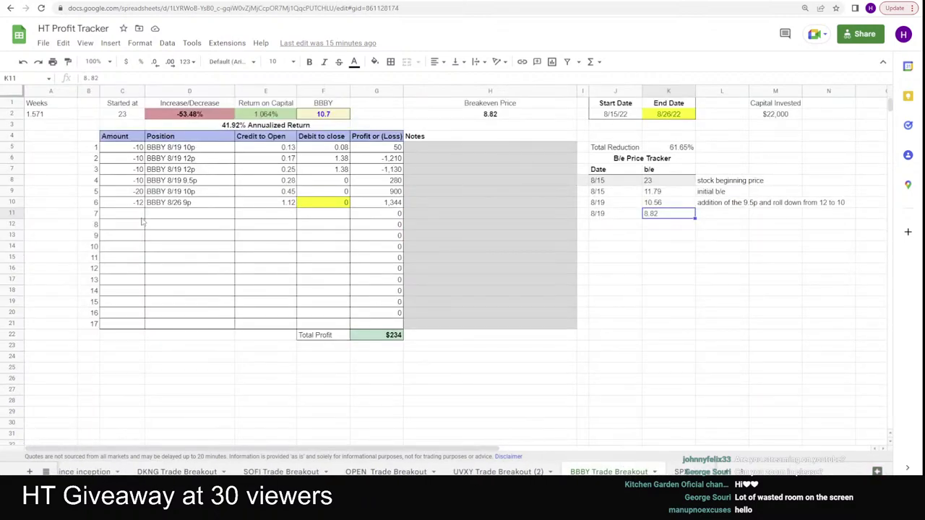
left_click(143, 215)
key("ctrl+v")
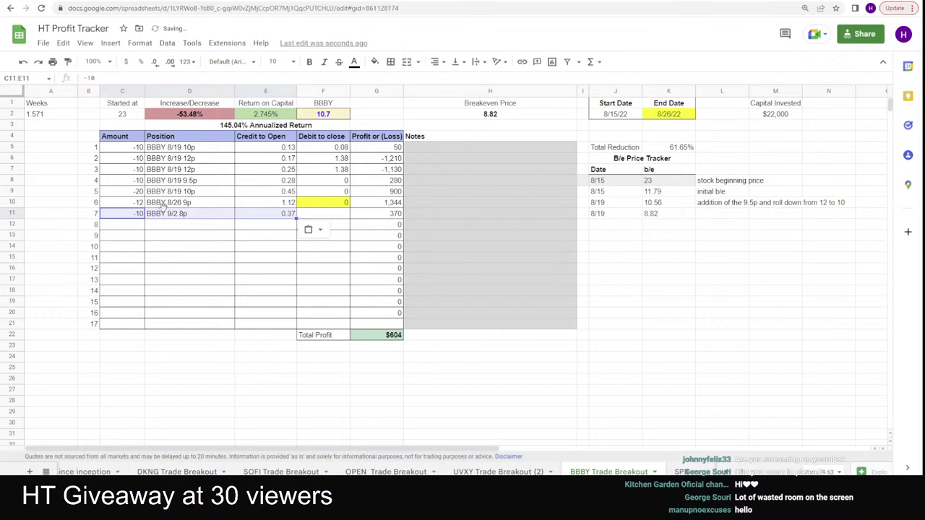
Clear the yellow open-position fill from the debit to close of the BBBY 8/26 9p trade.
left_click(390, 214)
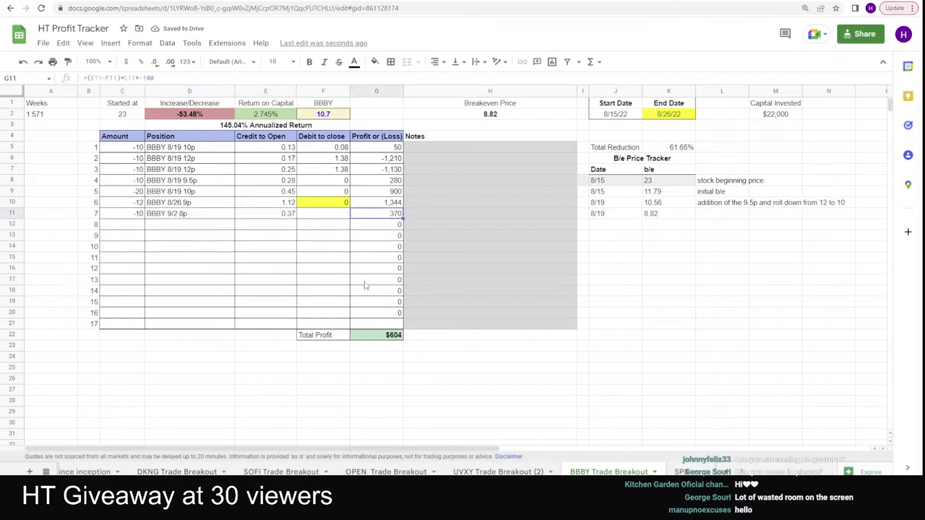
left_click(338, 216)
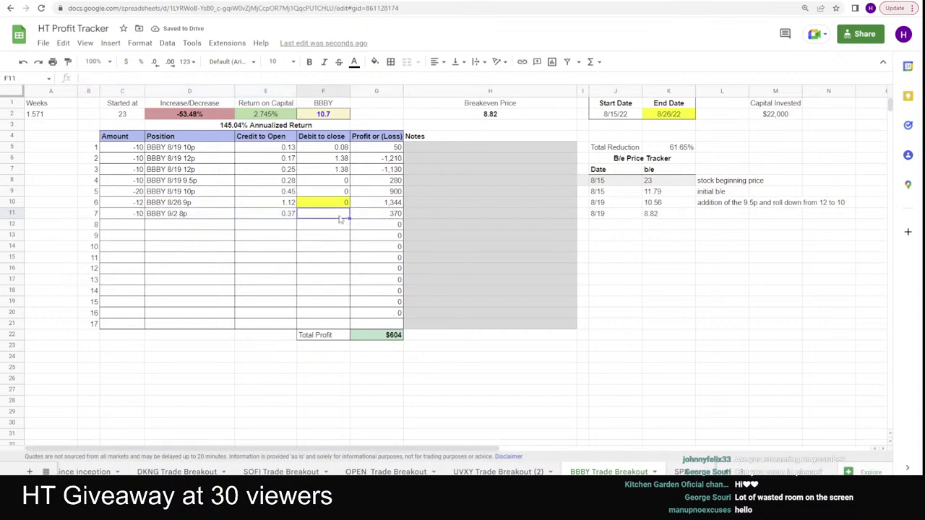
key("Up")
key("Up")
key("shift+Down")
key("ctrl+backslash")
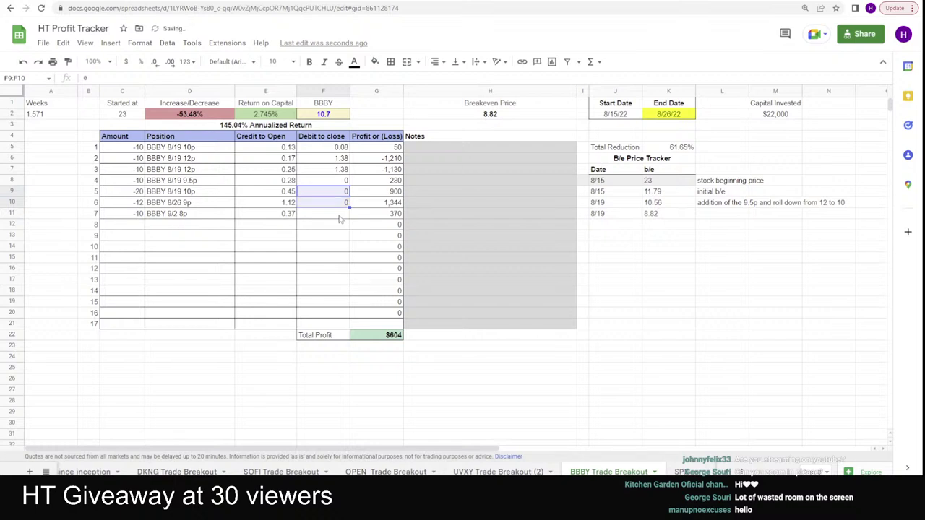
Enter =MAX(8-F2,0) as the debit to close of the BBBY 9/2 8p trade in F11.
left_click(339, 216)
type("=max")
key("Tab")
type("8-")
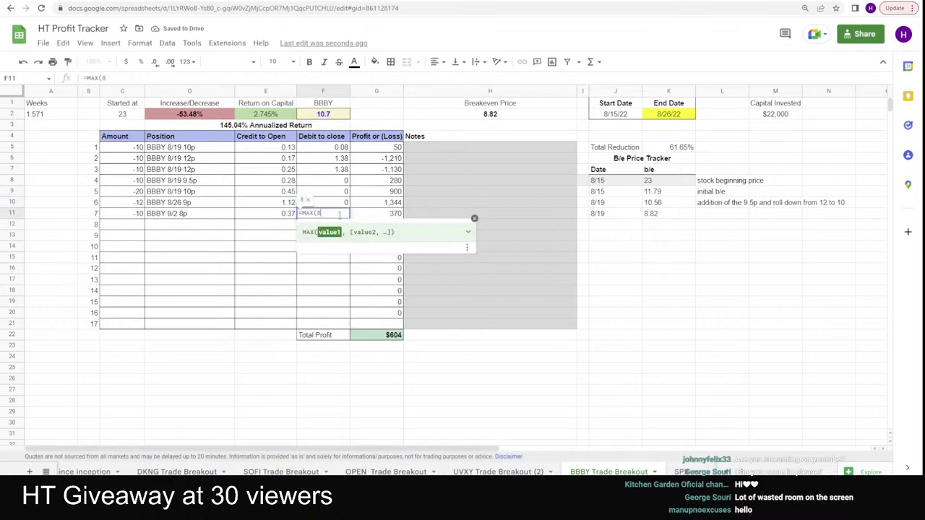
left_click(326, 116)
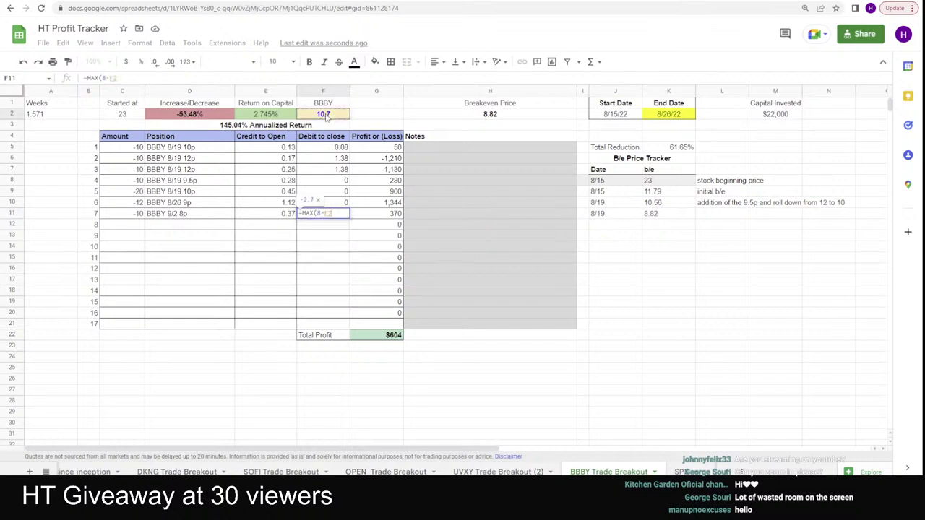
type(")")
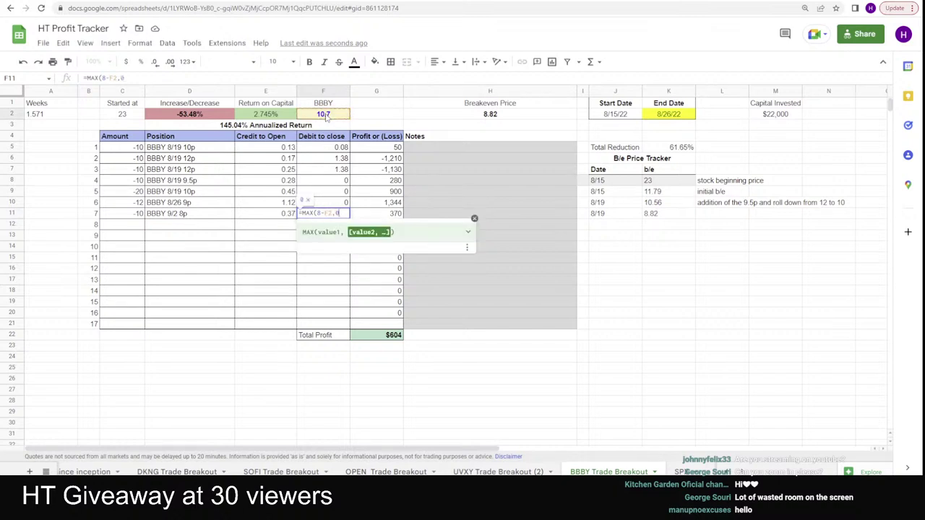
key("Return")
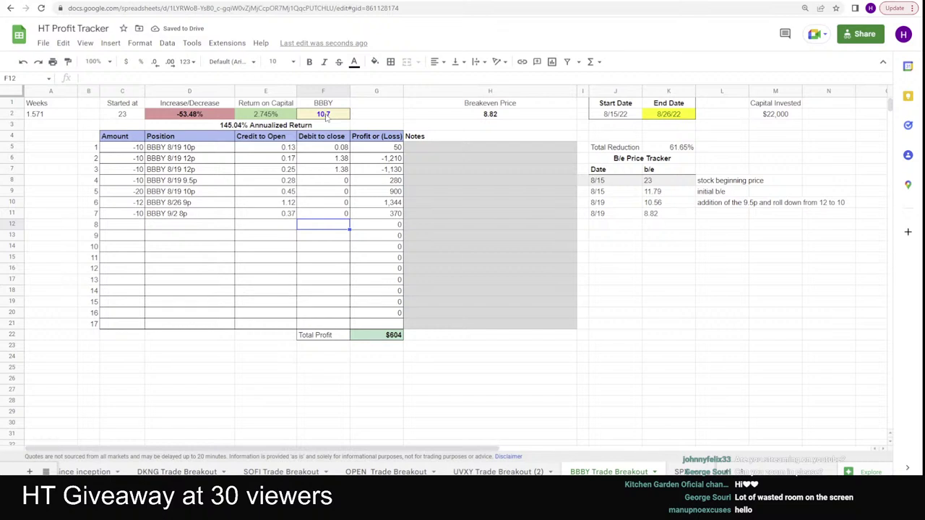
Replace the live BBBY price in F2 with 7.8 to test the new debit formula.
left_click(330, 117)
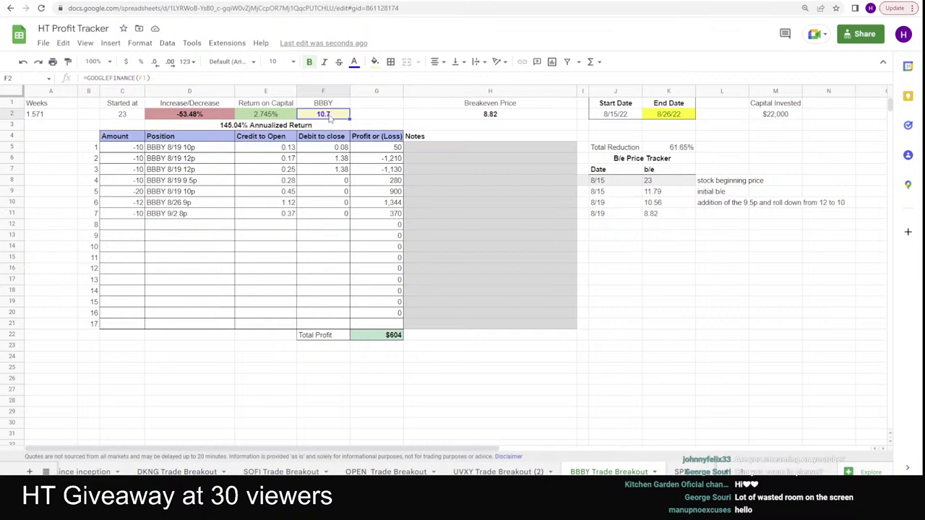
type("7.8")
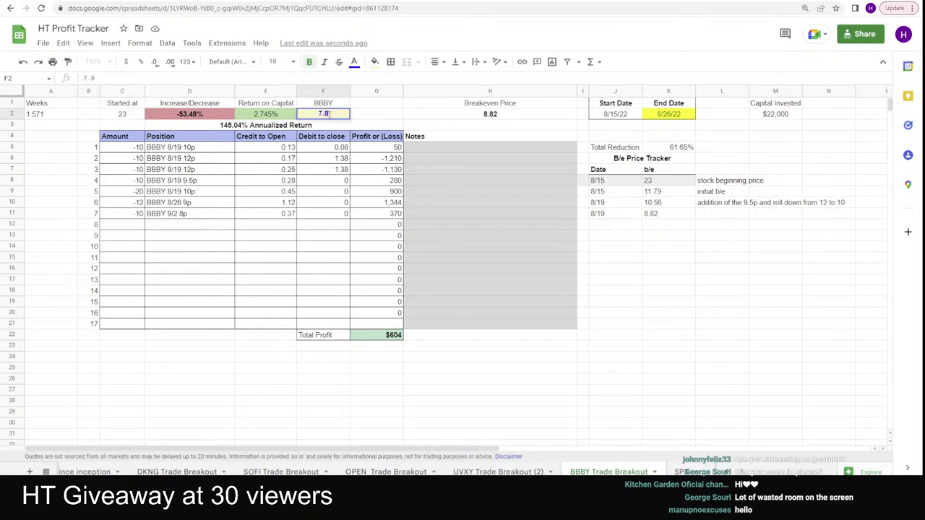
key("Return")
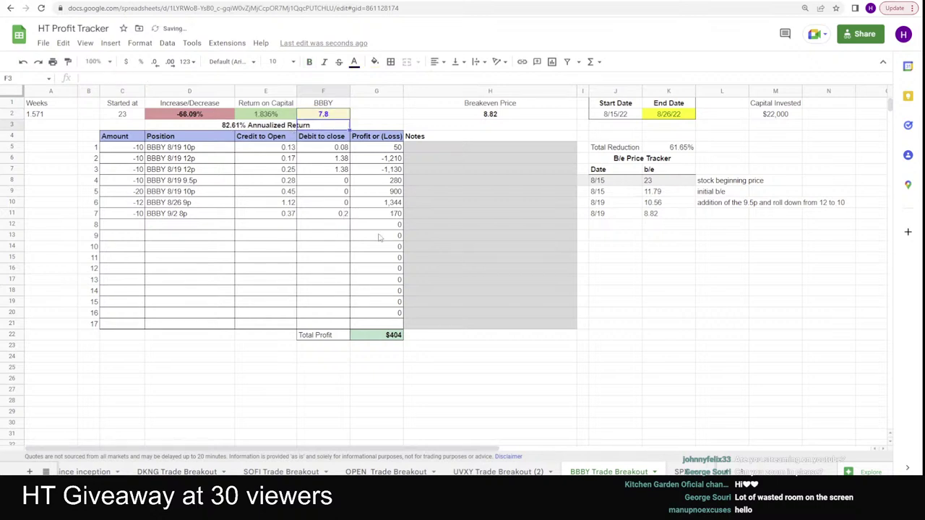
Fill the debit to close cell of the BBBY 9/2 8p trade with yellow.
left_click(325, 213)
left_click(374, 61)
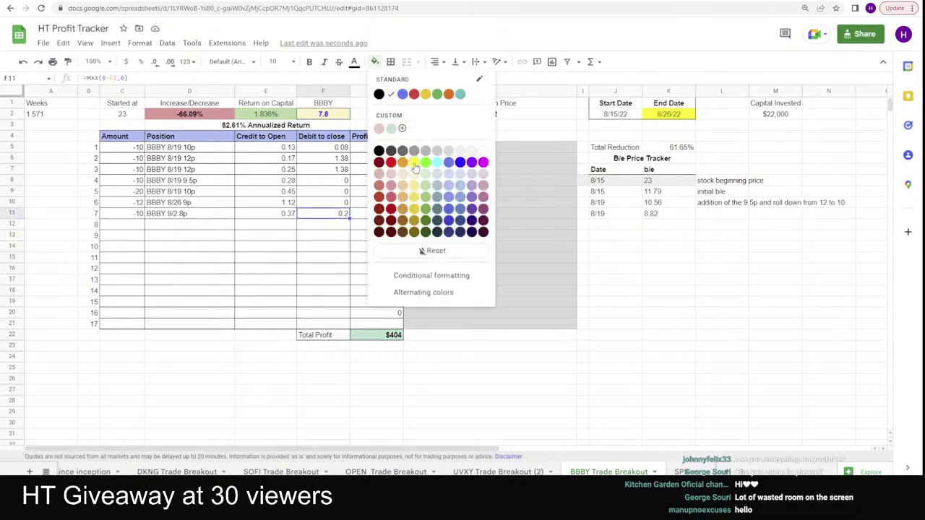
left_click(415, 167)
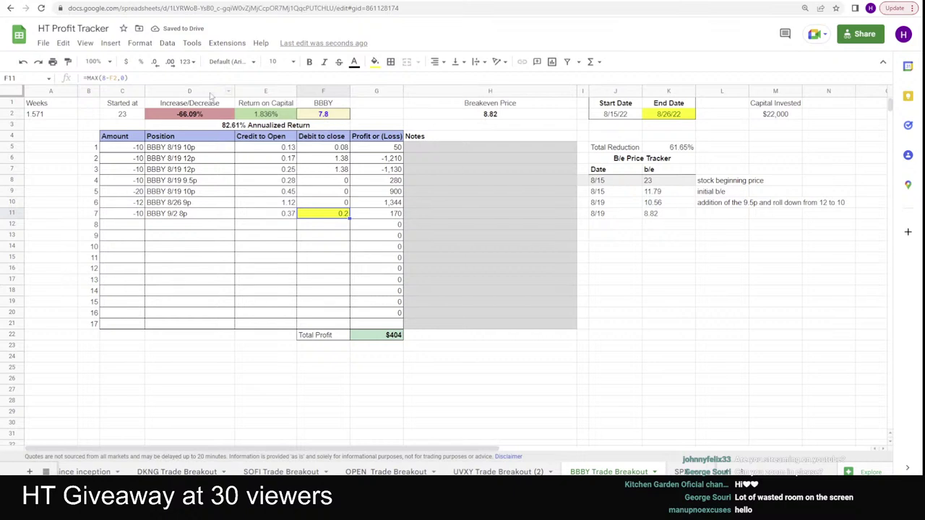
Set the BBBY test price in F2 to 7.4 to look for the breakeven point.
left_click(333, 117)
type("7")
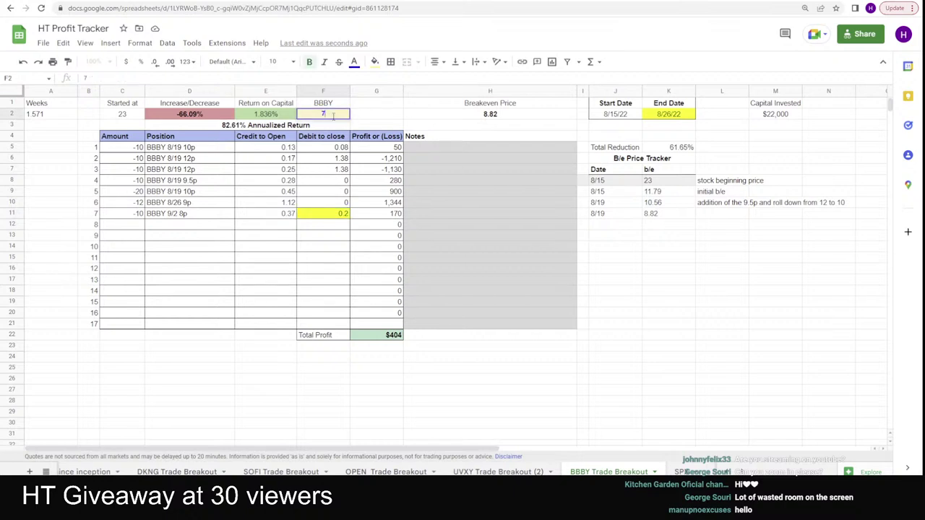
type(".4")
key("Return")
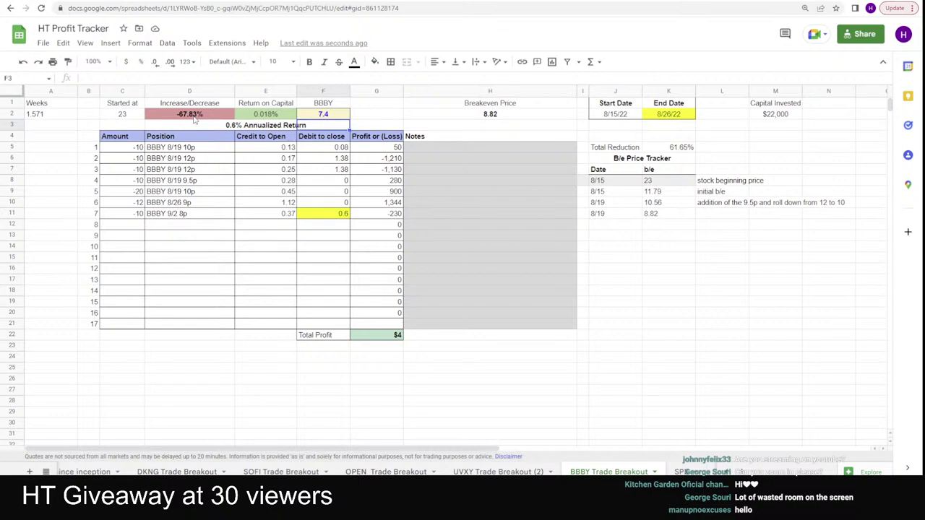
Add an 8/26 entry with a breakeven of 7.4 to the BBBY b/e price tracker.
left_click(613, 227)
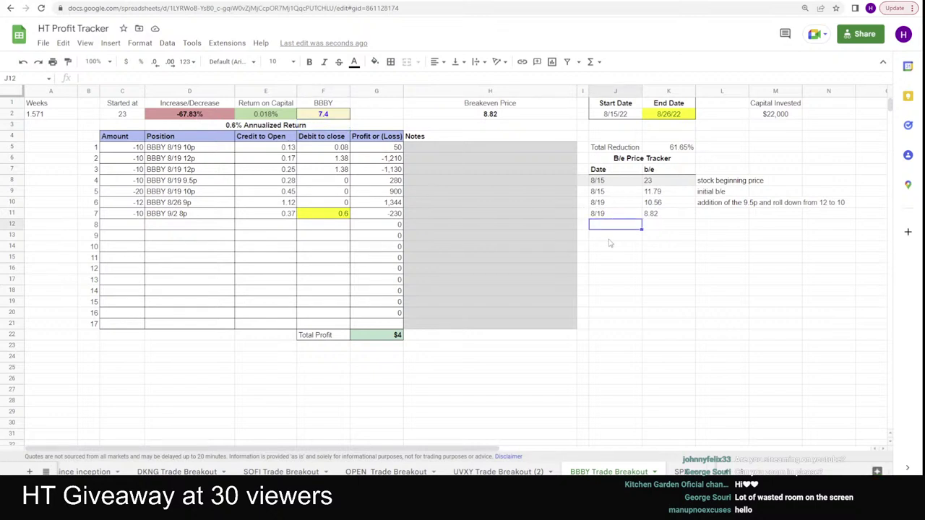
type("8/26")
key("Tab")
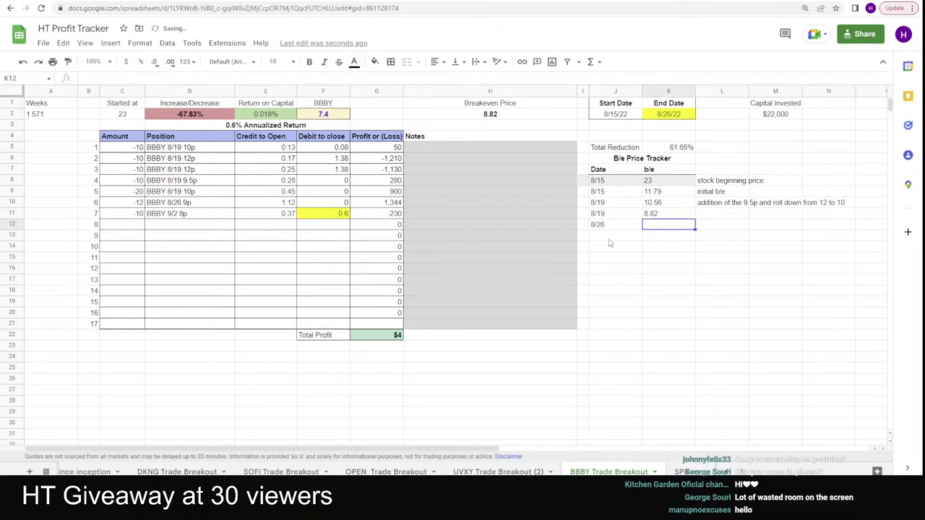
type("7.4")
key("Return")
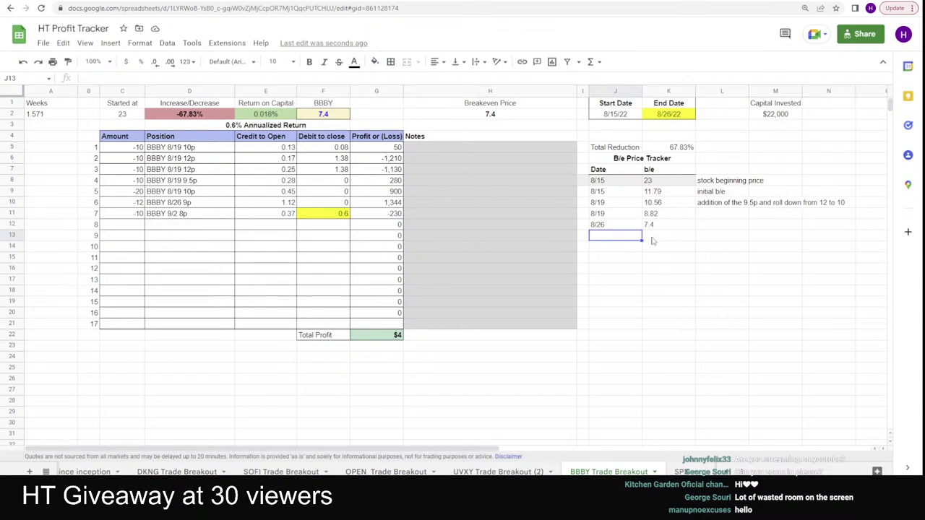
Restore the live BBBY price in F2 with the formula =GOOGLEFINANCE(F1).
left_click(323, 114)
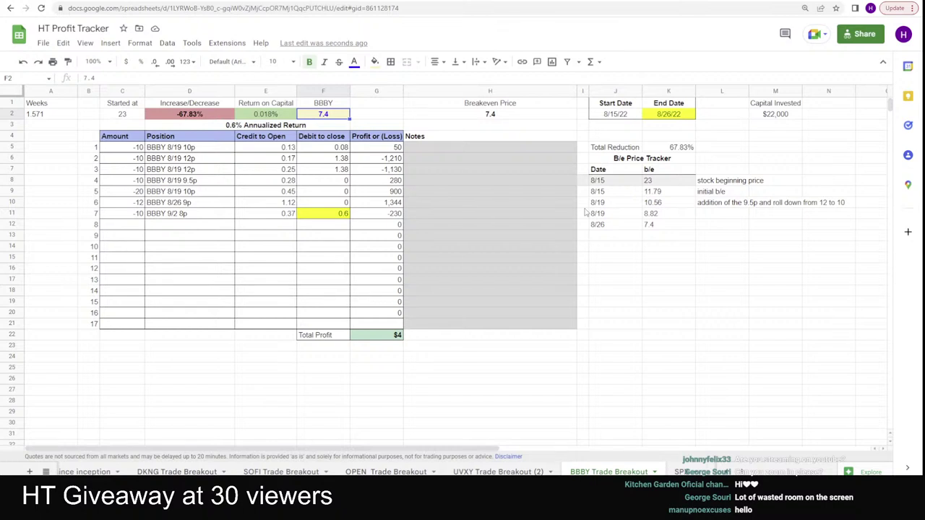
type("=GOOGLEFINANCE(F1")
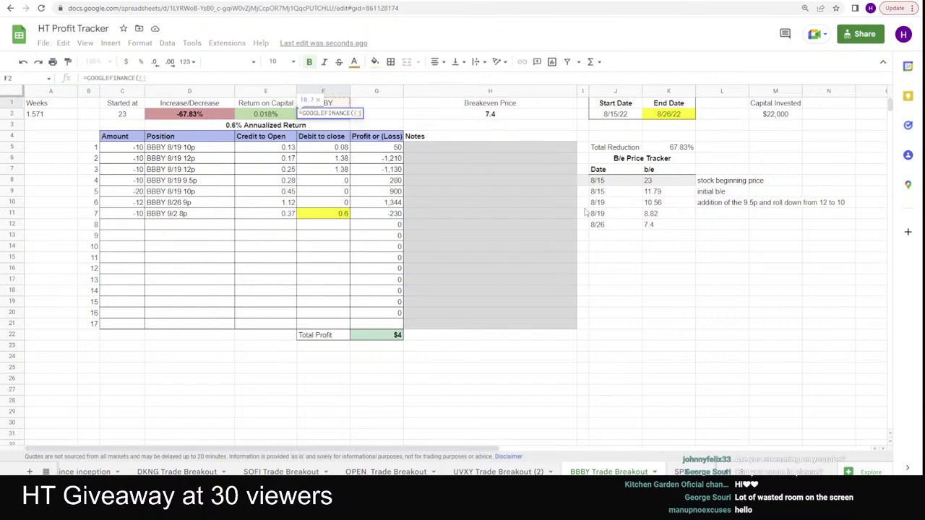
key("Return")
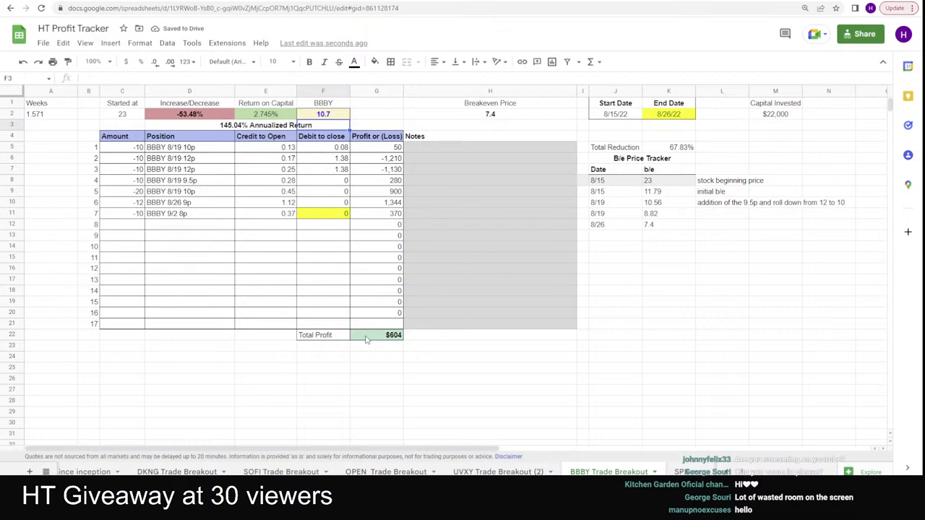
left_click(190, 216)
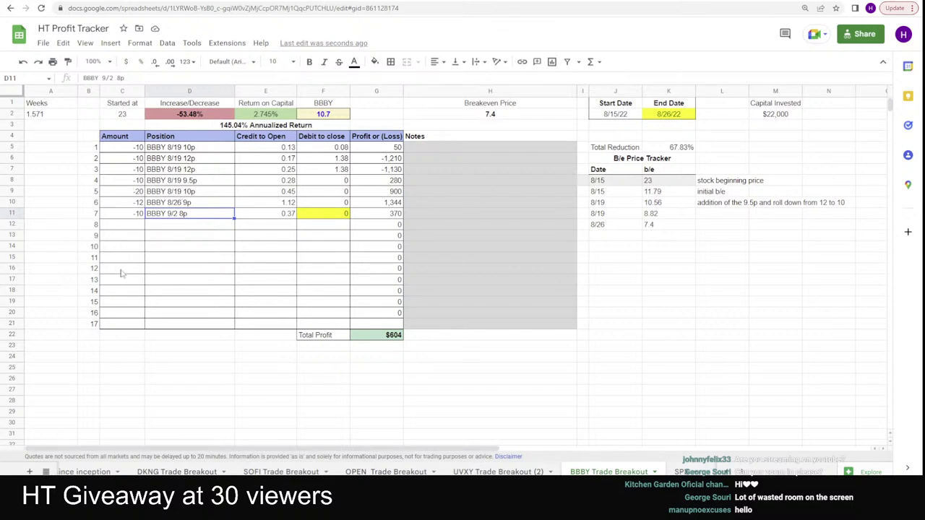
scroll(109, 468, "left", 3)
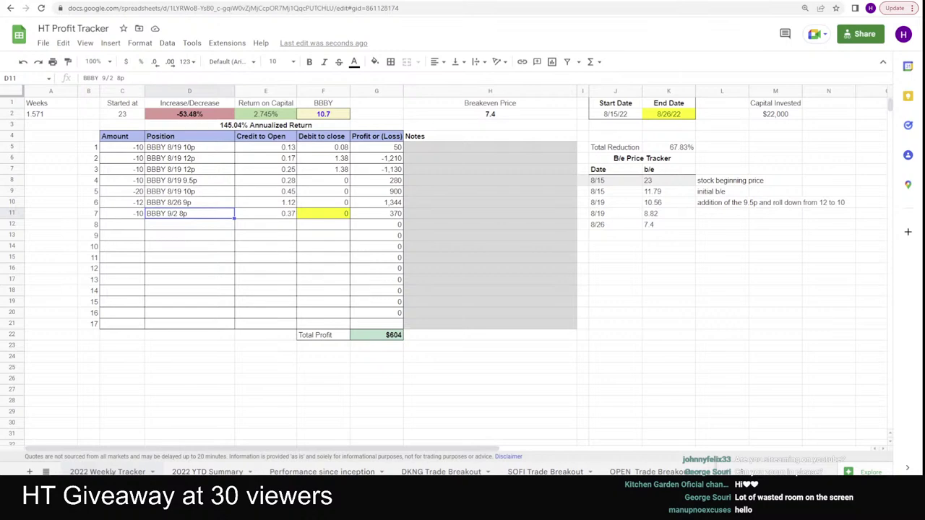
Return to the 2022 Weekly Tracker sheet and look at the AMC 8/26 12.5p trade.
left_click(107, 471)
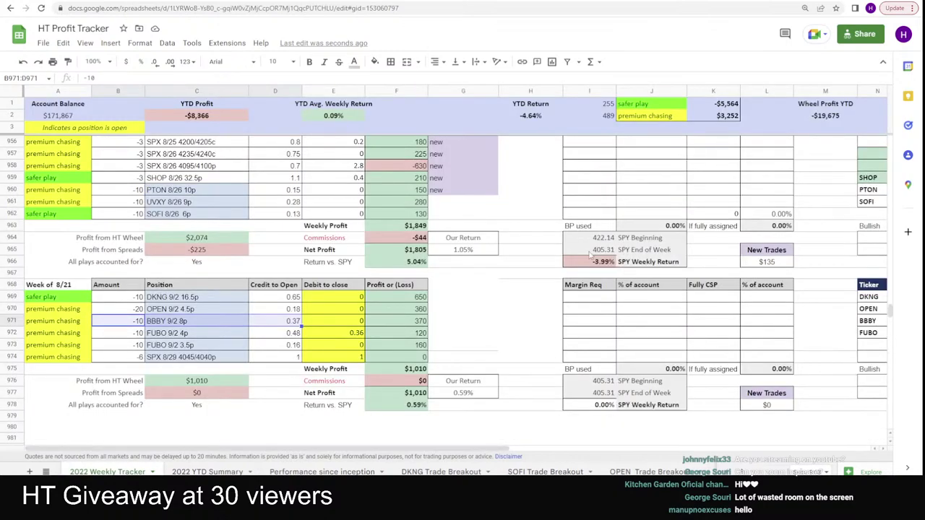
scroll(590, 256, "up", 3)
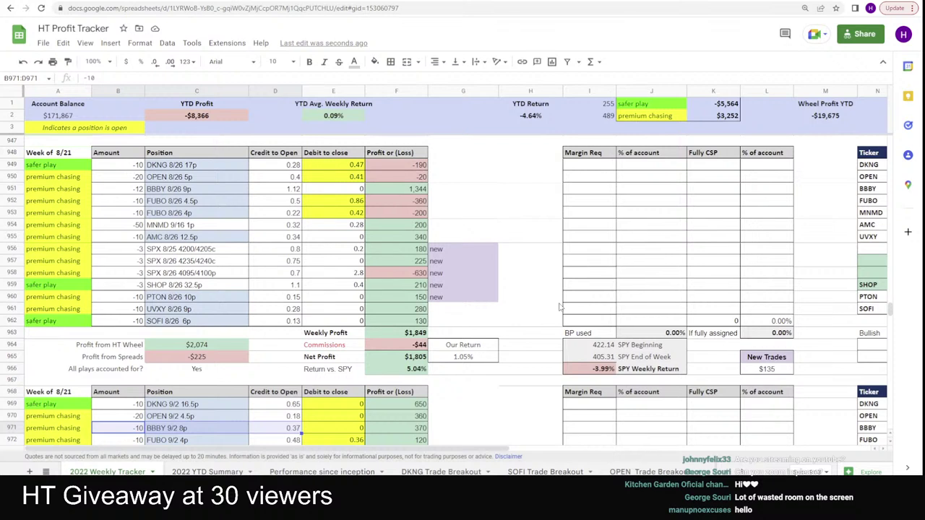
left_click(170, 240)
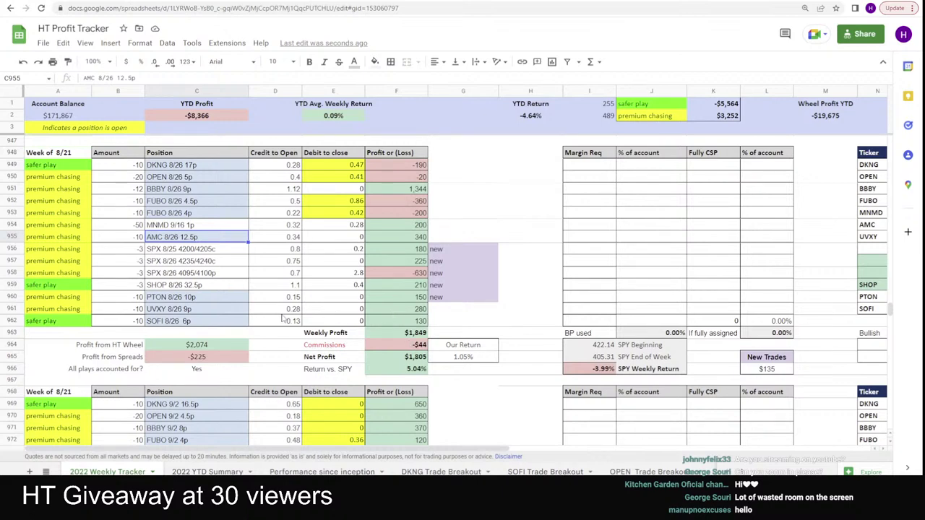
Switch to thinkorswim, load the AMC option chain and enlarge it over the order entry area.
scroll(394, 315, "down", 2)
key("alt+Tab")
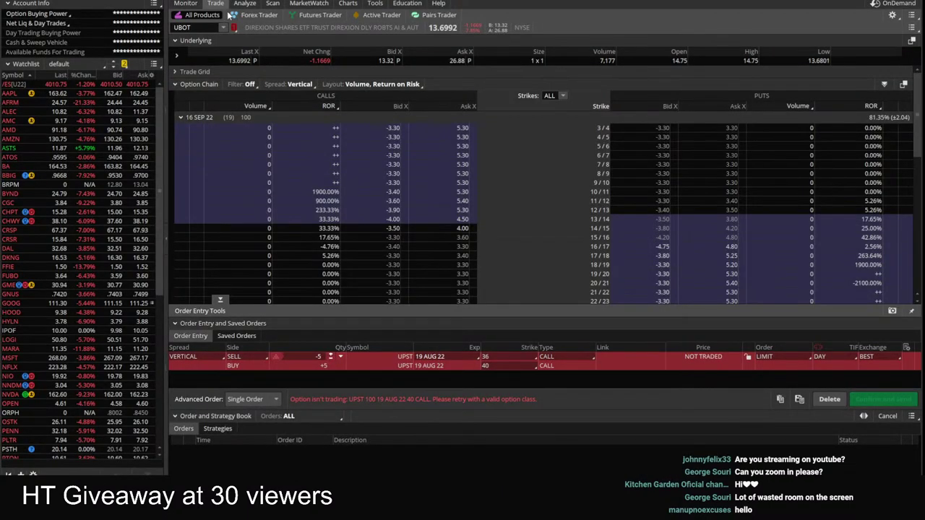
left_click(195, 28)
type("AMC")
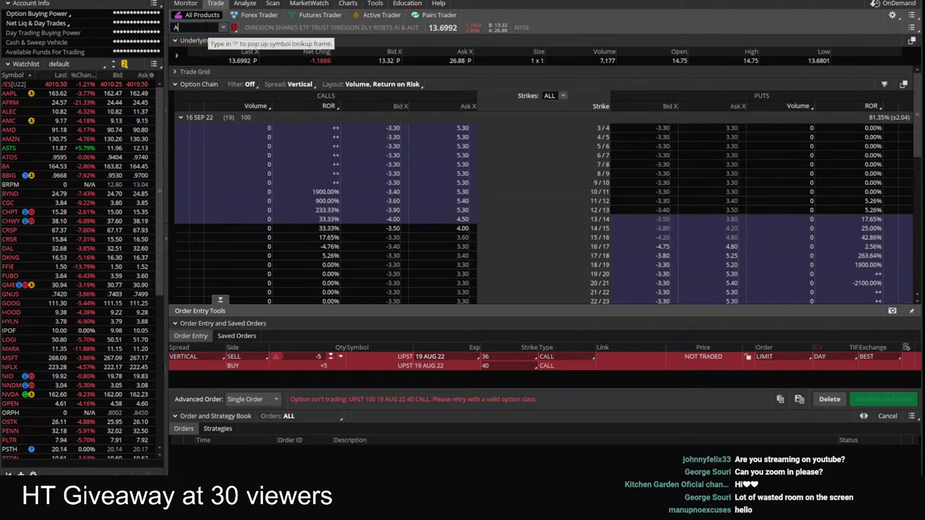
key("Return")
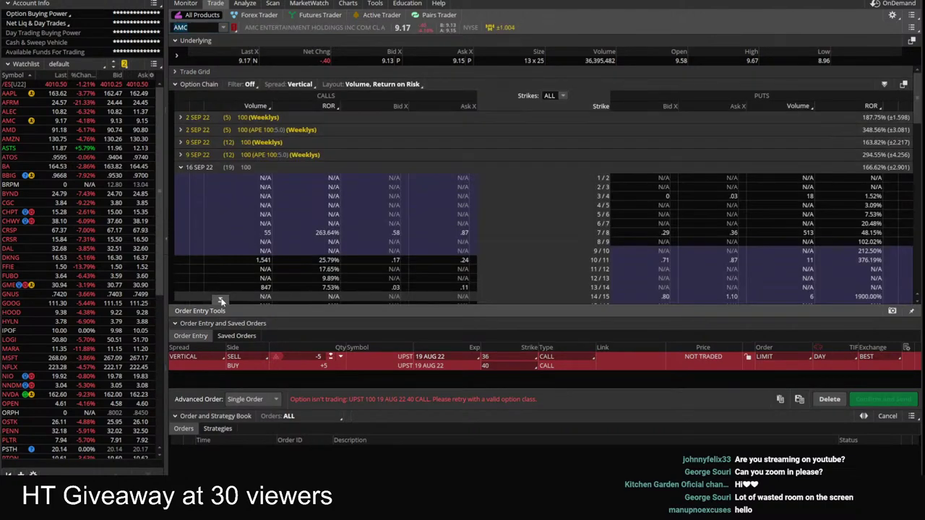
left_click_drag(222, 300, 222, 477)
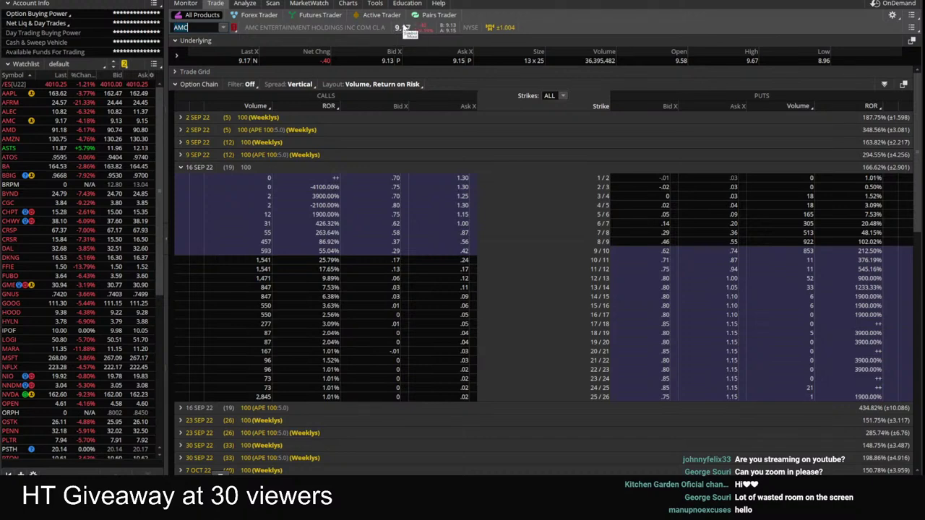
Look up the APE option chain and return to the AMC chain.
left_click(206, 27)
type("APE")
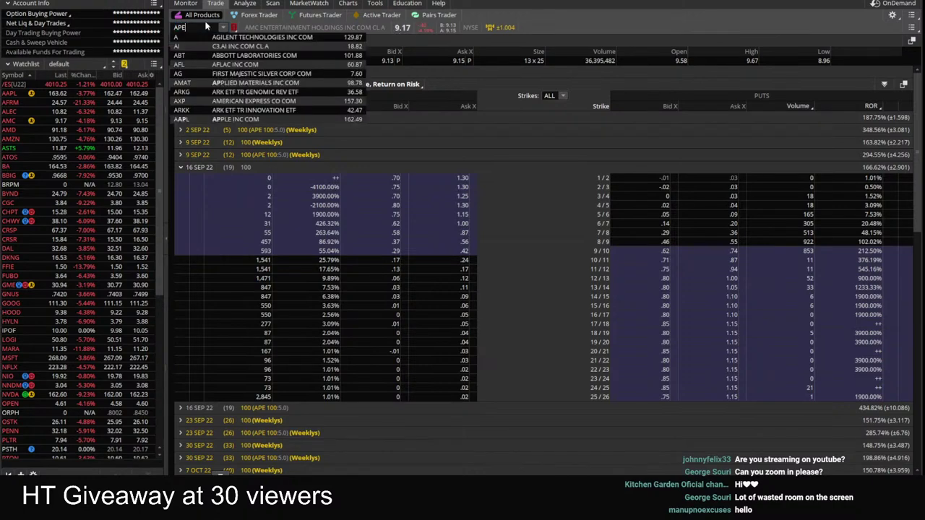
key("Return")
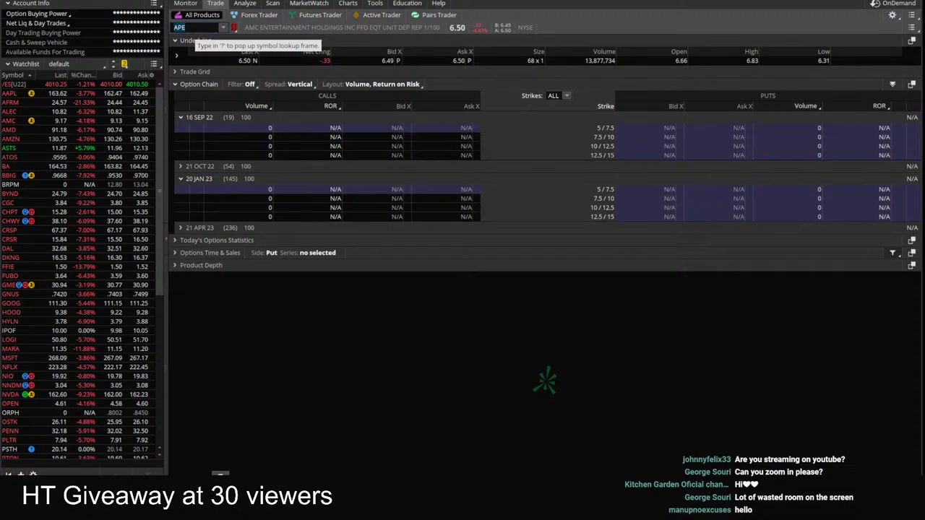
type("AMC")
key("Return")
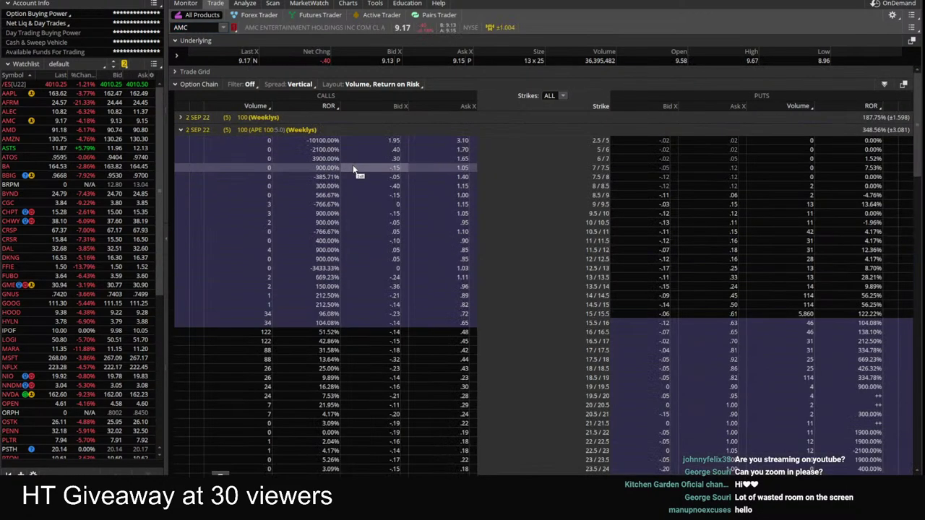
Show the AMC chain as single options, collapse the APE-adjusted 2 SEP 22 series and expand the standard 2 SEP 22 weeklys.
left_click(293, 85)
left_click(269, 106)
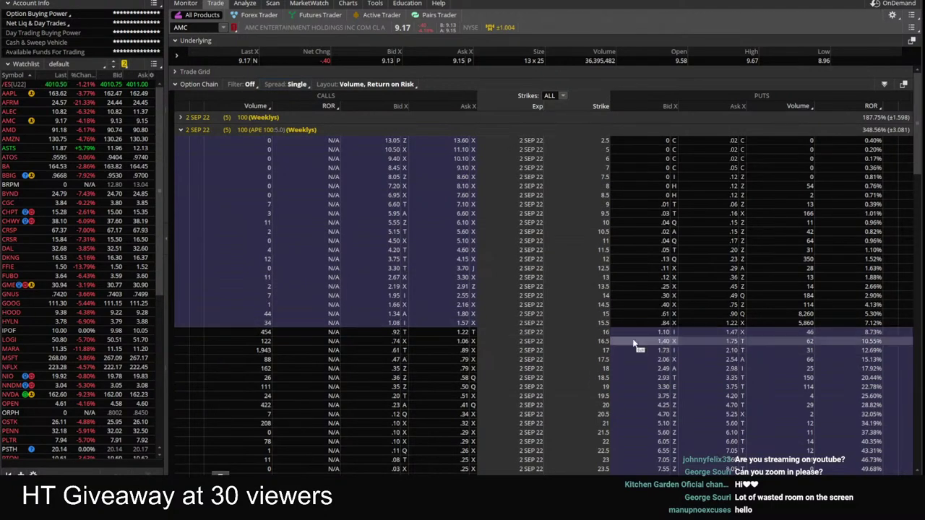
left_click(182, 129)
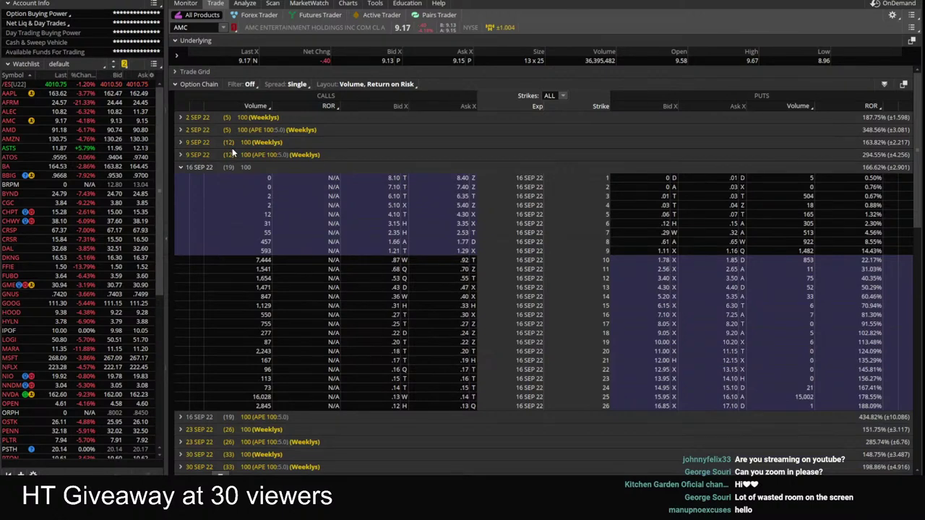
left_click(198, 118)
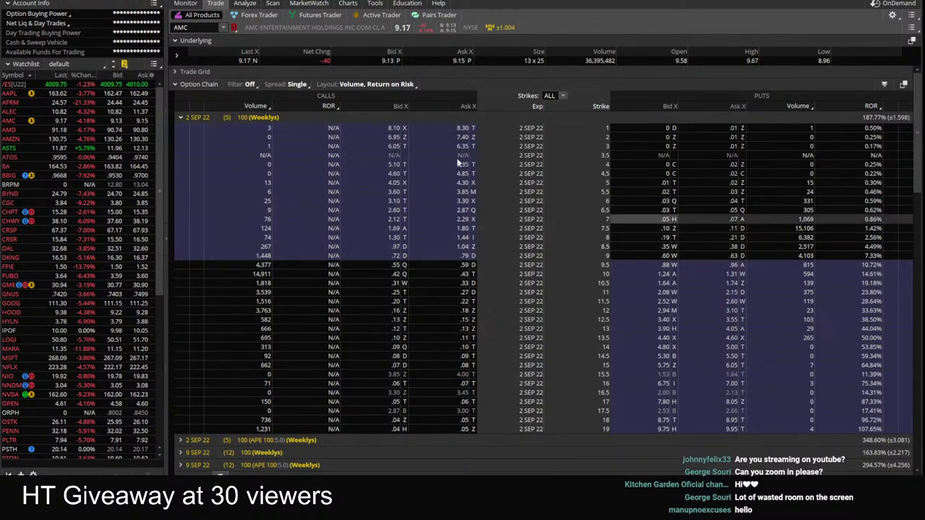
View AMC's price chart on the 180 D : 4h time frame.
left_click(348, 2)
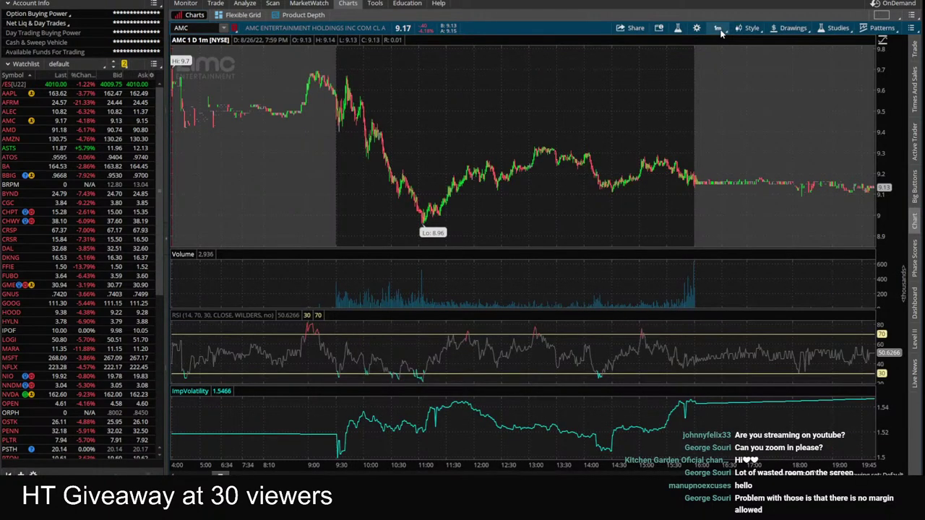
left_click(718, 29)
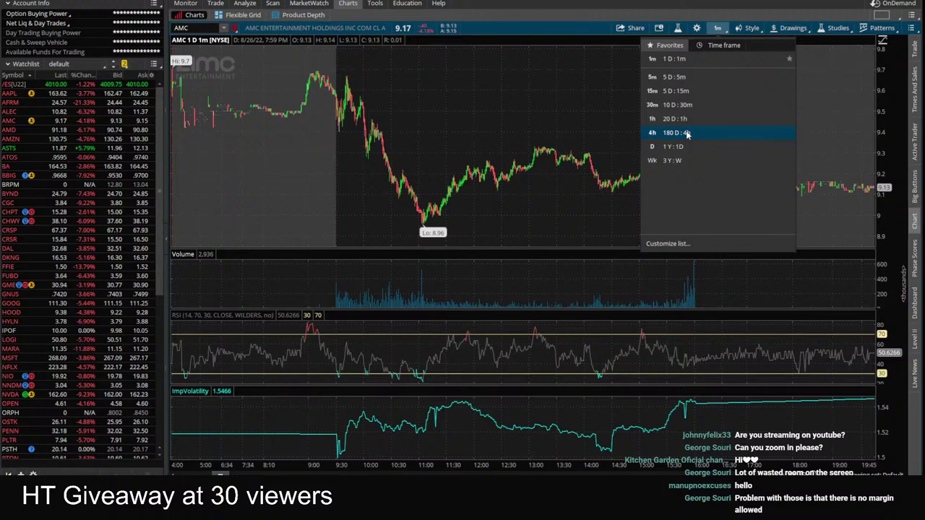
left_click(685, 133)
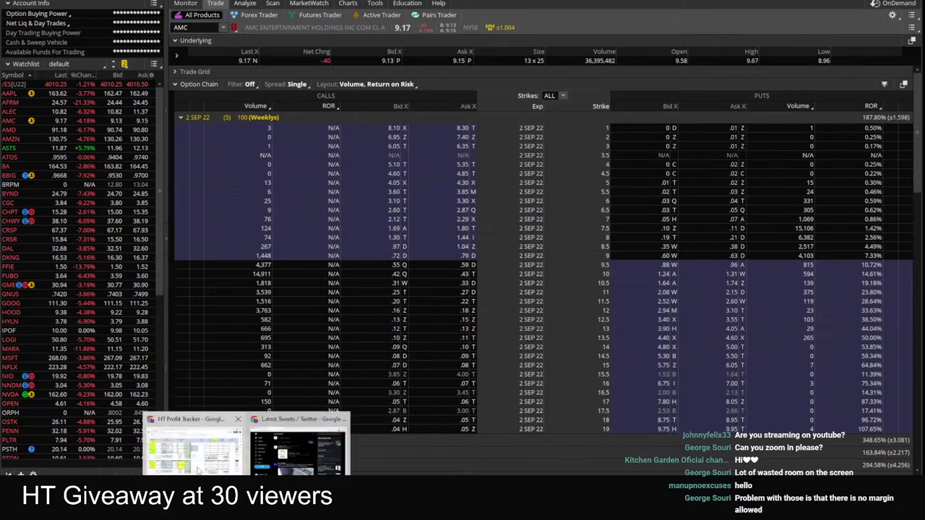
Switch back to the HT Profit Tracker and add AMC 8p under Bullish for the latest week's trades.
left_click(192, 463)
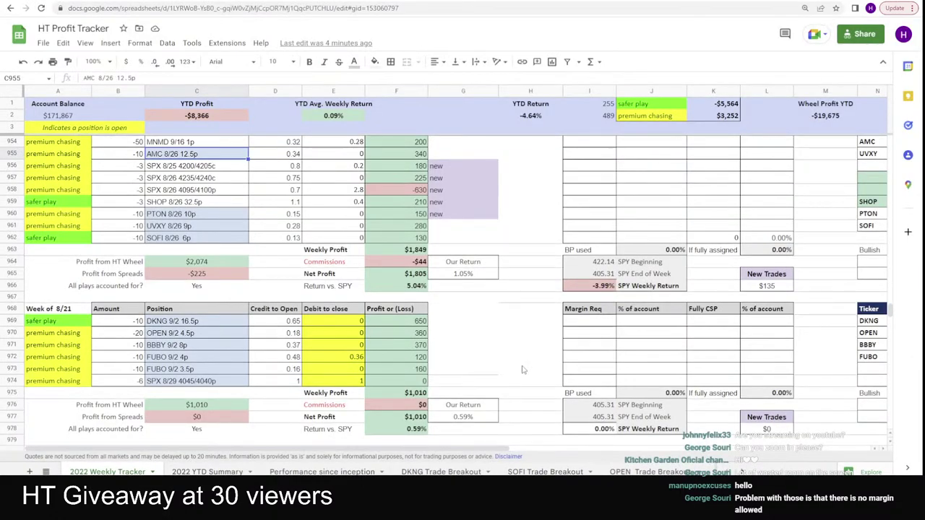
scroll(523, 370, "down", 2)
left_click(871, 337)
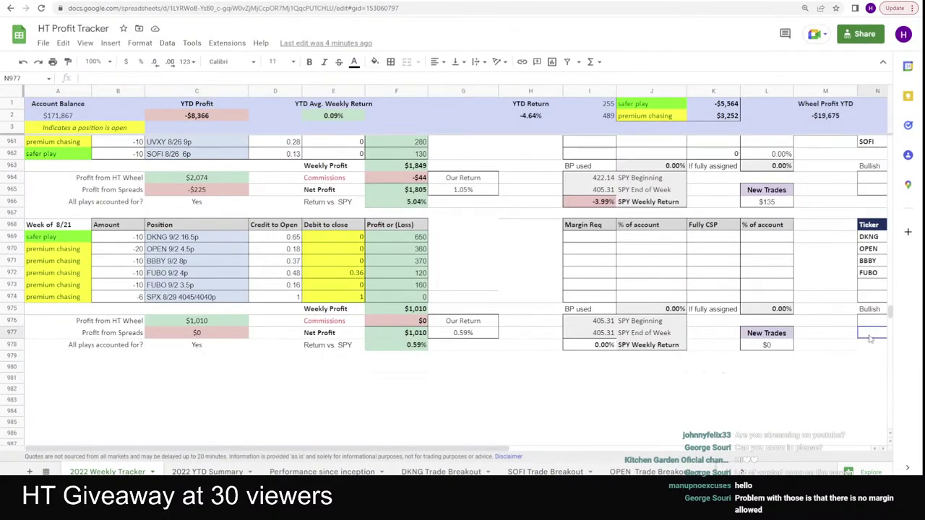
key("Up")
type("S")
key("BackSpace")
type("AMC 8p")
key("Return")
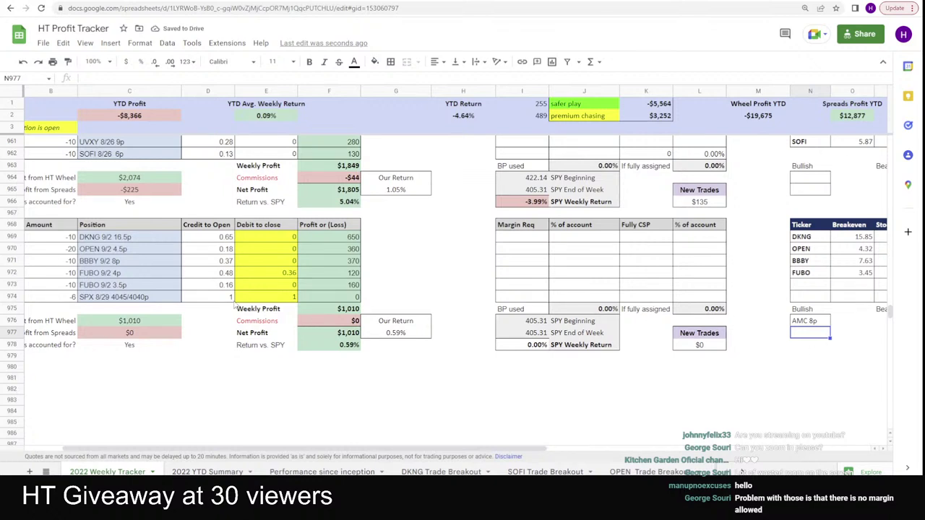
left_click(315, 322)
key("Up")
key("Left")
key("Left")
key("Left")
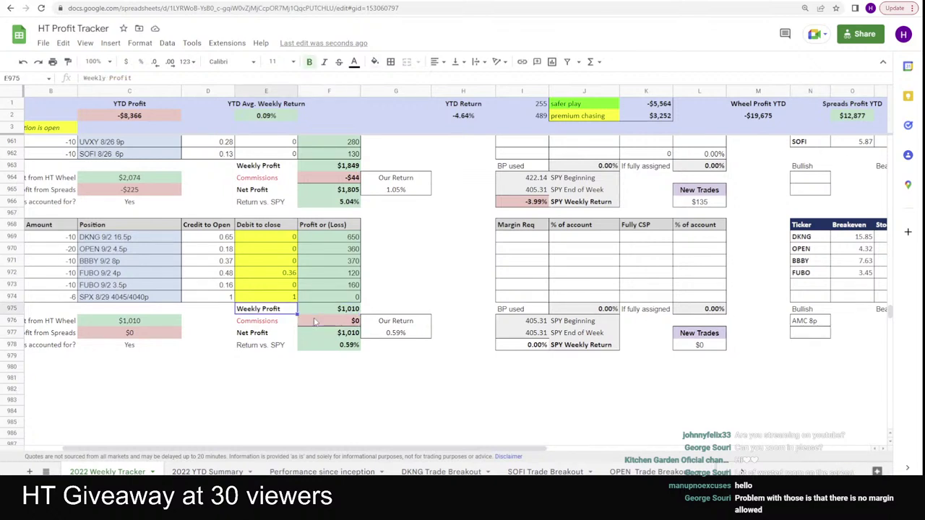
key("Left")
key("Left")
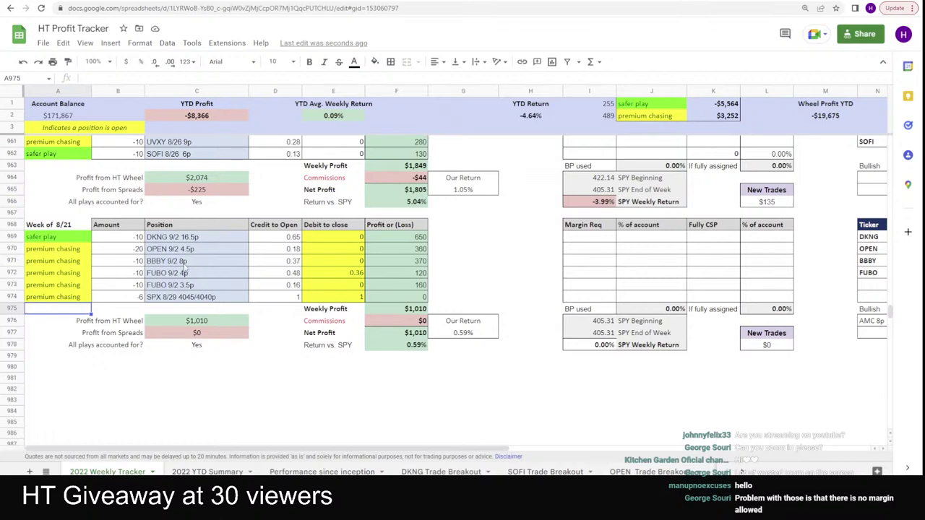
Switch to thinkorswim and load the BBBY option chain to examine the 2 SEP 22 puts.
key("alt+Tab")
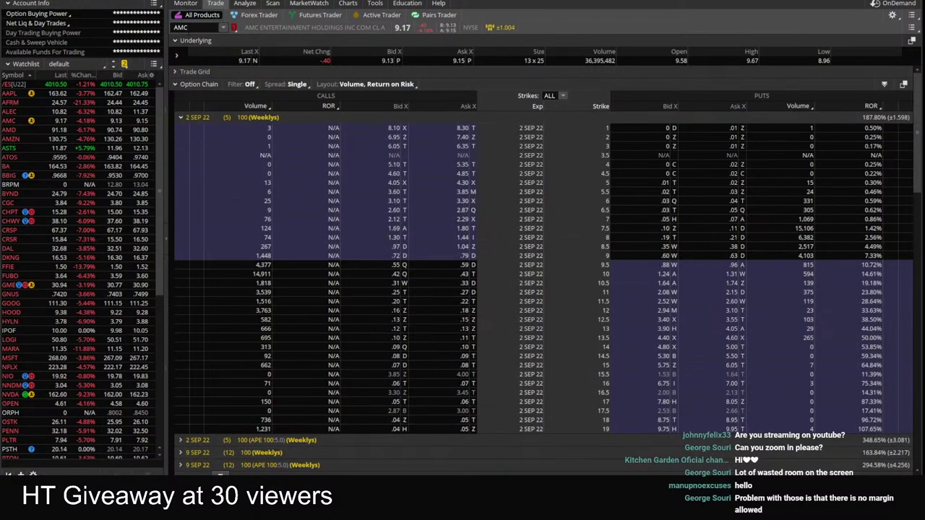
type("BBBY")
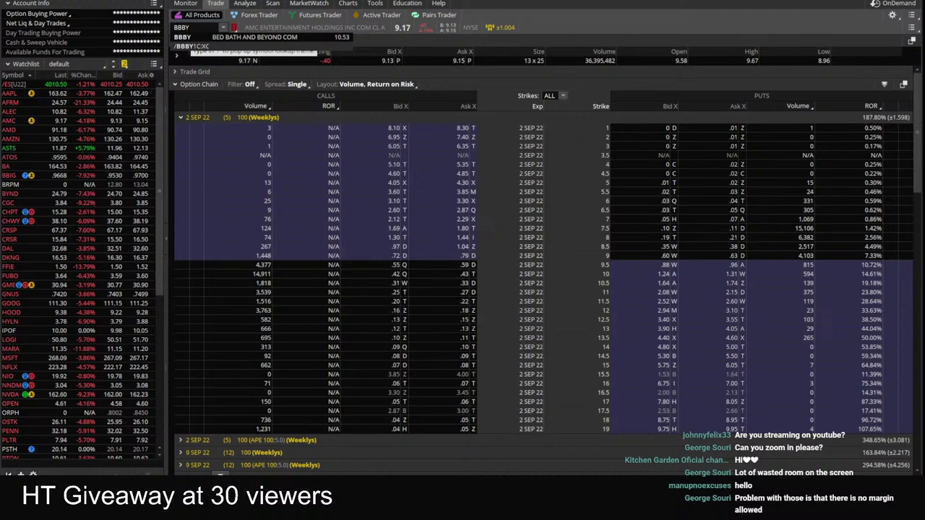
key("Return")
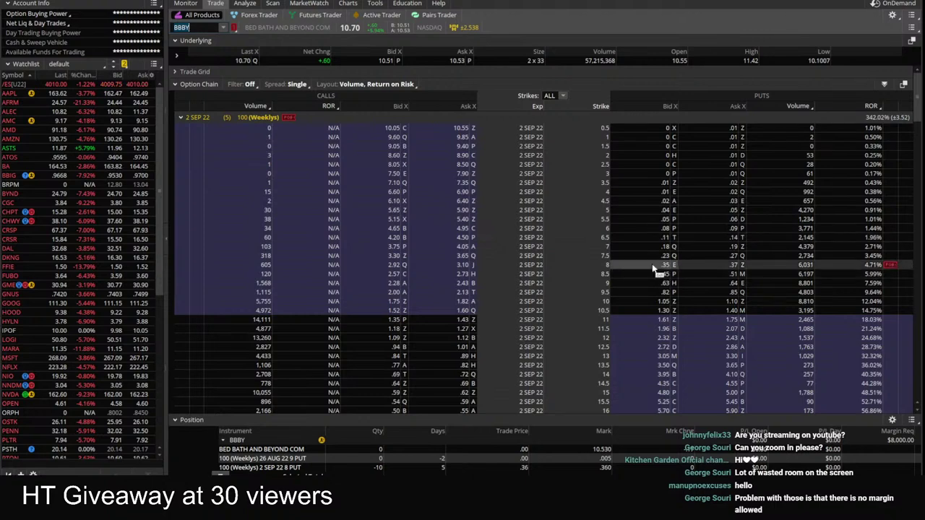
Examine BBBY's price chart on the 180 D : 4h time frame and return to its option chain.
left_click(347, 3)
left_click(718, 28)
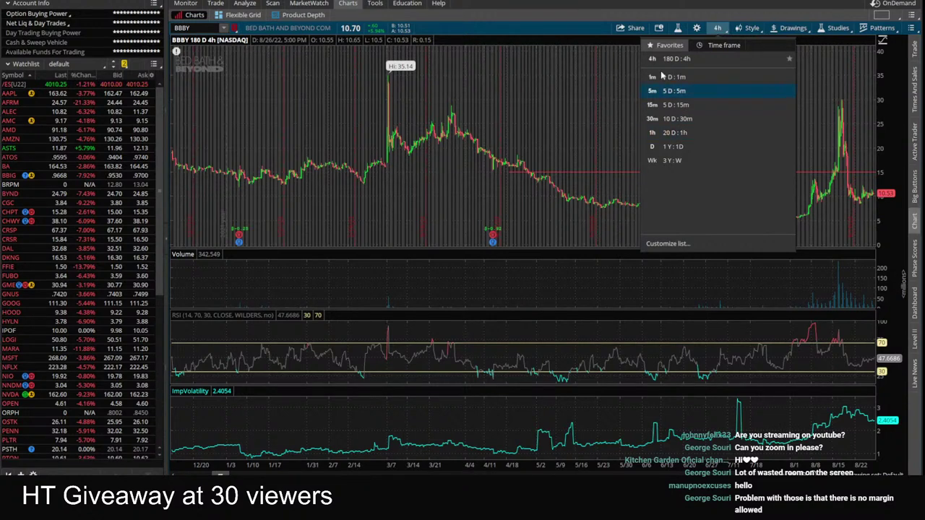
left_click(671, 134)
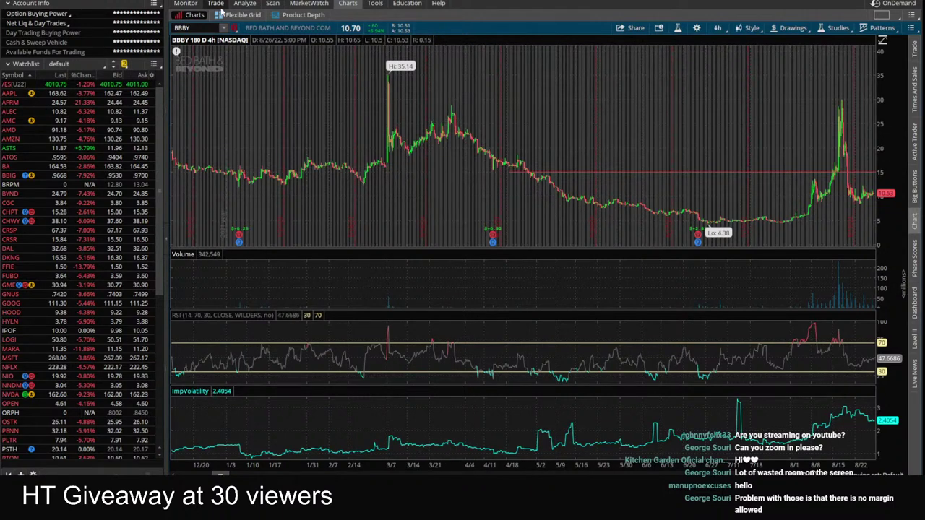
left_click(216, 5)
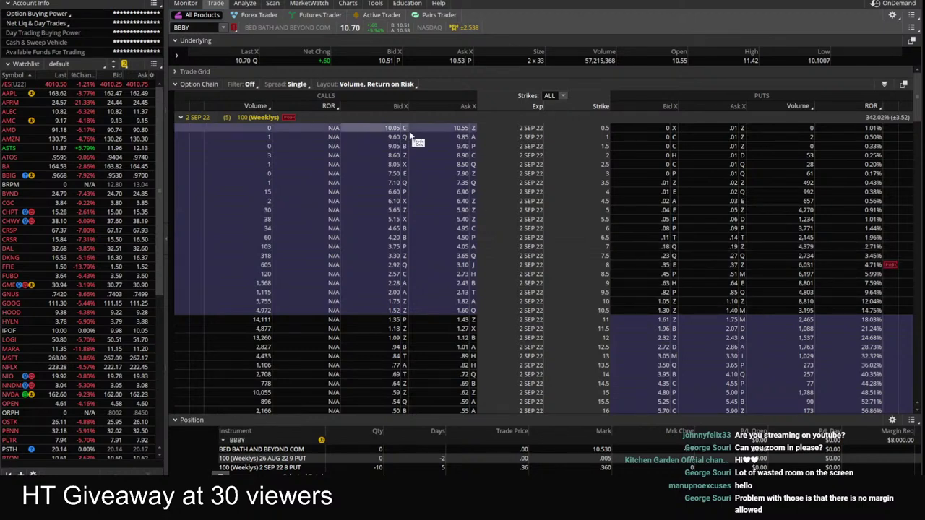
Switch back to the HT Profit Tracker and check the previous week's SPY weekly return.
mouse_move(224, 472)
left_click(206, 450)
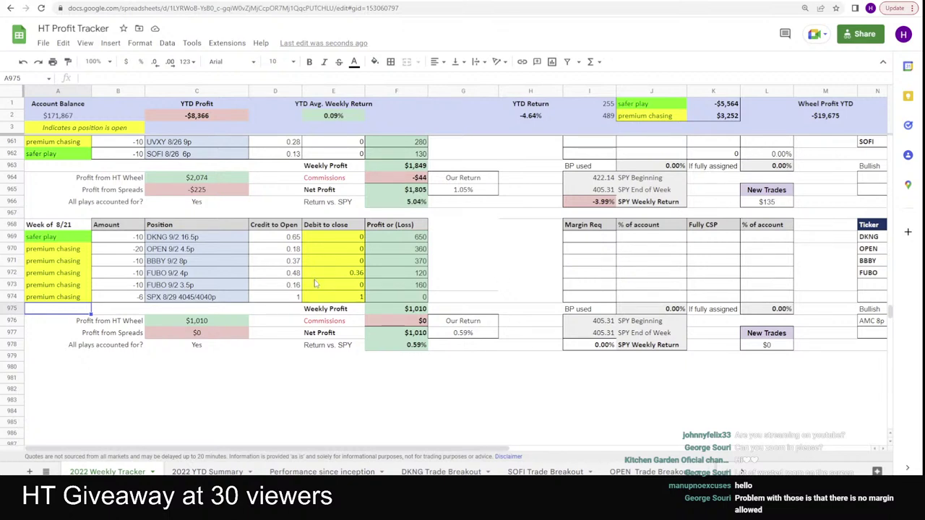
left_click(610, 203)
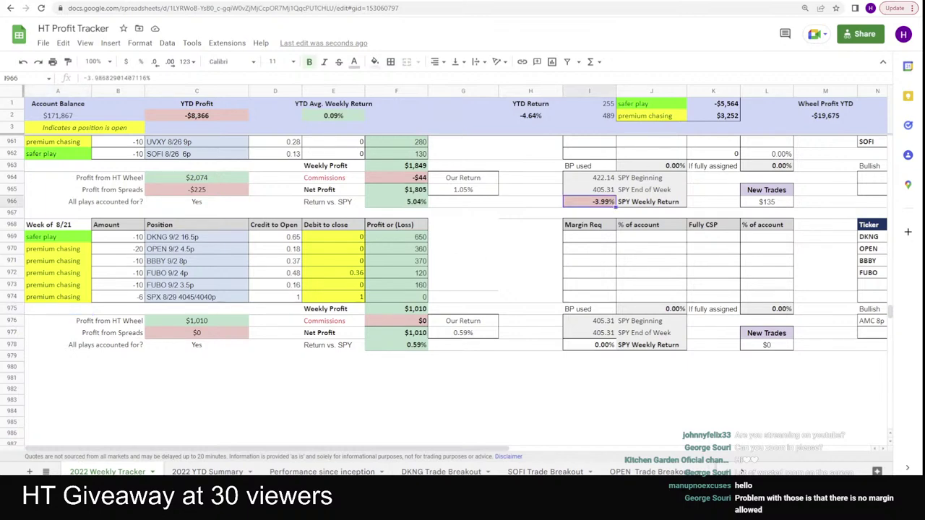
Glance at the BBBY option chain in thinkorswim, and check the latest week's commissions and SPX 8/29 spread's debit to close in the tracker.
key("alt+Tab")
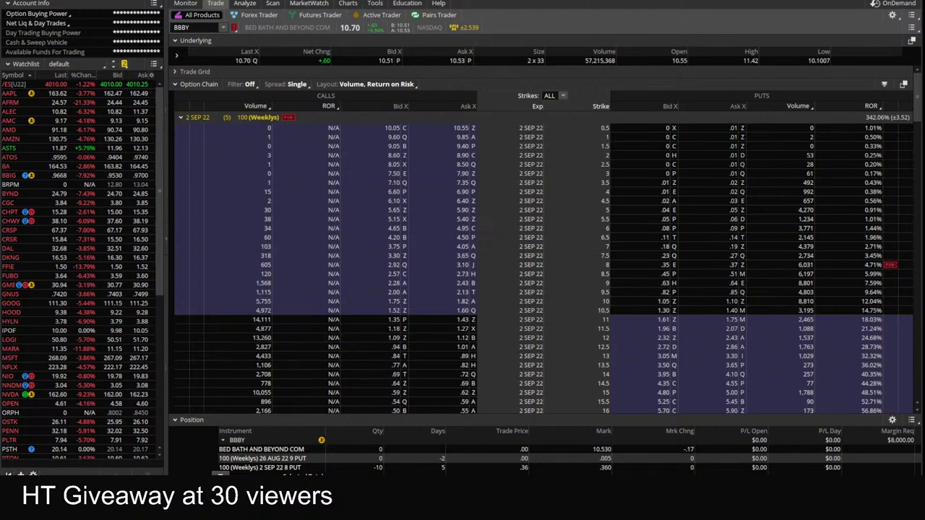
left_click(198, 453)
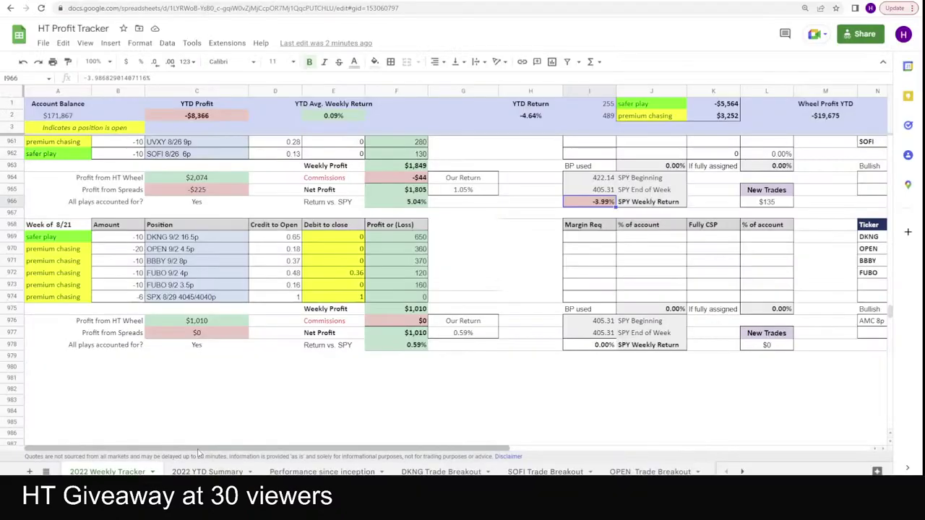
left_click(417, 322)
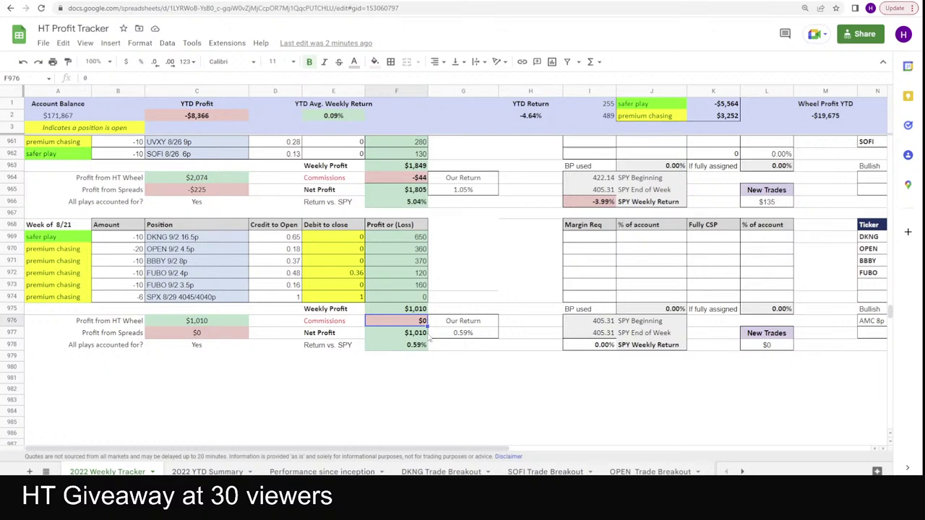
key("alt+Tab")
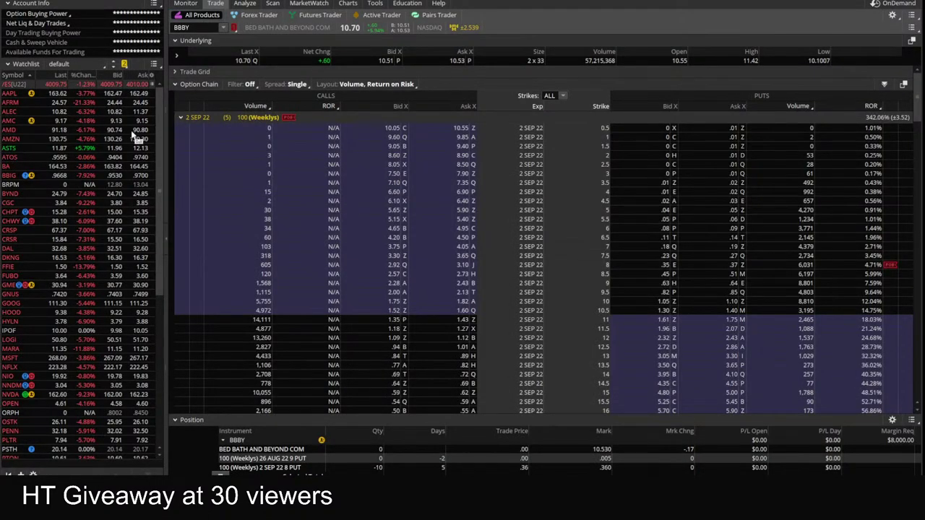
left_click(196, 426)
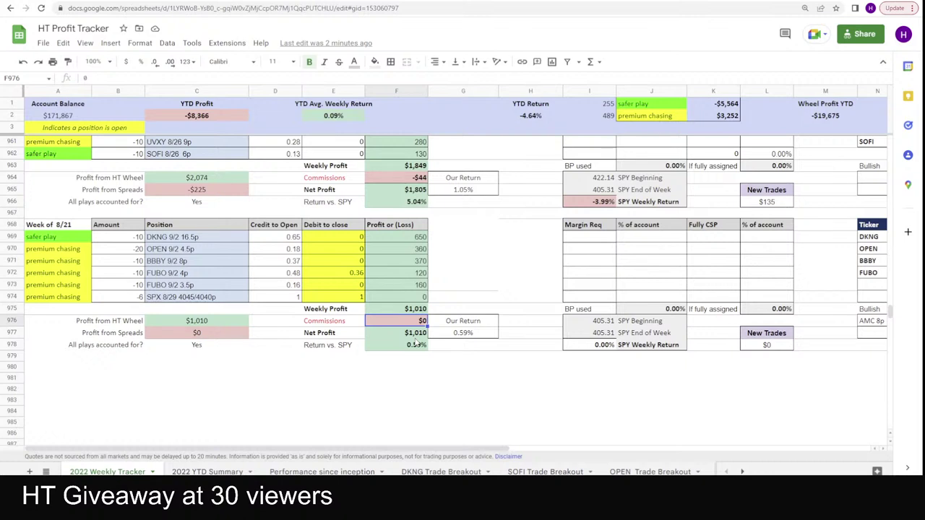
left_click(335, 298)
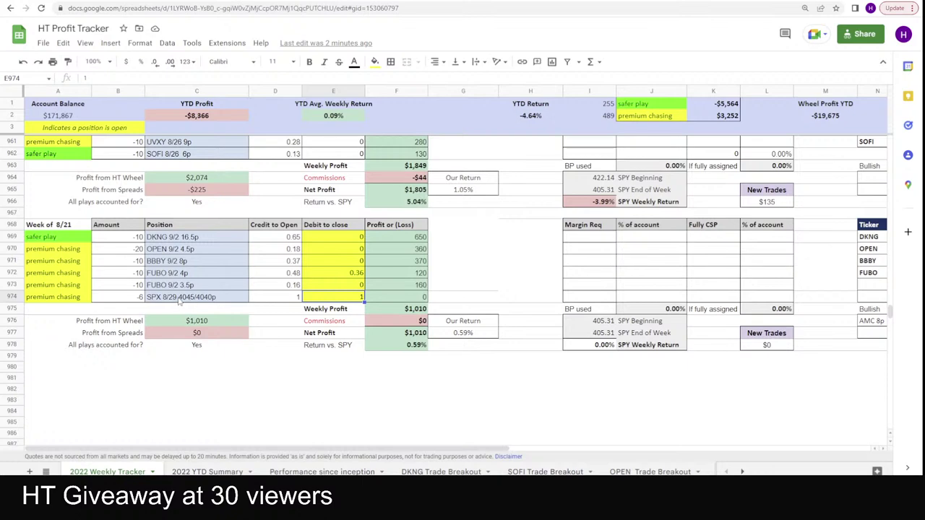
View the performance since inception sheet with its HT, NASDAQ and SPY chart, and return to the 2022 weekly tracker.
left_click(277, 471)
key("alt+Tab")
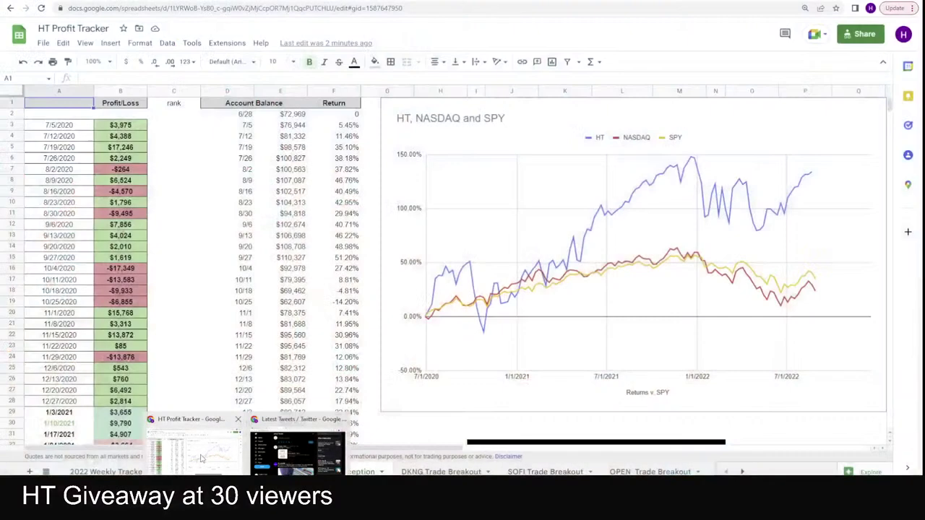
left_click(201, 459)
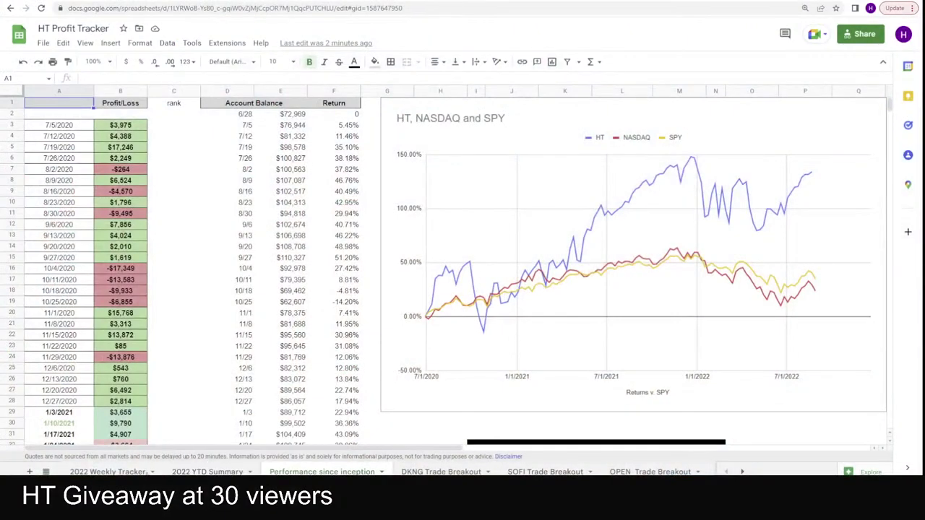
left_click(107, 472)
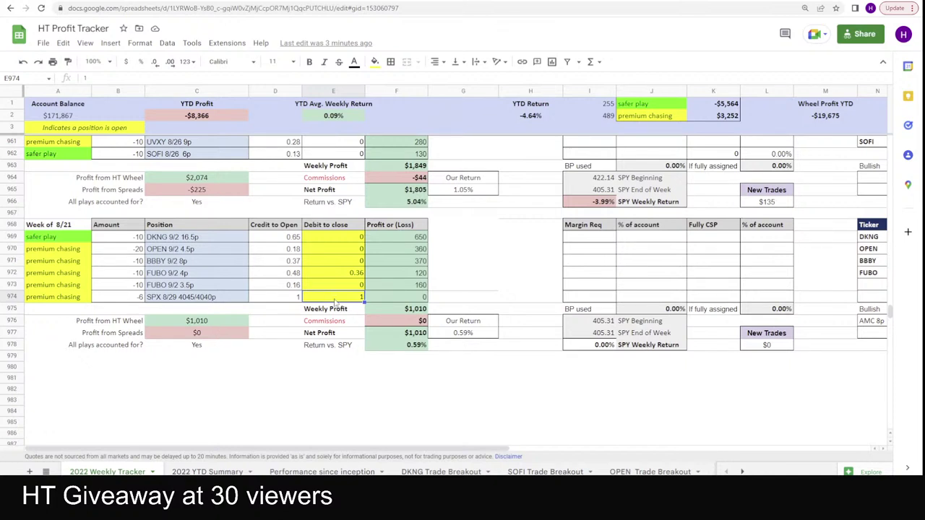
Set the SPX 8/29 4045/4040p spread's debit to close to 3.5 and check its profit or loss cell.
type("3.5")
key("Return")
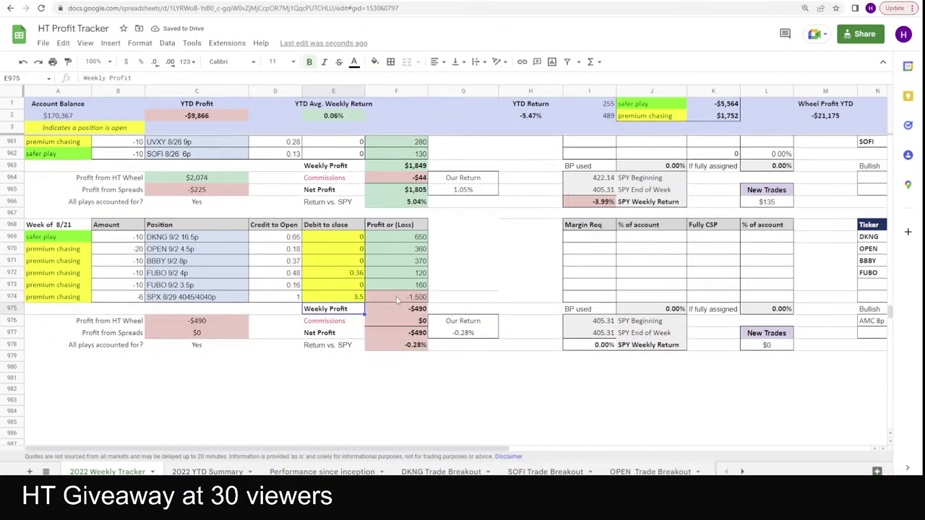
left_click(396, 299)
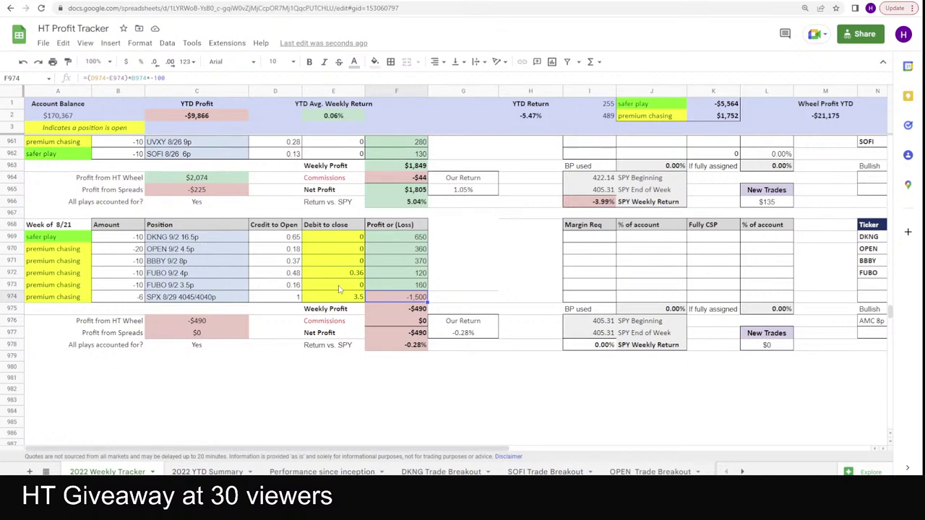
Switch to thinkorswim and load the SPY price chart.
key("alt+Tab")
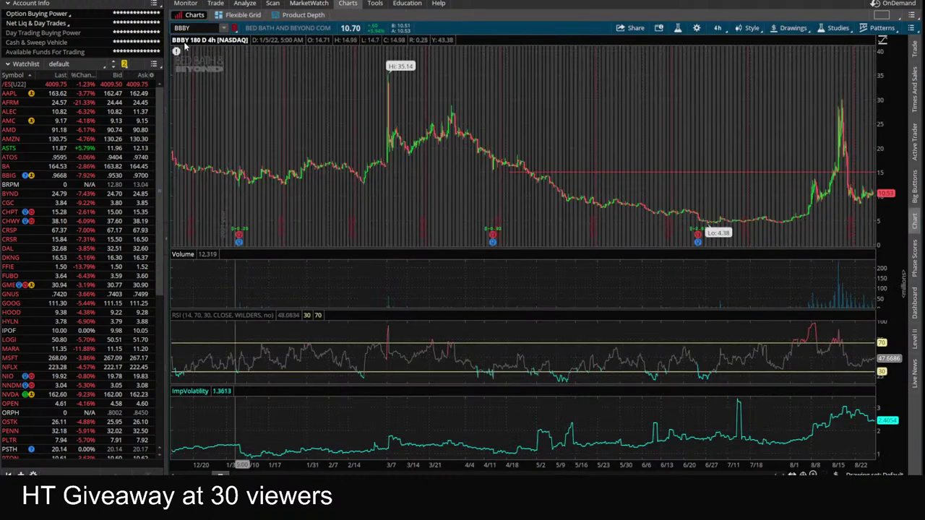
left_click(347, 3)
type("SPY")
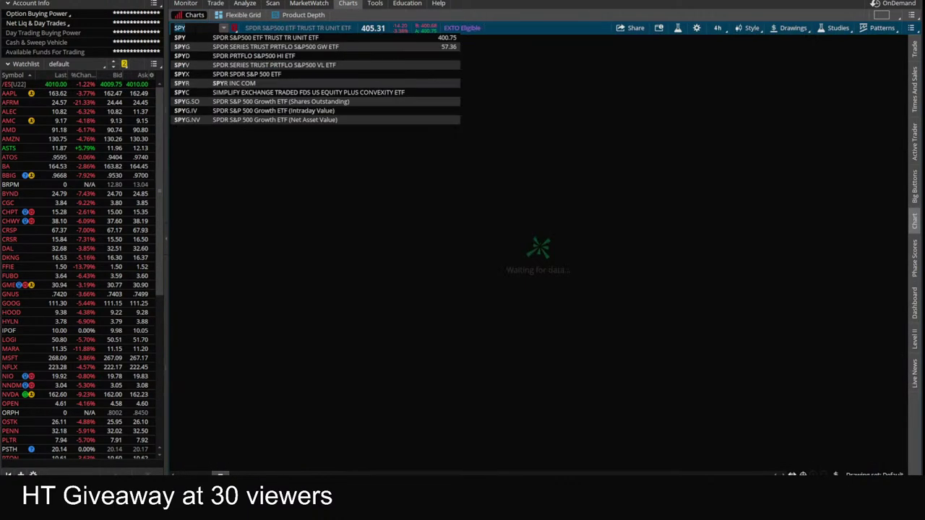
key("Return")
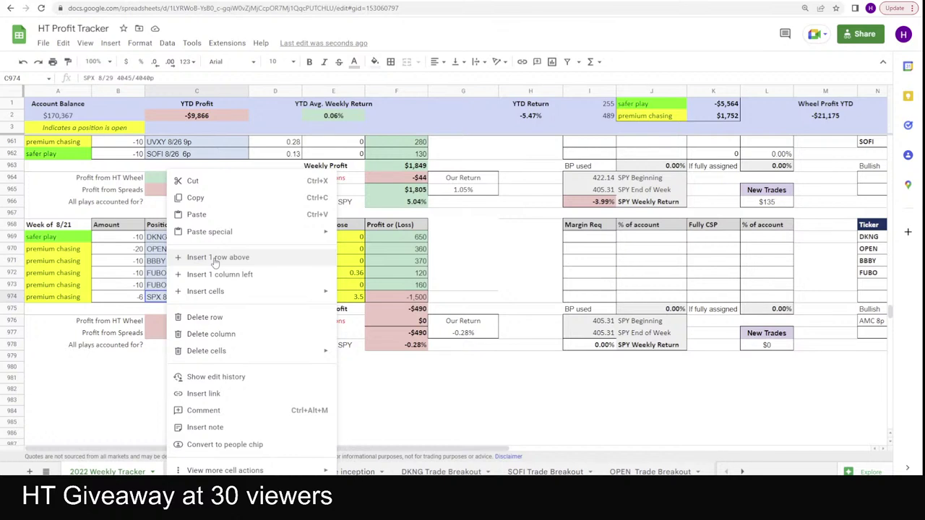
Back in the tracker, add a row above the SPX 8/29 spread for another -6 SPX 8/29 4045/4040p, with credit 1 and debit 0.
left_click(214, 259)
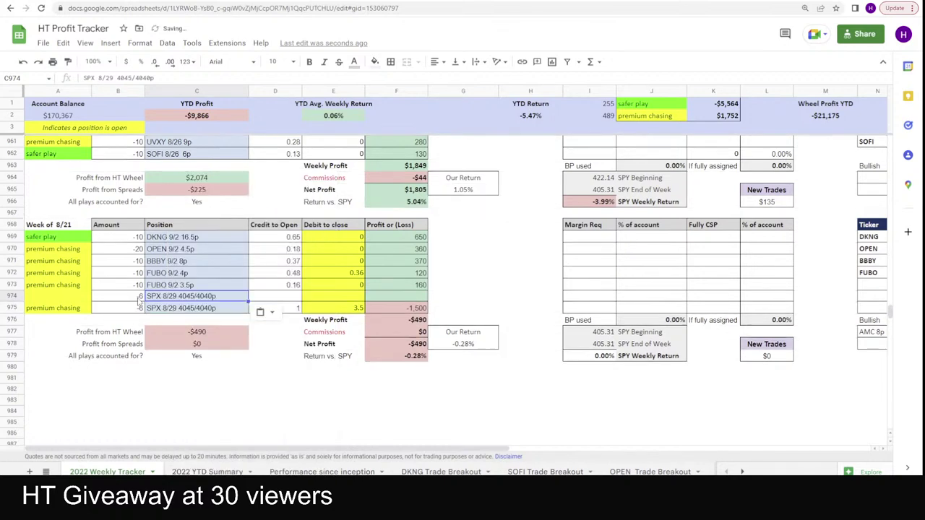
key("Tab")
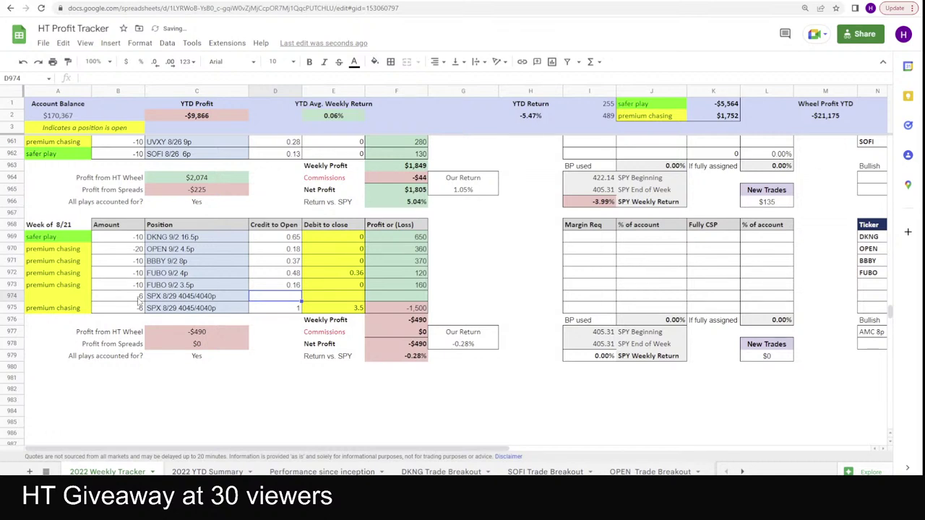
type("1")
key("Tab")
type("0")
key("Tab")
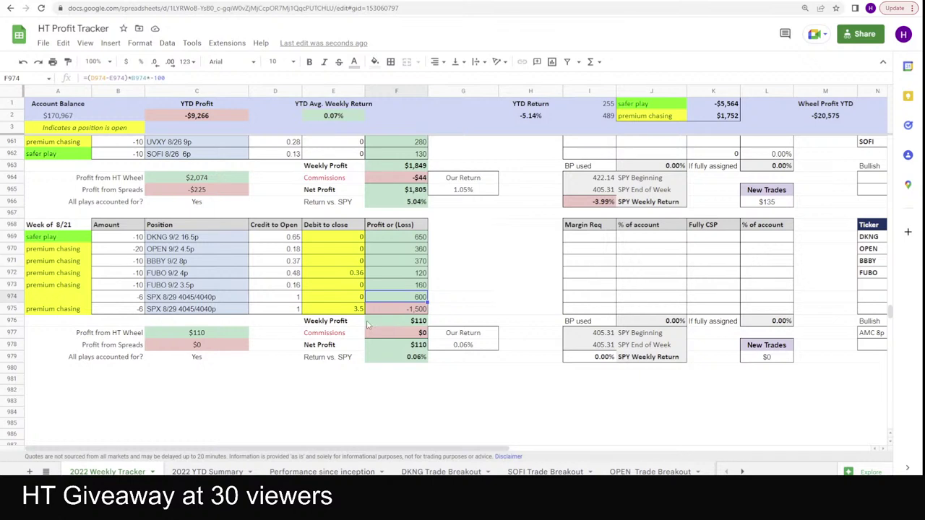
Check the combined profit or loss of the two SPX 8/29 spreads and of the week's five other positions.
left_click(406, 310)
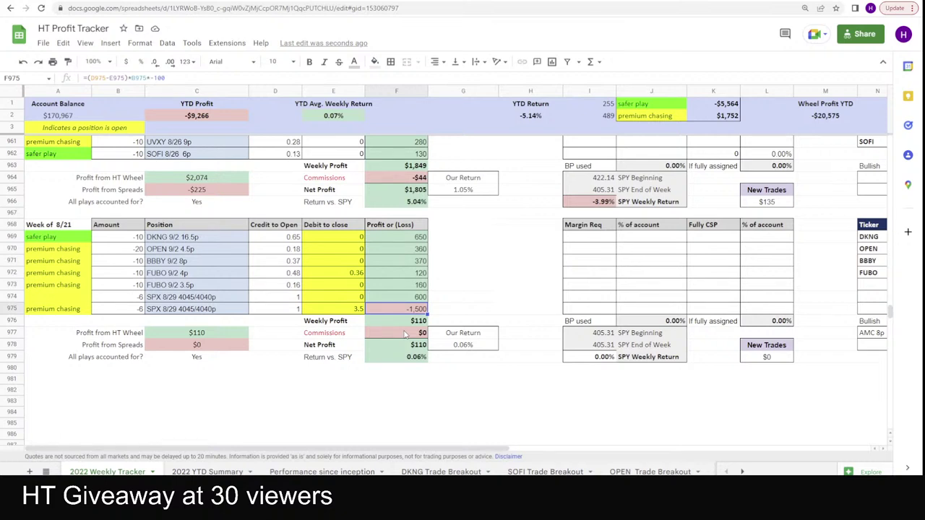
left_click(406, 302, "shift")
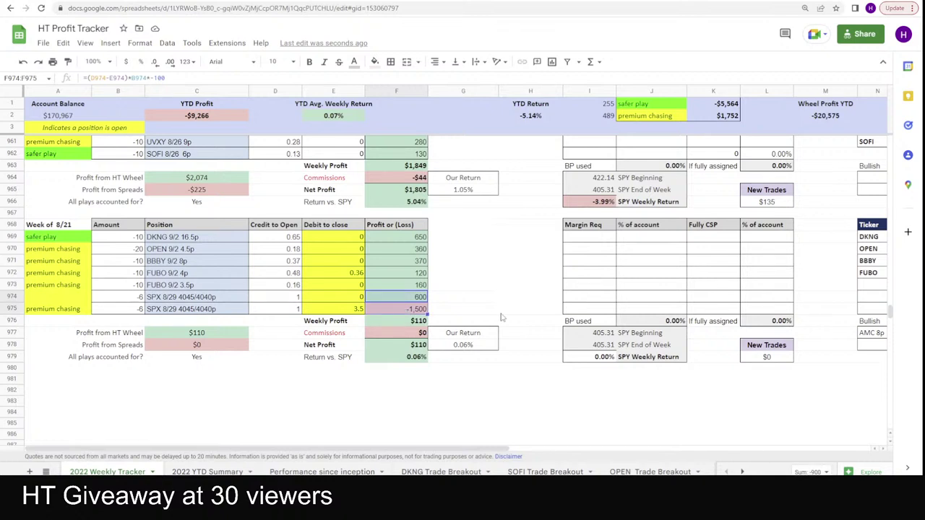
left_click_drag(409, 237, 407, 287)
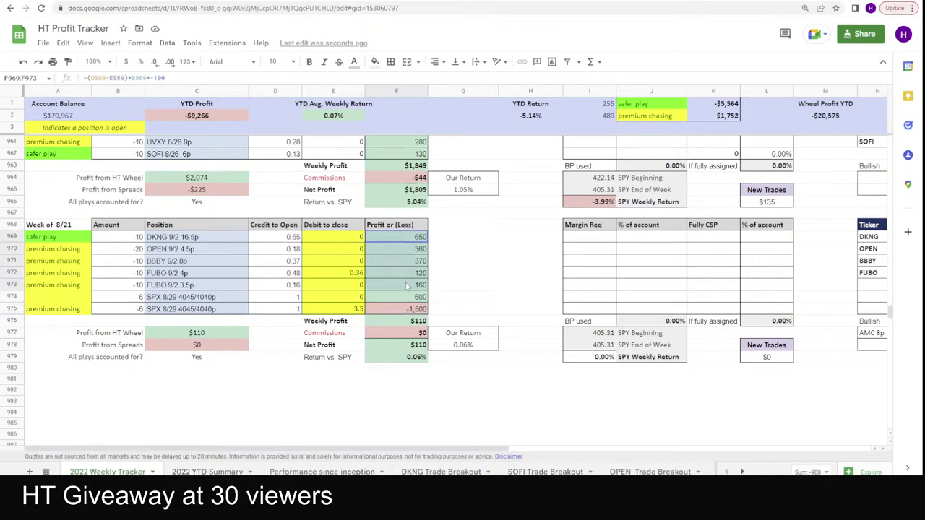
left_click(483, 303)
Glance at the SPY chart in thinkorswim, and return to the tracker to point out the FUBO and OPEN 9/2 puts.
key("alt+Tab")
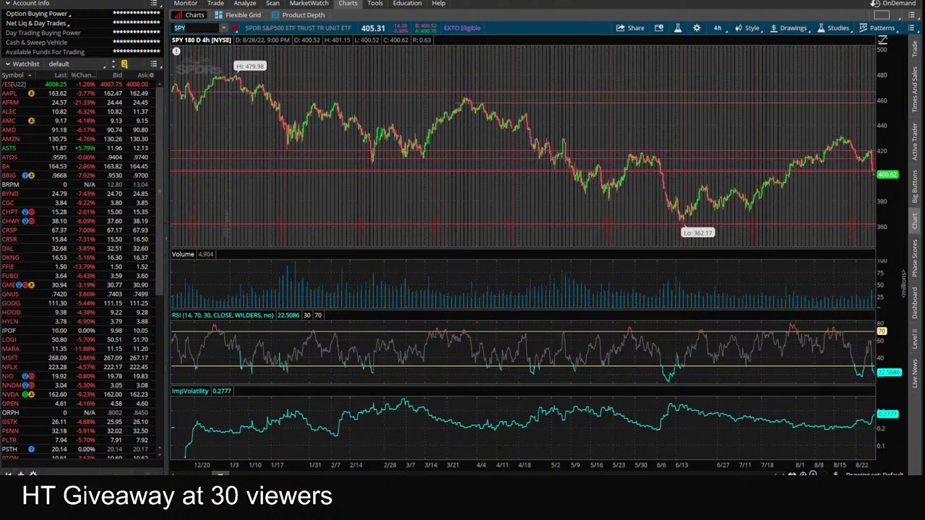
left_click(192, 450)
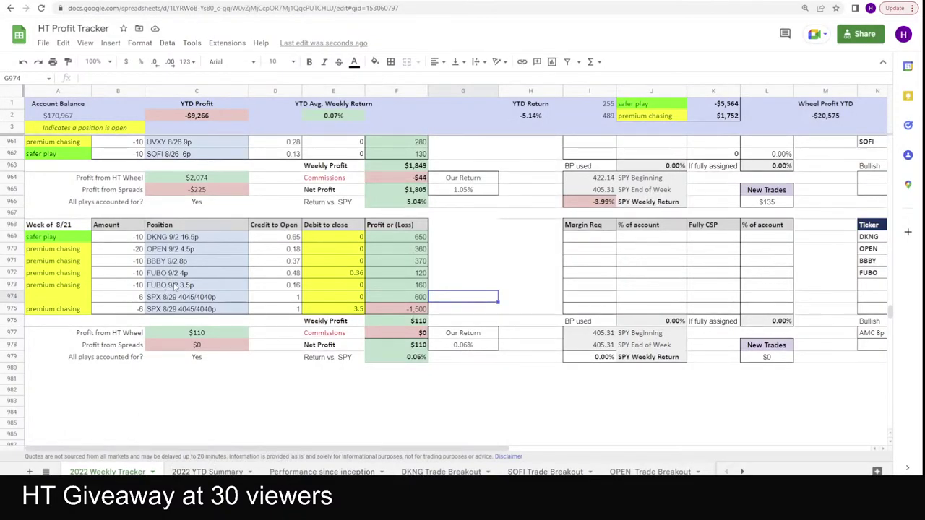
left_click(165, 276)
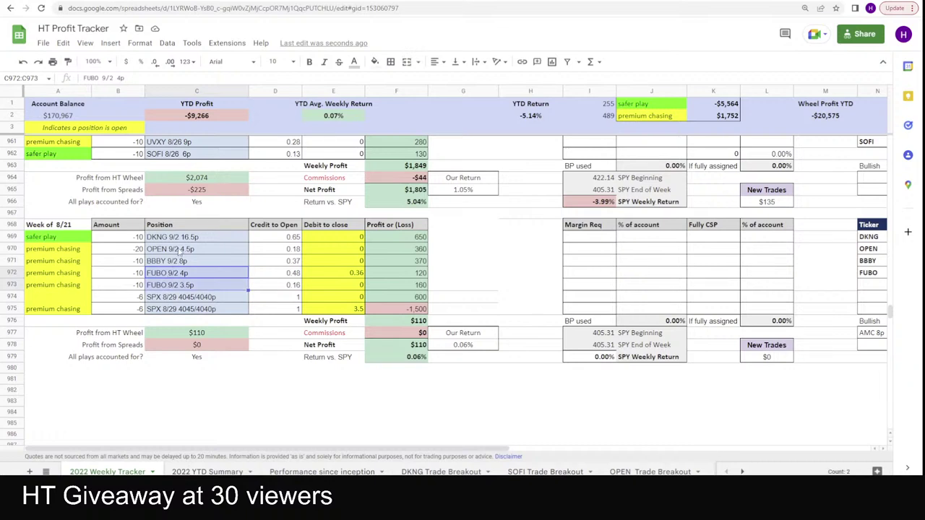
left_click(181, 251)
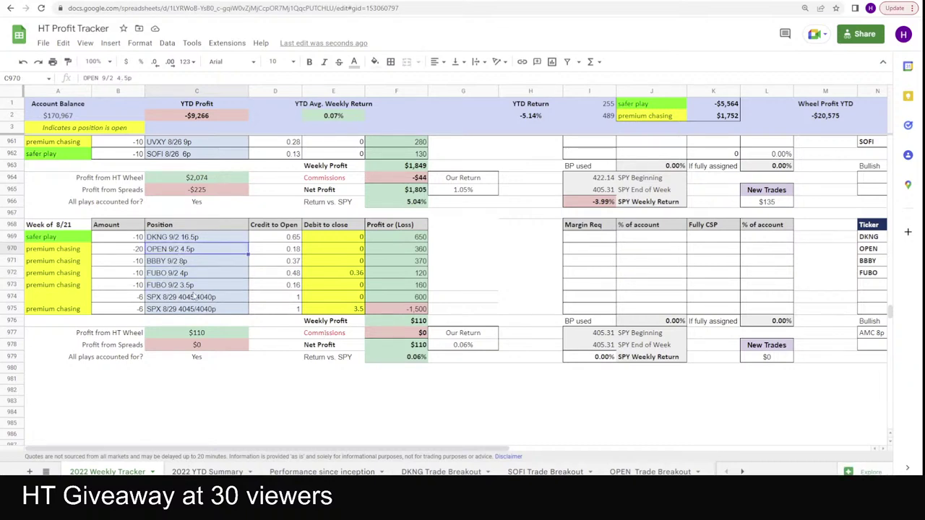
Review the earlier weeks' positions and weekly profits back to the week of 7/10, and return to the latest week.
scroll(177, 281, "up", 8)
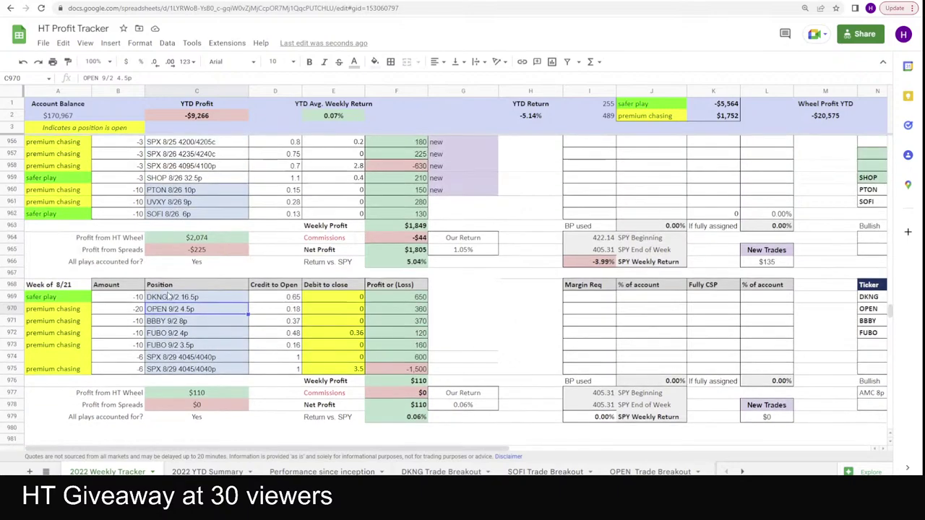
scroll(170, 302, "up", 10)
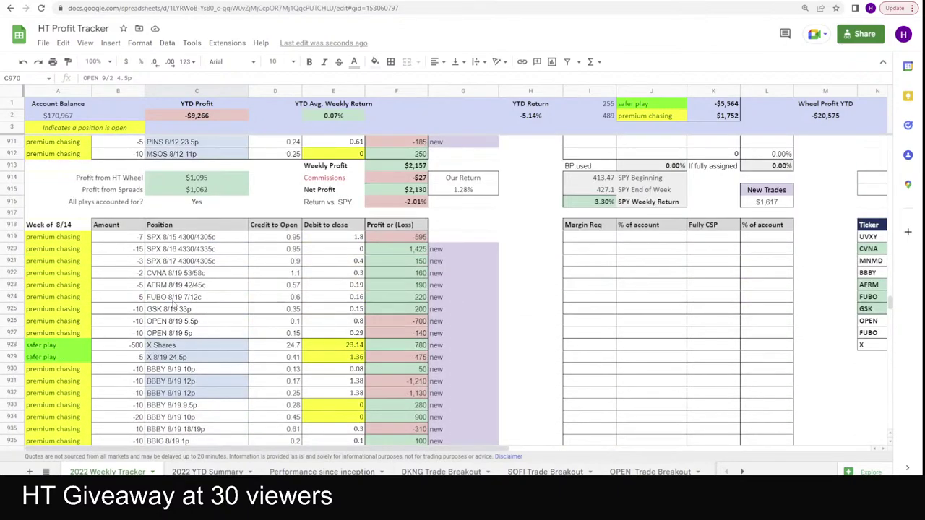
scroll(173, 304, "up", 6)
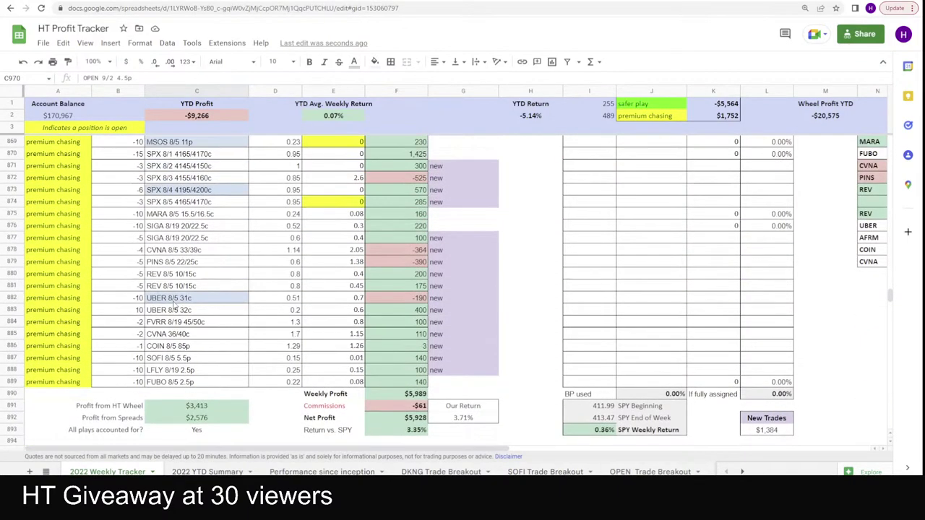
scroll(174, 304, "up", 10)
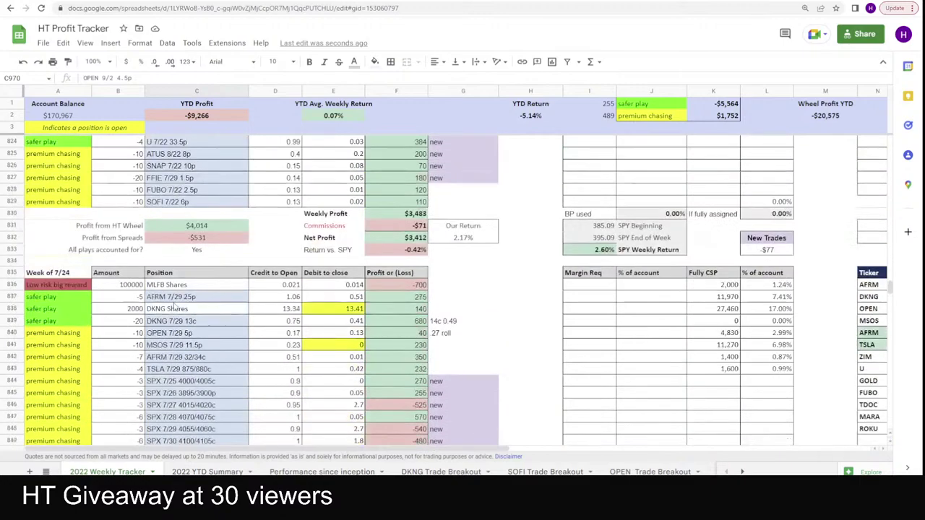
scroll(193, 274, "up", 8)
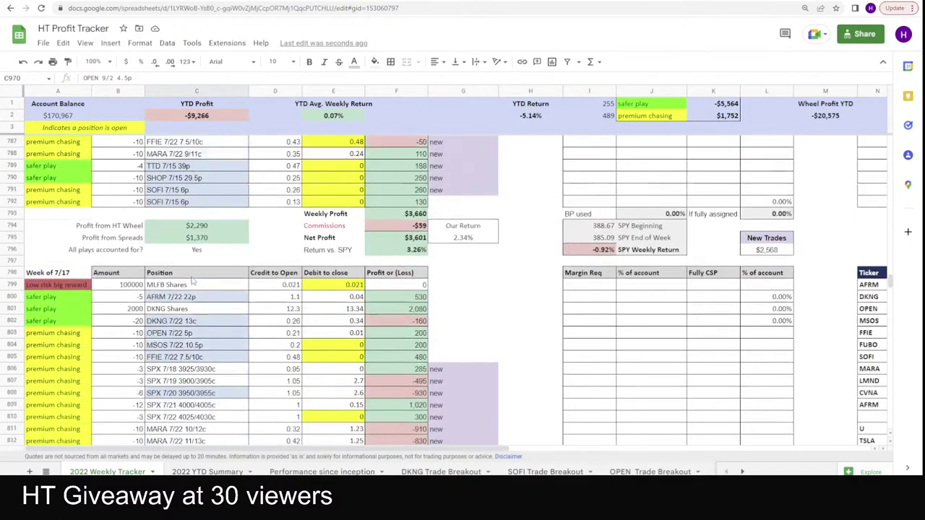
scroll(192, 280, "down", 1)
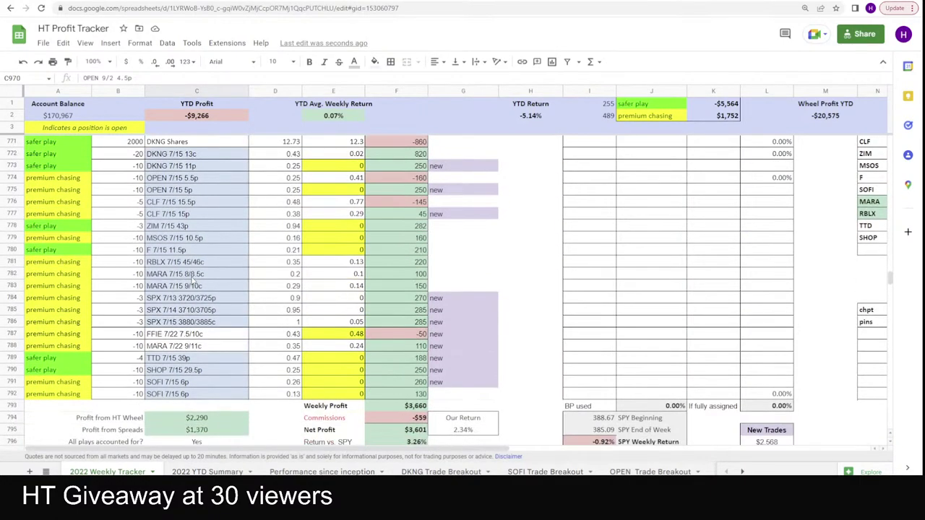
scroll(191, 280, "up", 3)
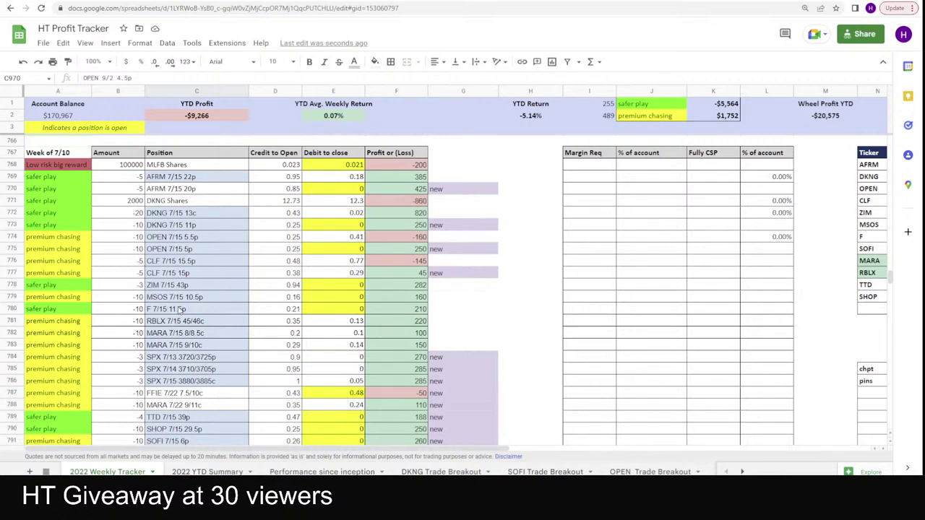
scroll(186, 309, "down", 10)
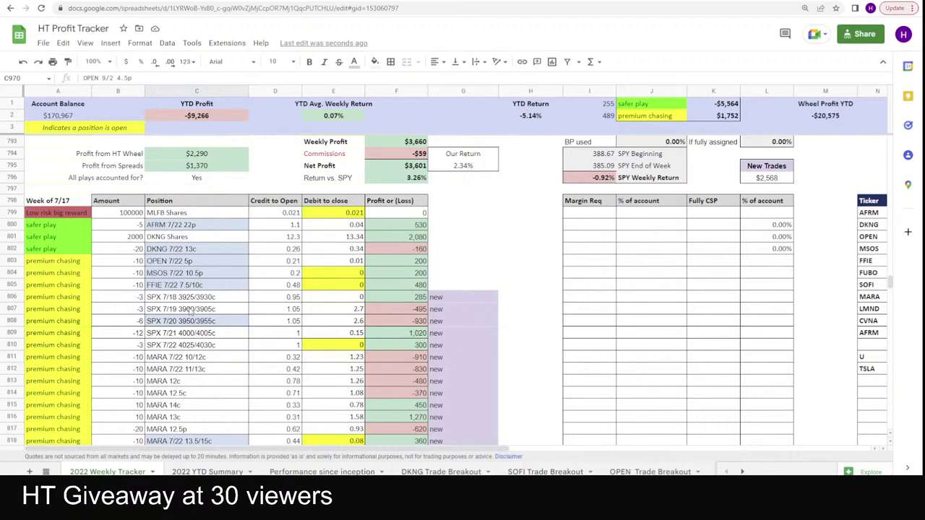
scroll(186, 309, "down", 20)
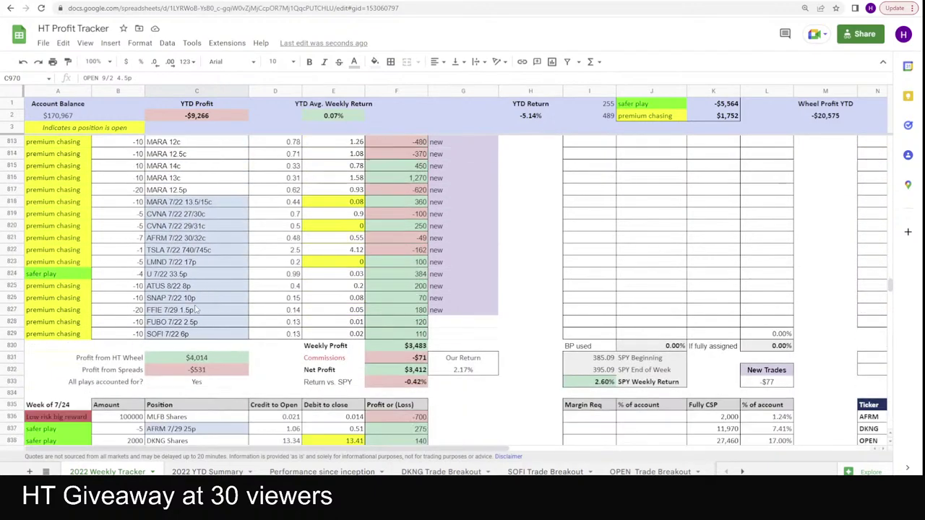
scroll(198, 305, "down", 20)
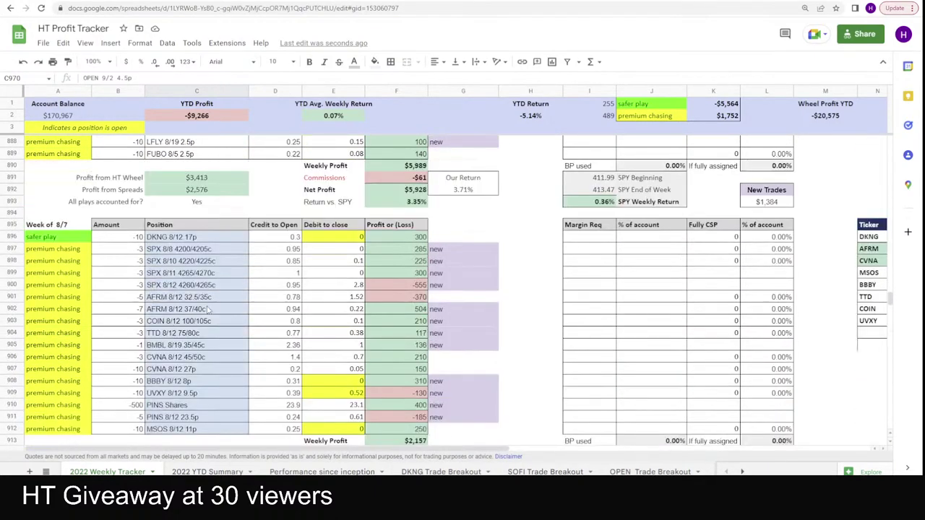
scroll(214, 314, "down", 16)
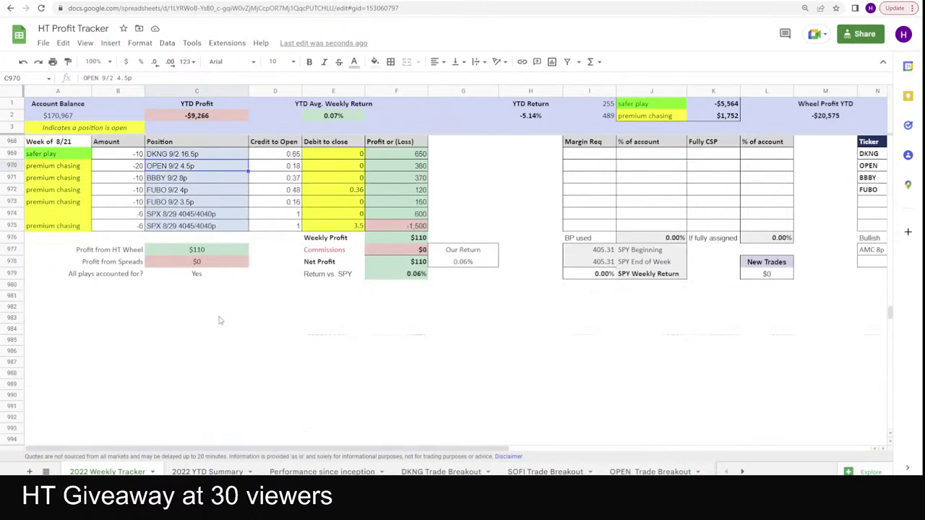
scroll(340, 327, "up", 1)
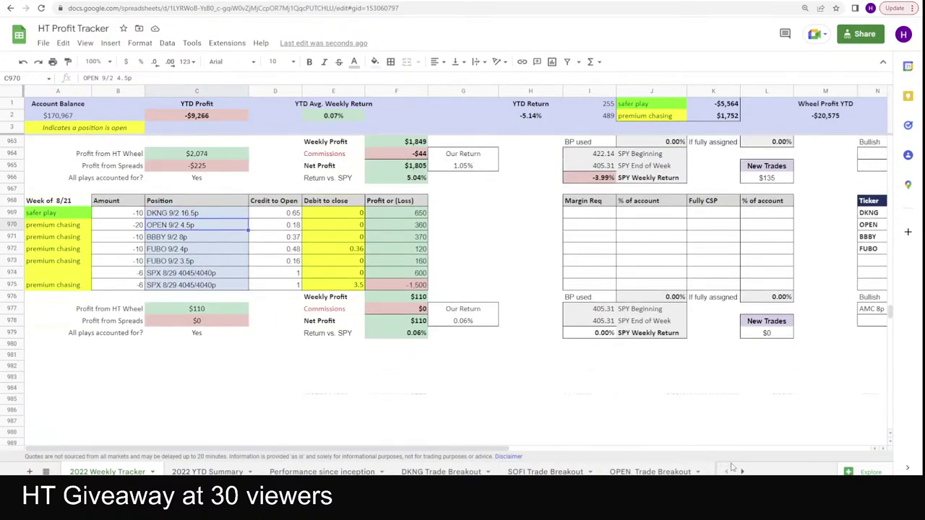
left_click_drag(506, 449, 338, 452)
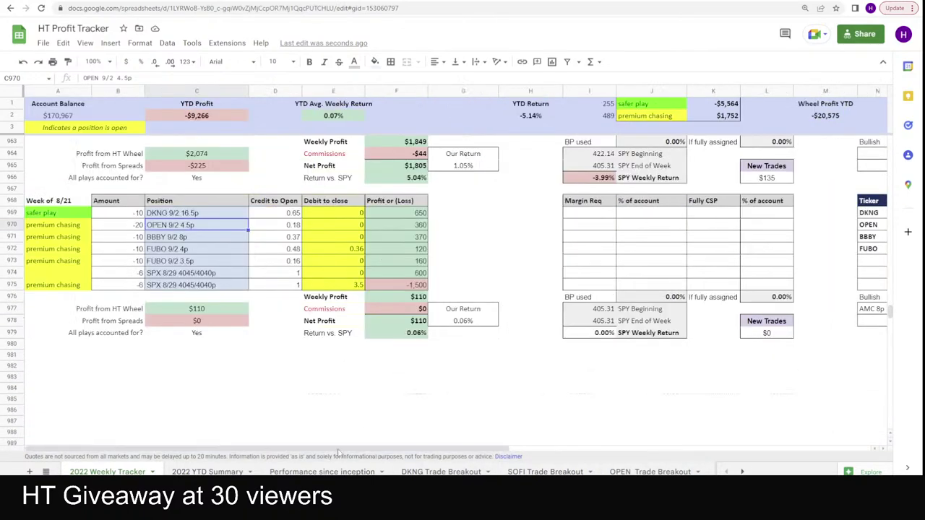
Check the latest week's net profit formula and set the added SPX 8/29 spread's credit to open to 0.
left_click(409, 322)
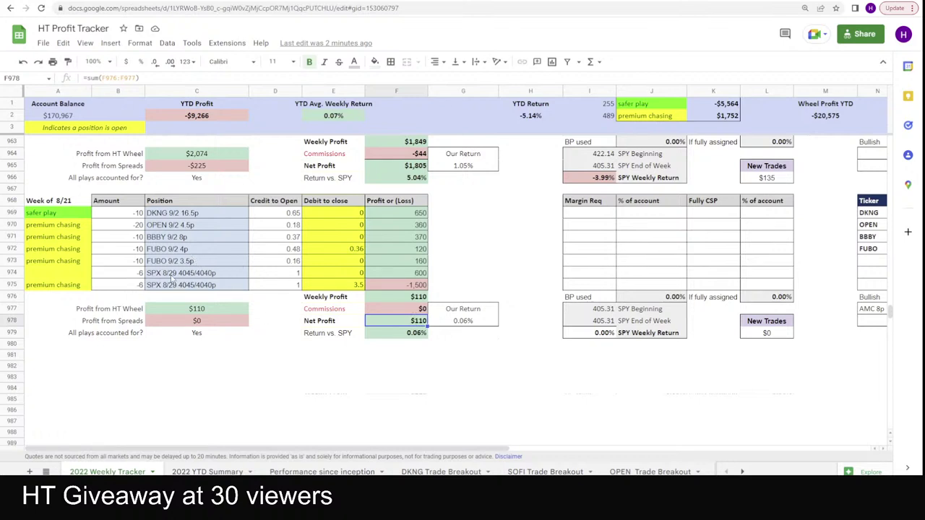
left_click(287, 274)
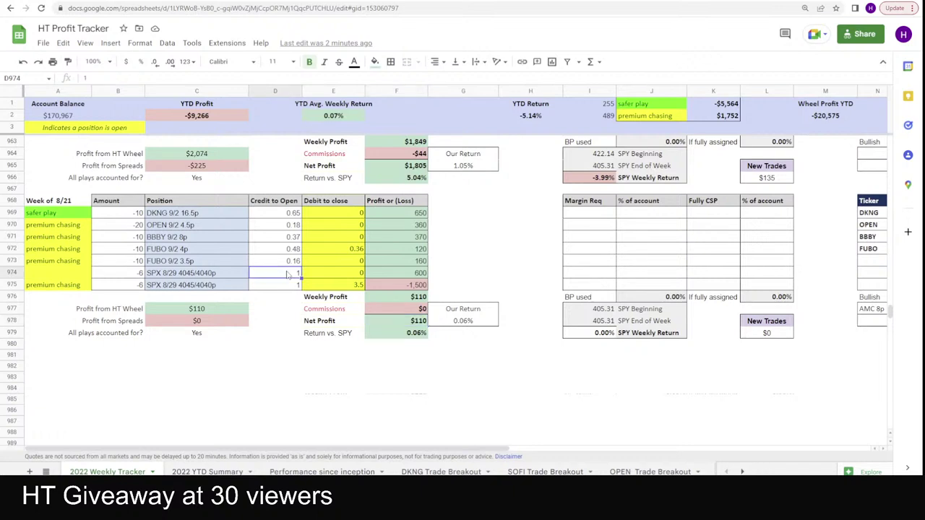
type("0")
key("Return")
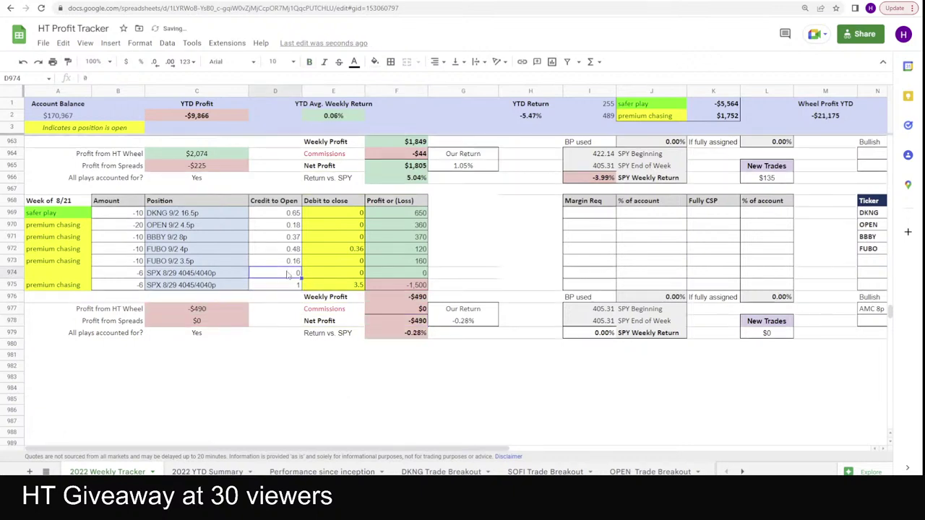
Fill the added SPX 8/29 spread's cells with magenta, from its amount through its debit to close.
key("Up")
key("Left")
key("Left")
key("Left")
key("Right")
key("shift+Right")
key("shift+Right")
key("shift+Right")
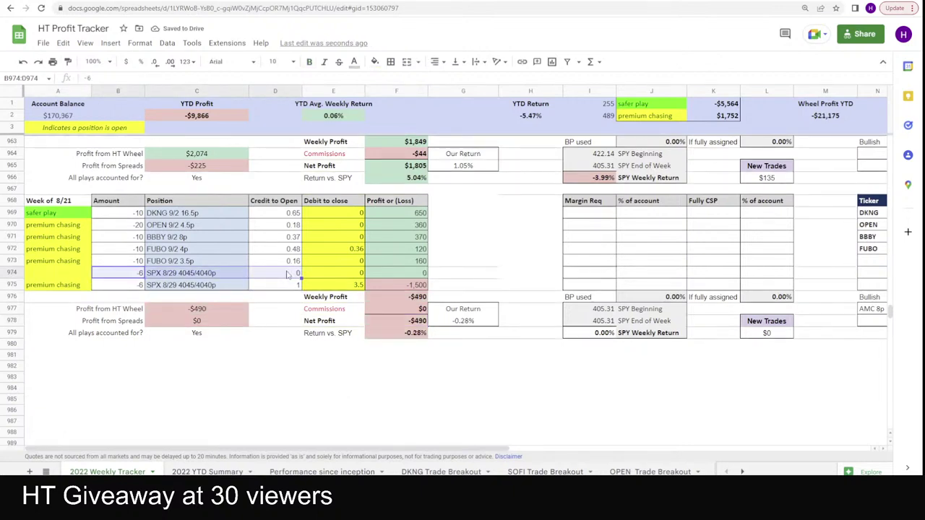
left_click(374, 61)
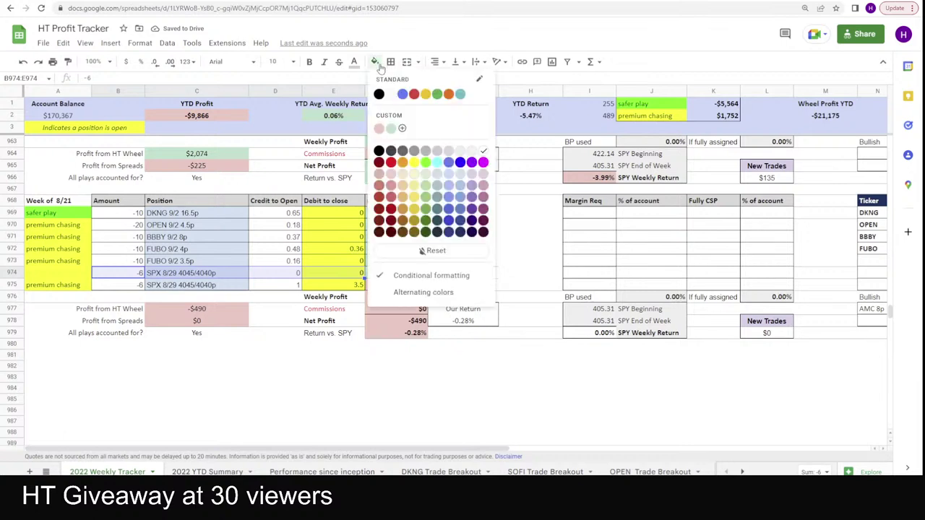
left_click(482, 162)
left_click(469, 383)
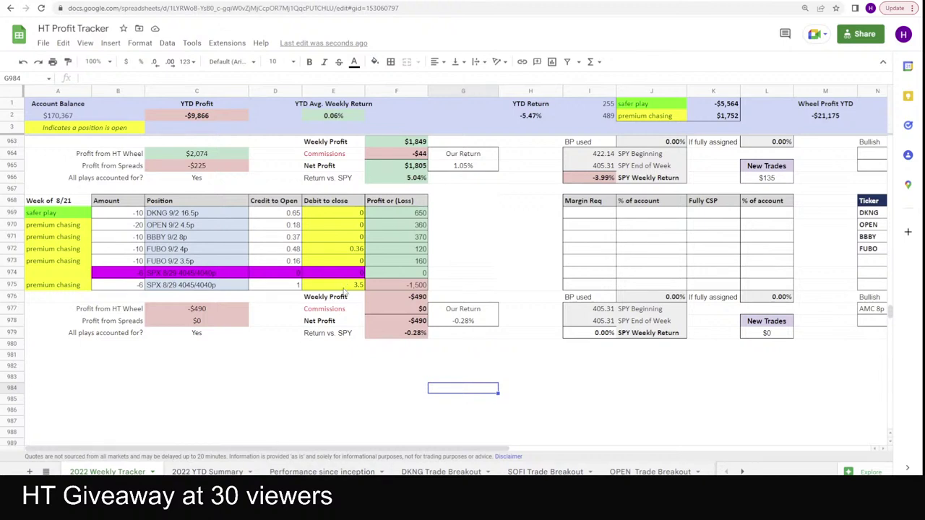
Check the remaining SPX 8/29 spread's profit or loss formula, and total the 7/3 to 8/21 weekly profits in the 2022 YTD Summary.
left_click(417, 286)
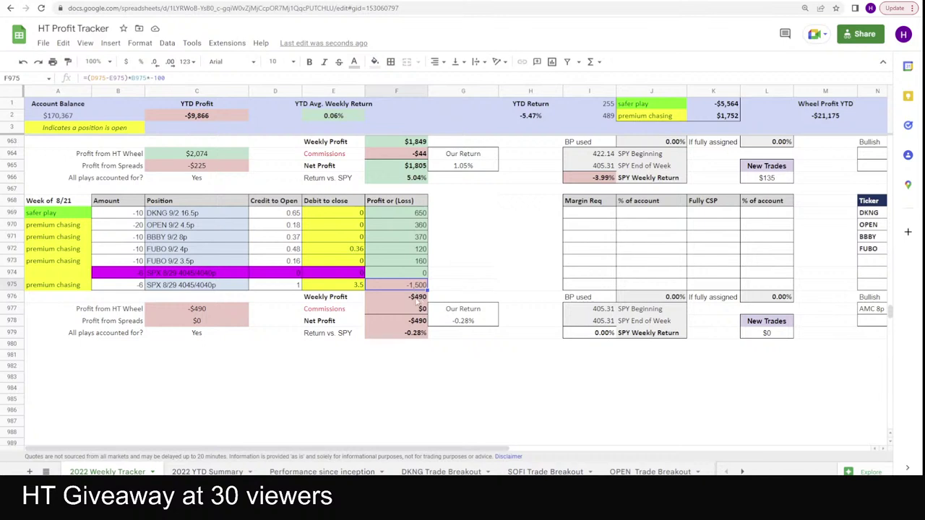
scroll(418, 299, "up", 1)
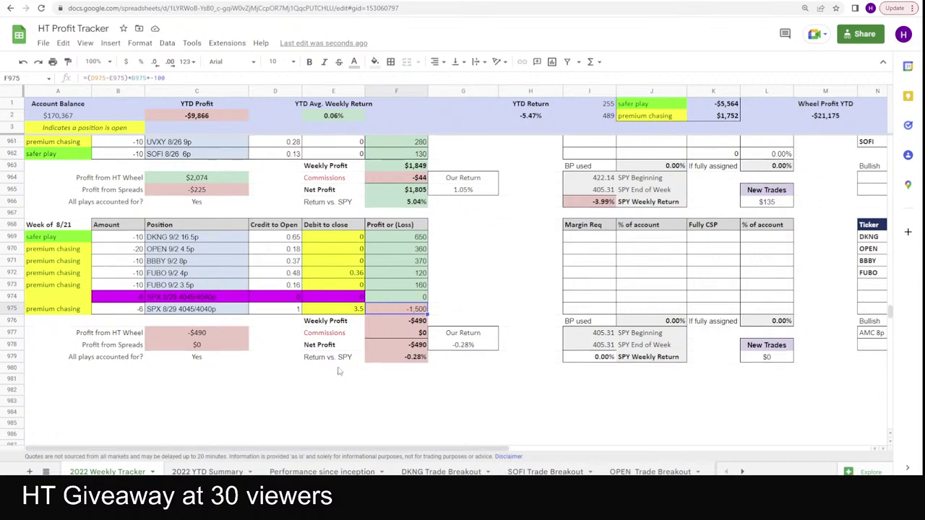
left_click(217, 472)
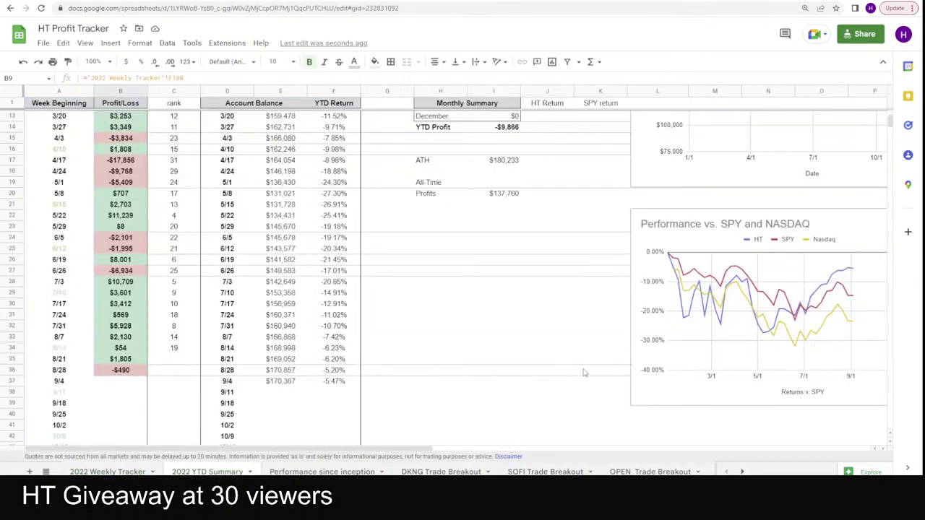
mouse_move(409, 452)
left_mouse_down()
mouse_move(650, 451)
mouse_move(408, 452)
left_mouse_up()
left_click_drag(130, 284, 122, 367)
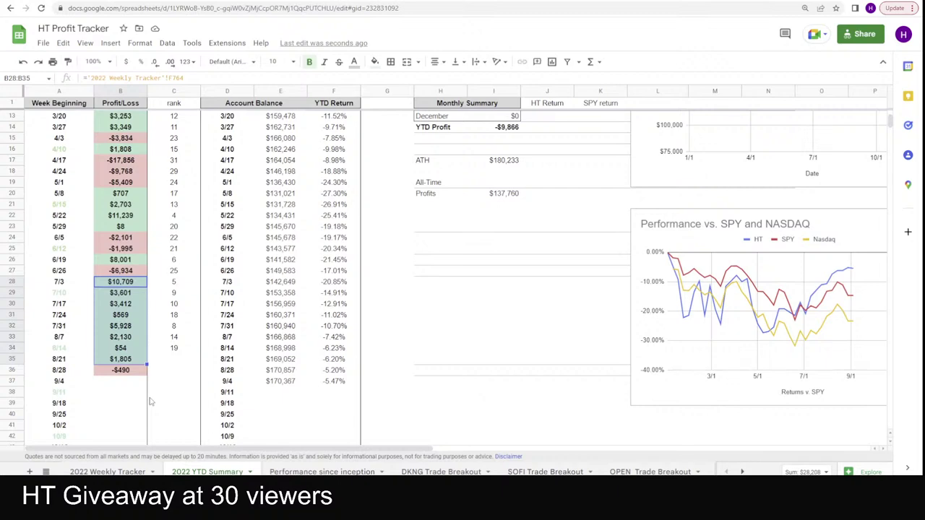
Point out the large weekly losses of 1/16, 2/13, 2/27 and 4/17, and return to the 2022 Weekly Tracker.
scroll(151, 402, "up", 3)
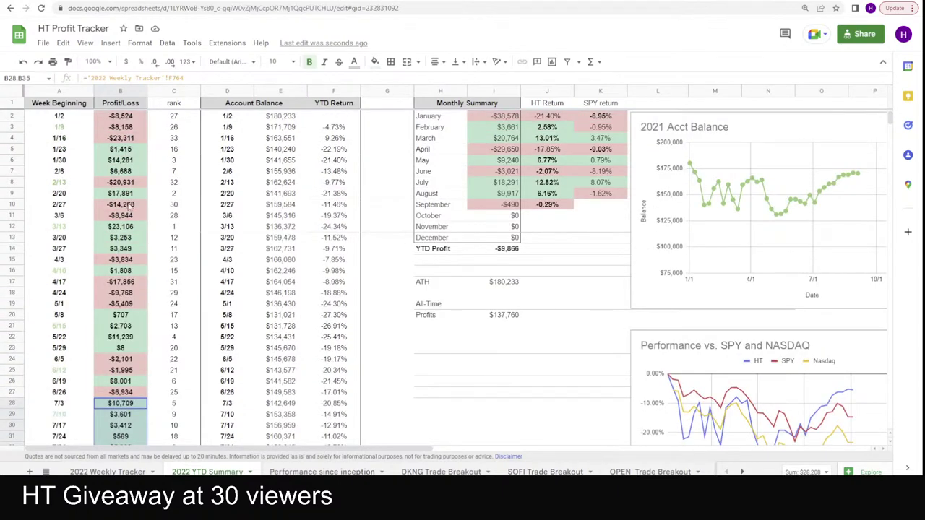
left_click(124, 138)
left_click(134, 186)
left_click(132, 204)
left_click(138, 285)
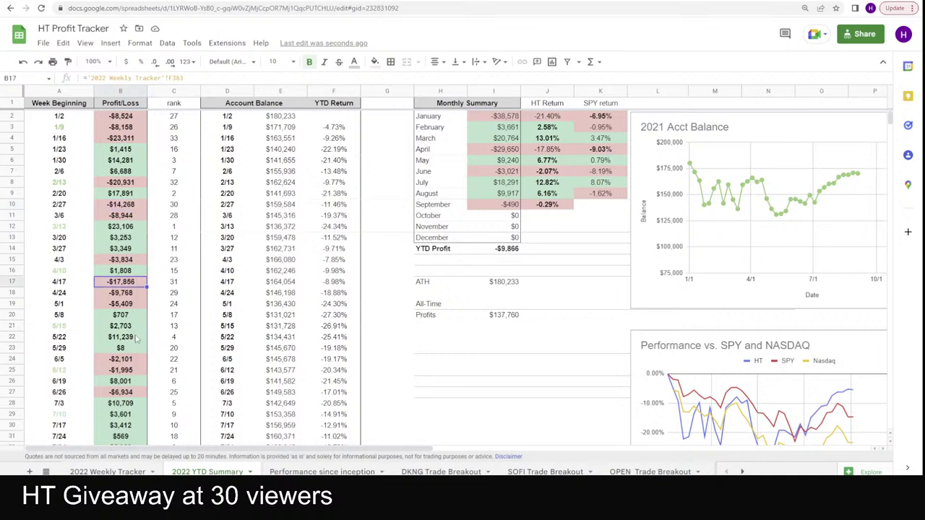
scroll(136, 339, "down", 6)
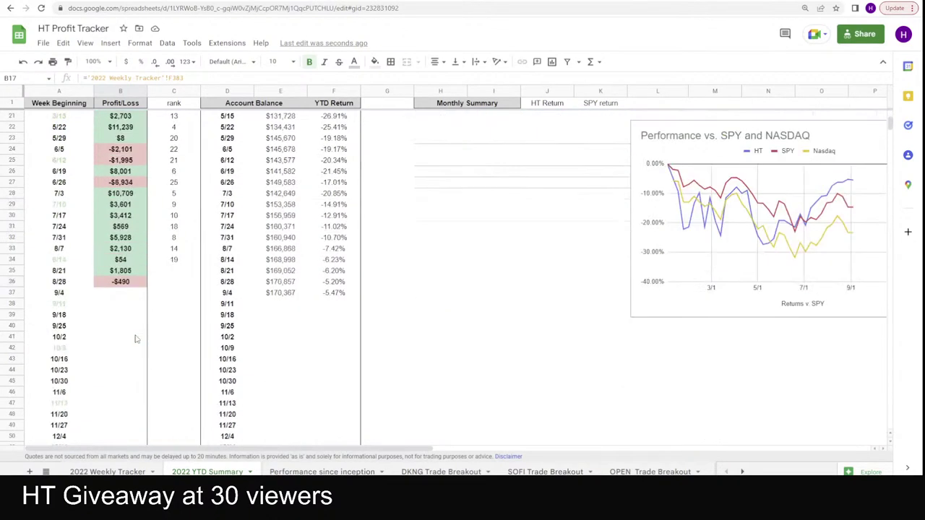
left_click(107, 471)
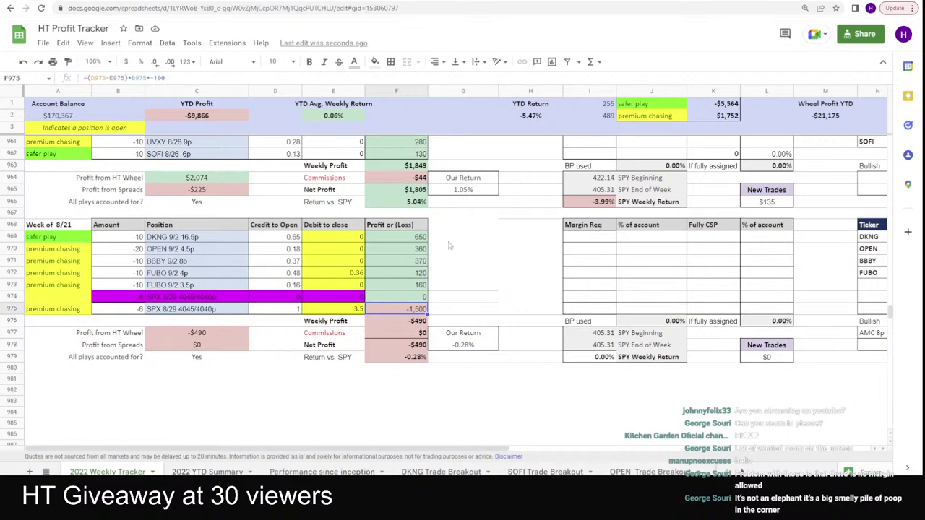
Show the selection statistics for the 7/3 to 8/21 weekly profits, review the monthly summary, and return to the 2022 Weekly Tracker.
left_click(230, 471)
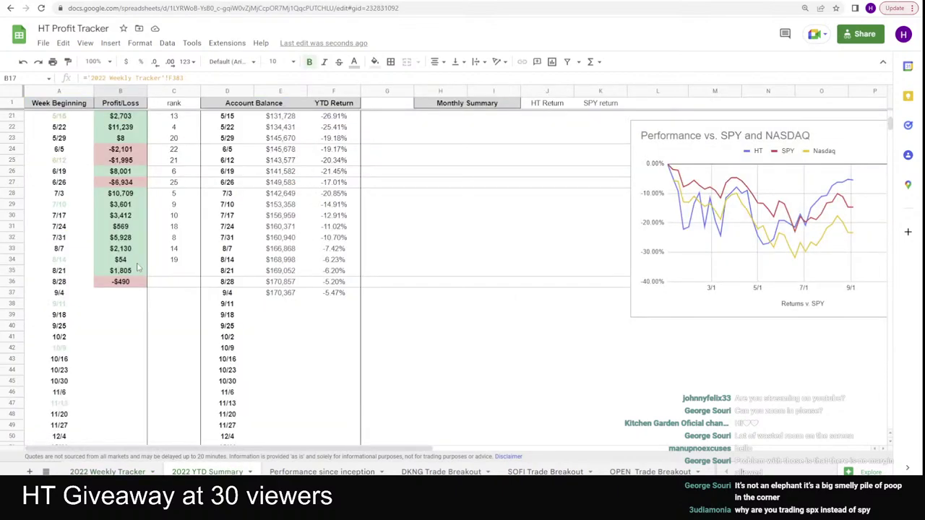
left_click_drag(120, 193, 134, 273)
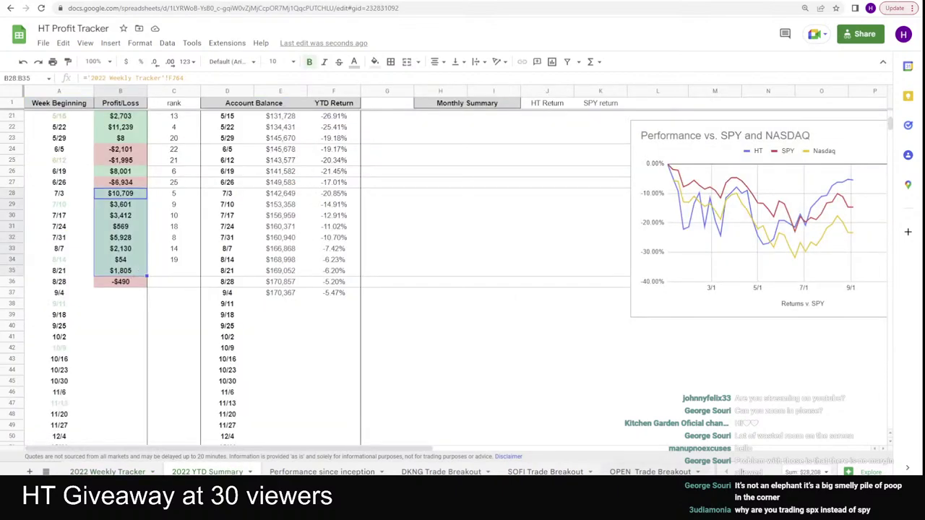
left_click(790, 472)
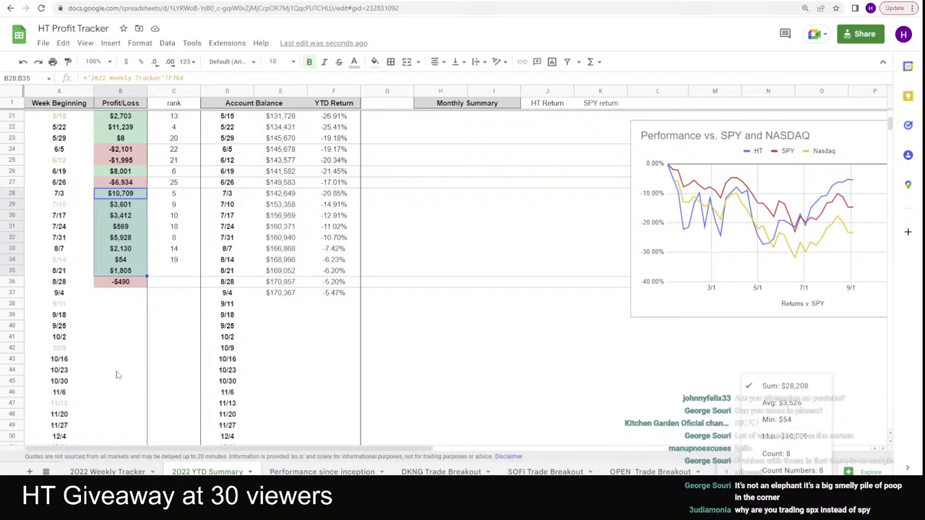
scroll(118, 372, "up", 3)
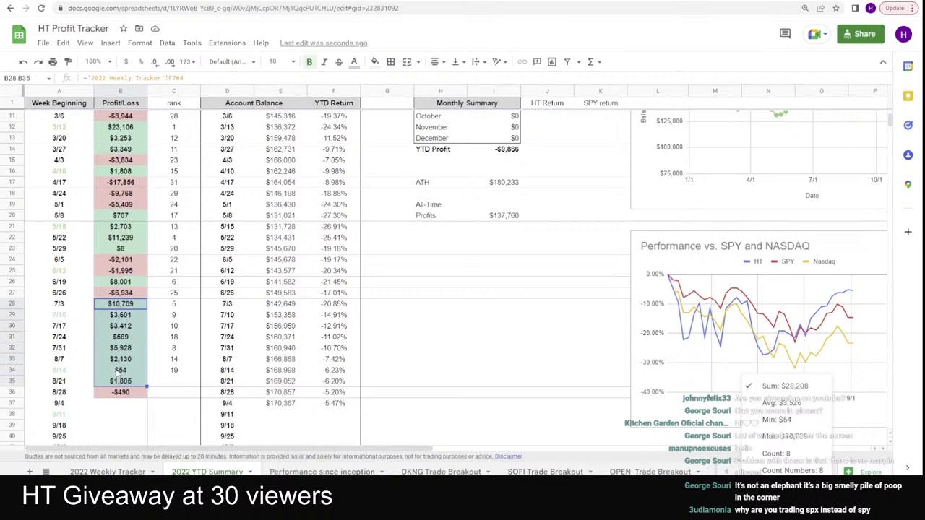
scroll(575, 349, "up", 3)
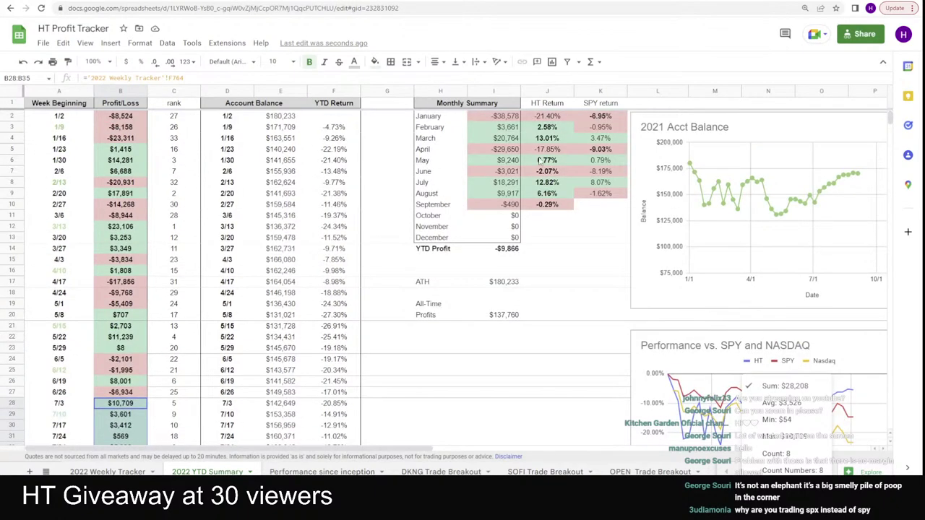
scroll(686, 294, "down", 5)
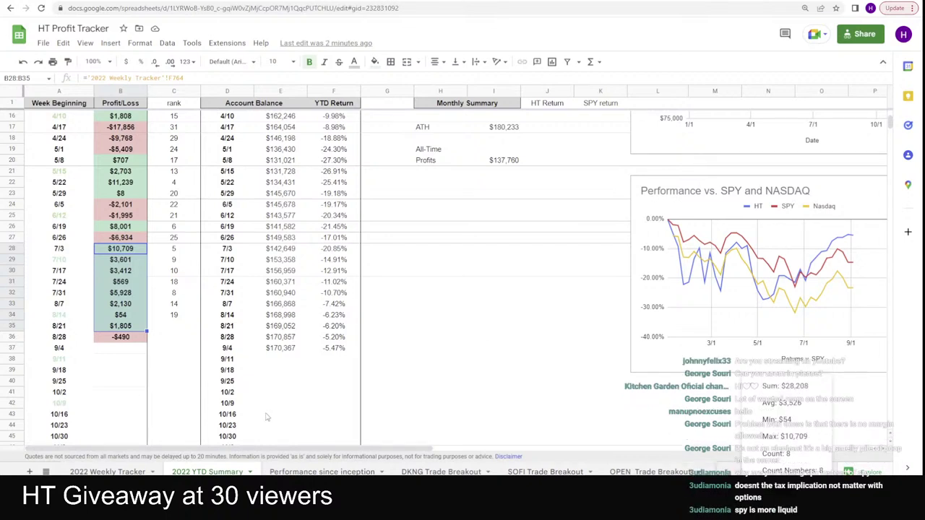
left_click(110, 471)
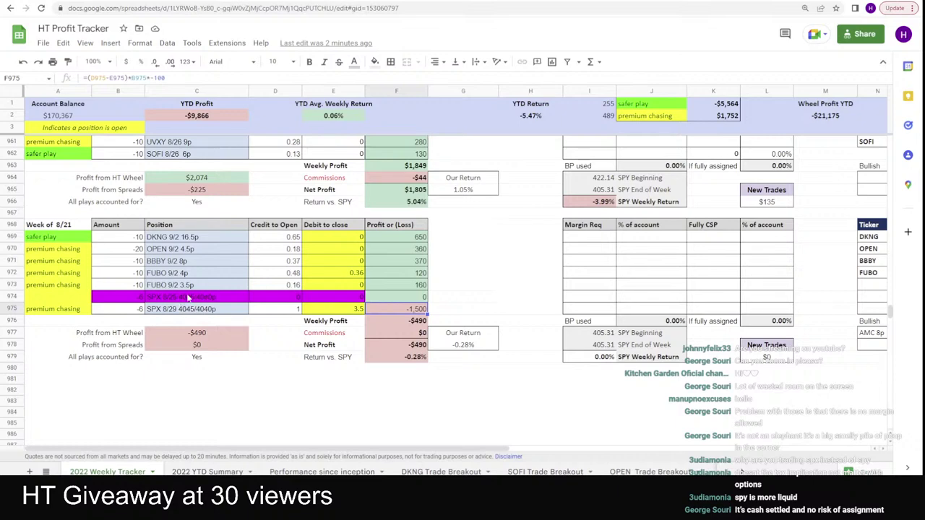
Look through the default watchlist in thinkorswim, and switch back to the profit tracker's SPX sheet.
key("alt+Tab")
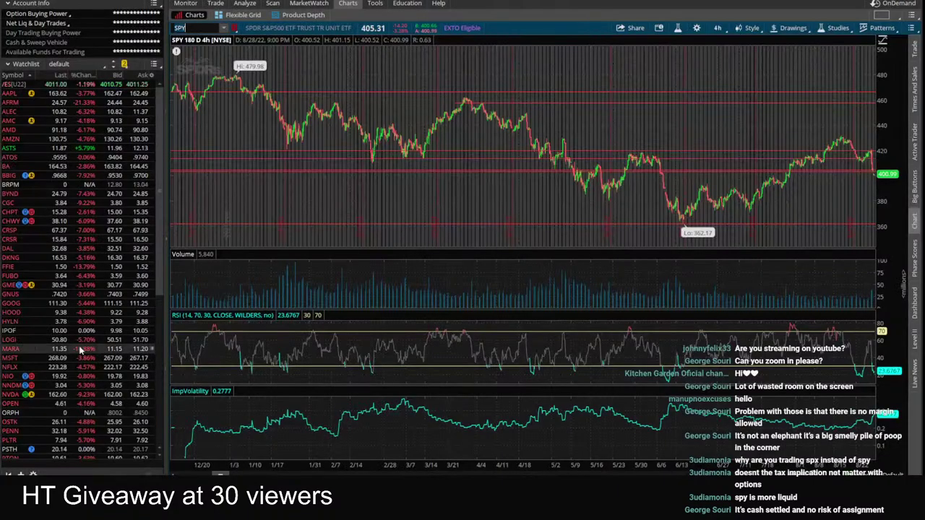
scroll(40, 367, "down", 5)
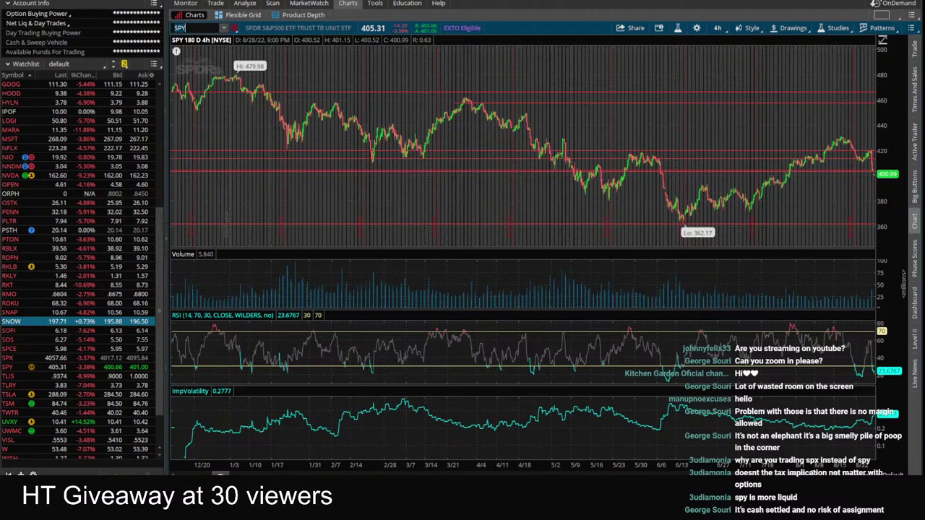
key("alt+Tab")
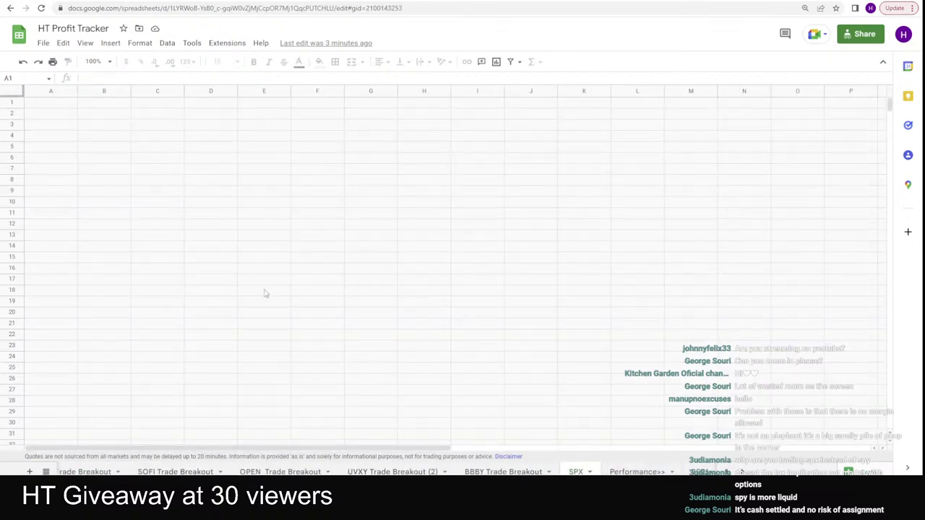
Find the last logged SPX spread on the SPX sheet, and check the total profits formula.
scroll(193, 320, "down", 15)
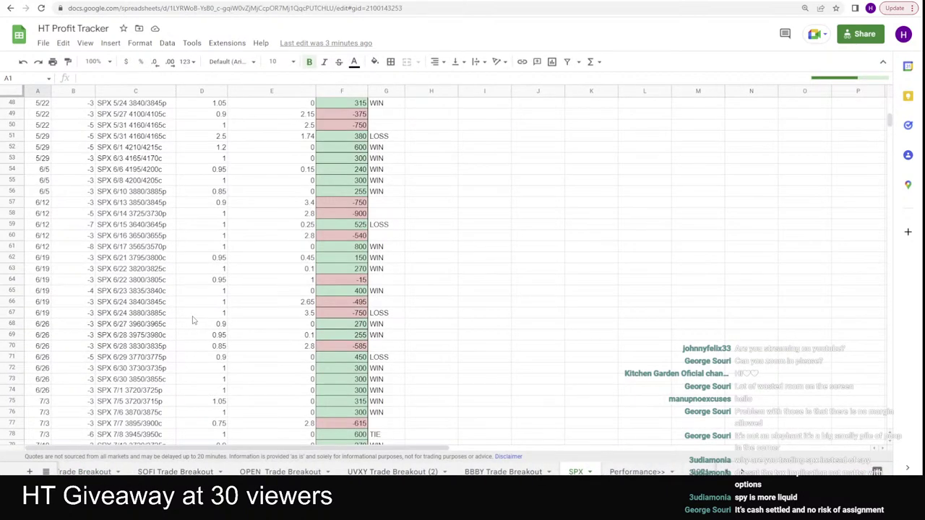
scroll(193, 320, "down", 10)
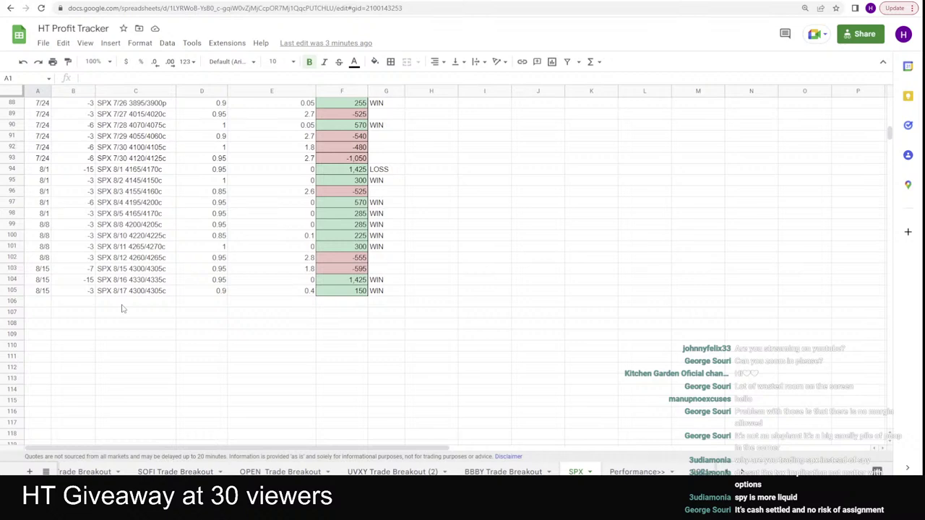
left_click(124, 292)
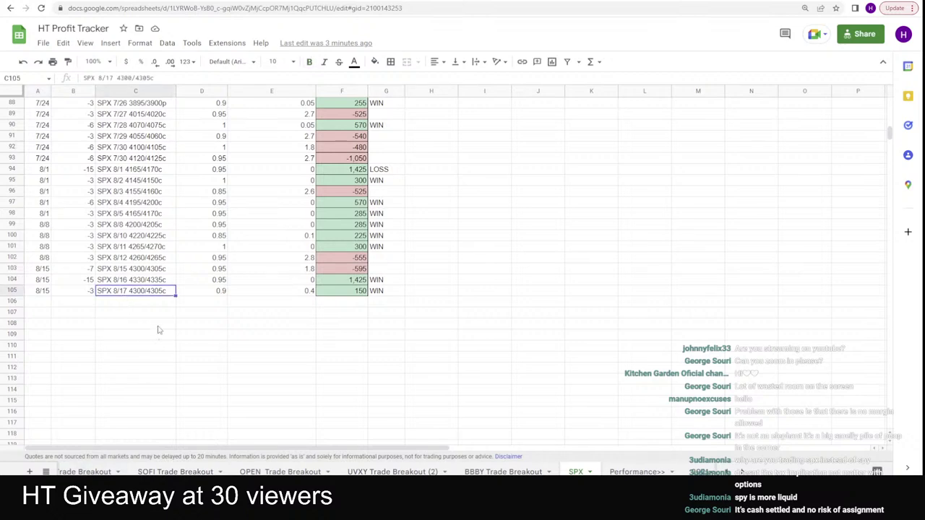
scroll(159, 332, "up", 18)
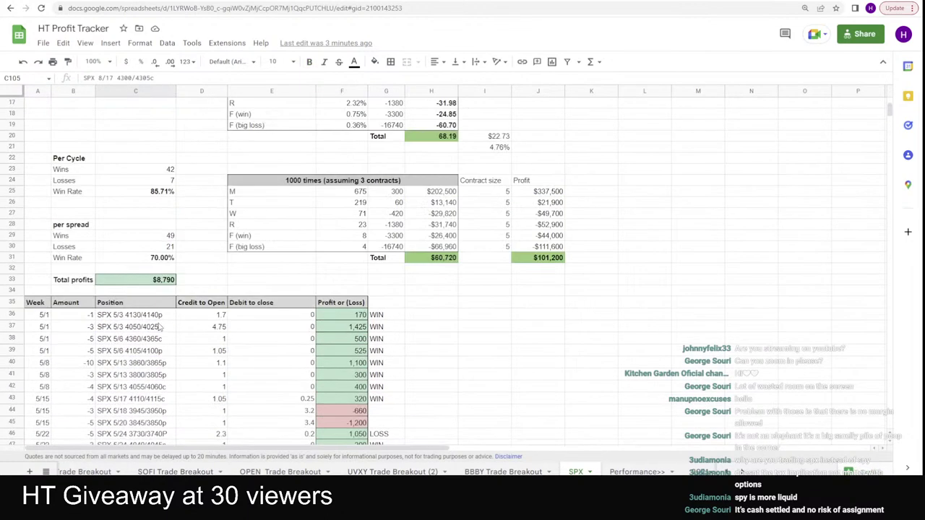
left_click(162, 280)
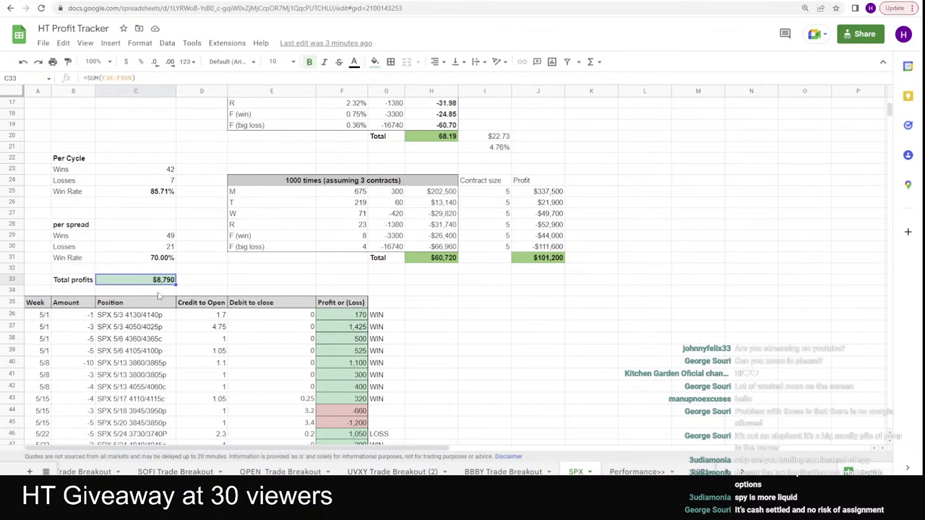
Review the logged SPX spreads from the week of 5/1 through 8/15, and return to the 2022 Weekly Tracker.
scroll(191, 271, "down", 5)
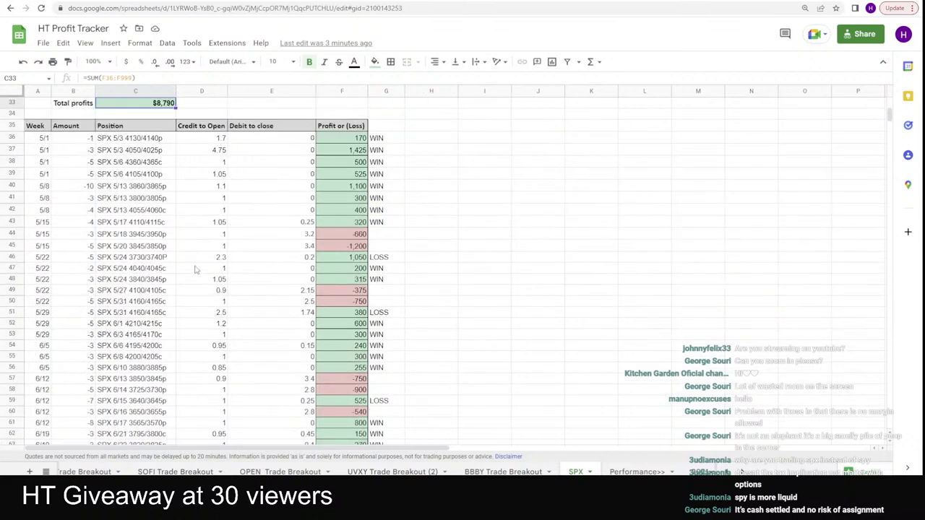
scroll(195, 276, "up", 5)
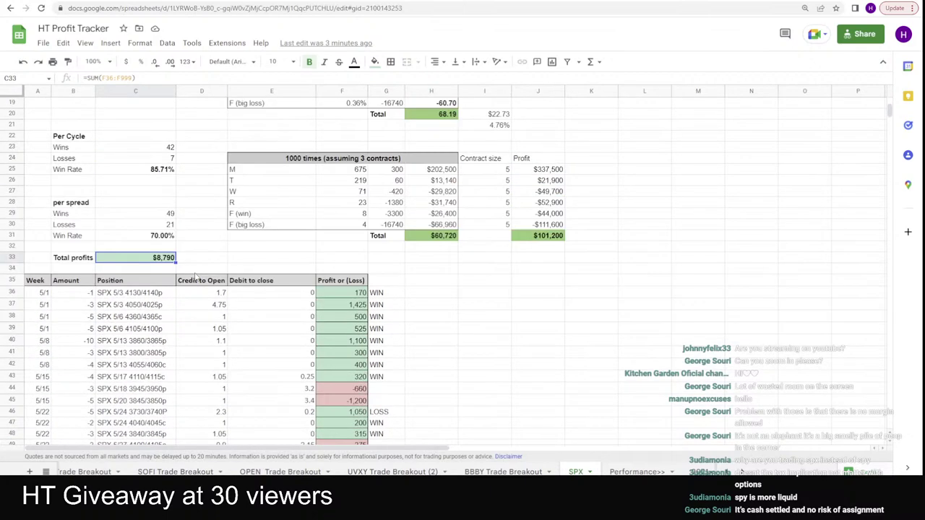
scroll(195, 277, "down", 20)
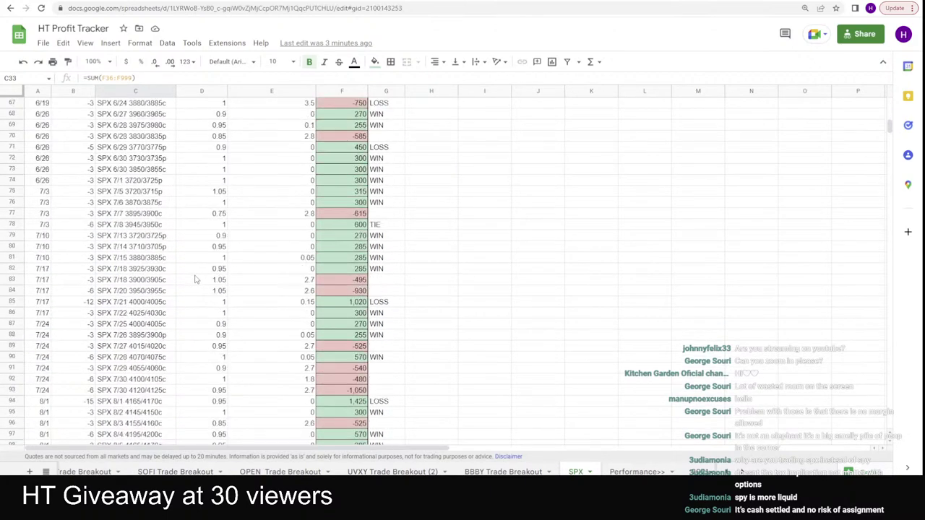
scroll(196, 279, "down", 3)
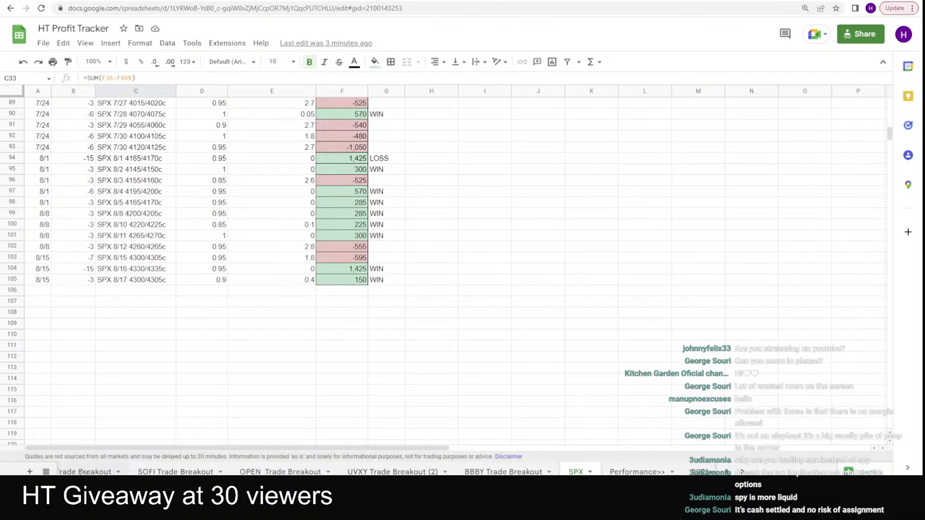
scroll(85, 471, "up", 3)
left_click(107, 471)
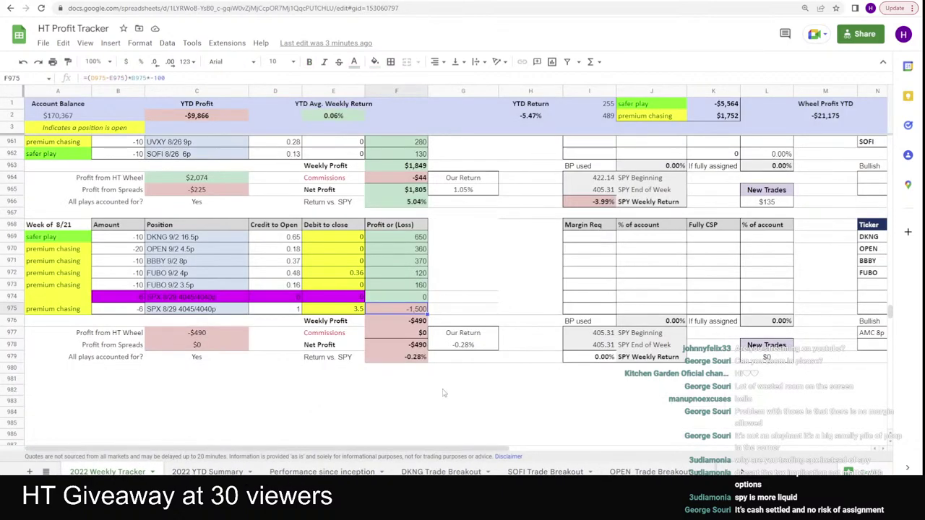
Reopen the SPX sheet and examine its daily position sizes, odds of winning and expected value tables.
scroll(550, 471, "down", 5)
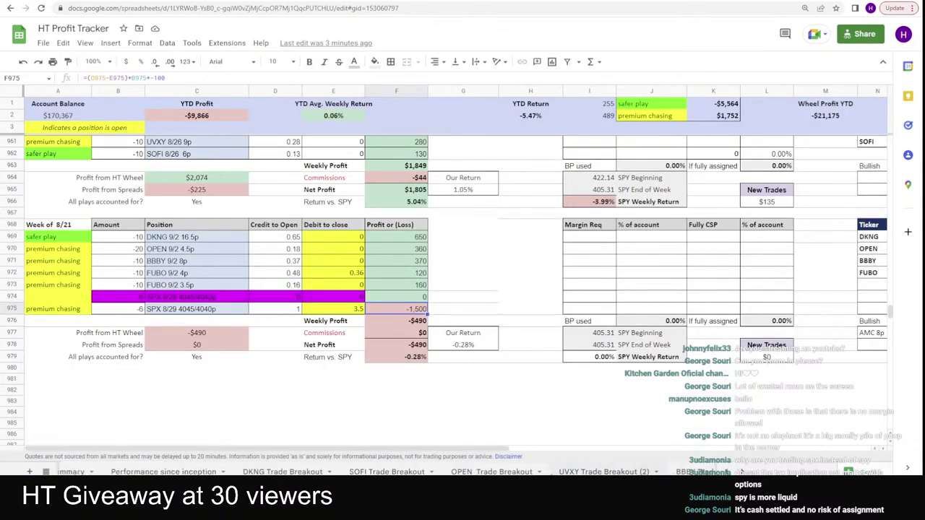
left_click(523, 471)
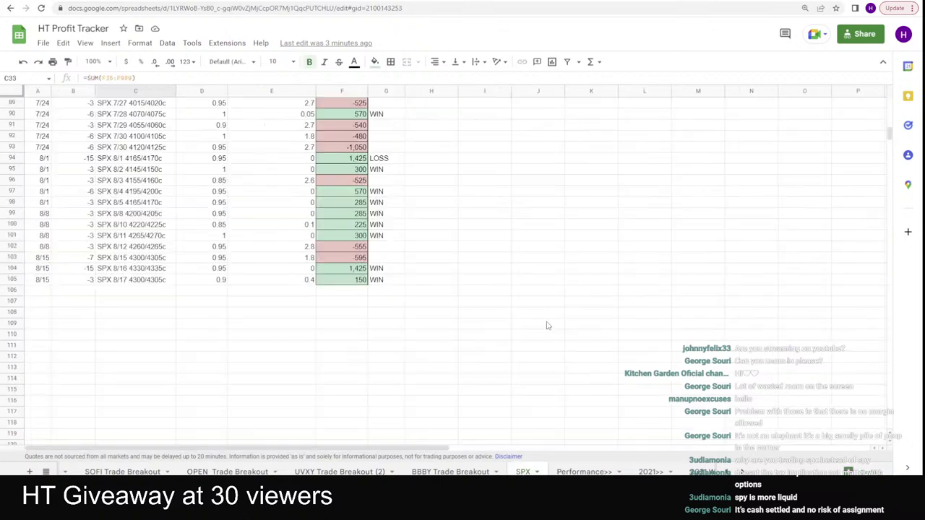
scroll(547, 326, "up", 15)
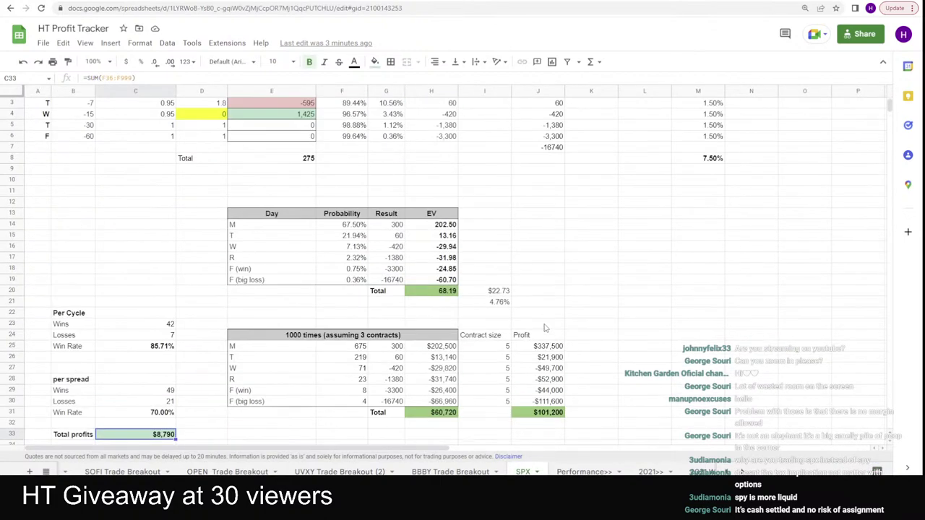
scroll(523, 287, "down", 3)
scroll(522, 288, "up", 4)
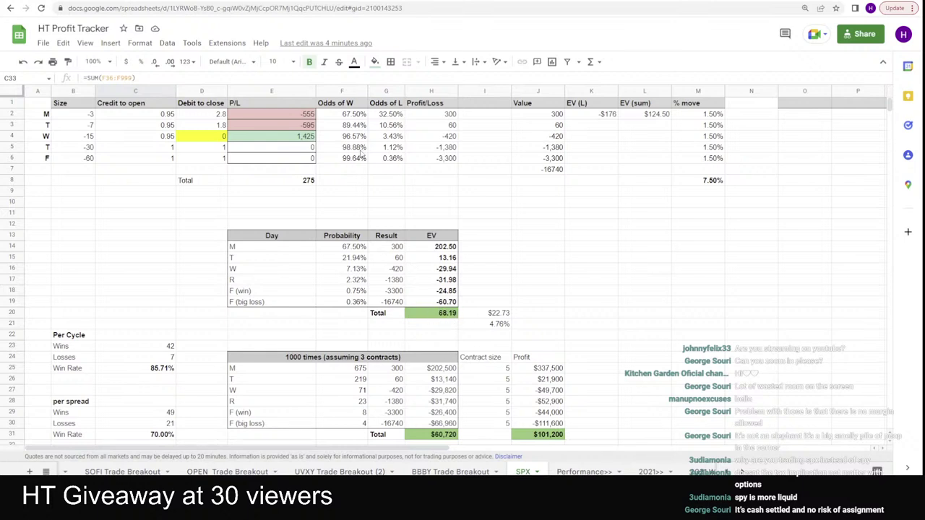
Compare Monday's odds of winning with the per-spread win rate on the SPX sheet.
left_click(354, 117)
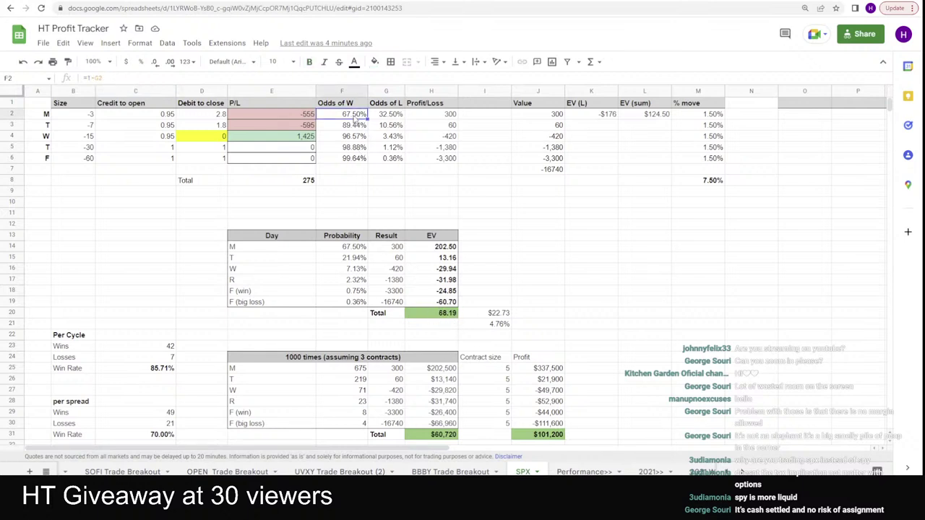
left_click(164, 435)
scroll(161, 390, "down", 2)
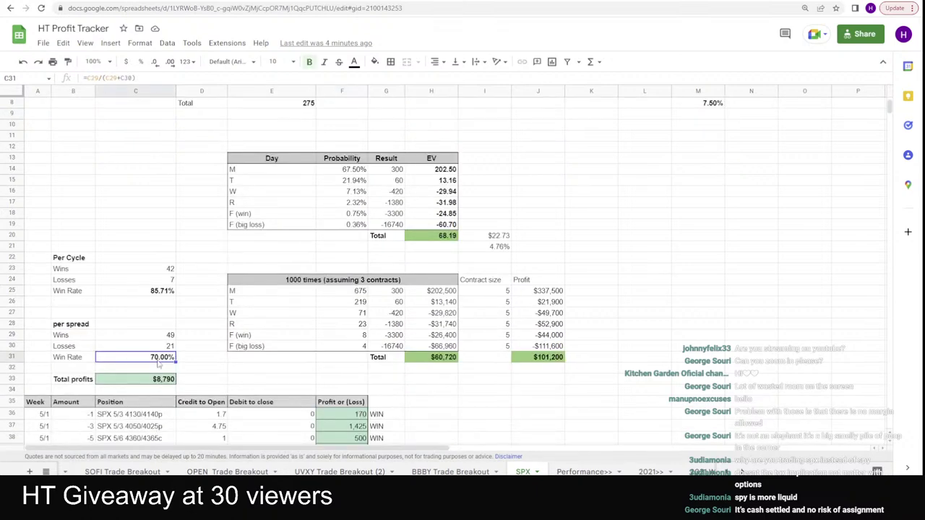
scroll(158, 365, "up", 2)
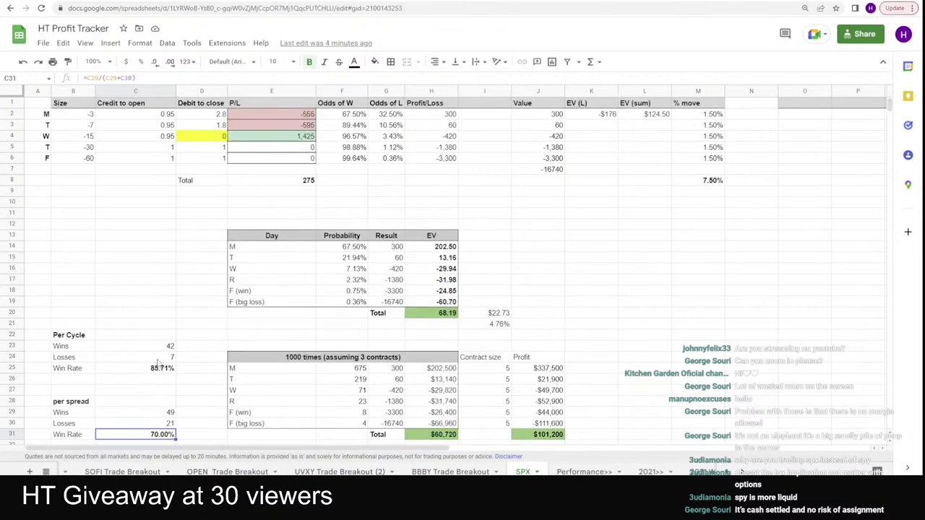
Try 30% as Monday's odds of loss to test the expected value, and undo the change.
left_click(357, 116)
left_click(390, 117)
type("30")
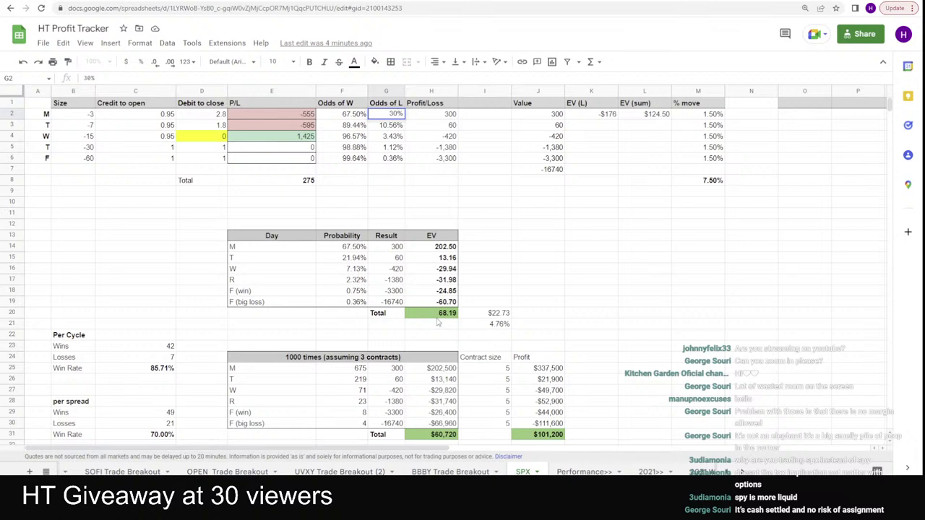
key("Return")
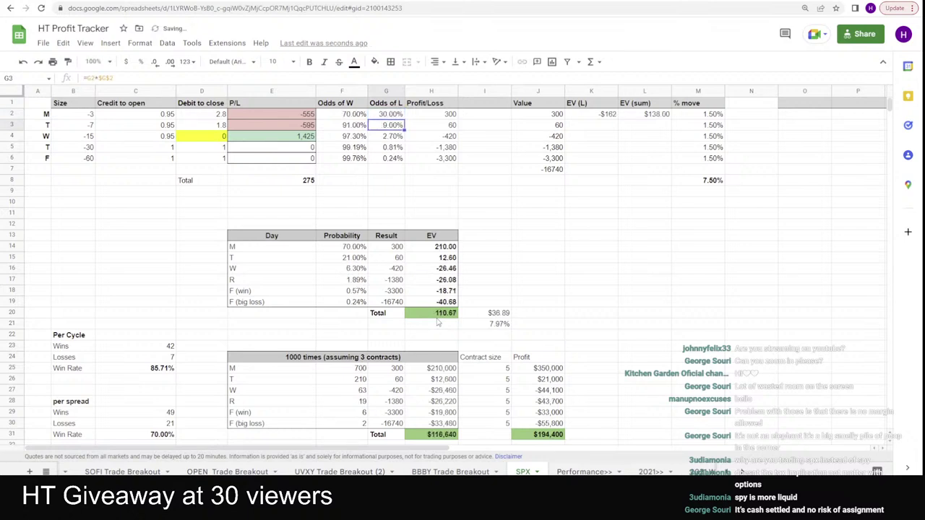
key("ctrl+z")
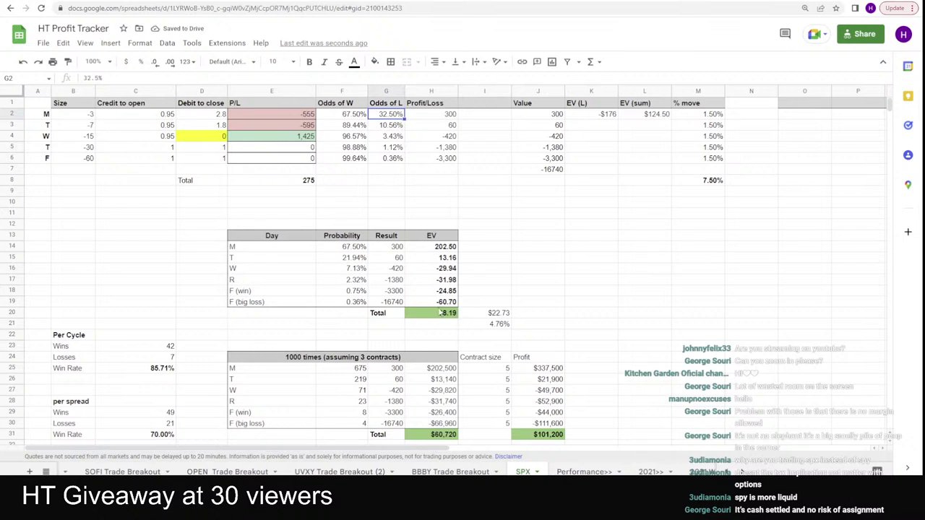
Check the per-contract expected value, test Monday's odds of loss at 30% again, and undo the entry.
left_click(495, 316)
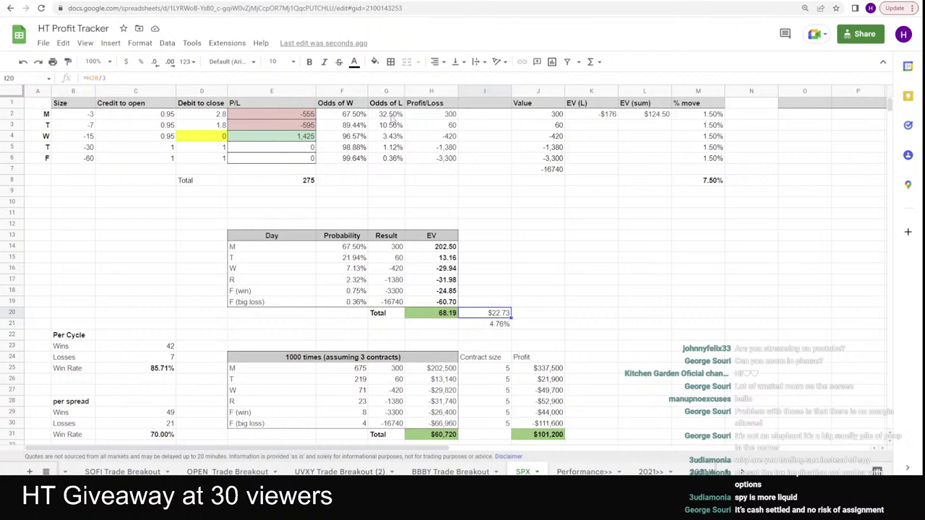
left_click(393, 116)
type("30")
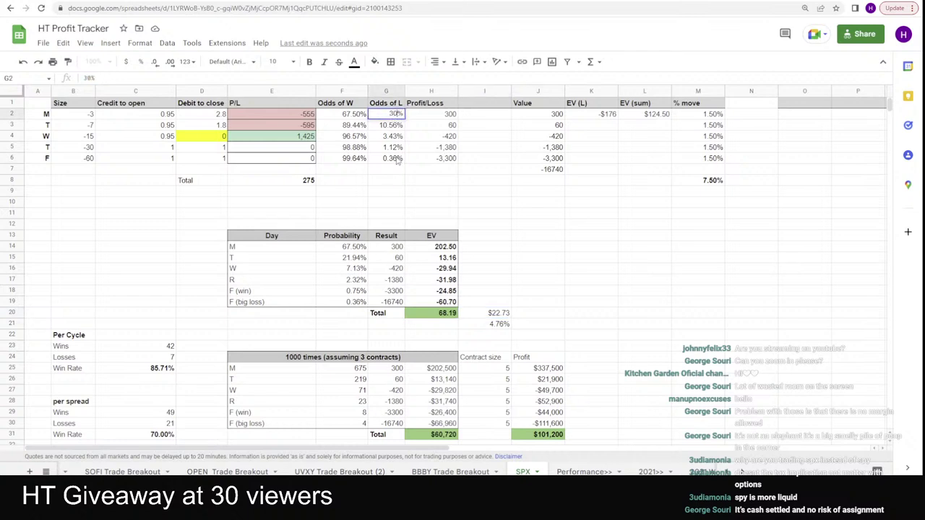
key("Return")
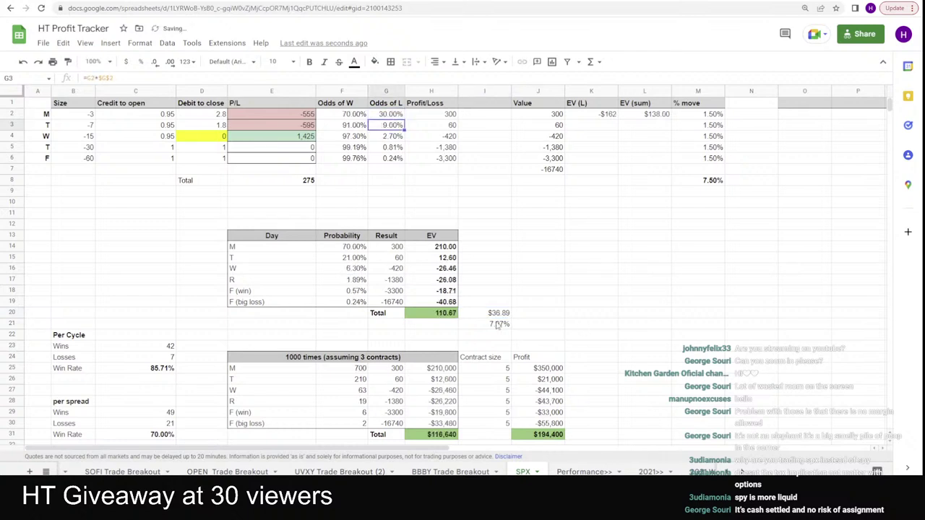
key("ctrl+z")
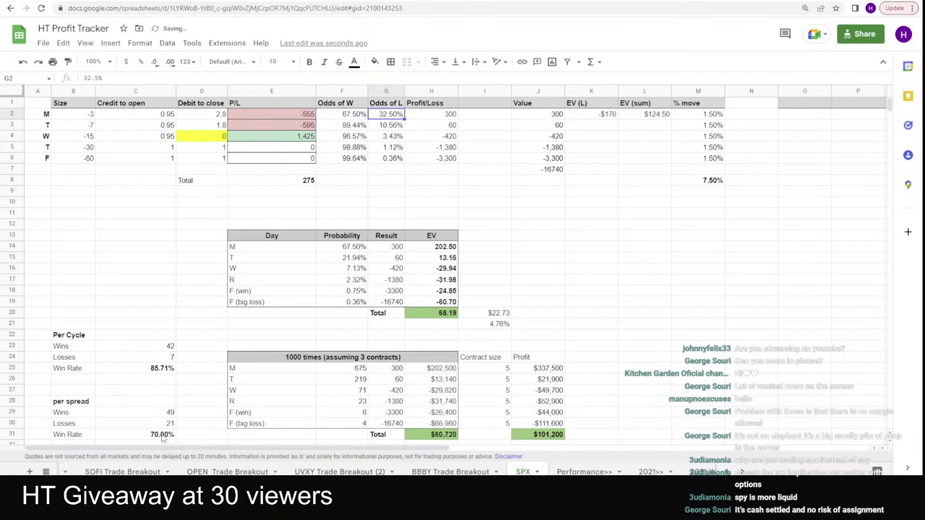
Check the per-spread win rate formula and look through the logged SPX spreads below it.
left_click(161, 434)
scroll(210, 329, "down", 5)
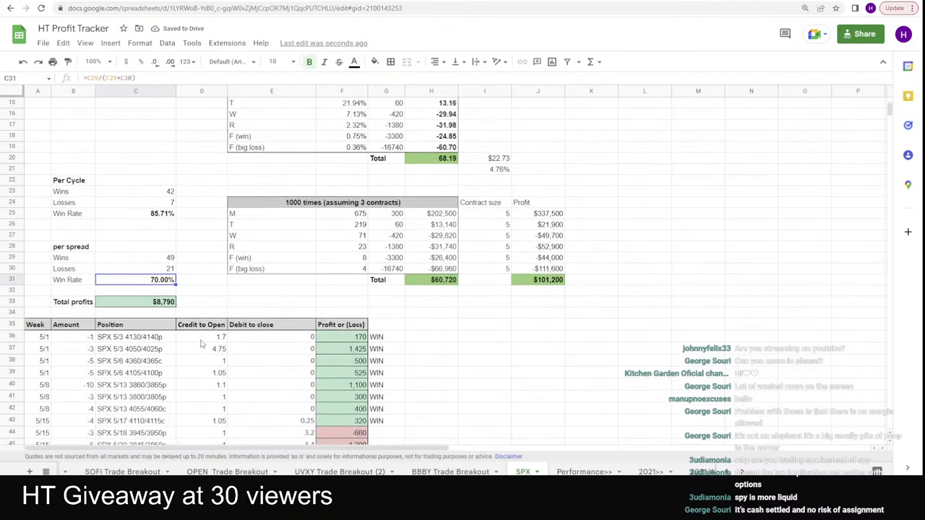
scroll(210, 336, "up", 5)
scroll(211, 336, "down", 2)
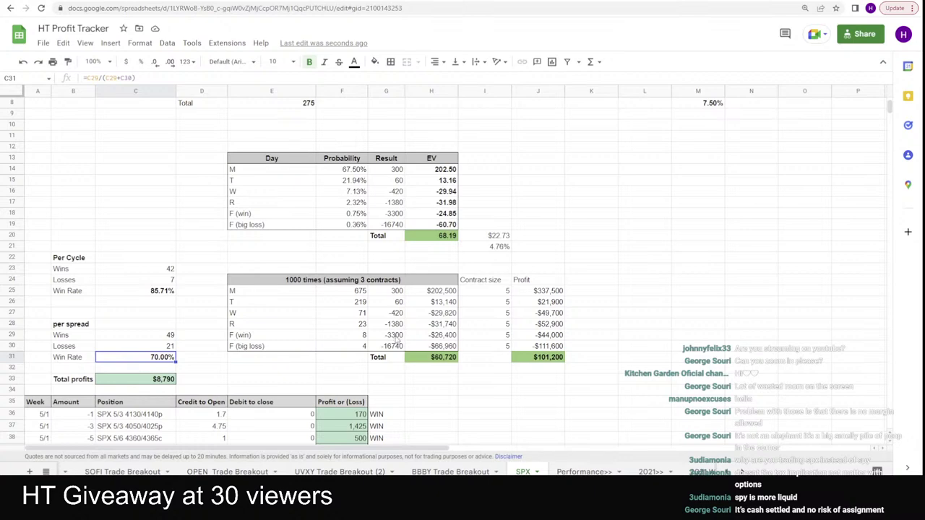
scroll(172, 384, "down", 2)
scroll(173, 383, "down", 20)
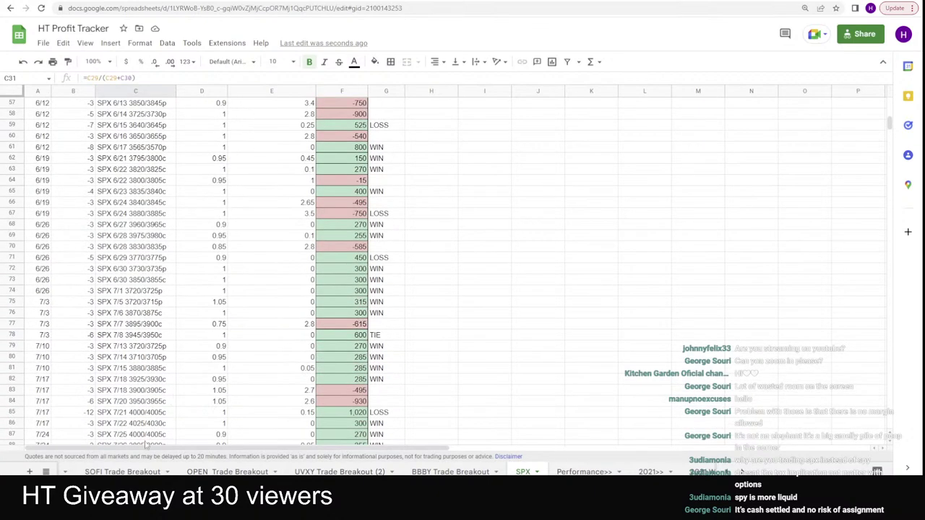
scroll(123, 470, "up", 5)
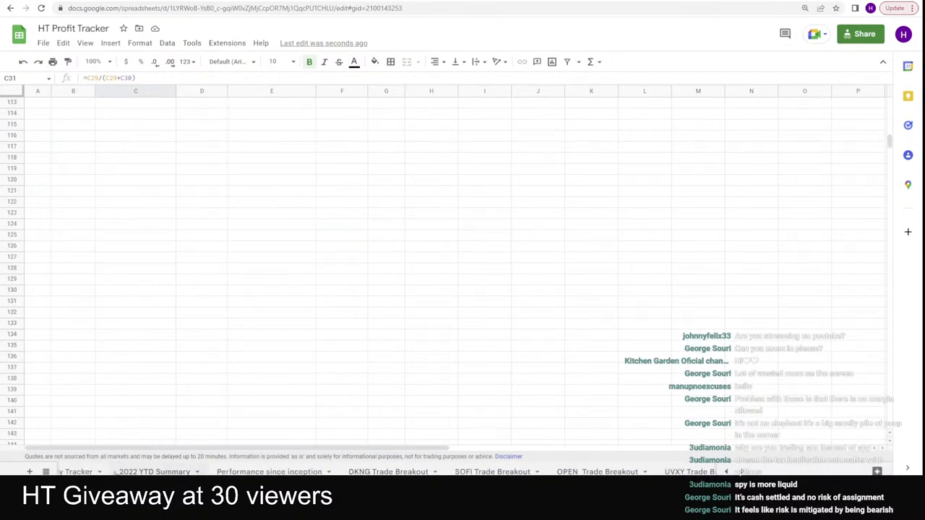
Return to the 2022 Weekly Tracker and review the year-to-date figures and the week of 8/21 trades.
left_click(94, 472)
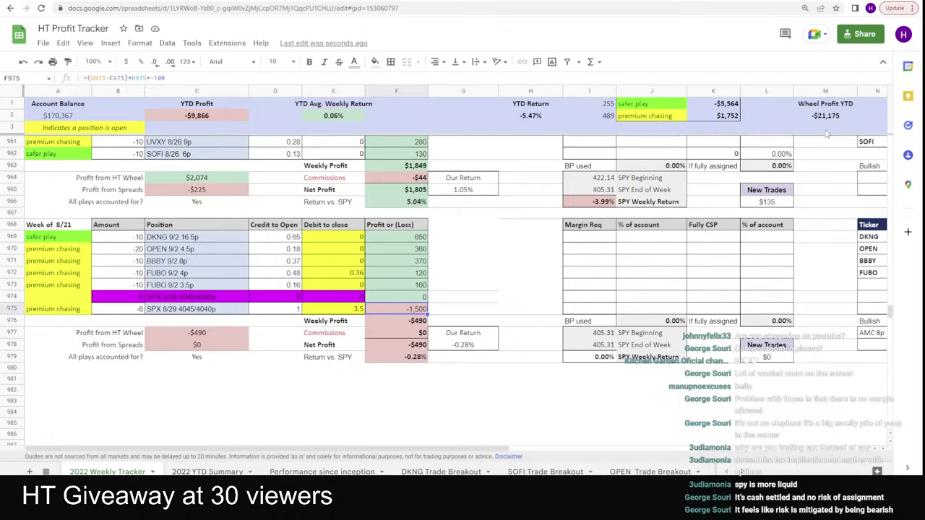
scroll(535, 438, "up", 1)
left_click_drag(504, 449, 563, 450)
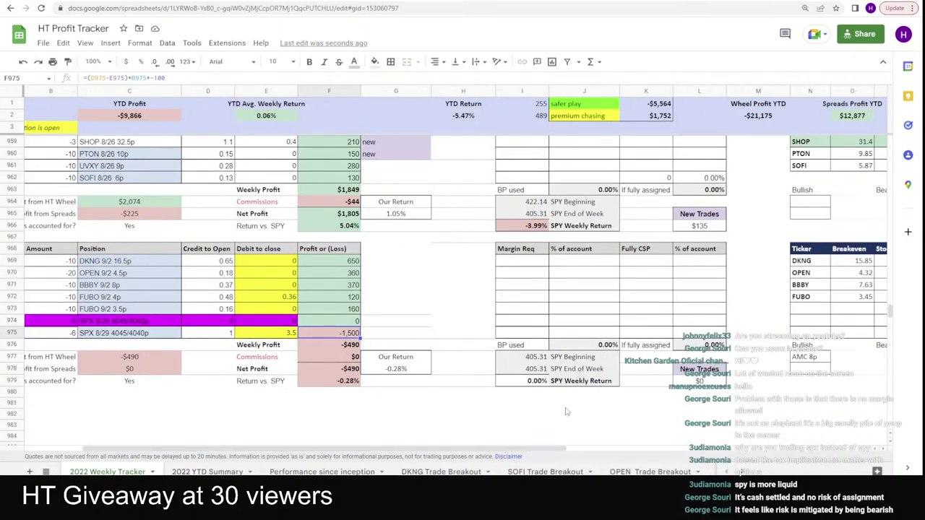
left_click_drag(550, 451, 499, 451)
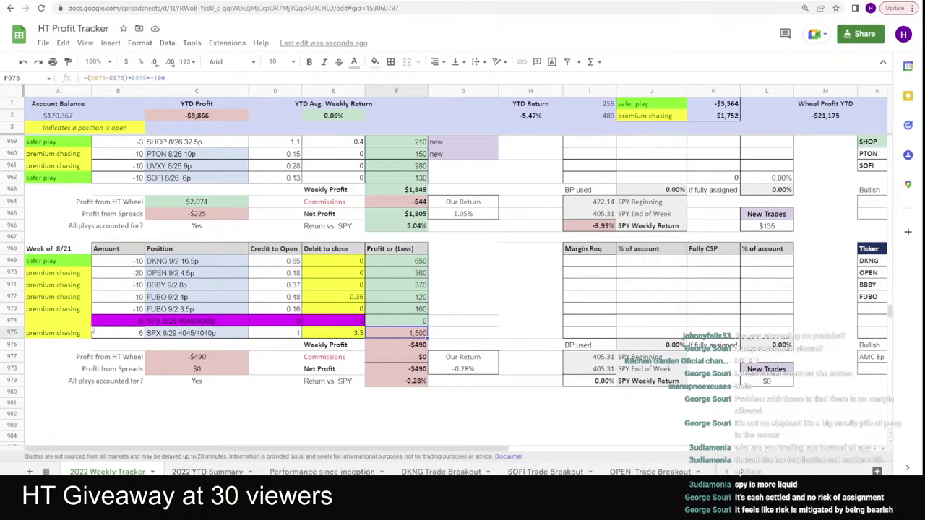
scroll(105, 323, "down", 3)
scroll(142, 322, "up", 1)
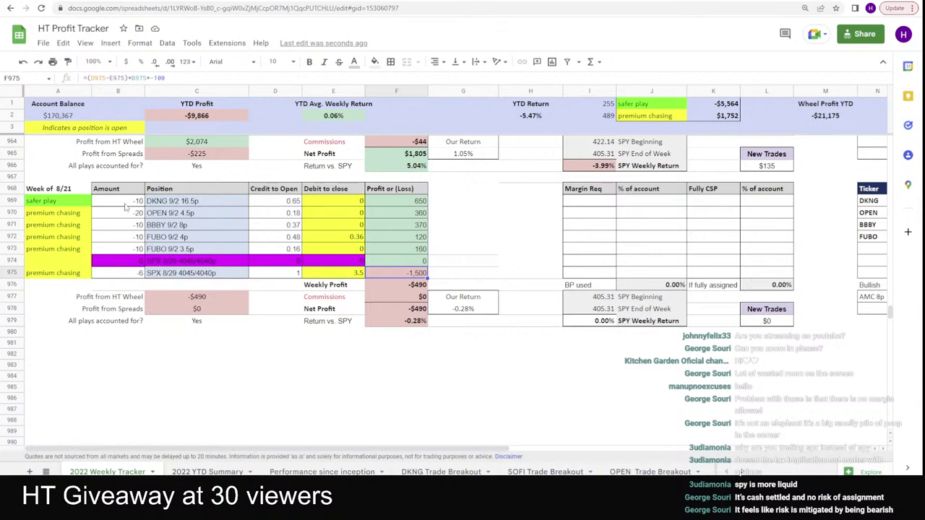
Set the purple SPX 8/29 row's credit to open to 1 and change its position to SPX 8/29 TBD.
left_click(285, 265)
type("1")
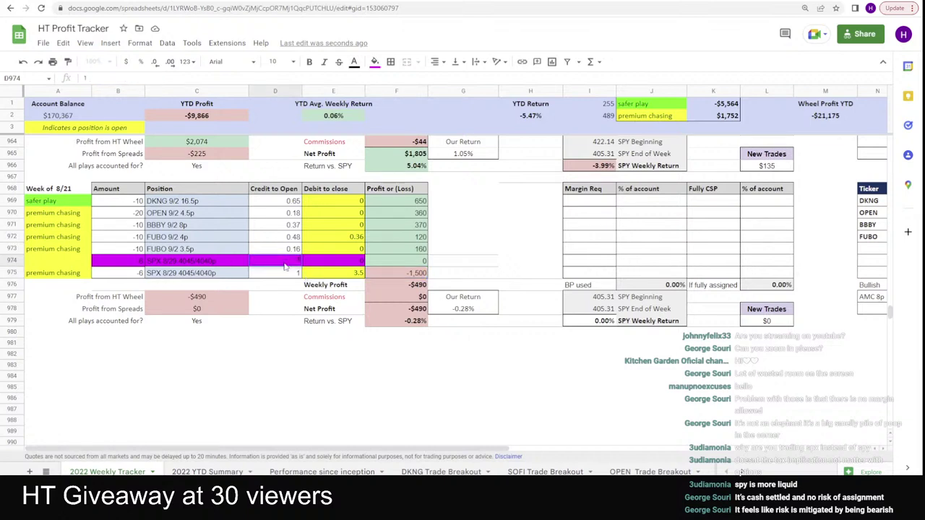
key("Return")
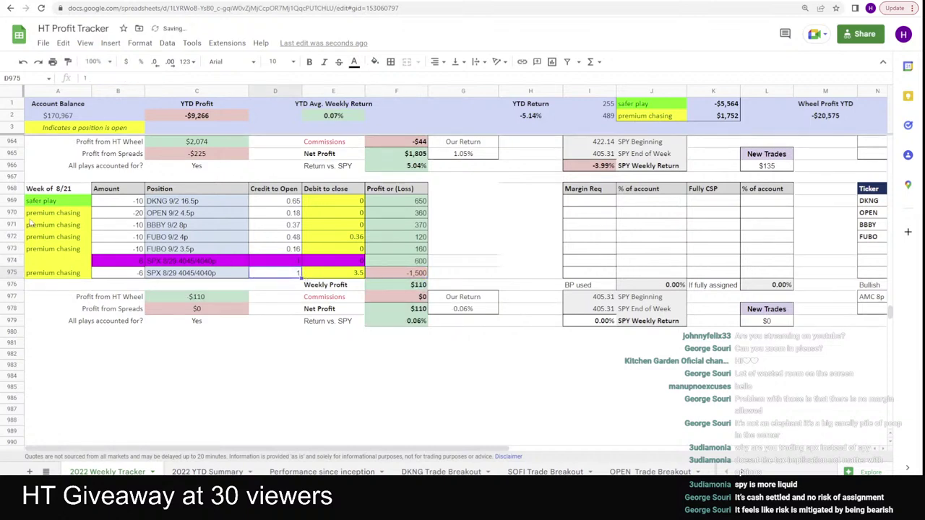
left_click(197, 263)
left_click_drag(171, 78, 118, 90)
key("BackSpace")
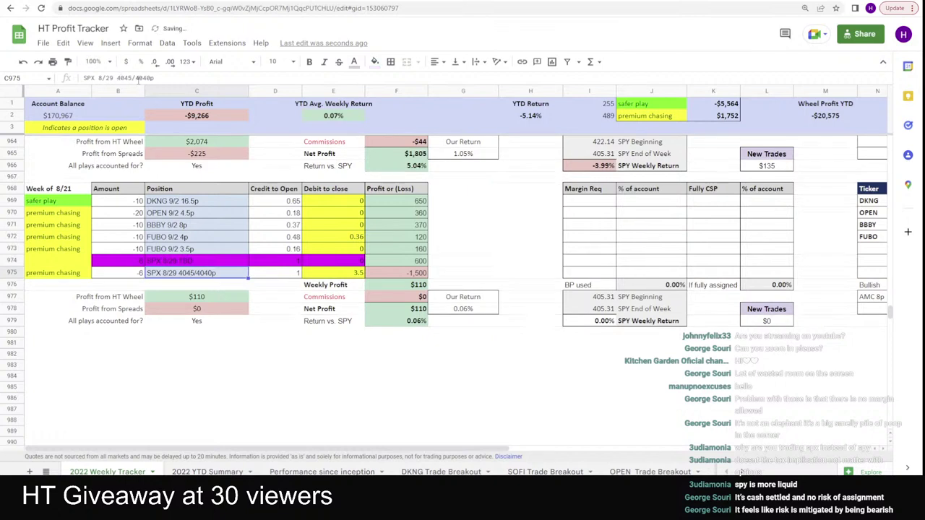
Check the combined profit or loss of the two SPX 8/29 rows against the preceding week's trades.
left_click_drag(414, 273, 417, 263)
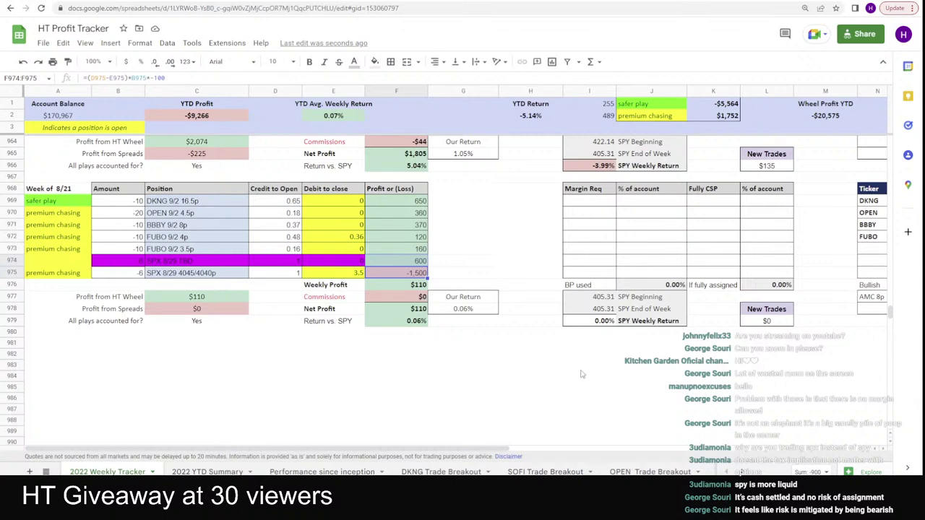
scroll(441, 358, "up", 5)
scroll(442, 358, "down", 2)
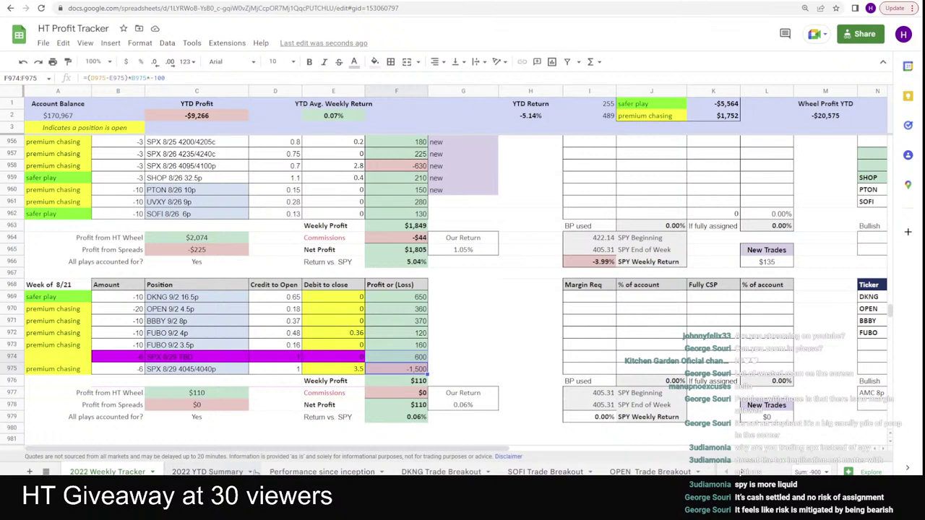
Reopen the SPX sheet and examine logged results, including the three 6/30–7/1 spreads and the 15-contract 8/1 spread.
scroll(629, 471, "right", 3)
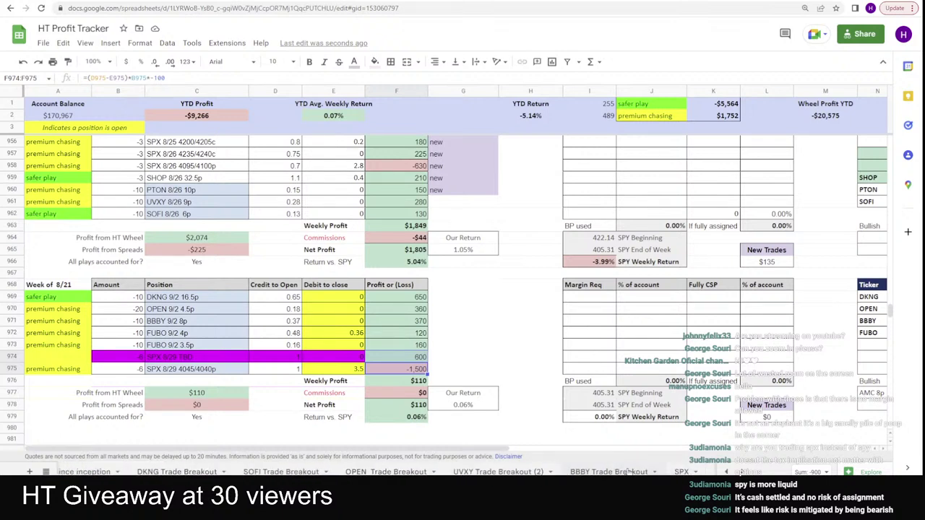
left_click(674, 472)
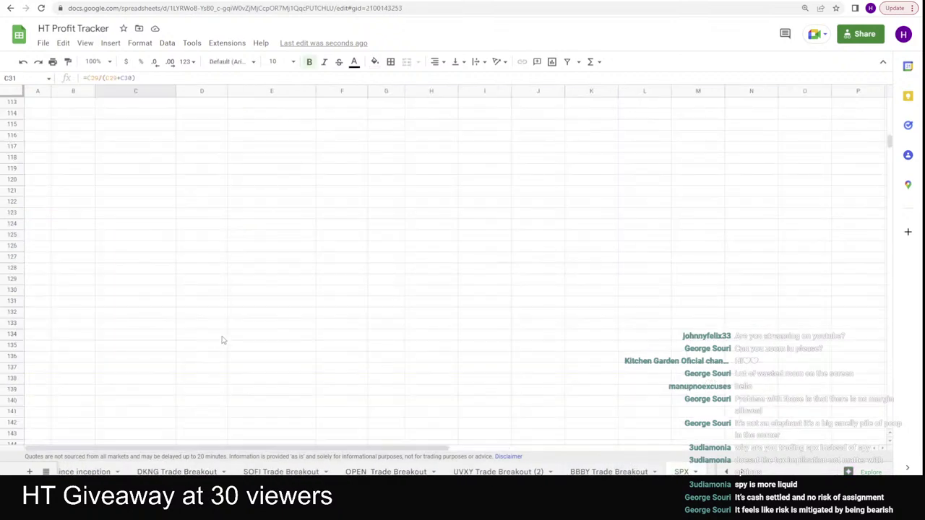
scroll(236, 343, "up", 5)
scroll(232, 349, "up", 15)
scroll(353, 200, "down", 4)
left_click_drag(353, 191, 353, 214)
scroll(354, 281, "down", 5)
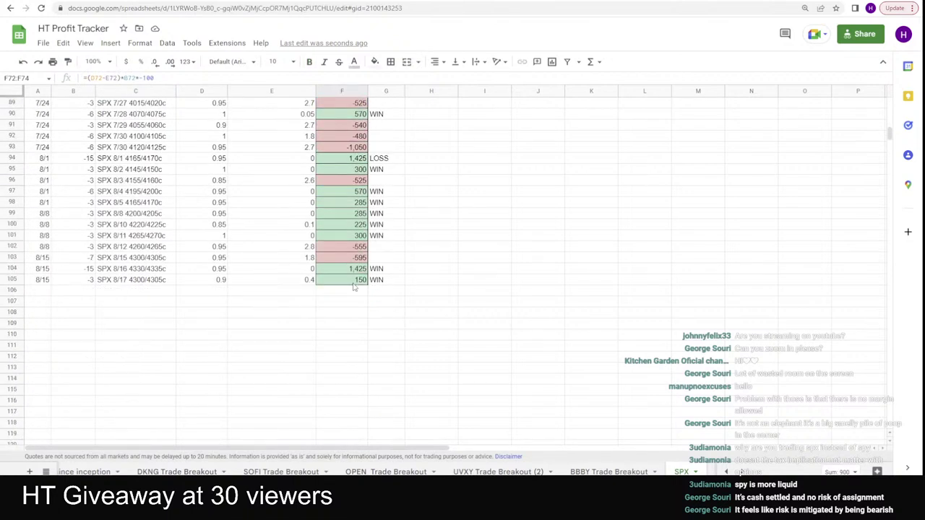
left_click(350, 162)
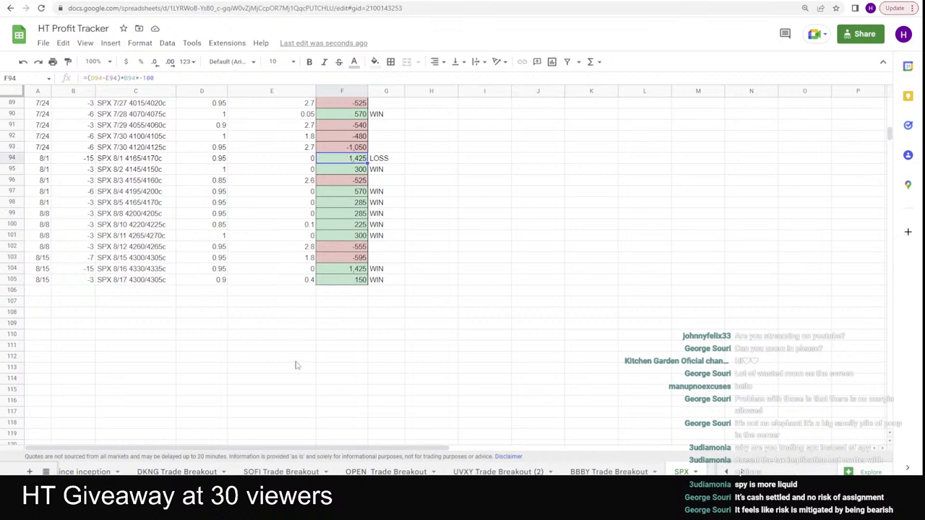
Return to the 2022 Weekly Tracker and check the net profit formula for the week of 8/21.
left_click(741, 473)
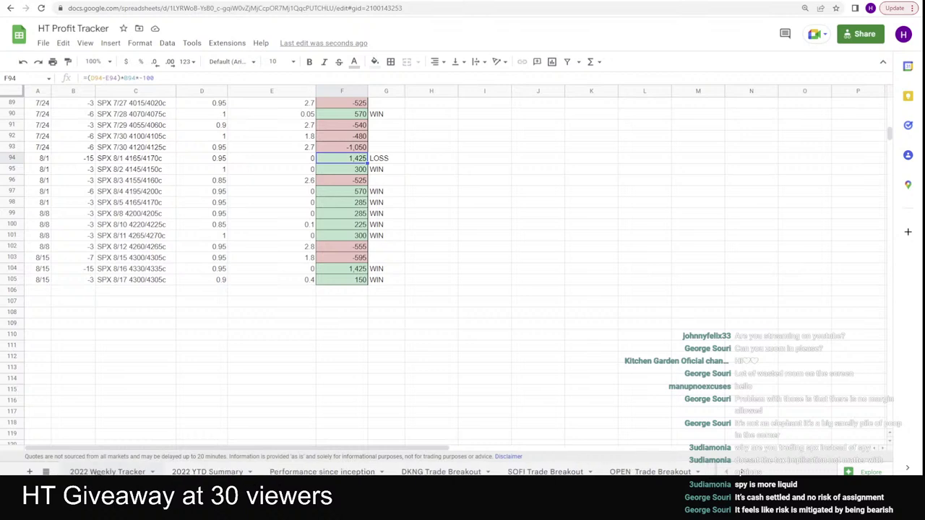
left_click(107, 472)
left_click(402, 406)
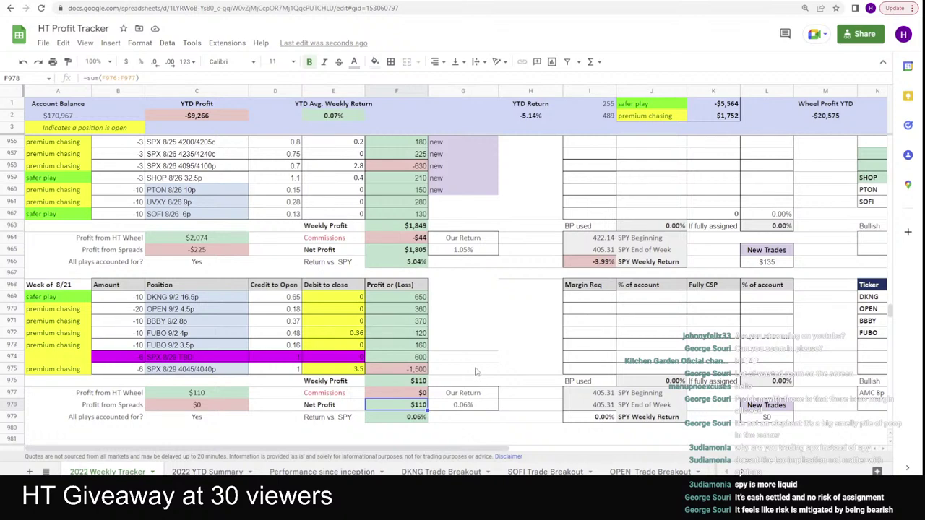
View the SPY chart in thinkorswim, and switch back to the profit tracker.
key("alt+Tab")
scroll(85, 134, "up", 8)
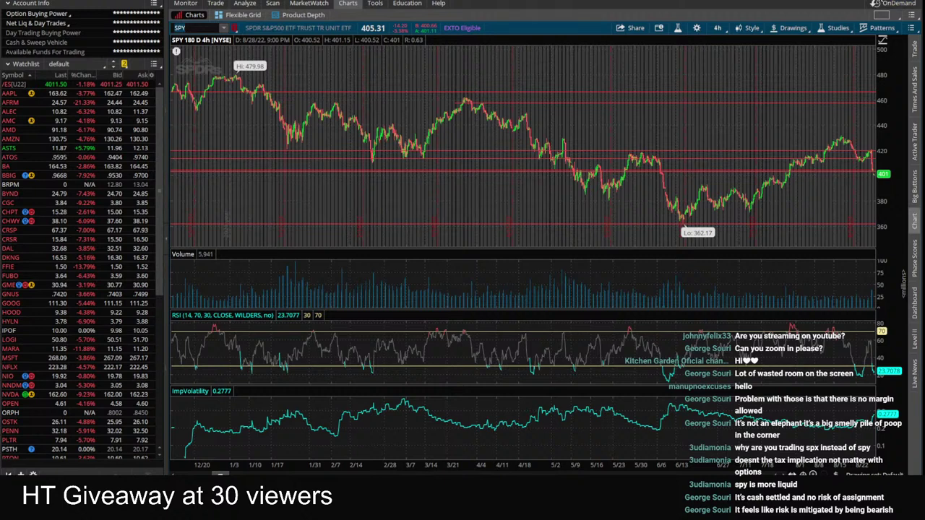
key("alt+Tab")
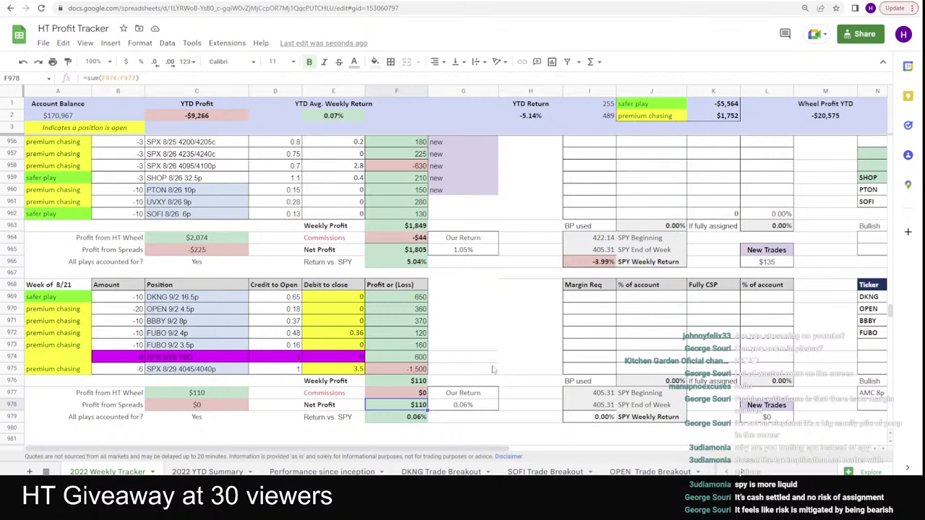
Review the week of 8/21 ticker breakeven and cushion table, and switch to the SPY chart in thinkorswim.
scroll(534, 380, "down", 2)
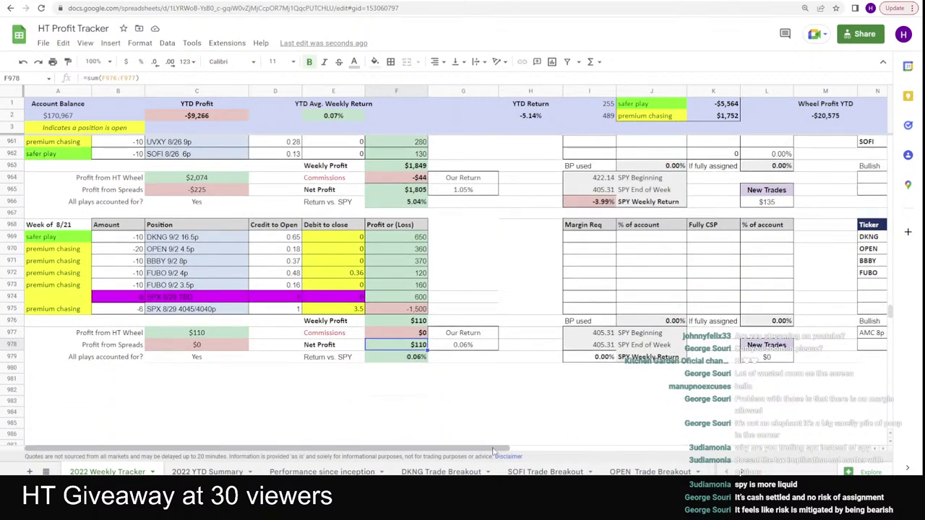
left_click_drag(504, 450, 635, 452)
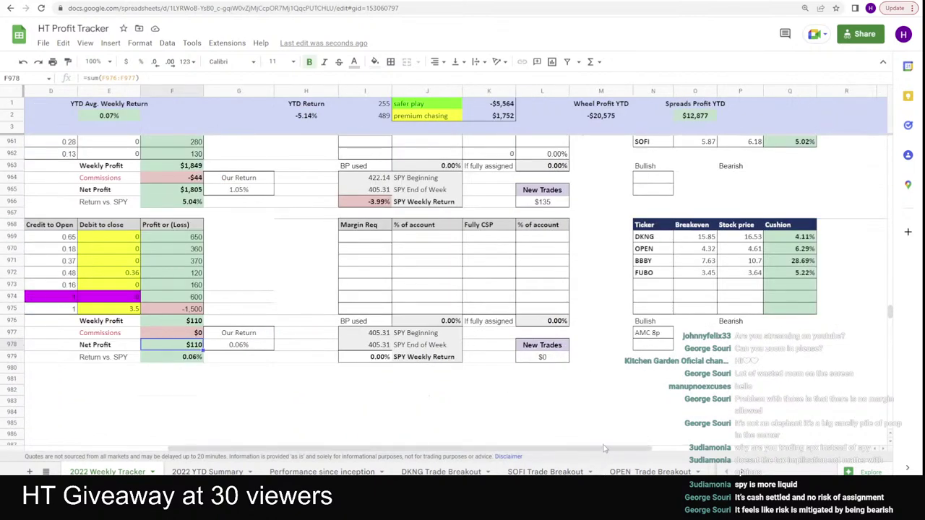
scroll(589, 456, "left", 5)
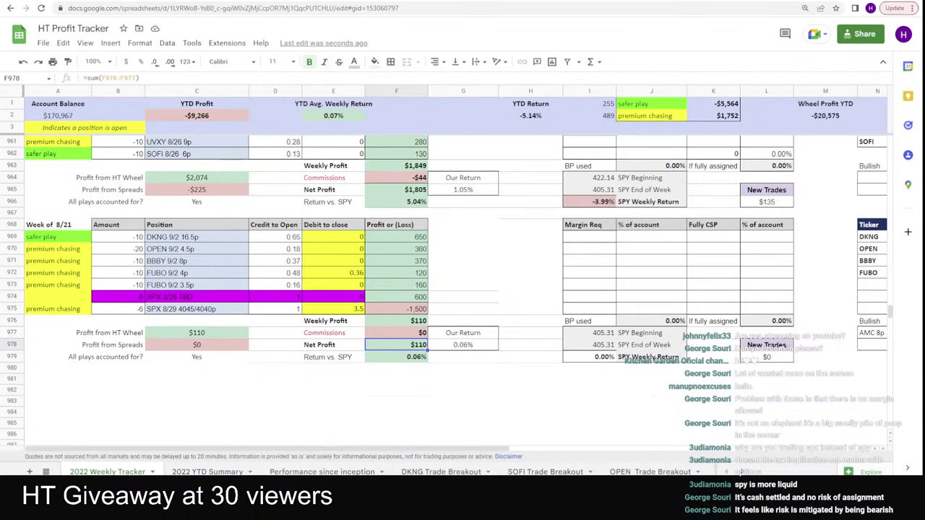
key("alt+Tab")
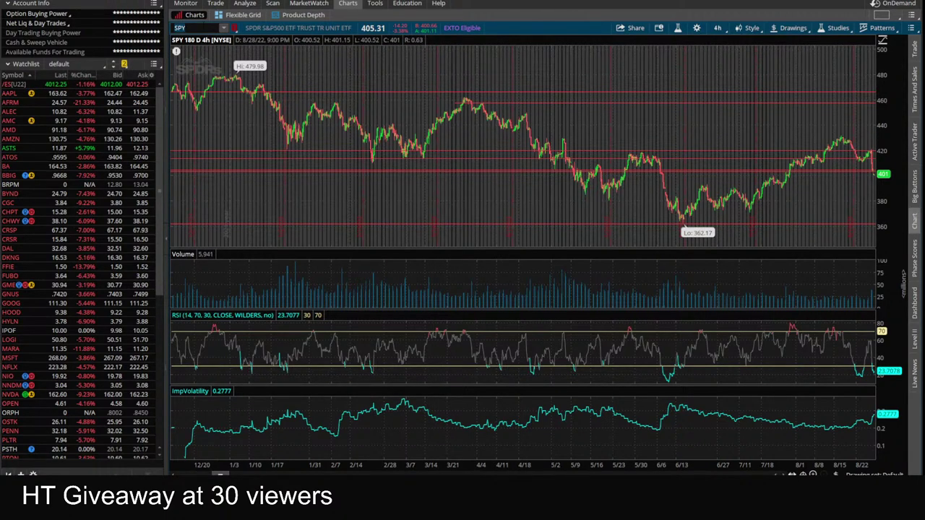
Chart AFRM and examine its price action on the 20-day hourly and 180-day 4-hour timeframes.
type("AFRM")
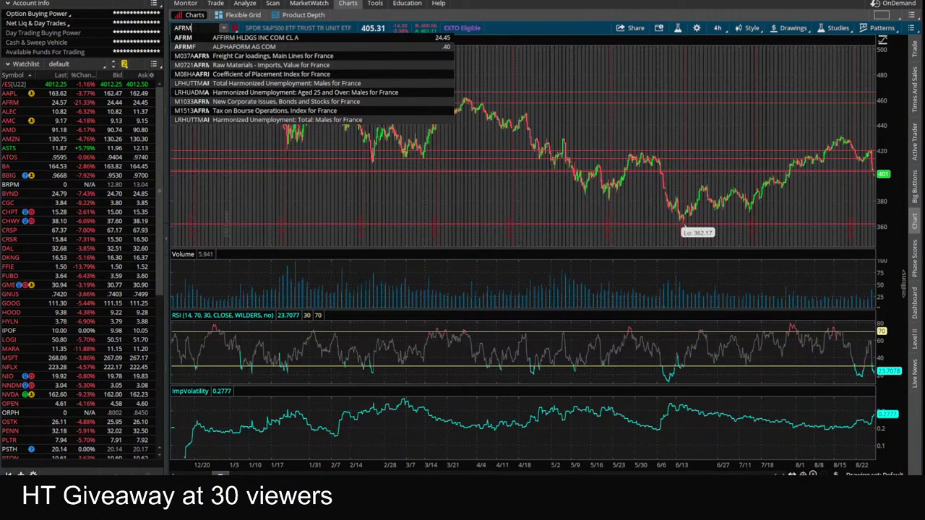
key("Return")
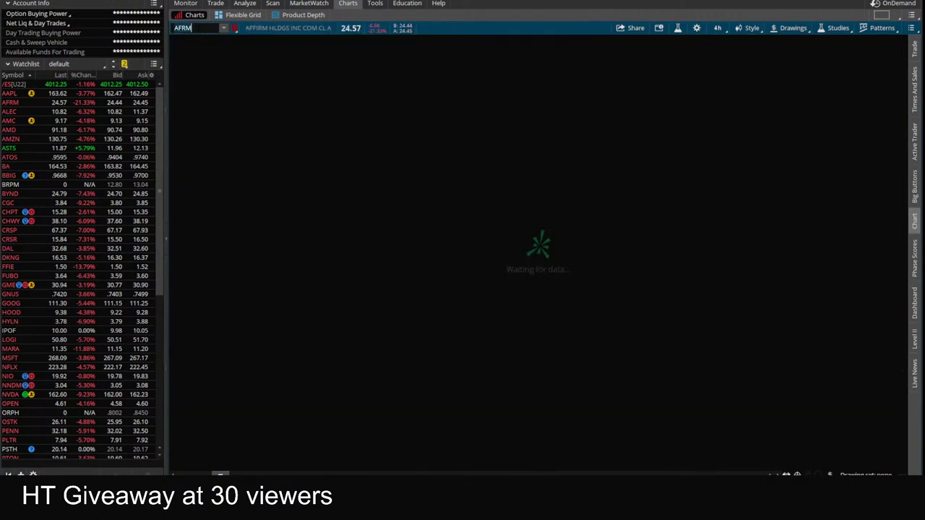
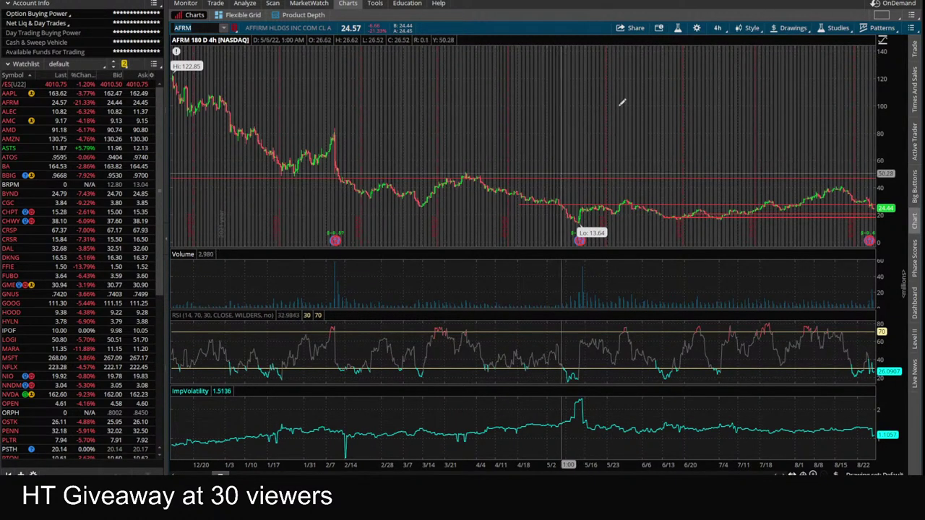
left_click(716, 29)
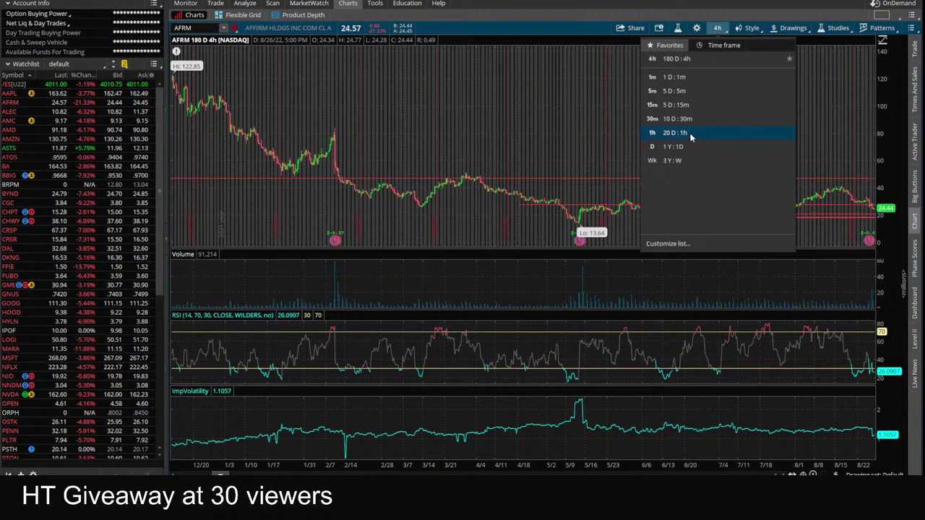
left_click(691, 135)
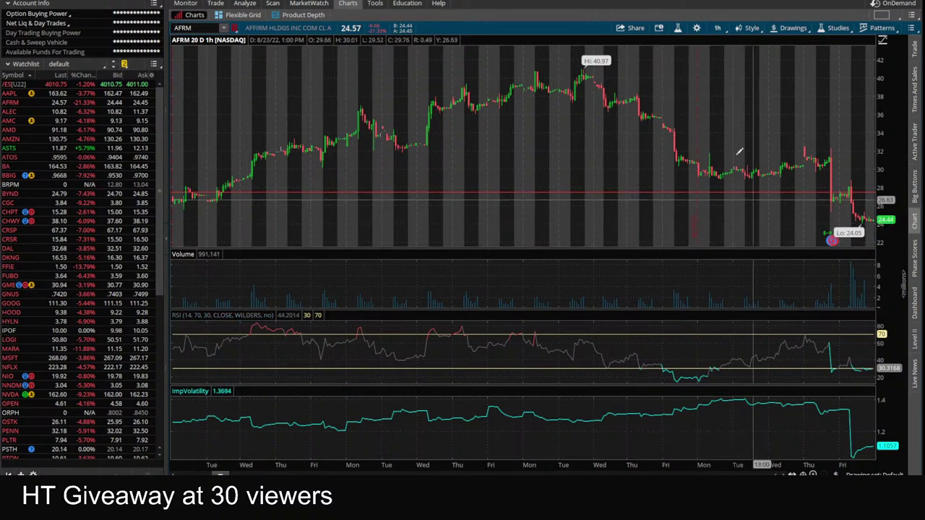
left_click(717, 28)
left_click(698, 134)
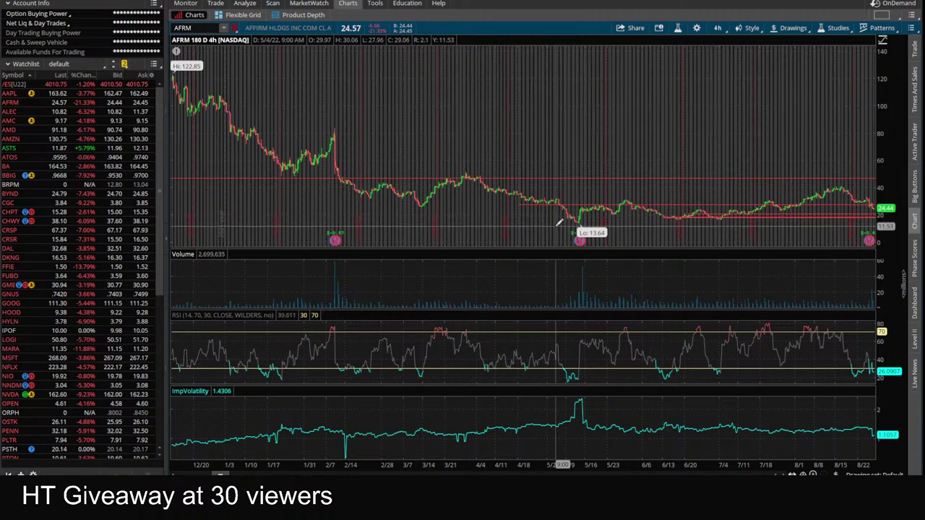
scroll(557, 207, "up", 3)
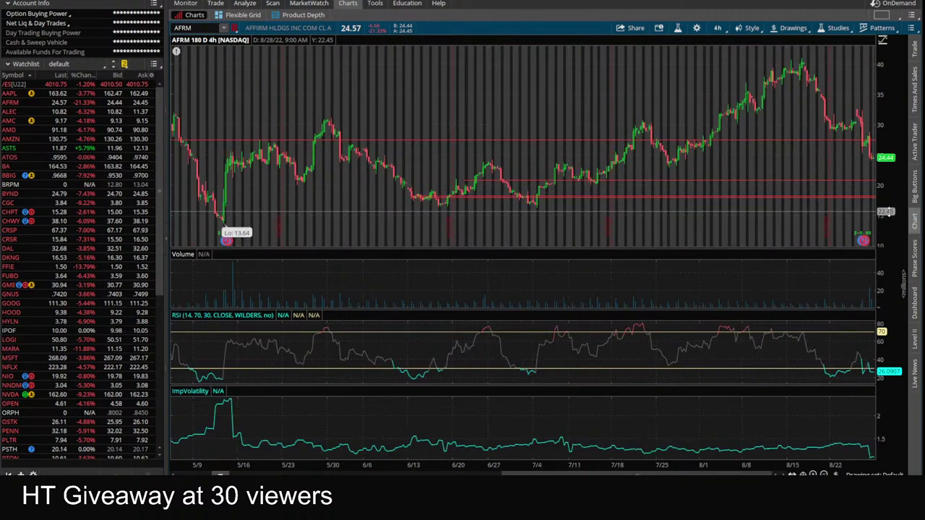
Draw a horizontal support line at about 23.5 from the early-July candles, and remove all drawings older than 21 days.
left_click(557, 165)
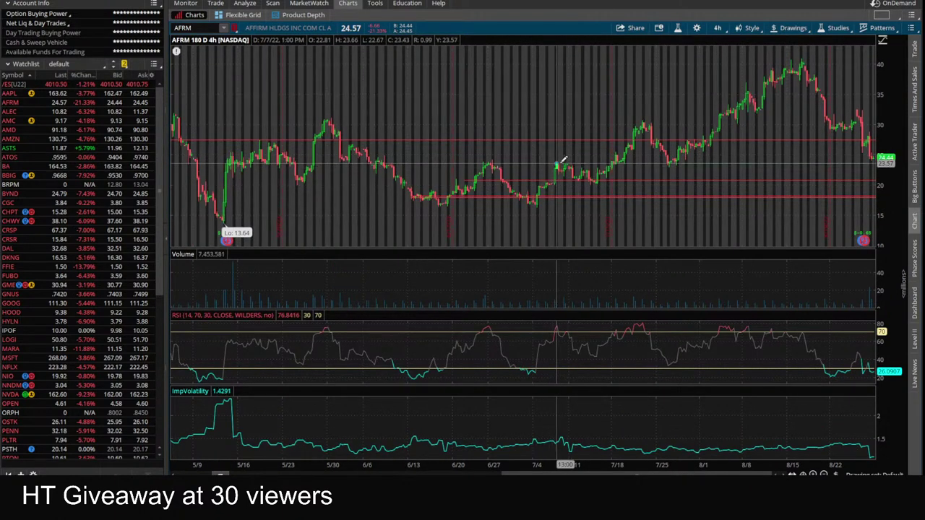
left_click(759, 162)
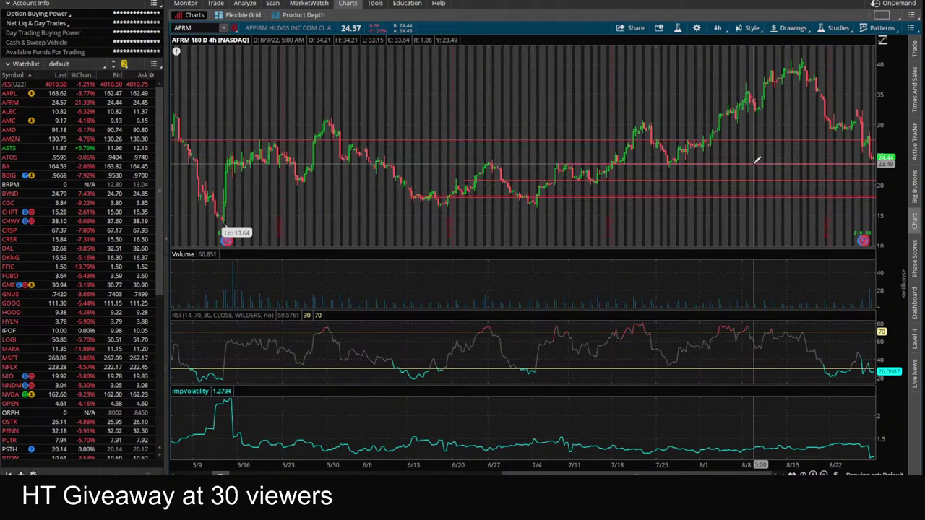
right_click(758, 163)
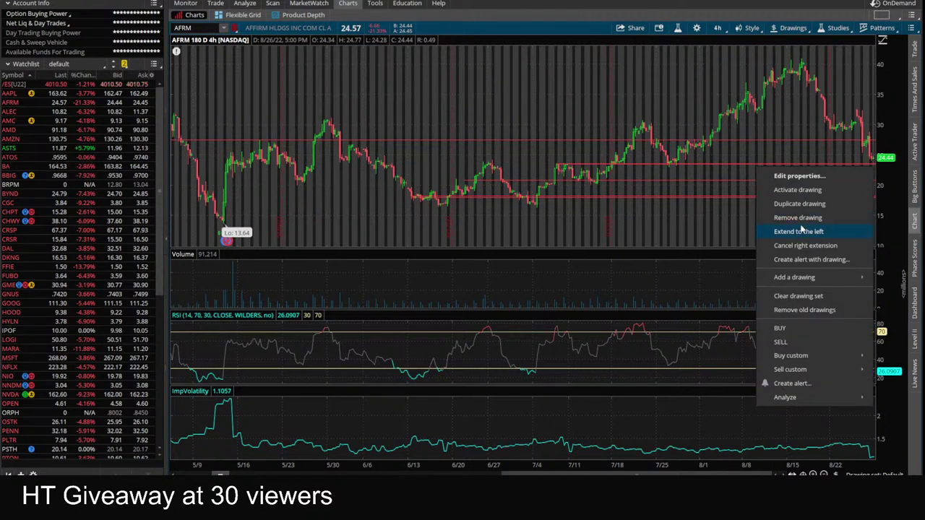
left_click(821, 311)
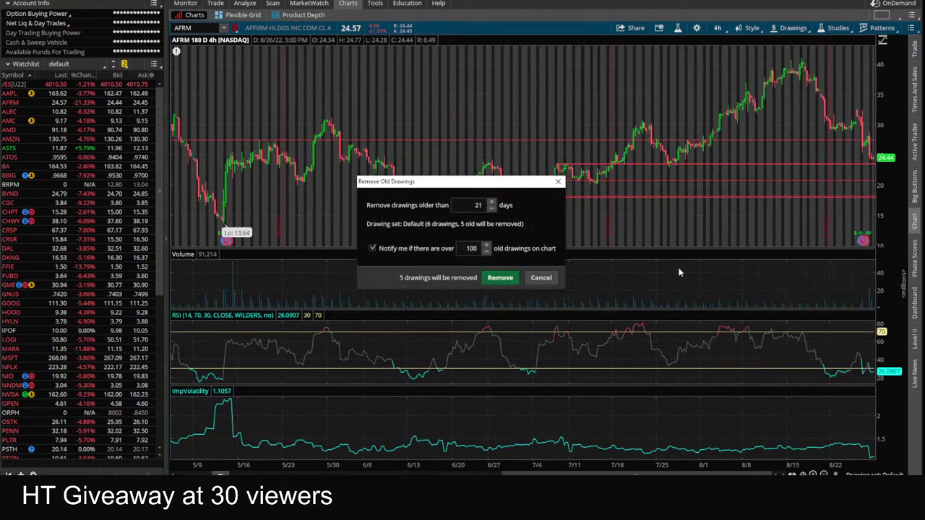
left_click(500, 278)
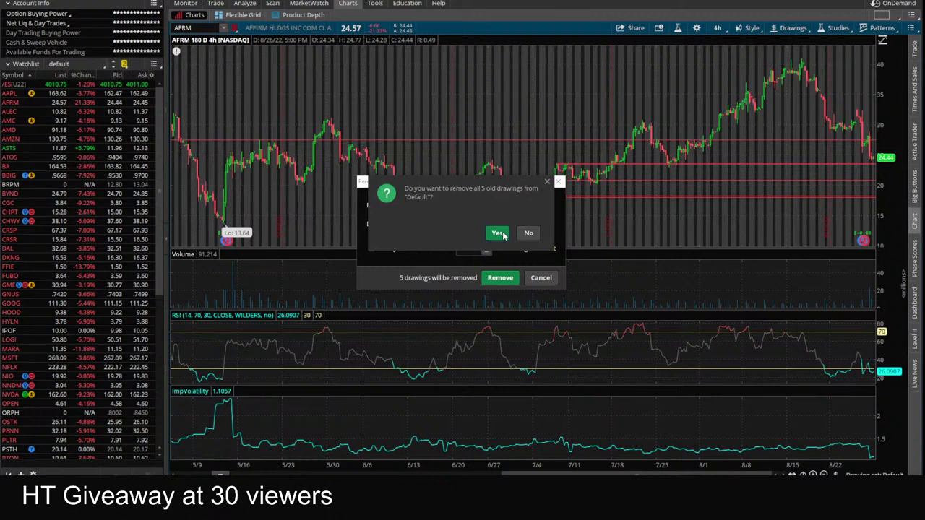
left_click(497, 224)
left_click(543, 281)
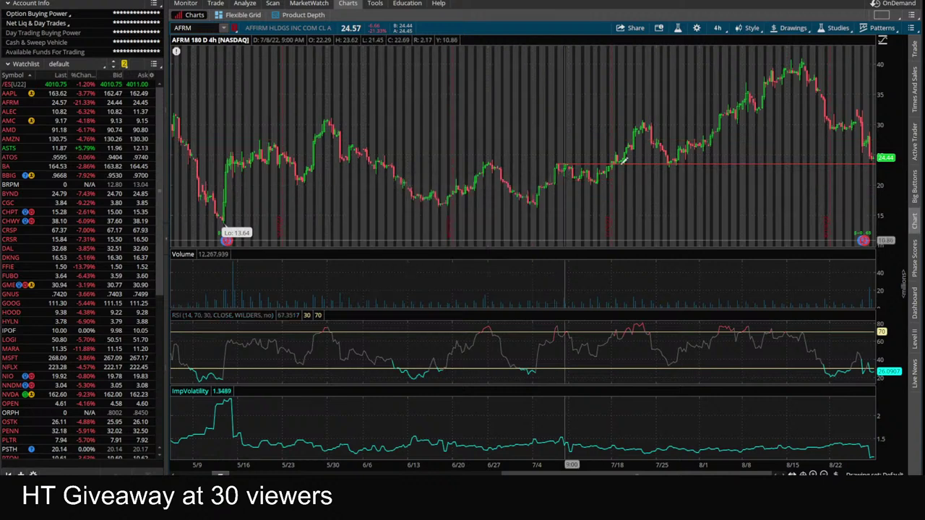
Extend the AFRM support line to the left and draw a second horizontal line at about 20.15.
right_click(727, 168)
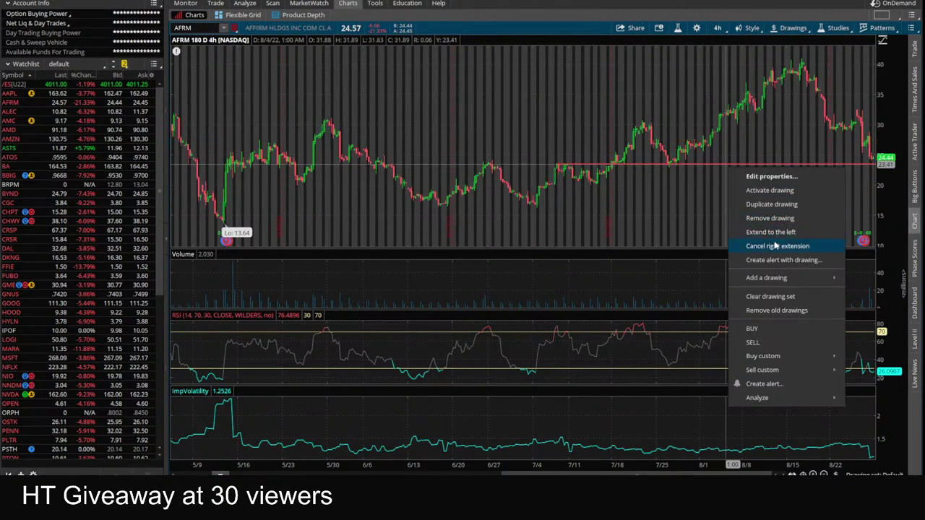
left_click(773, 232)
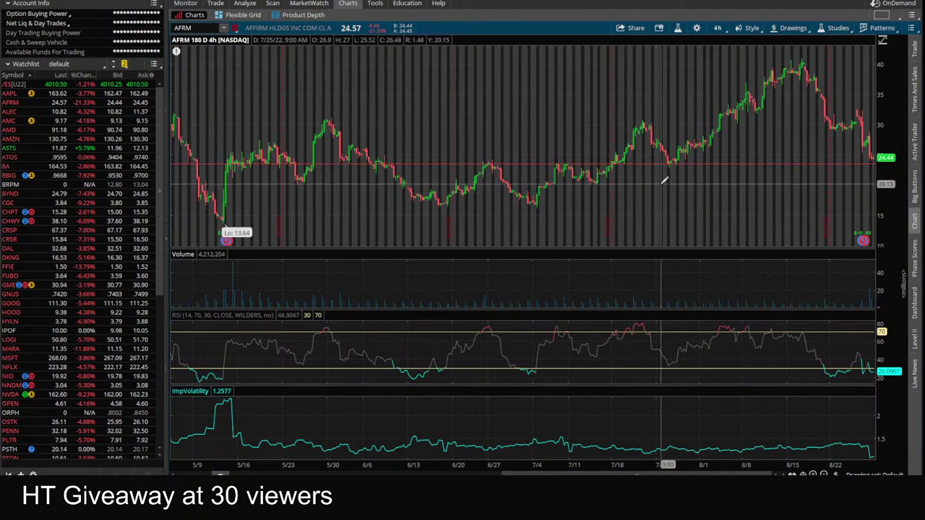
left_click(253, 183)
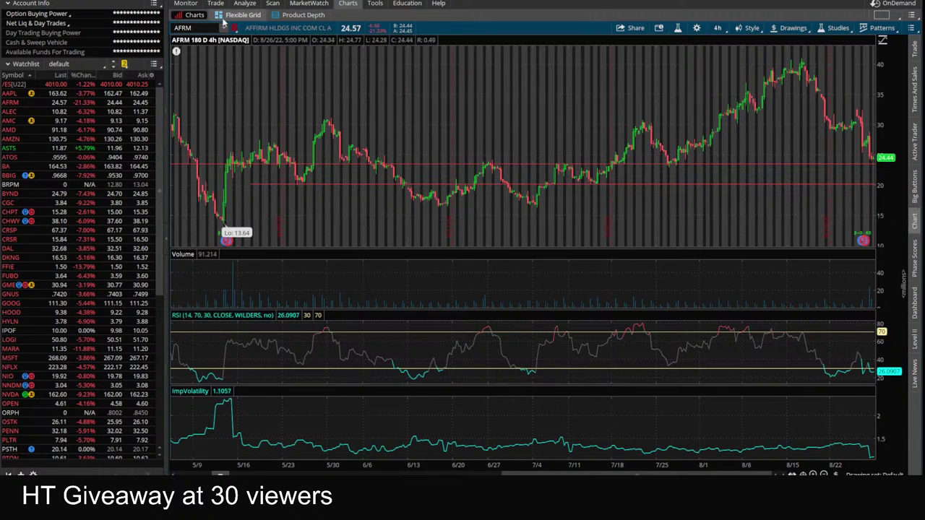
Look up the AFRM 2 SEP 22 put prices, and list AFRM 23p at 0.78 under Bullish in the HT Profit Tracker.
mouse_move(218, 4)
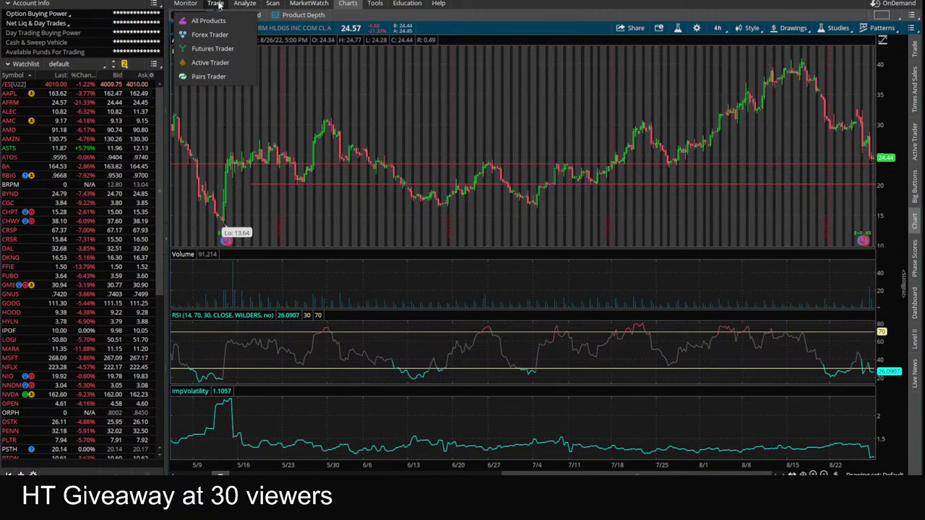
left_click(218, 4)
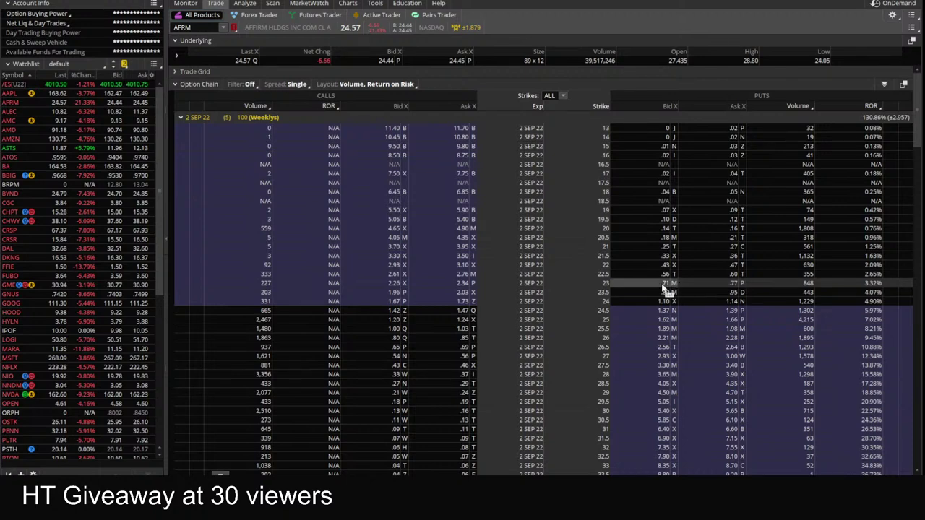
key("alt+Tab")
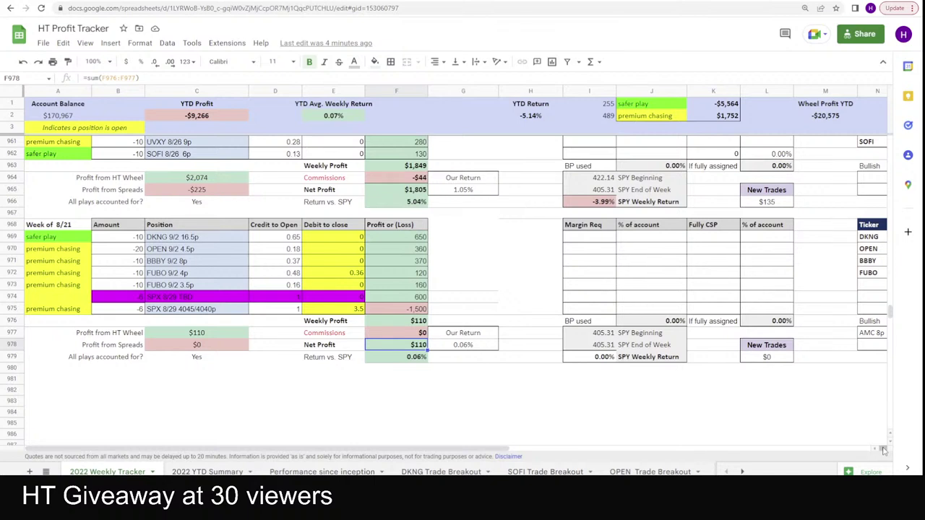
scroll(684, 307, "right", 3)
left_click(650, 347)
type("AFRM 23p")
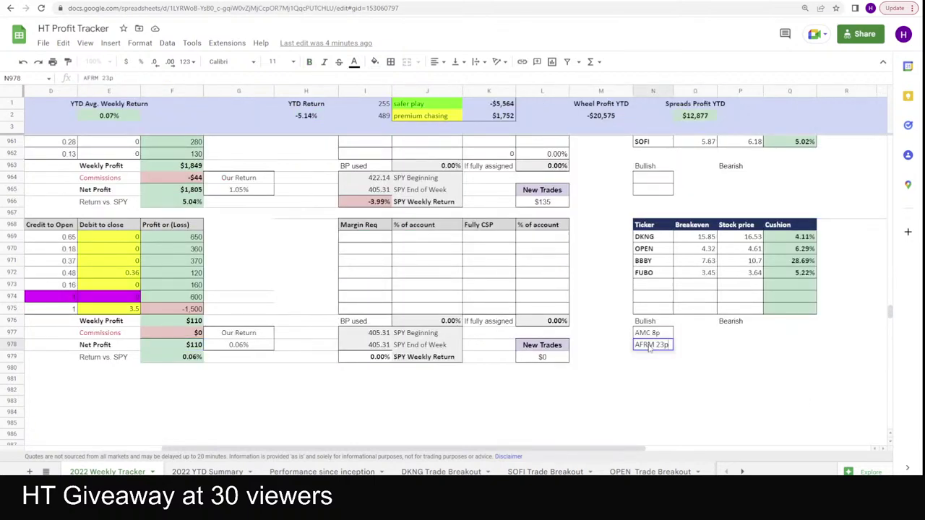
key("Tab")
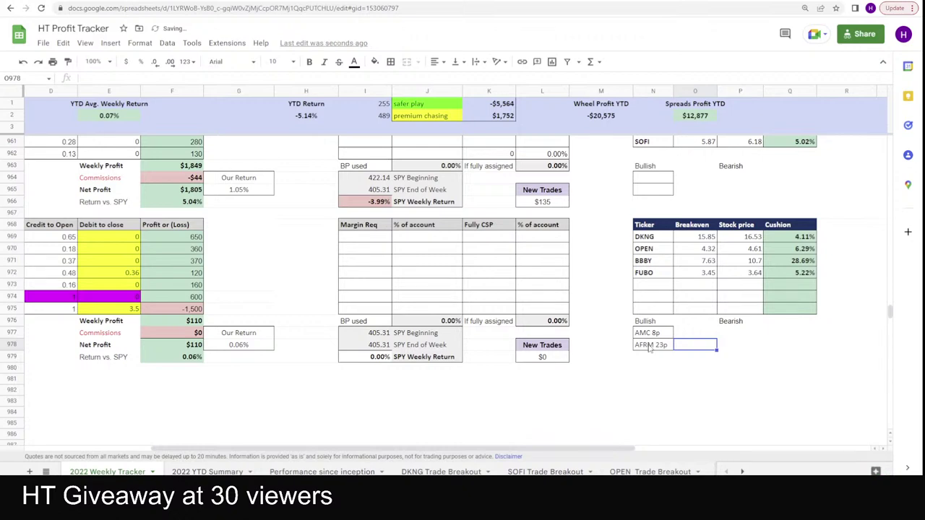
key("Return")
type("0.78")
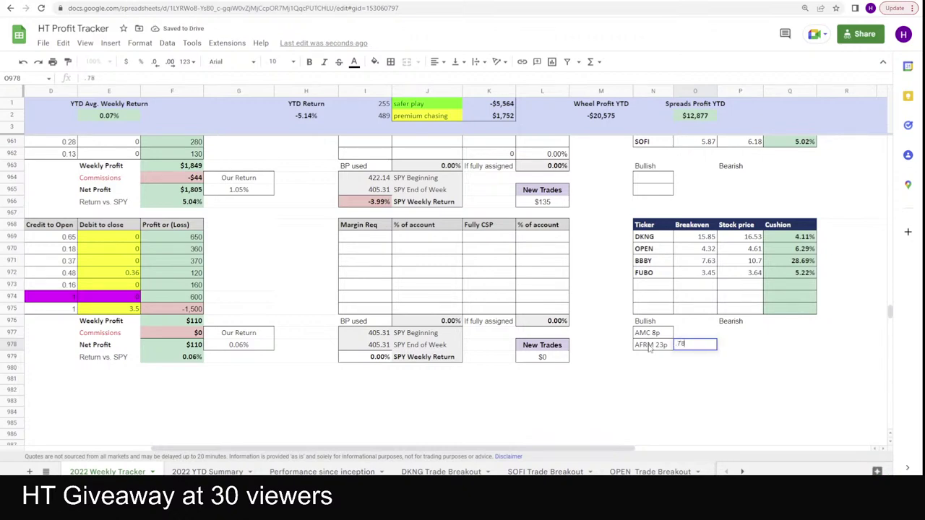
key("Return")
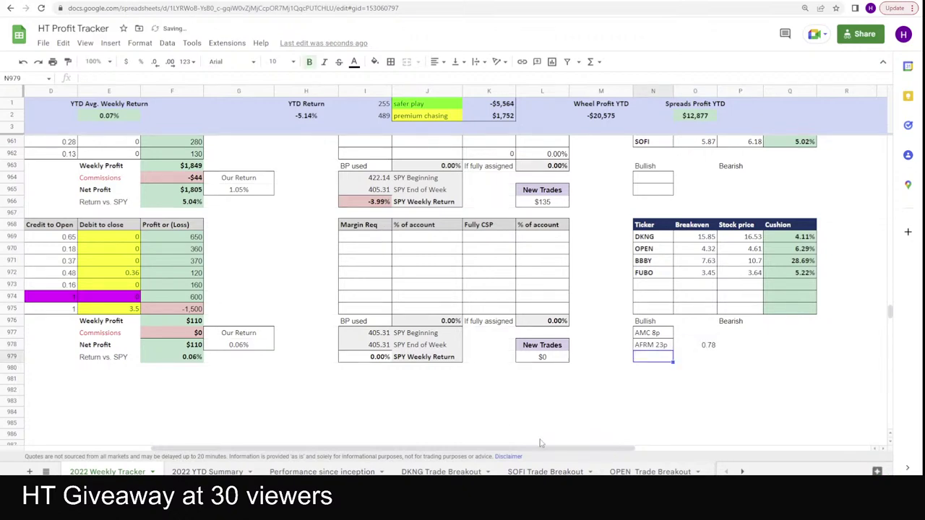
Insert two empty rows above the SPX 8/29 TBD row in the week of 8/21 table.
scroll(300, 413, "left", 5)
left_click(137, 297)
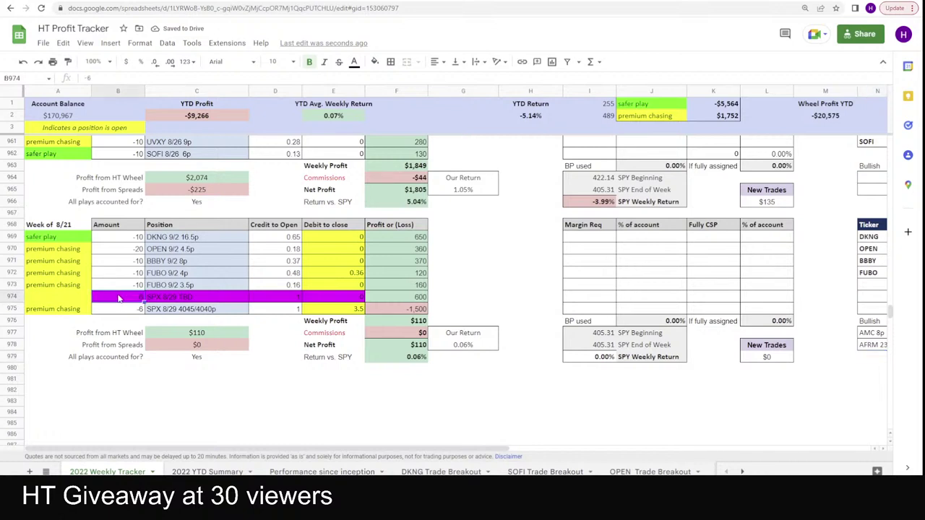
right_click(132, 295)
left_click(181, 259)
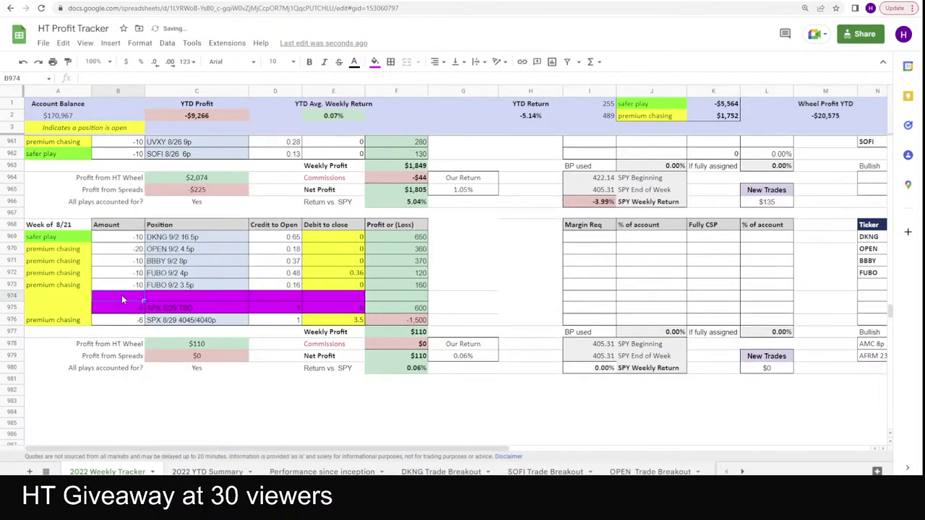
key("ctrl+y")
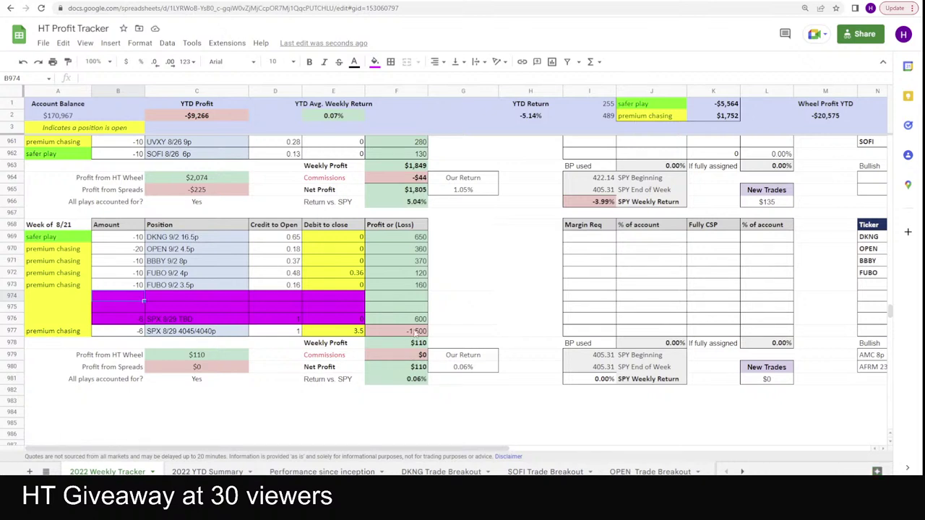
Model AFRM 9/2 23p in the first new row with amount -5 and credit 0.78, and fill down the profit formula.
type("0")
key("Tab")
type("AFRM")
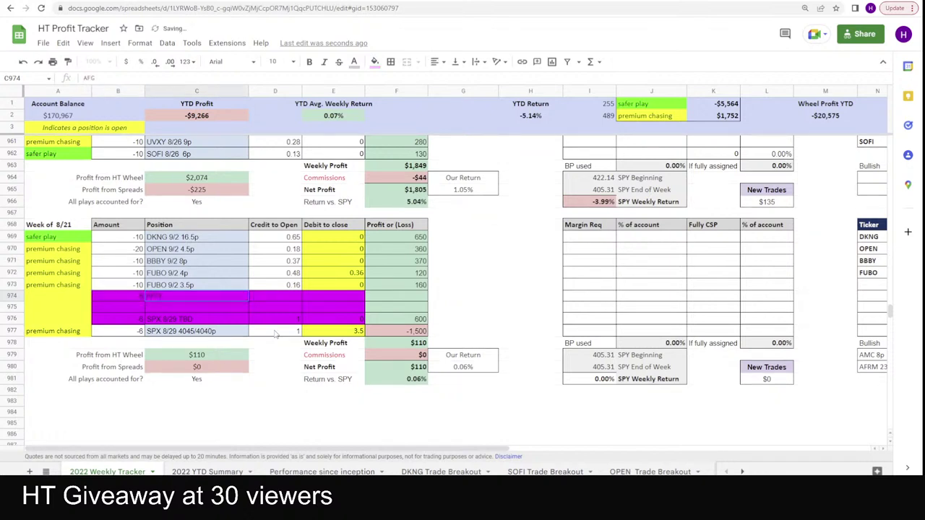
type(" 8")
type("/2 33p")
key("Tab")
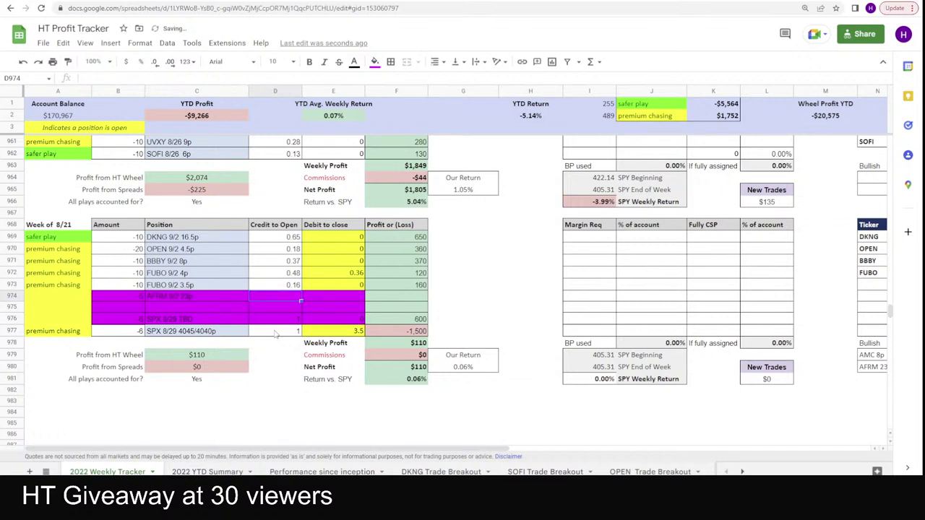
type("0.26")
key("Tab")
key("Tab")
key("shift+Up")
key("ctrl+d")
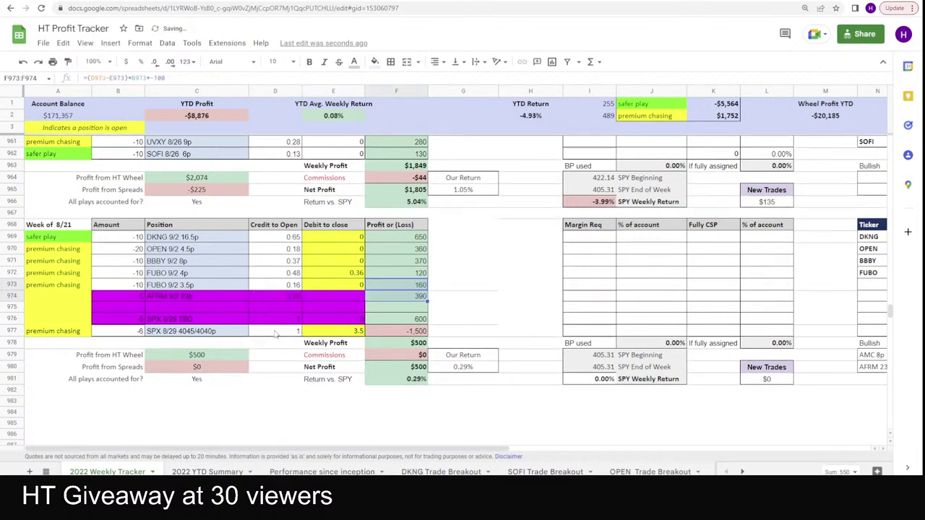
left_click(413, 299)
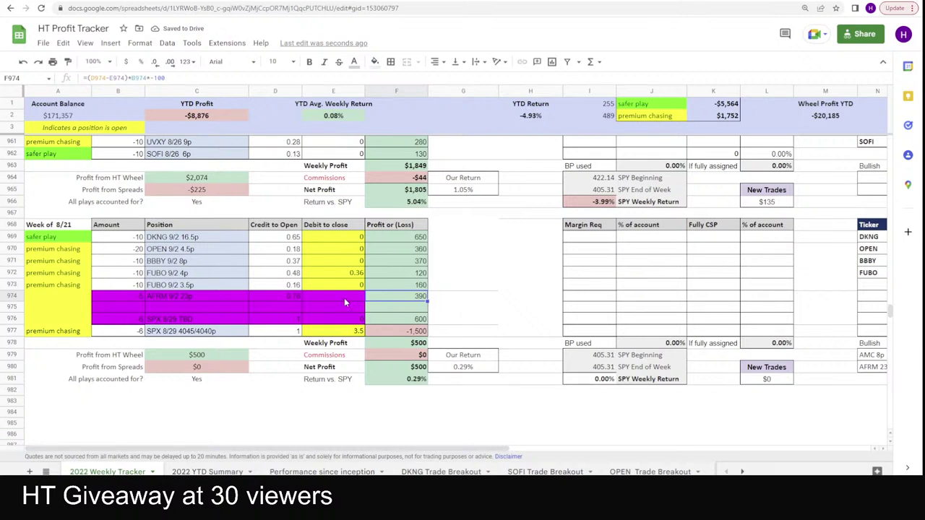
Model AMC 9/2 8p in the second new row with amount -10, credit 0.21 and profit formula =(D975-E975)*B975*-100.
left_click(135, 309)
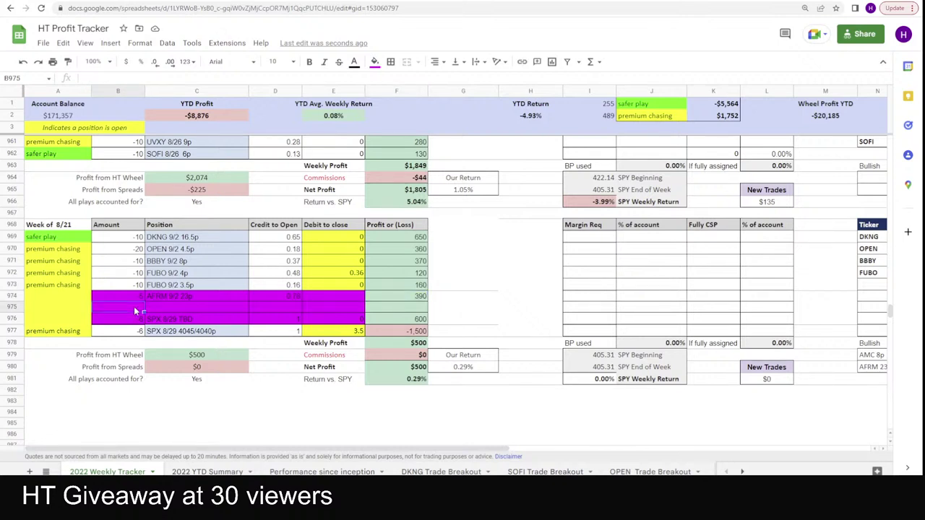
key("Tab")
type("AMC")
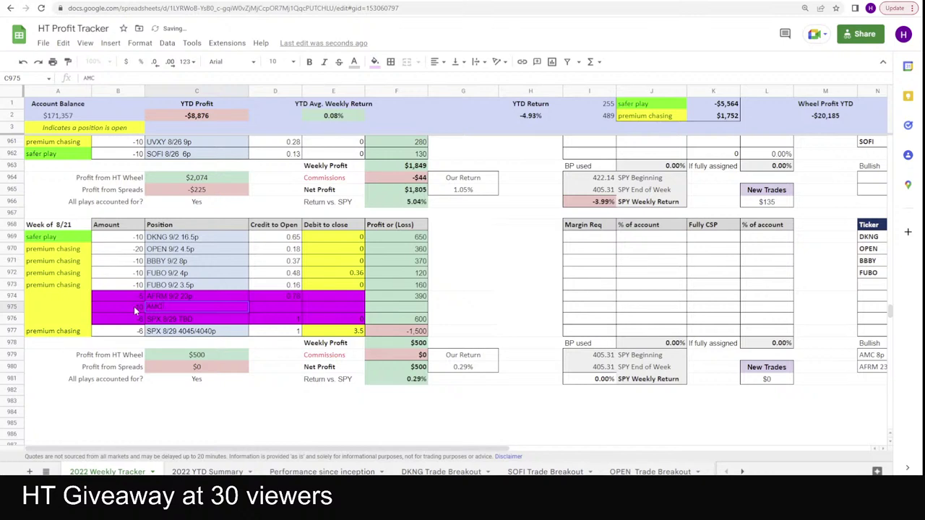
type(" 9/2 8p")
key("Tab")
type("0.31")
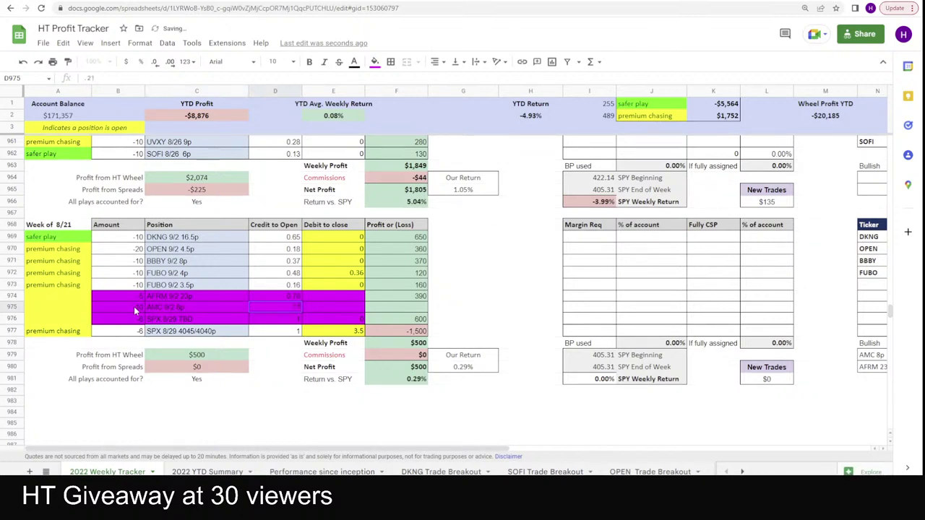
key("Return")
key("Up")
key("Right")
key("Right")
key("Right")
key("Right")
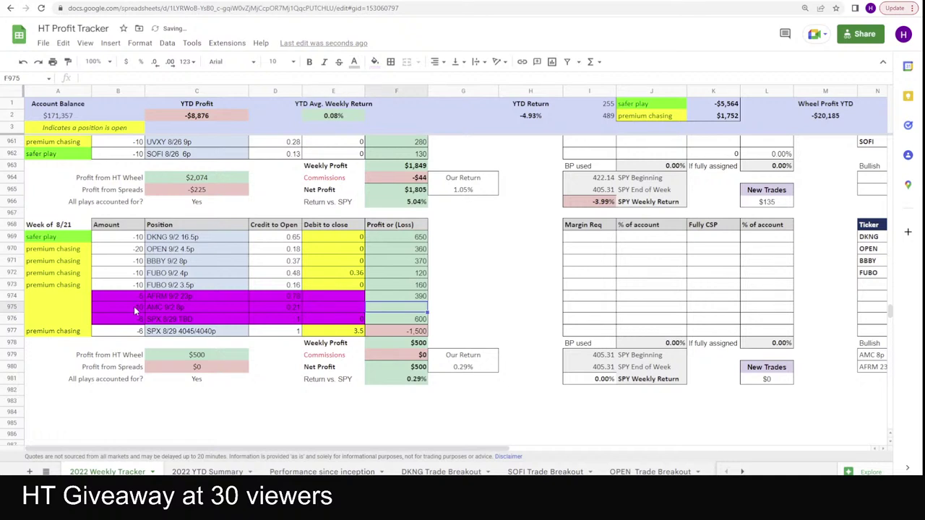
type("=(D975-E975)*B975*-100")
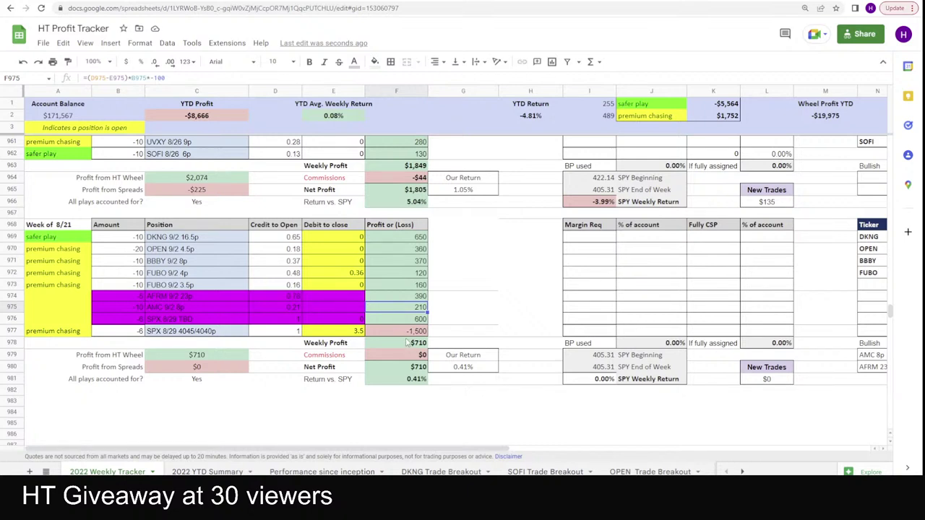
Total the profits of the AFRM 9/2 23p, AMC 9/2 8p and SPX 8/29 TBD rows to compare with the SPX 8/29 4045/4040p loss.
left_click(409, 333)
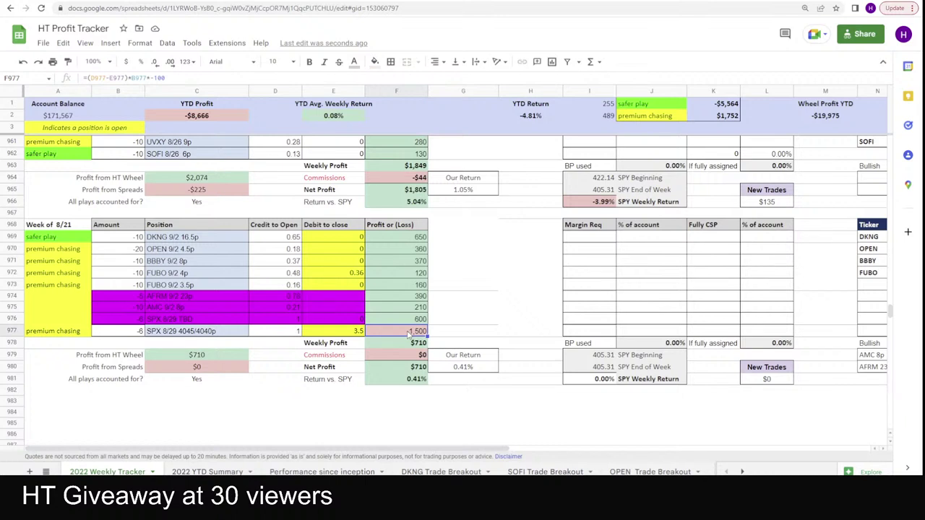
left_click(410, 297)
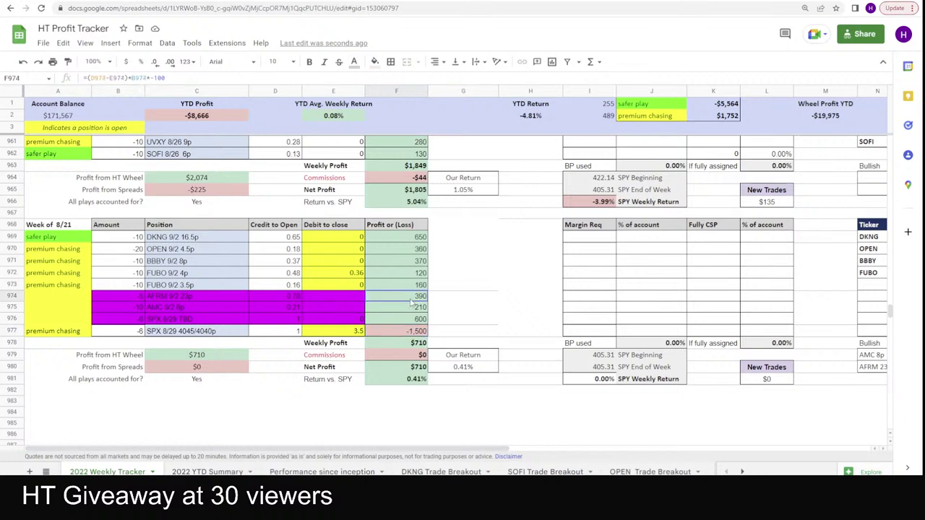
left_click(410, 312, "shift")
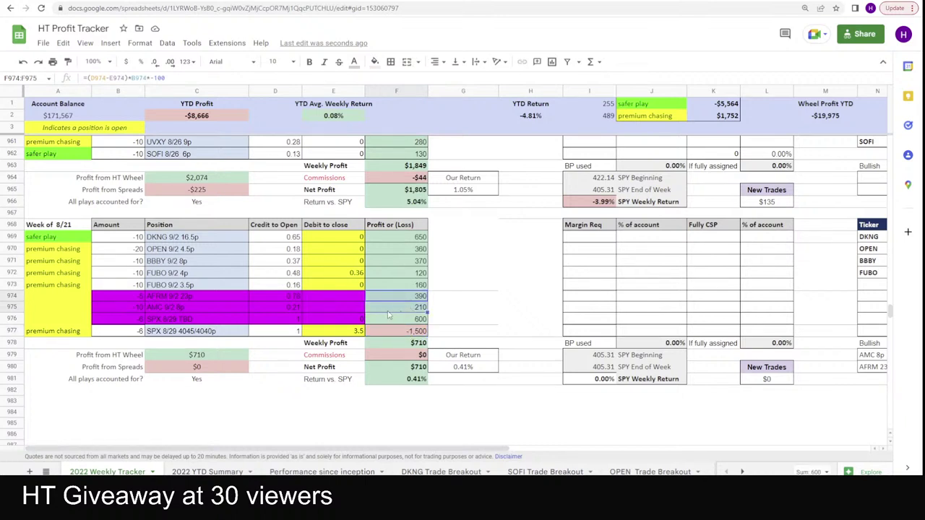
left_click(409, 318, "shift")
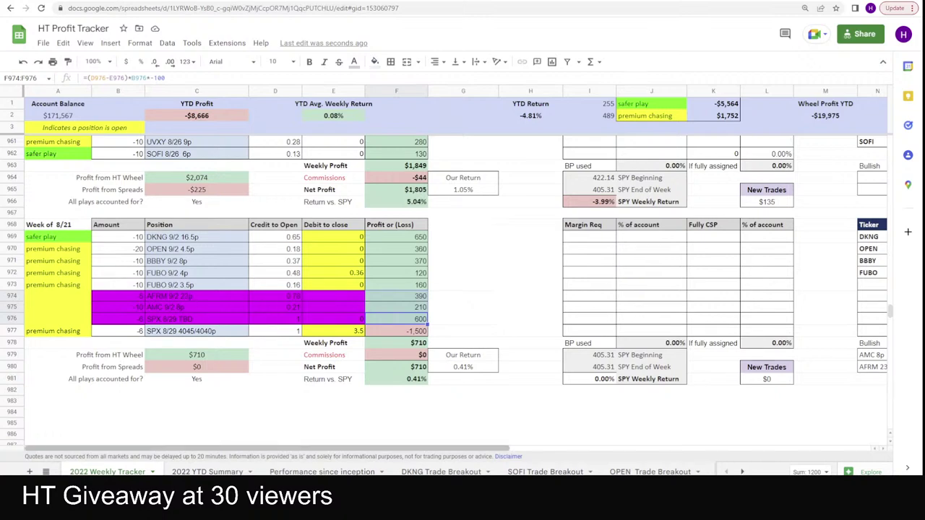
Switch to the trading platform and view the AFRM chart on the 20 D : 1h time frame with a wider price range.
left_click(293, 443)
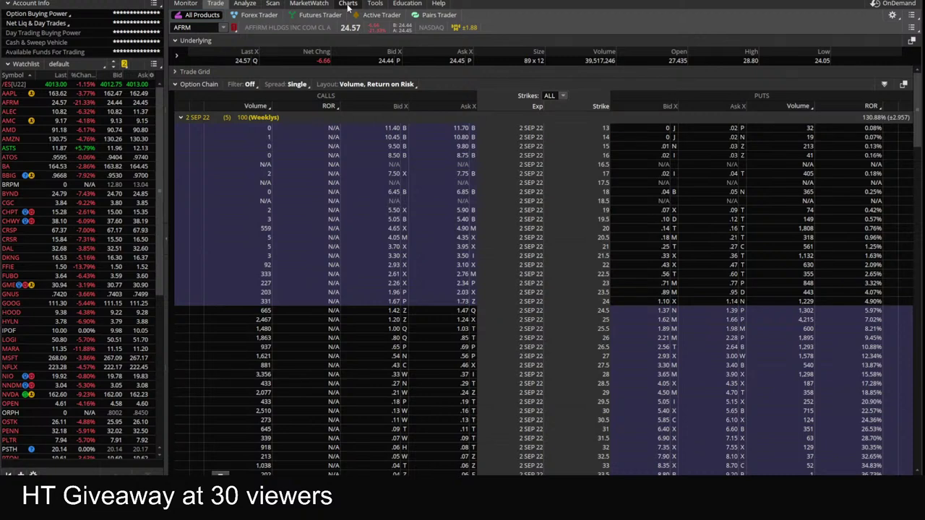
left_click(348, 3)
left_click(718, 28)
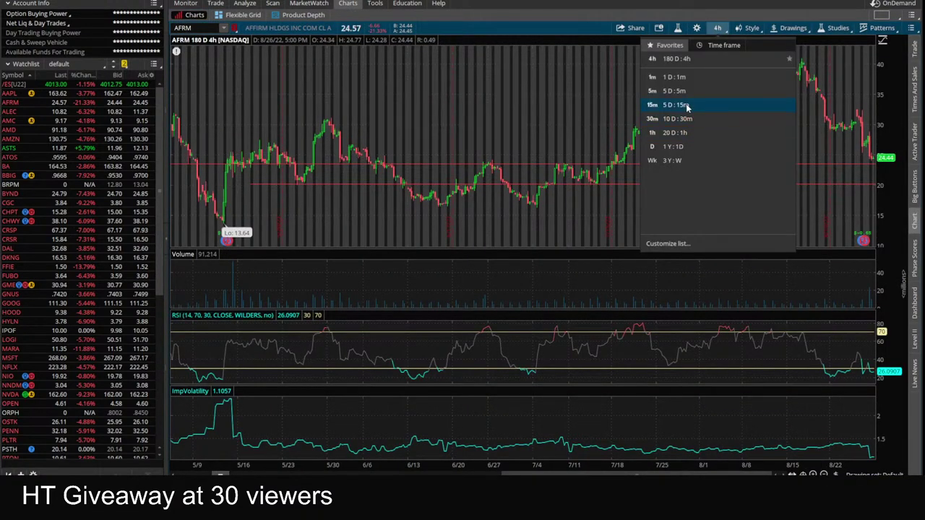
left_click(688, 133)
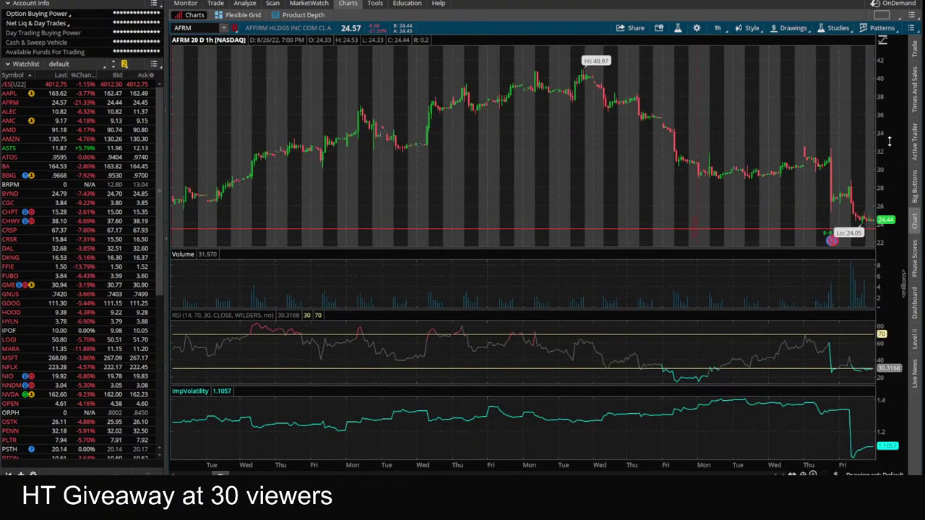
left_click_drag(889, 142, 889, 167)
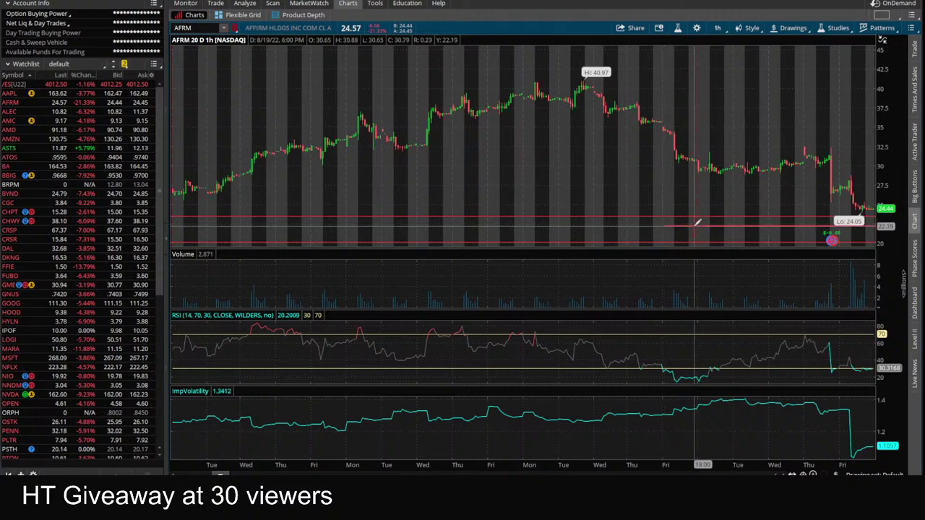
Place a price level at about $22.25 on the AFRM chart and show it on the 5 D : 5m time frame.
right_click(697, 225)
left_click(738, 296)
left_click(717, 27)
left_click(681, 91)
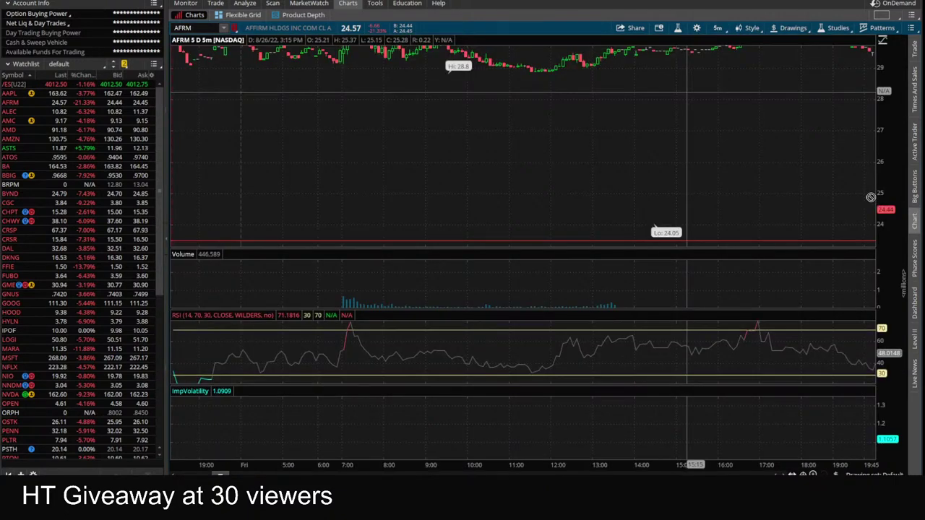
left_click_drag(894, 100, 894, 136)
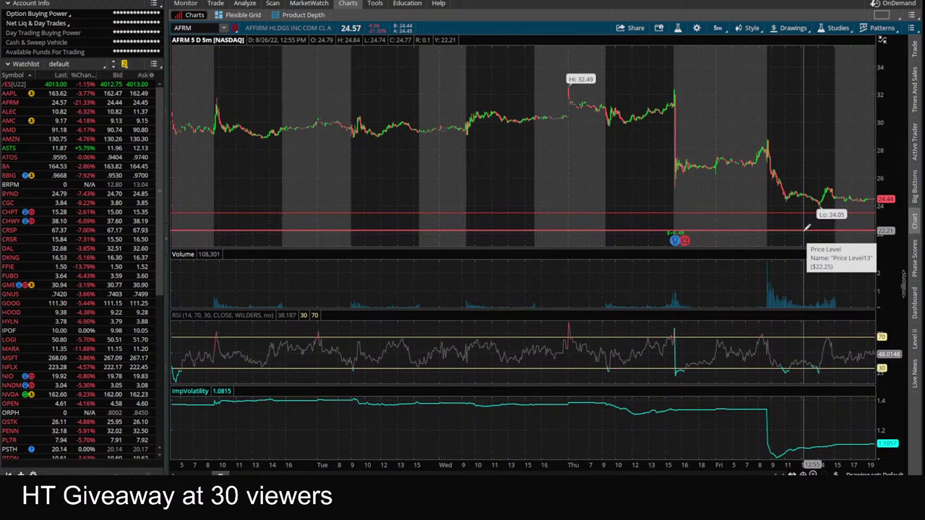
Compare the modelled AFRM 9/2 23p row in the HT Profit Tracker with the lower price levels on the five-day AFRM chart.
left_click(246, 510)
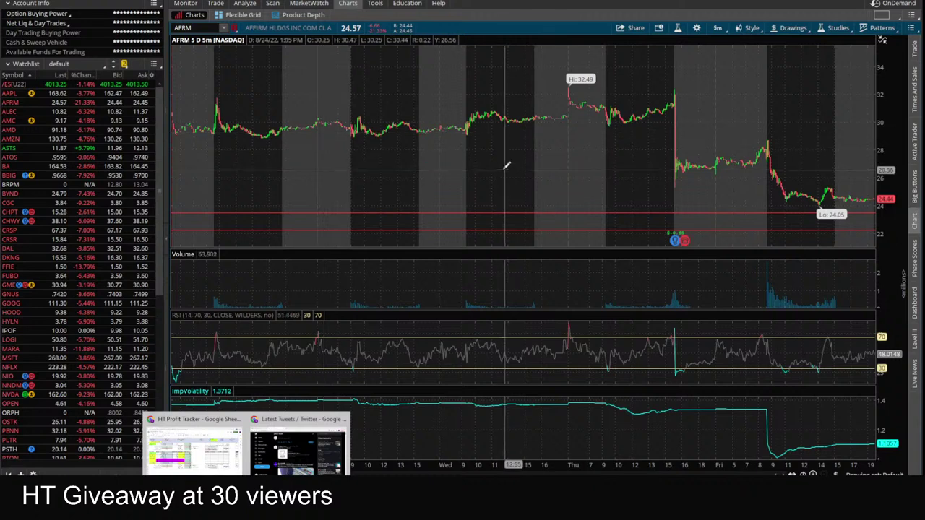
left_click(210, 455)
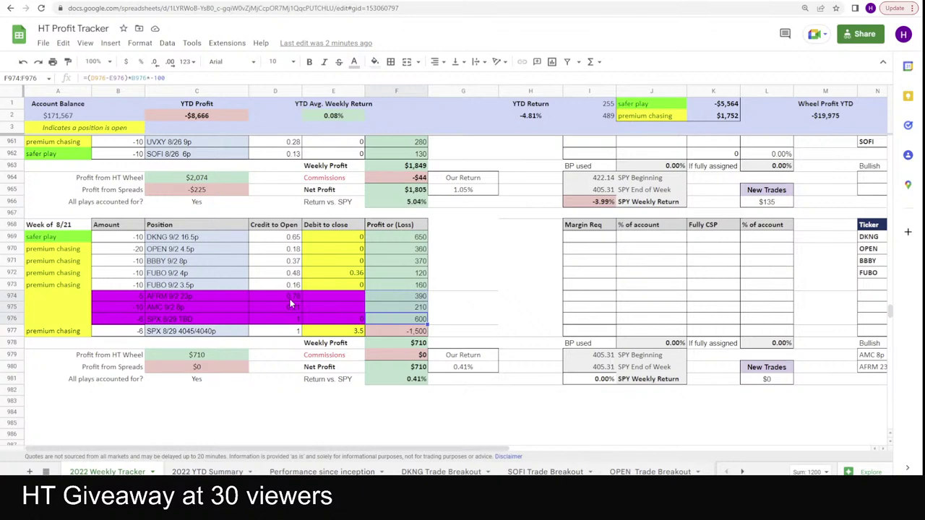
key("alt+Tab")
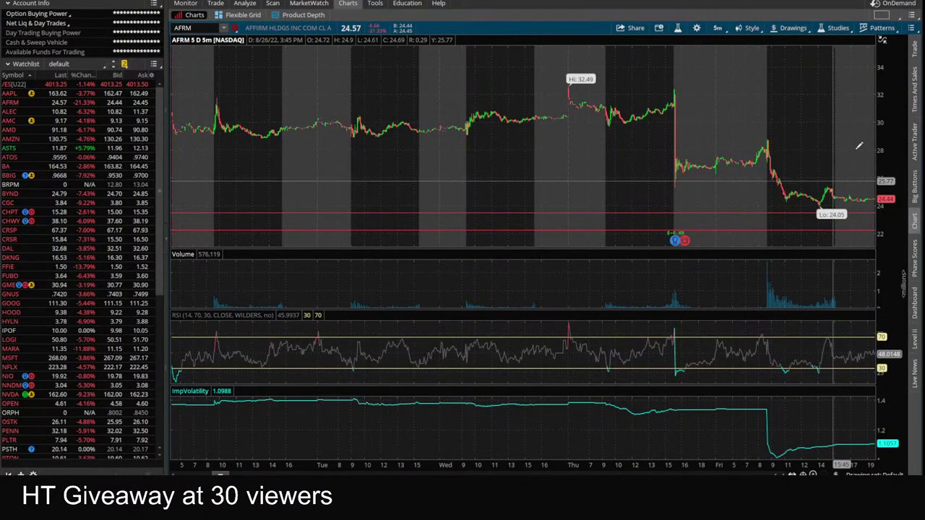
left_click_drag(884, 138, 871, 213)
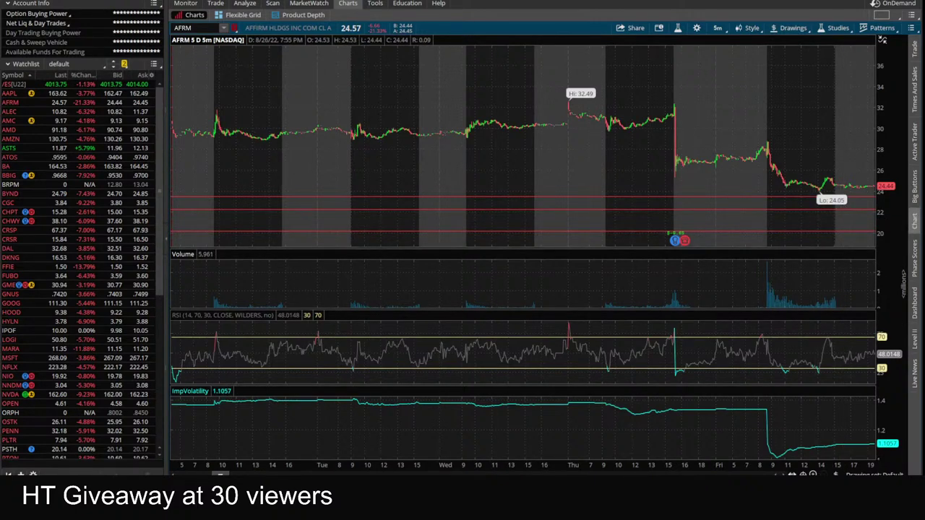
Return to the HT Profit Tracker and total the profits of the AFRM 7/15 22p and 20p trades in the week of 7/10.
left_click(190, 444)
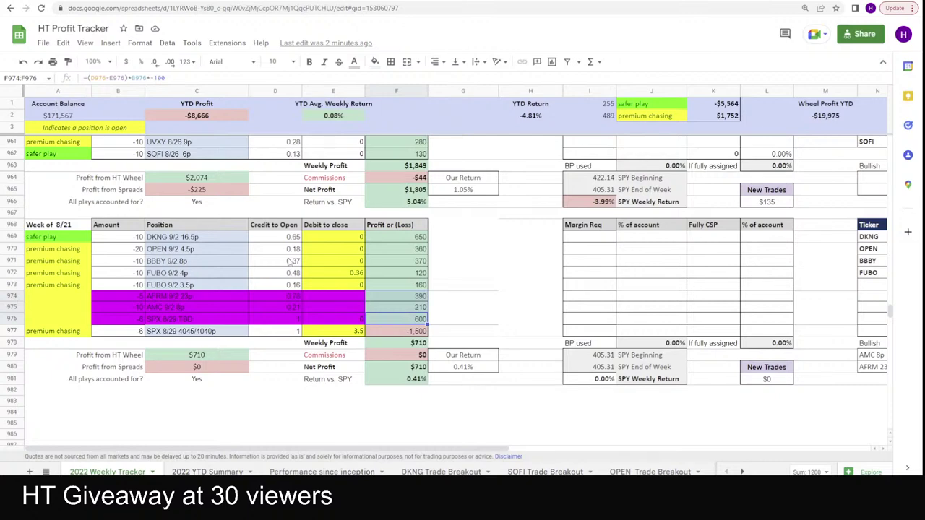
scroll(290, 262, "up", 10)
scroll(294, 286, "up", 10)
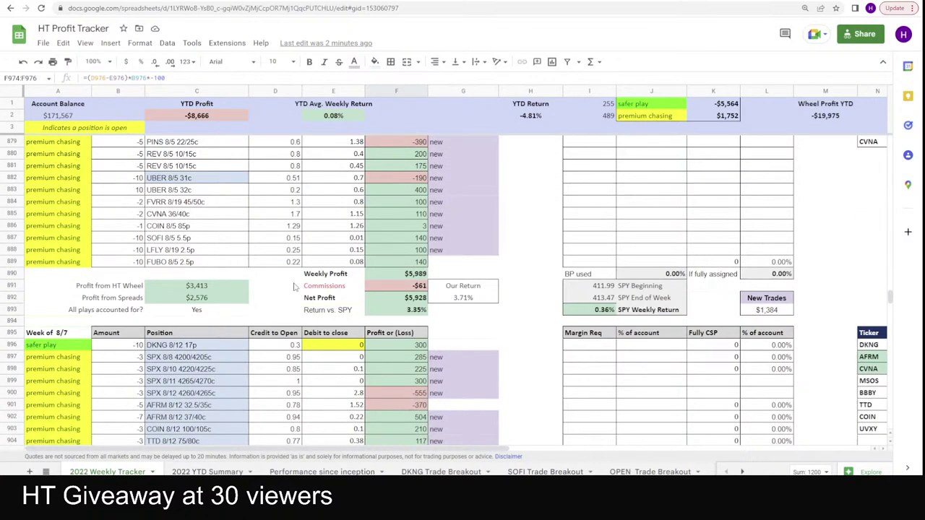
scroll(294, 286, "up", 15)
scroll(294, 286, "up", 7)
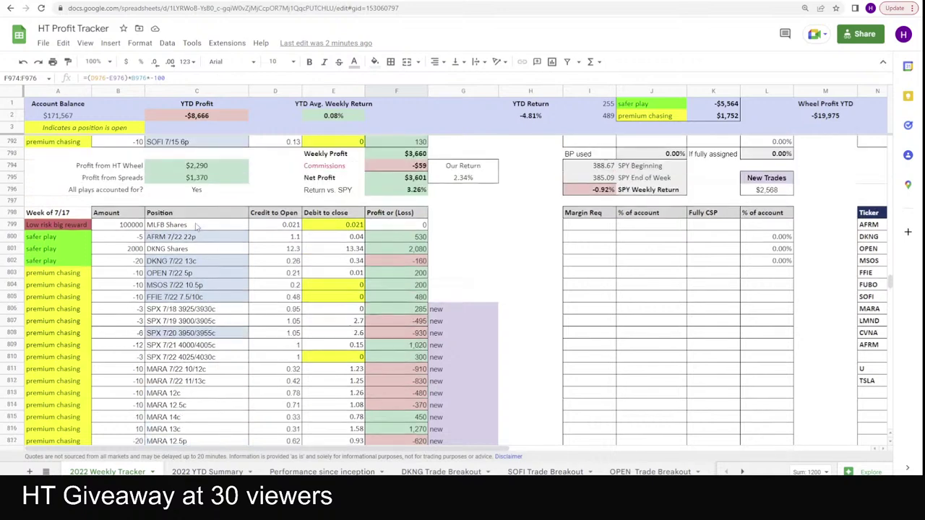
scroll(196, 228, "up", 9)
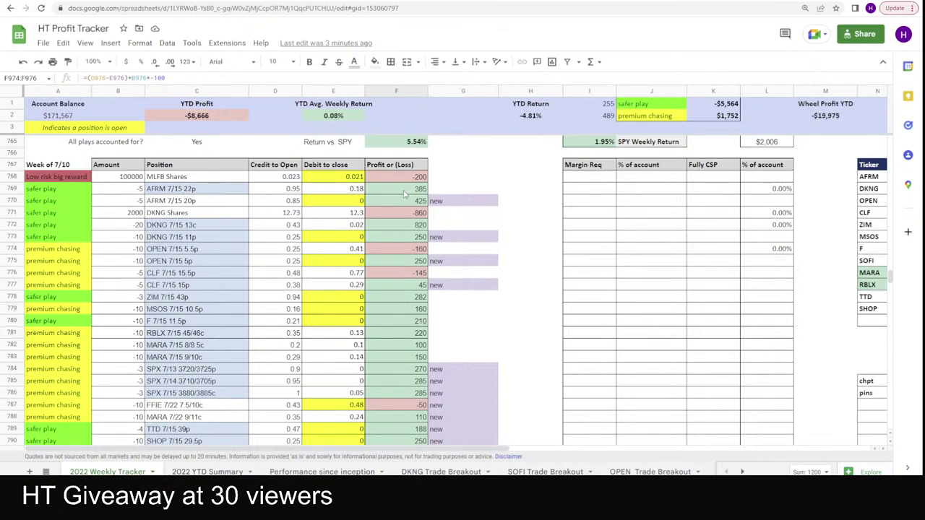
left_click_drag(404, 194, 401, 208)
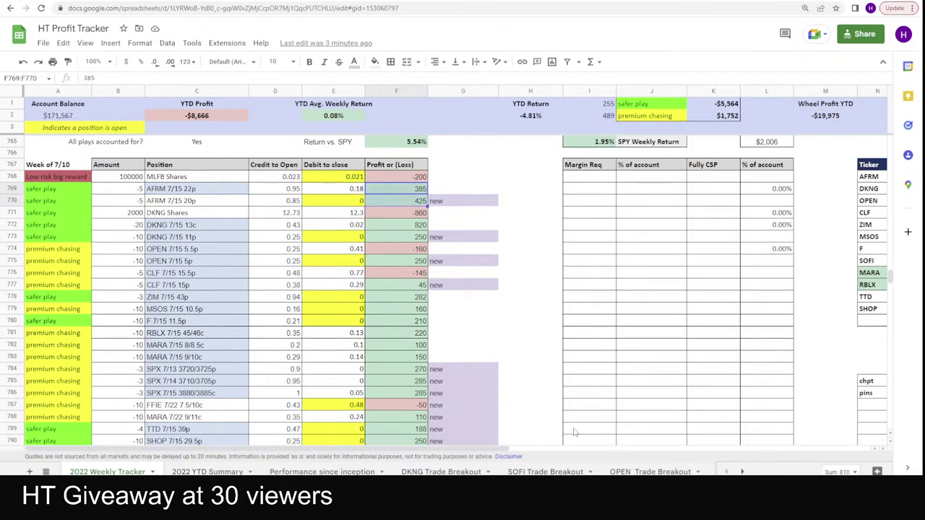
Go back to the week of 8/21 table and inspect the profit formula of the AFRM 9/2 23p row.
scroll(513, 341, "down", 20)
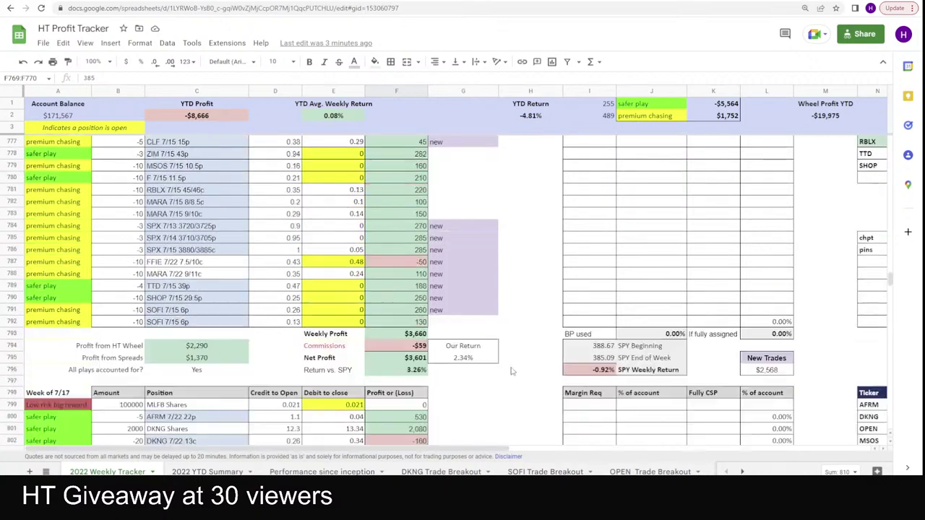
scroll(504, 392, "down", 14)
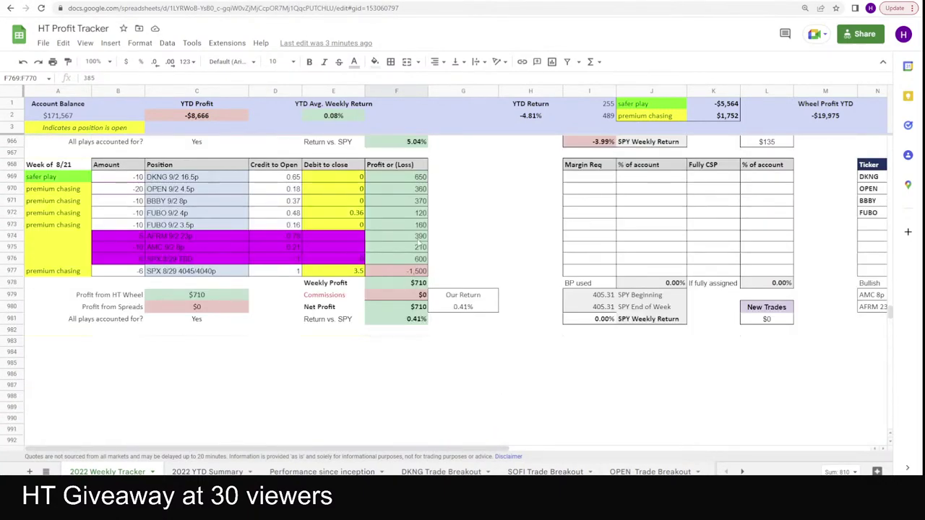
scroll(399, 241, "up", 1)
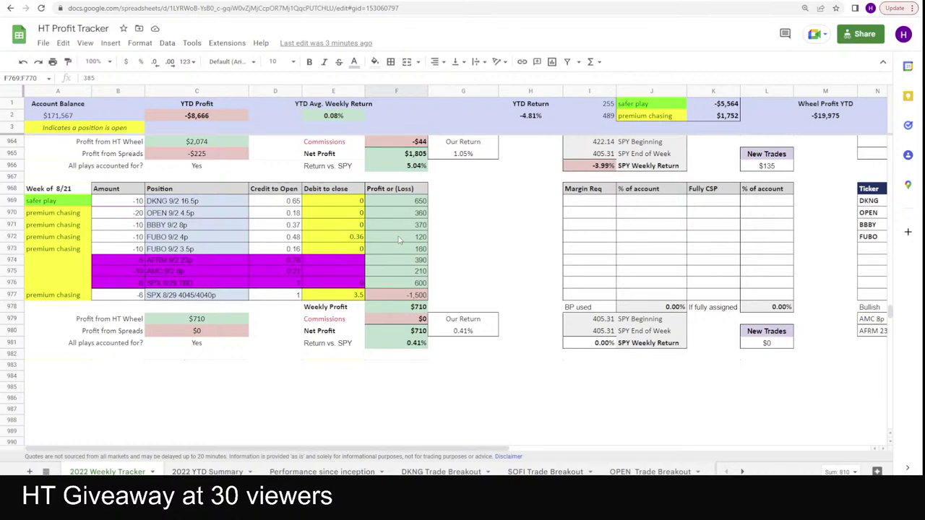
left_click(393, 264)
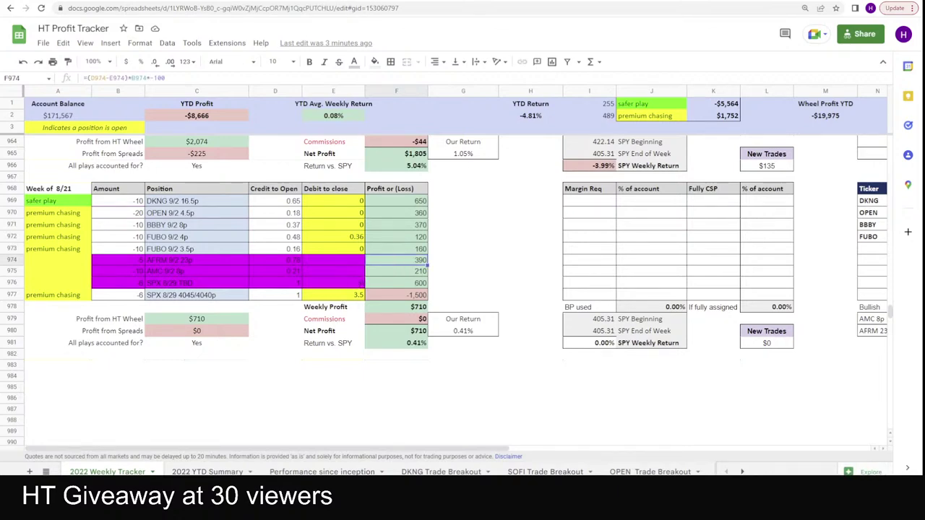
Switch to the trading platform and set the AFRM chart's time frame to 180 D : 4h.
key("alt+Tab")
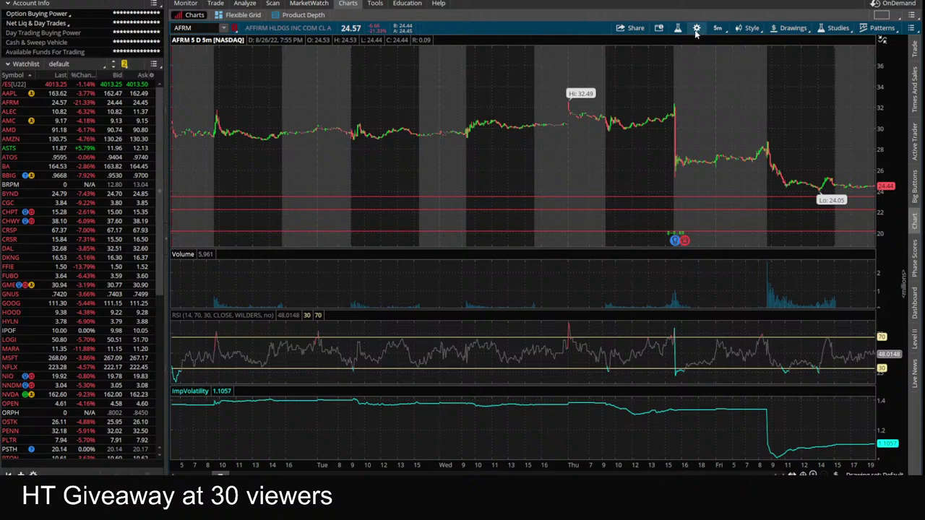
left_click(697, 28)
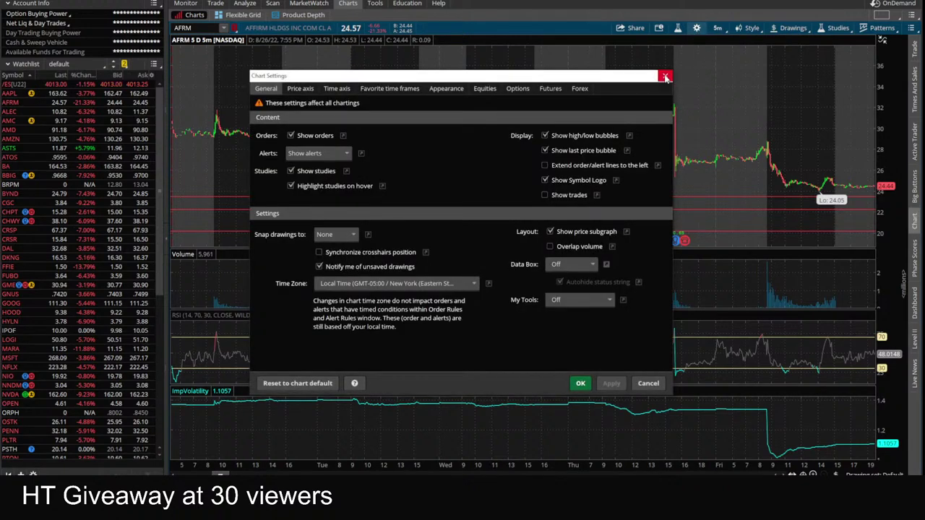
key("Escape")
left_click(718, 28)
left_click(687, 133)
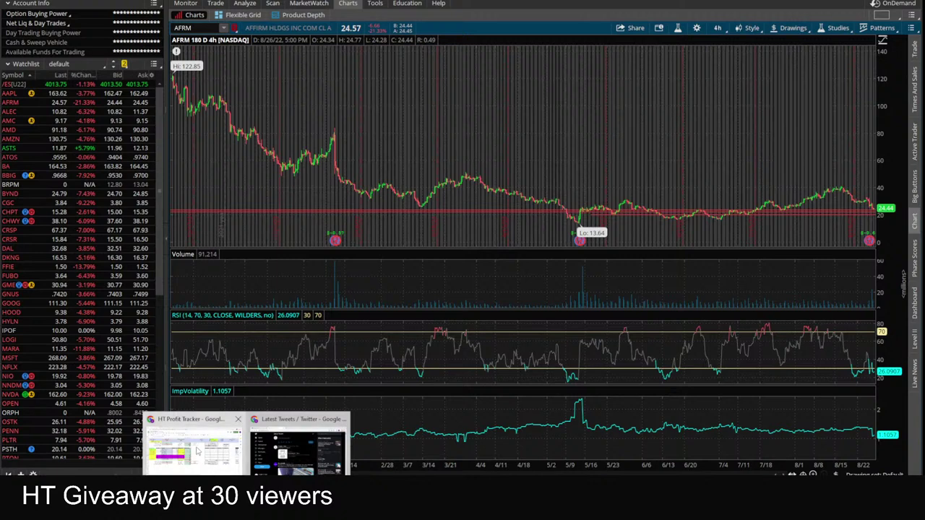
Return to the HT Profit Tracker spreadsheet and review the AFRM 9/2 23p and AMC 9/2 8p rows and their combined profit.
left_click(199, 453)
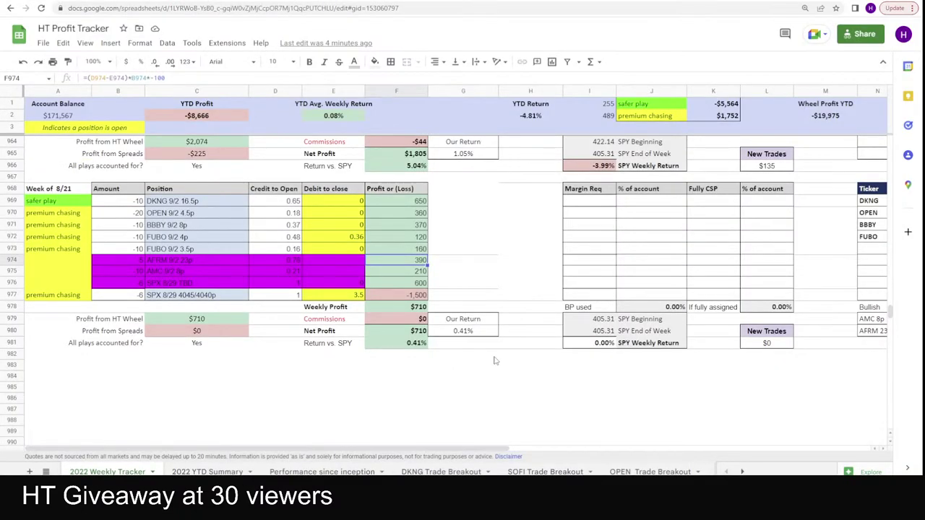
left_click(195, 274)
left_click(296, 275)
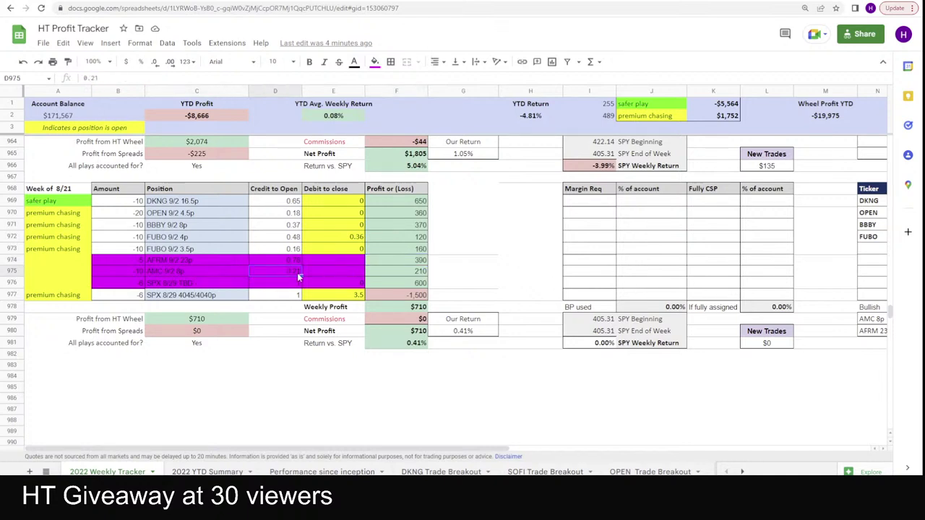
left_click(163, 258)
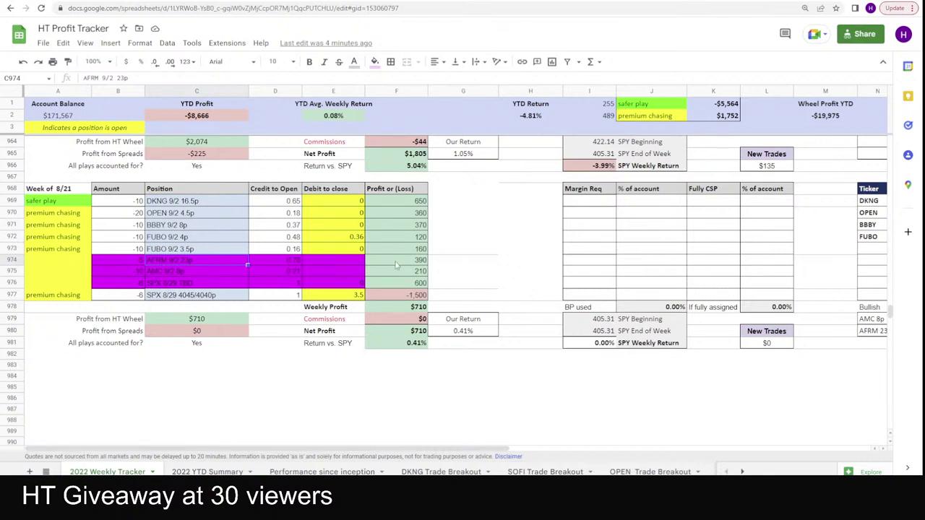
left_click_drag(395, 265, 403, 272)
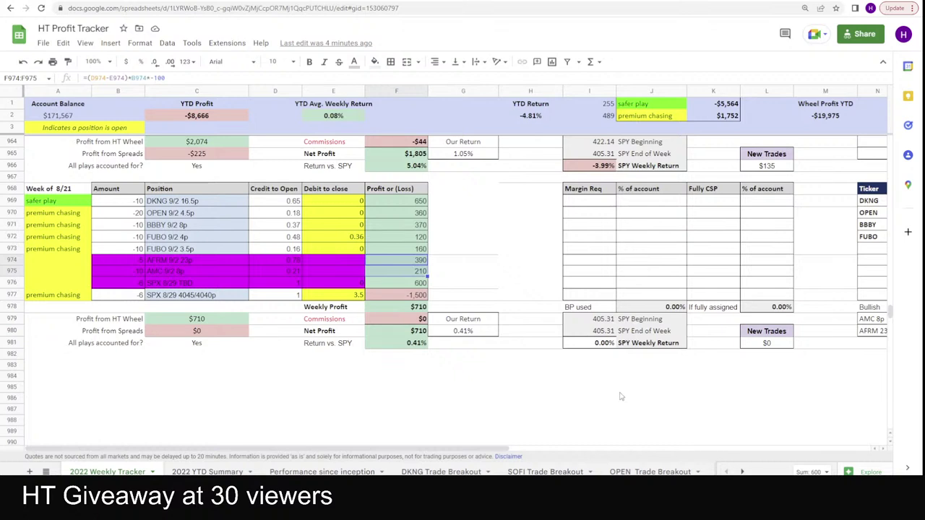
Add AFRM to the first empty row of the Ticker table with the breakeven formula =23-.78.
mouse_move(292, 475)
left_click_drag(490, 449, 659, 464)
left_click(606, 249)
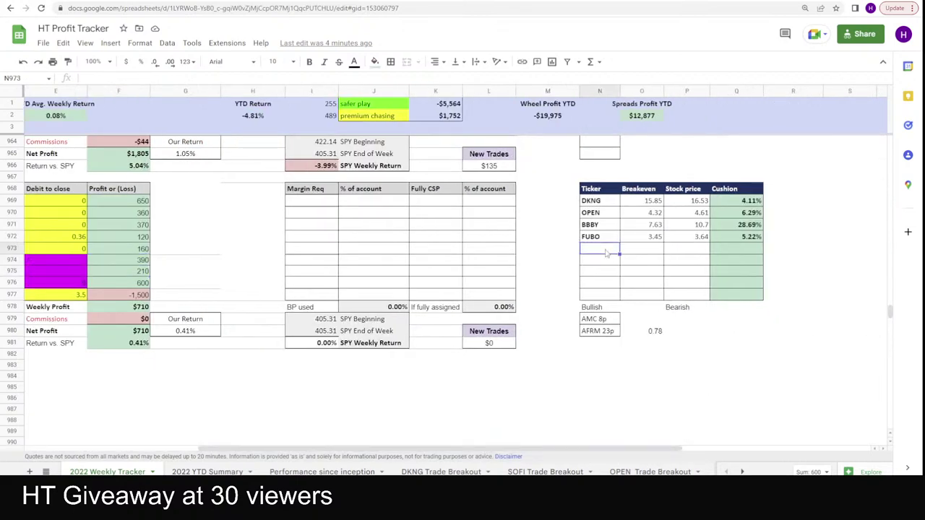
type("AFRM")
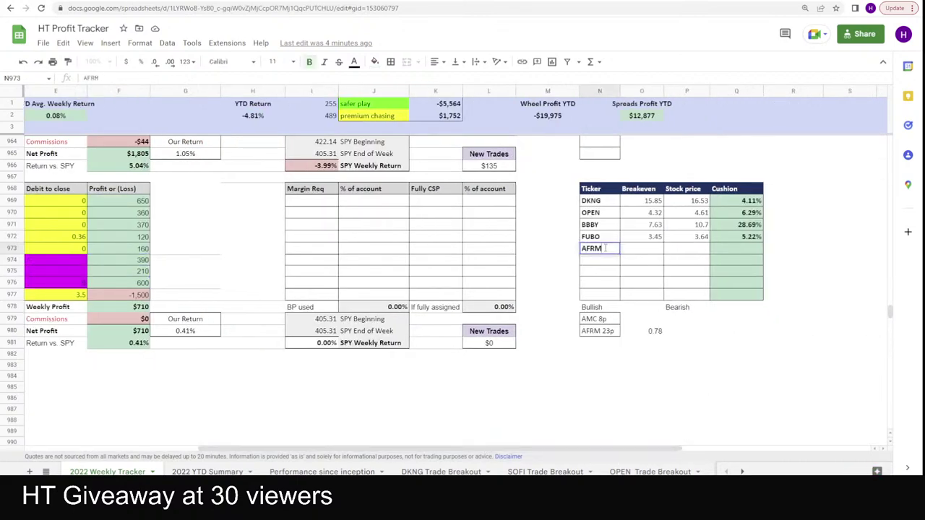
key("Tab")
type("=23-")
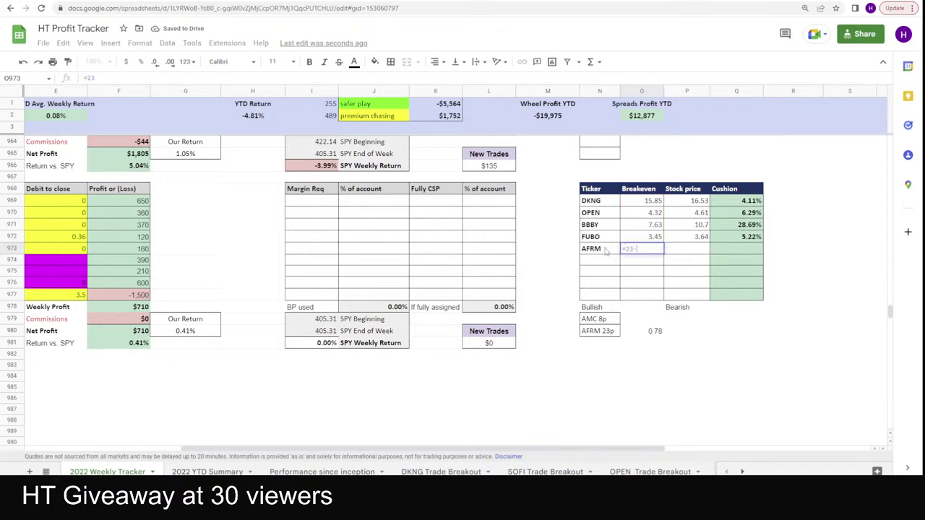
type(".78")
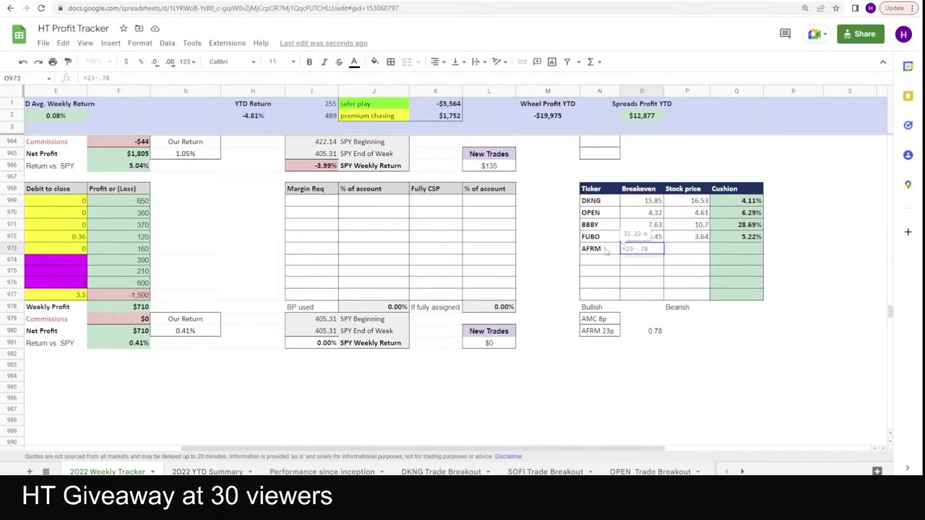
key("Return")
key("Tab")
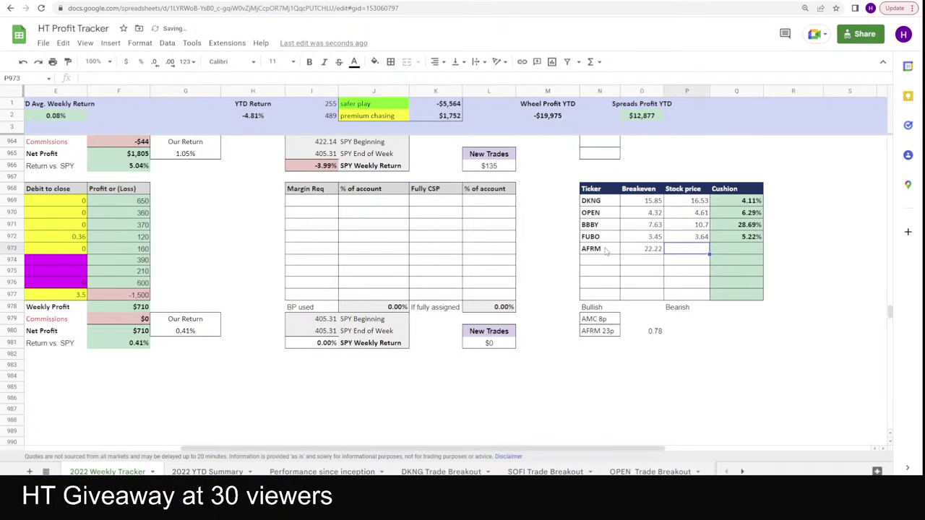
Fill in the AFRM row's stock price with =GOOGLEFINANCE(N973) and its cushion with =(P973-O973)/P973.
type("24.57")
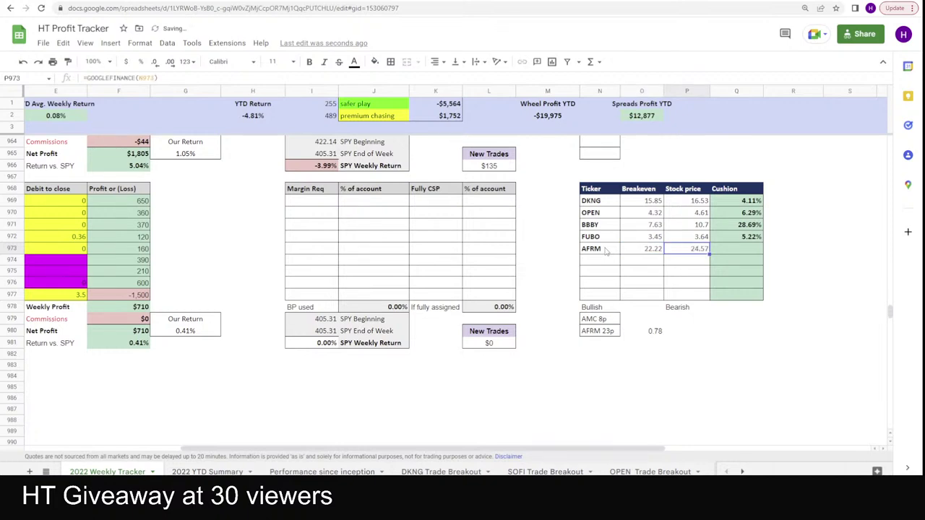
key("Tab")
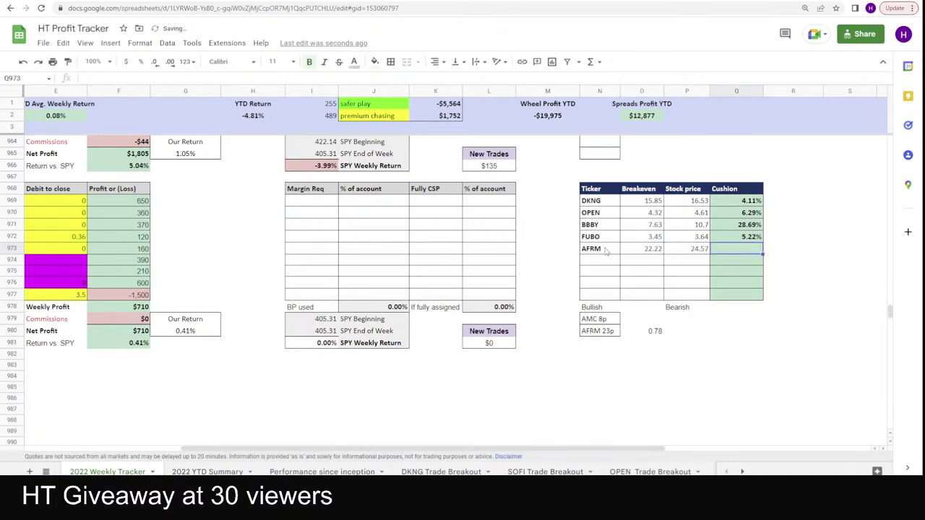
key("ctrl+d")
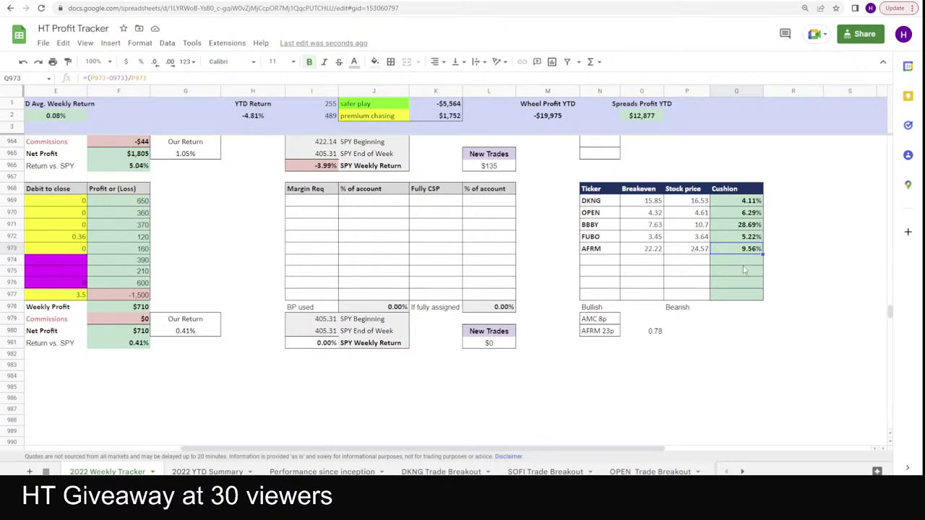
Review the previous week's net profit and the current week's SPX 8/29 4045/4040p position with its debit to close.
left_click(76, 269)
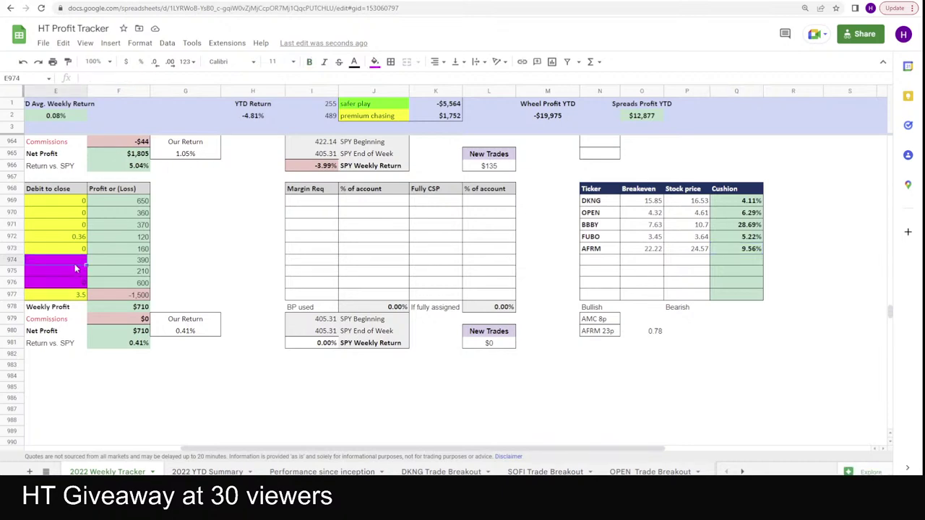
key("Home")
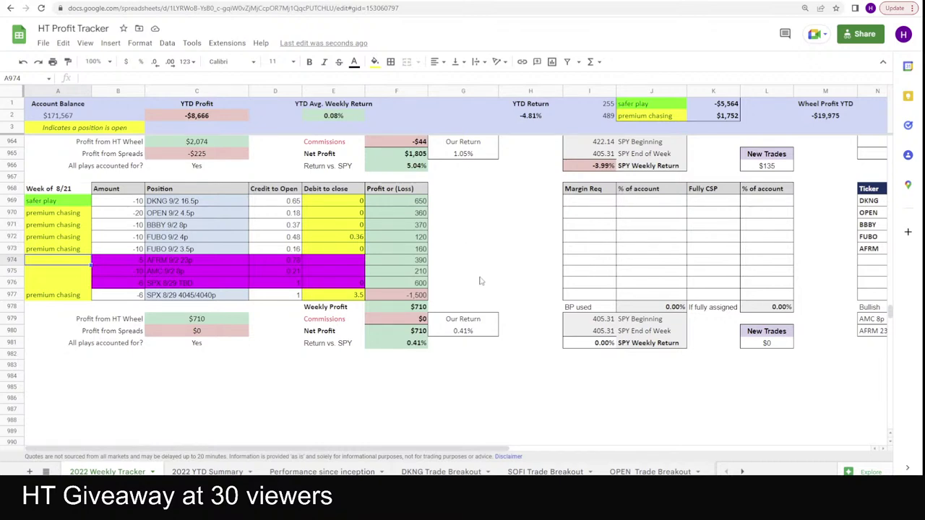
scroll(481, 281, "up", 3)
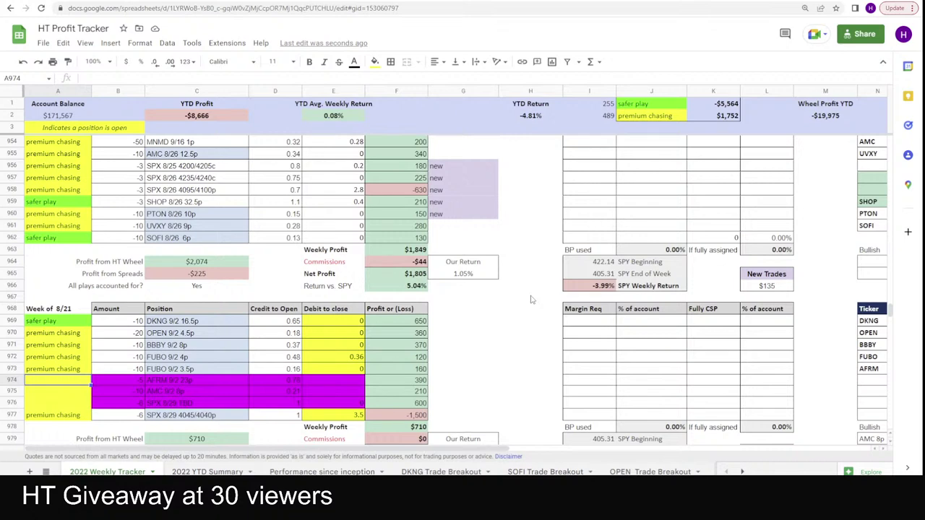
left_click(418, 277)
scroll(440, 349, "down", 4)
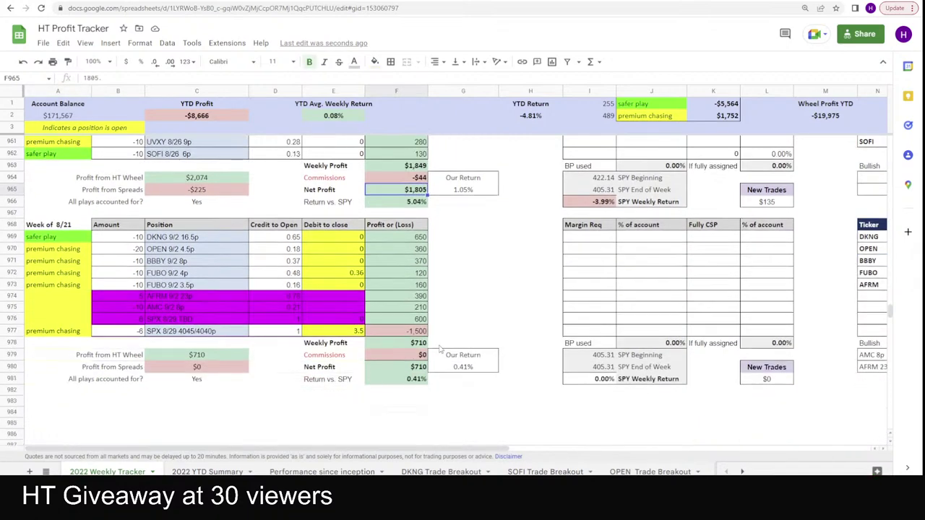
scroll(439, 350, "up", 1)
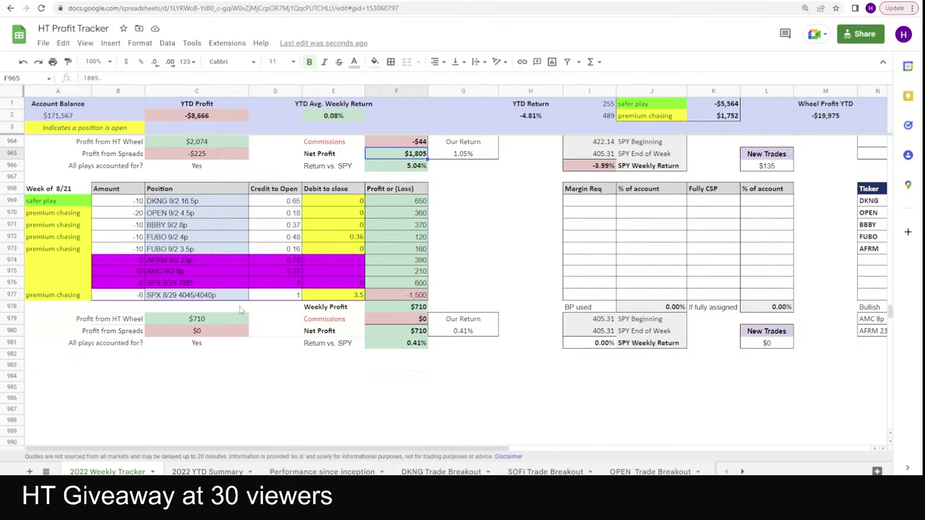
left_click(210, 297)
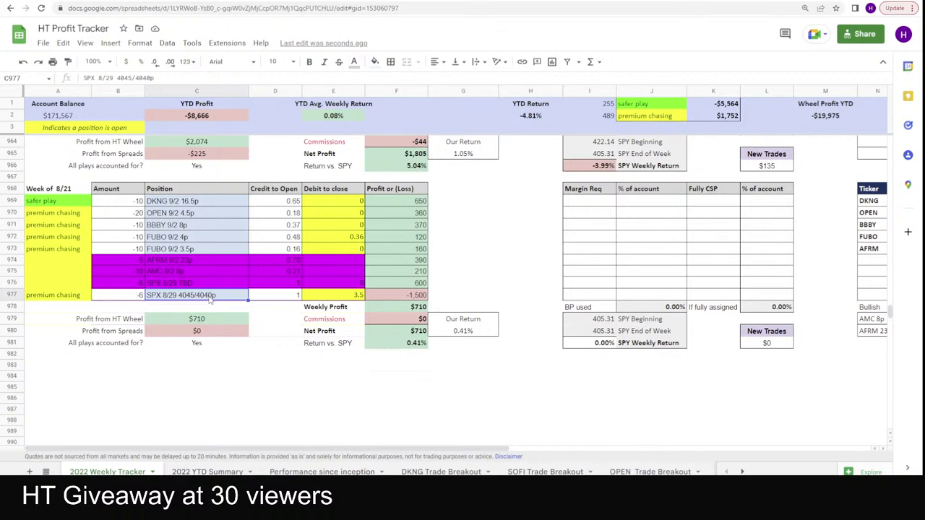
left_click(354, 298)
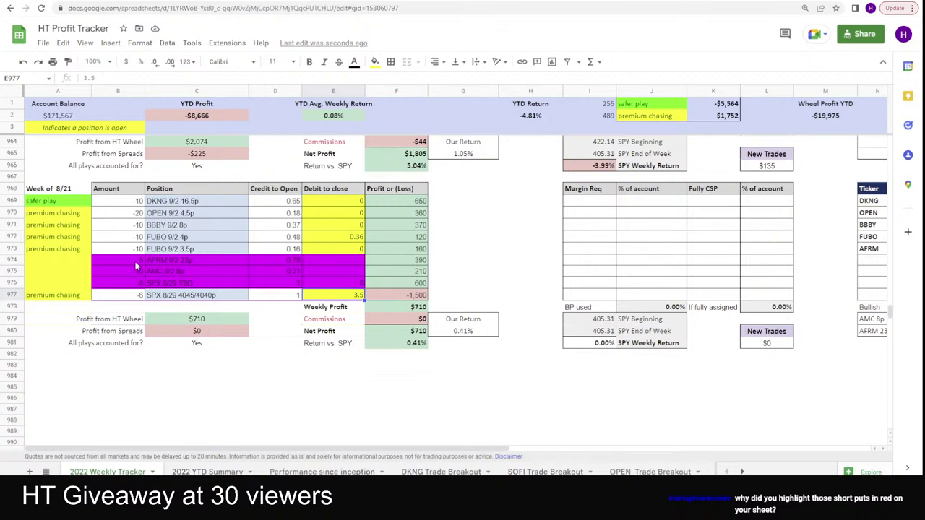
left_click(74, 261)
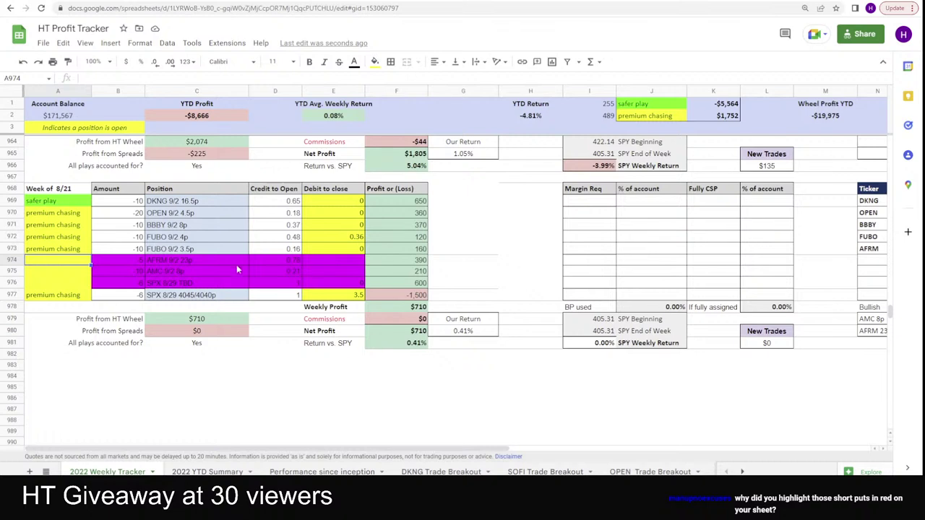
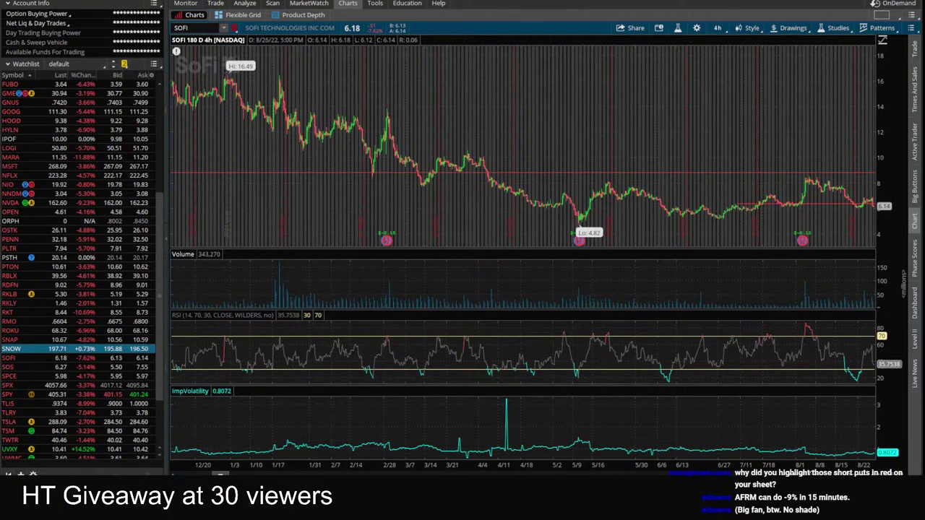
Switch back to the HT Profit Tracker spreadsheet and insert a row above the SPX 8/29 TBD position.
mouse_move(220, 473)
left_click(187, 436)
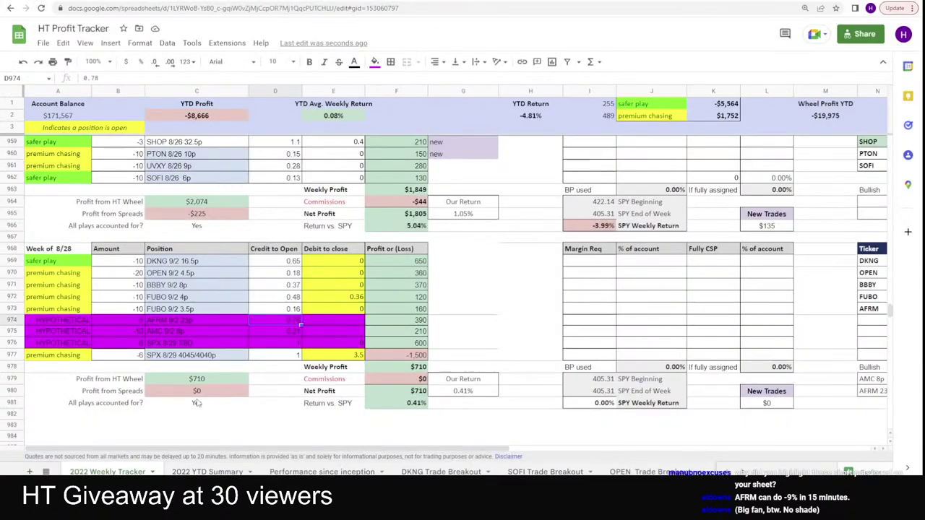
left_click(180, 345)
right_click(180, 344)
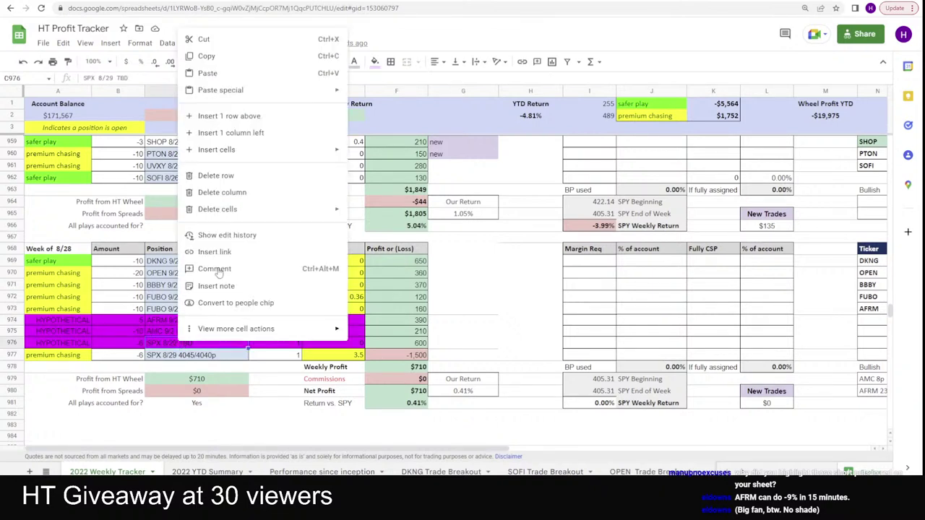
left_click(229, 116)
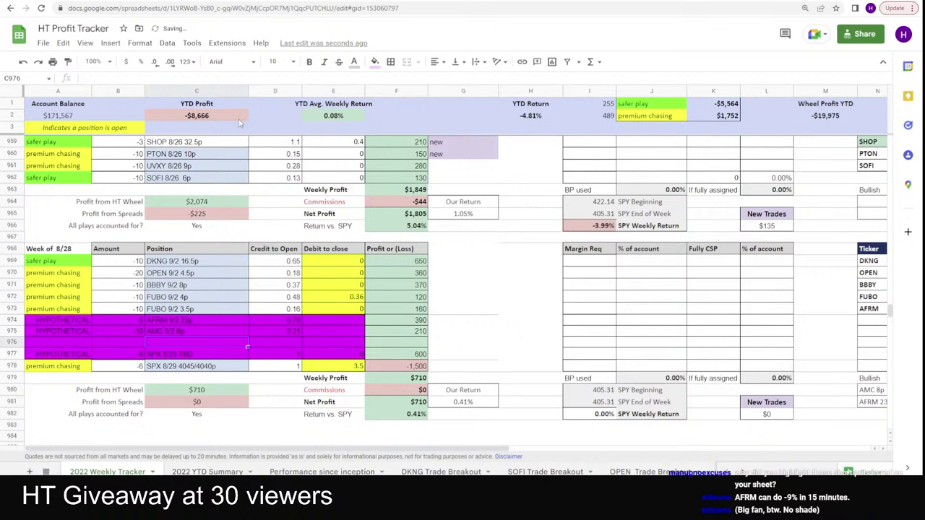
Enter the position SOFI 9/2 6p in the new row with amount -10 and credit to open 0.17.
key("Left")
type("-10")
key("Tab")
type("SOFI 9/2 6p")
key("Tab")
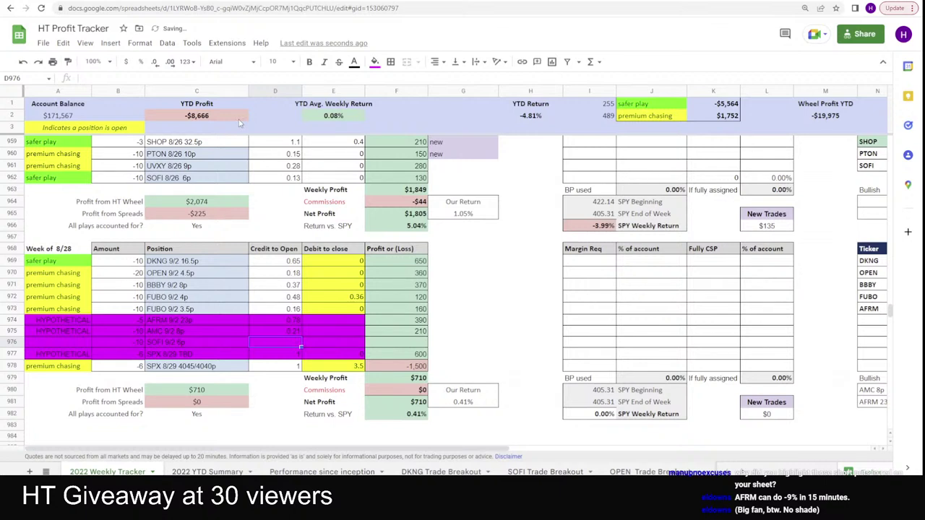
type("0.17")
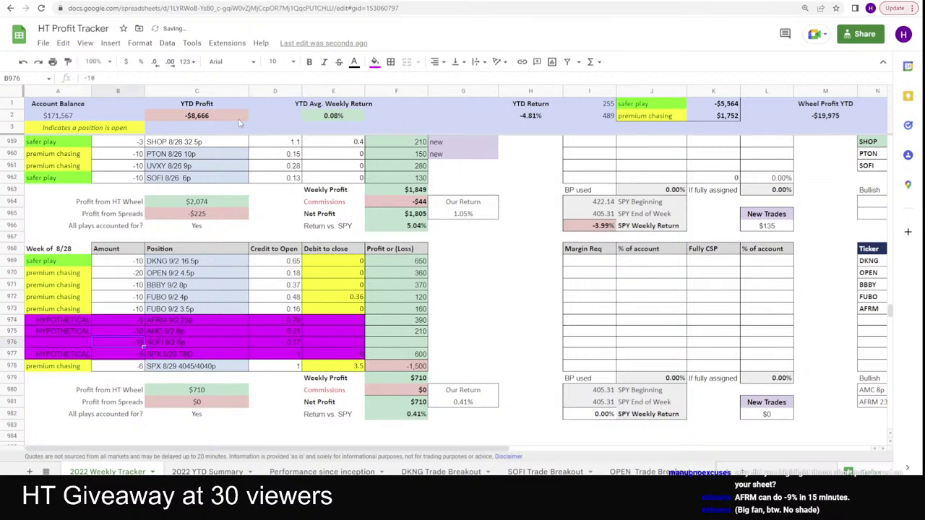
Fill in the SOFI row's profit formula =(D976-E976)*B976*-100 and select the purple rows' profit cells to check their sum.
key("Tab")
key("Tab")
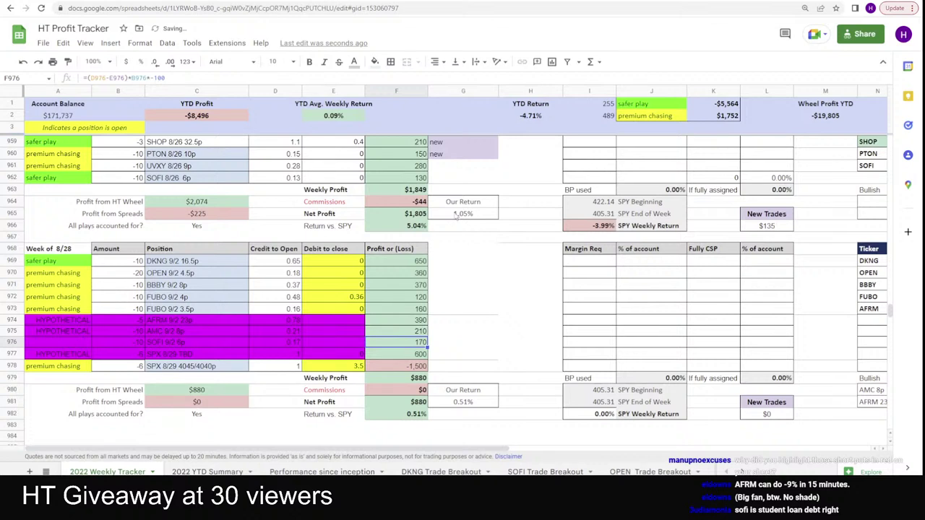
left_click_drag(416, 353, 416, 320)
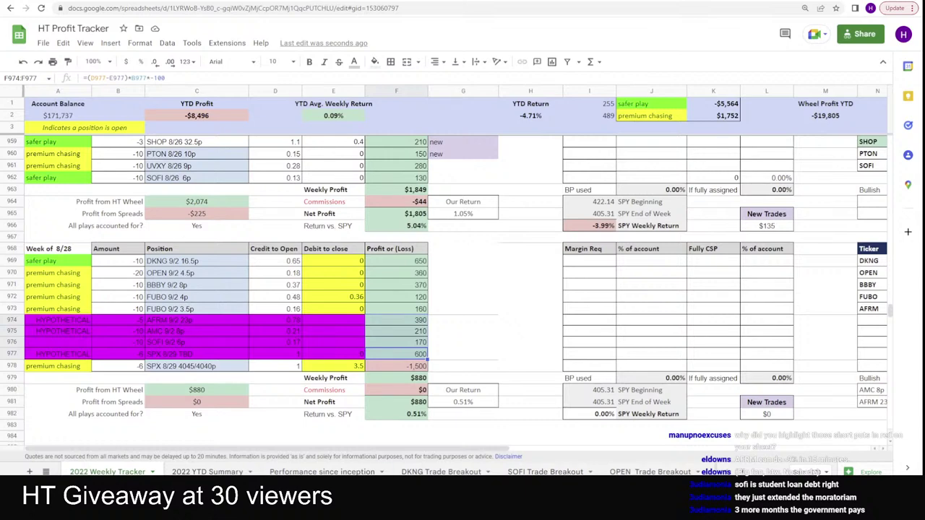
Switch to the trading platform and set the SOFI chart's time frame to 20 D : 1h.
key("alt+Tab")
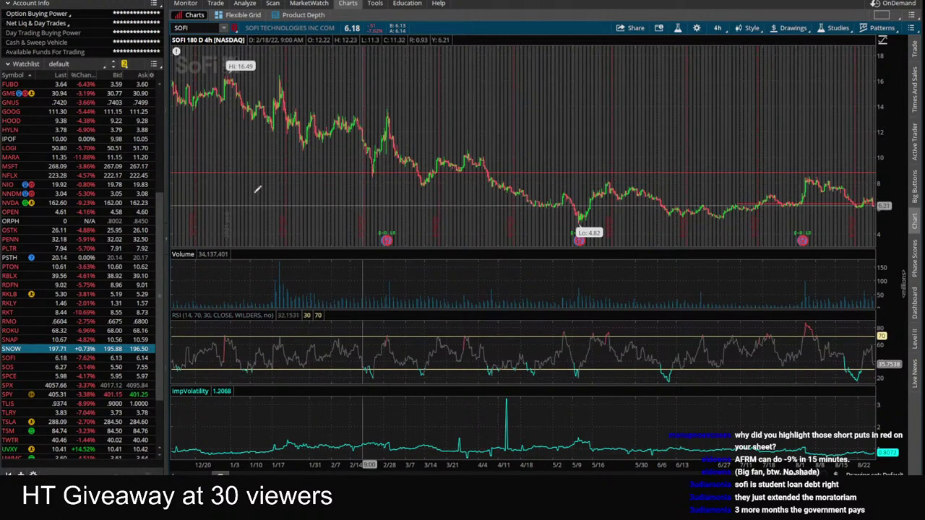
scroll(88, 239, "up", 7)
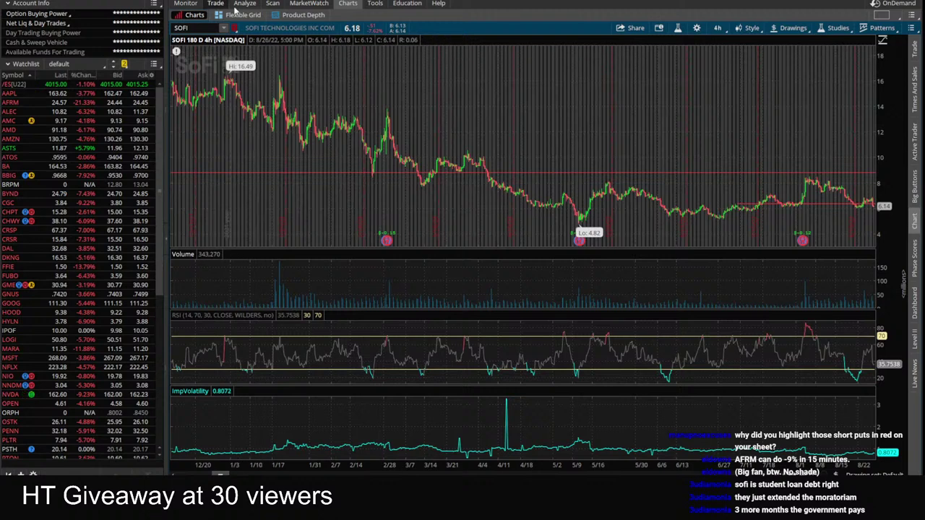
left_click(718, 27)
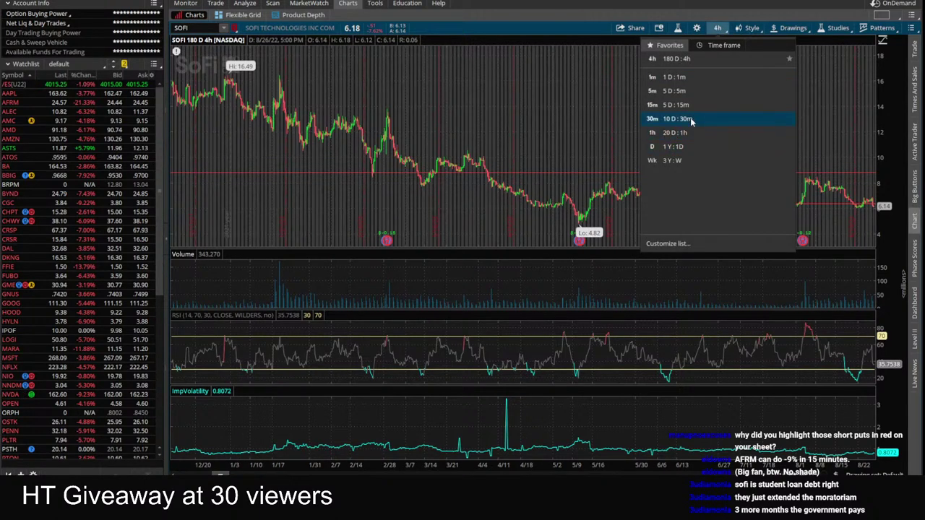
left_click(690, 133)
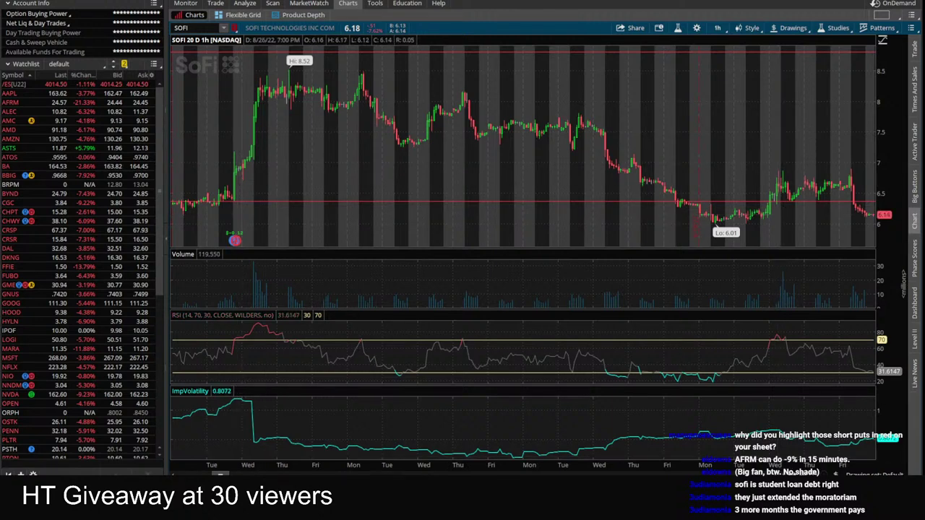
Check the SOFI 9/2 6p row in the HT Profit Tracker and draw a horizontal line at about 5.83 on the trading platform's SOFI chart.
left_click(211, 444)
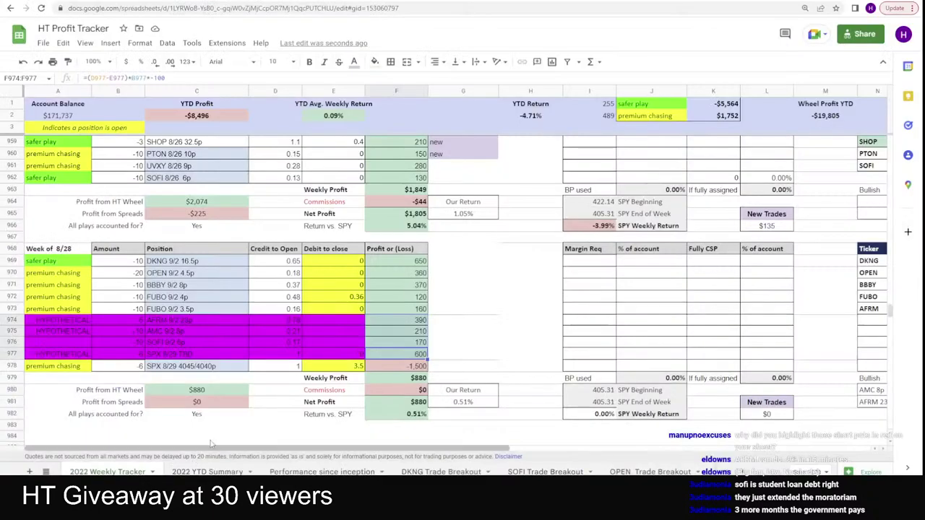
left_click(292, 342)
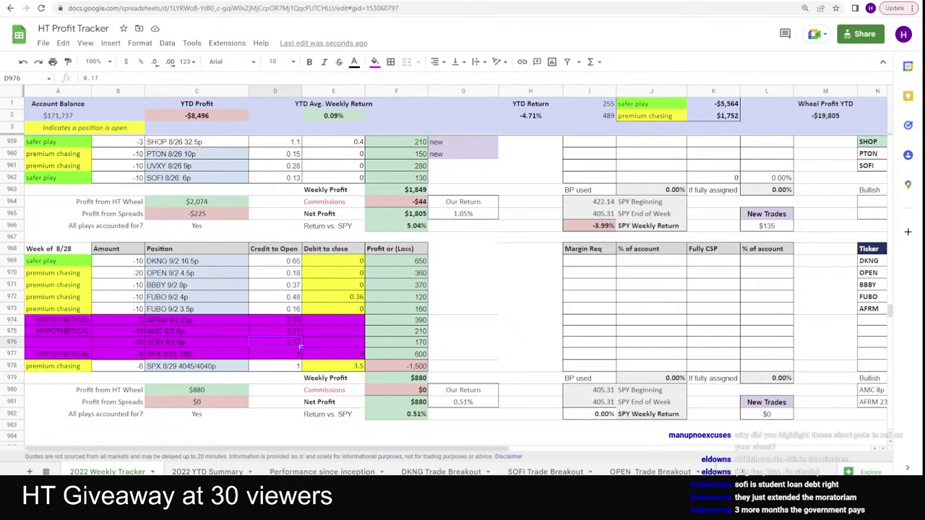
key("alt+Tab")
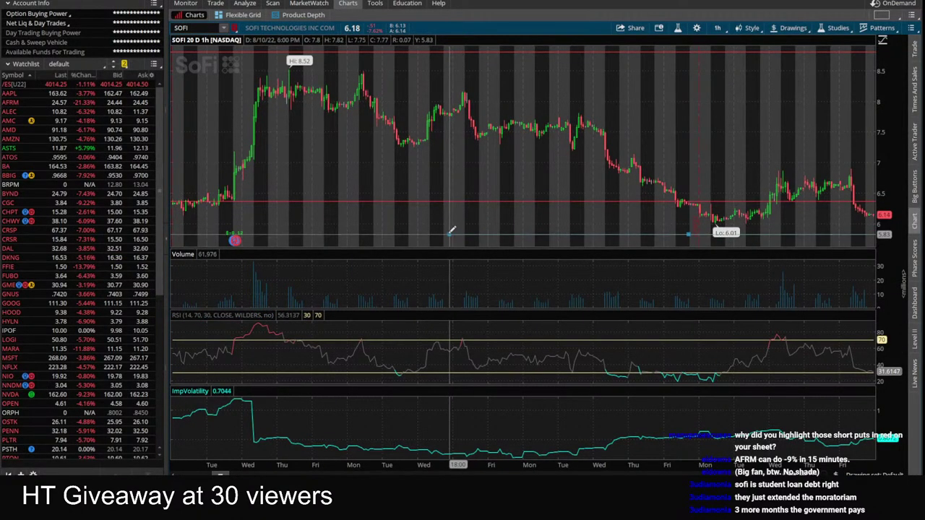
left_click_drag(449, 233, 837, 229)
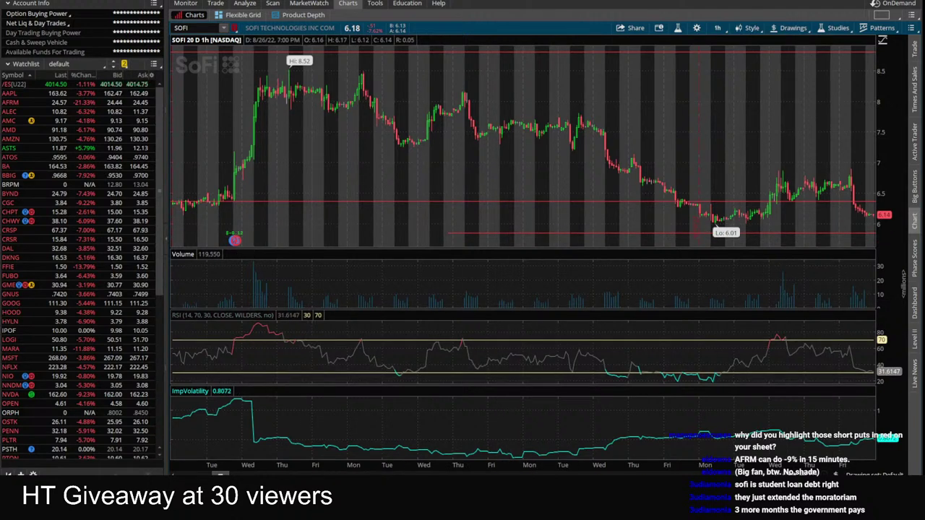
left_click(179, 439)
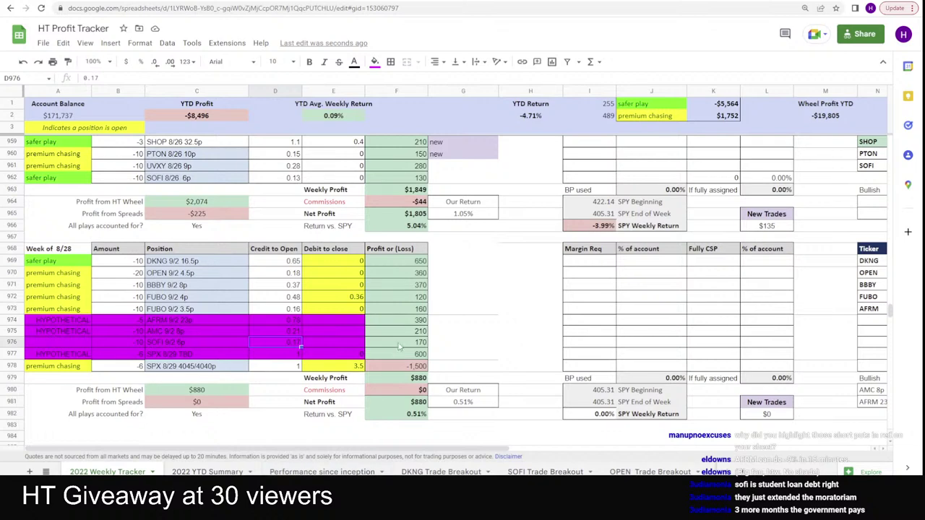
key("alt+Tab")
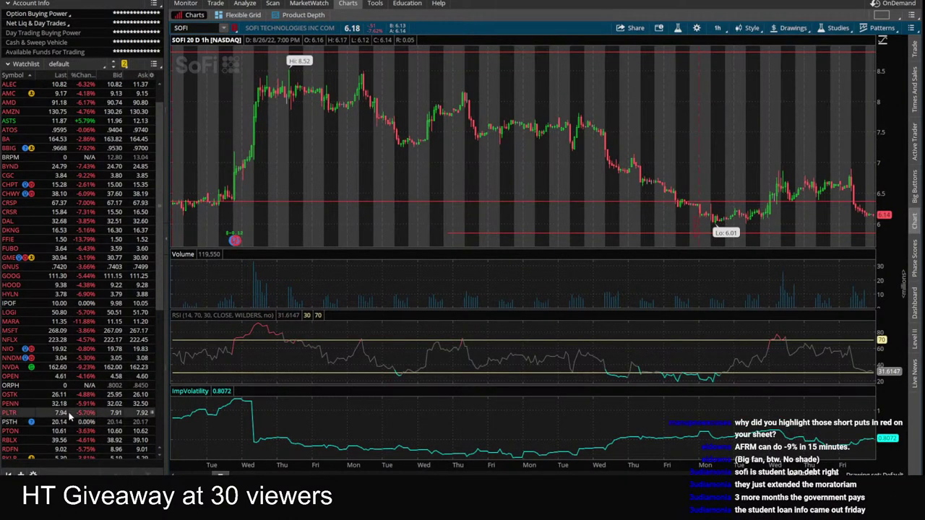
Look through the watchlist for another candidate and load the ZIM chart.
scroll(80, 424, "down", 7)
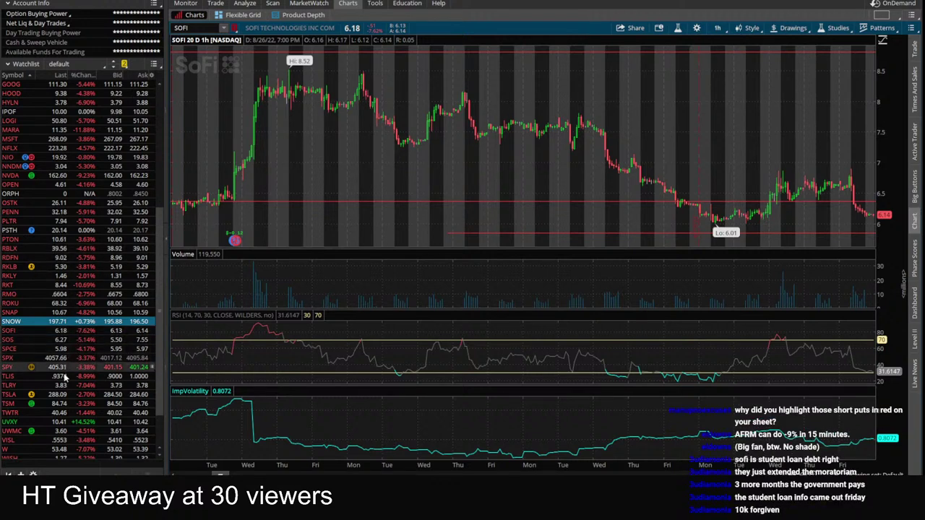
scroll(65, 418, "down", 2)
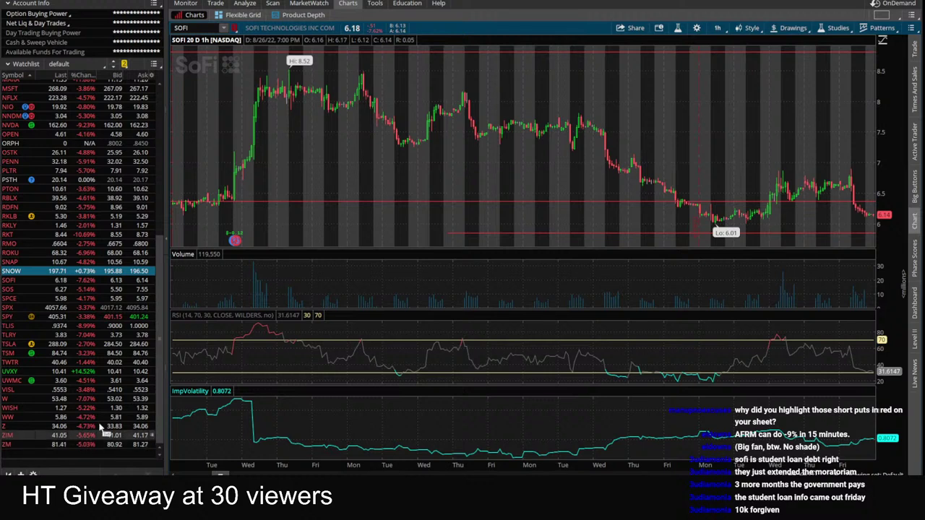
type("ZIM")
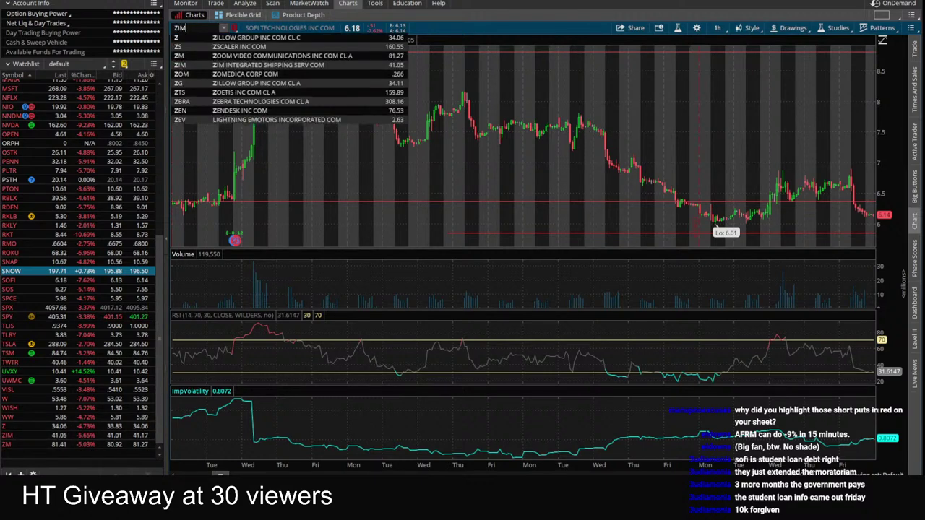
key("Return")
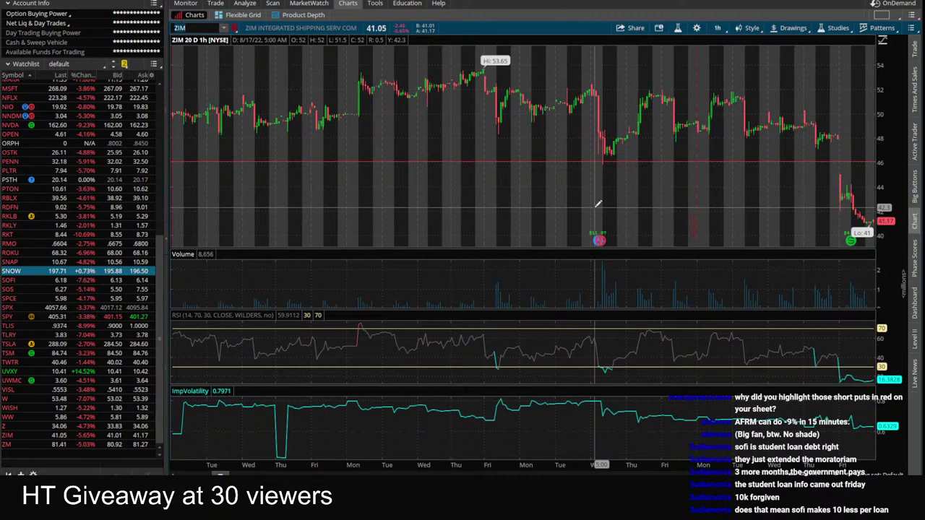
Review ZIM's 2 SEP 22 put prices in the option chain and return to its price chart.
left_click(216, 3)
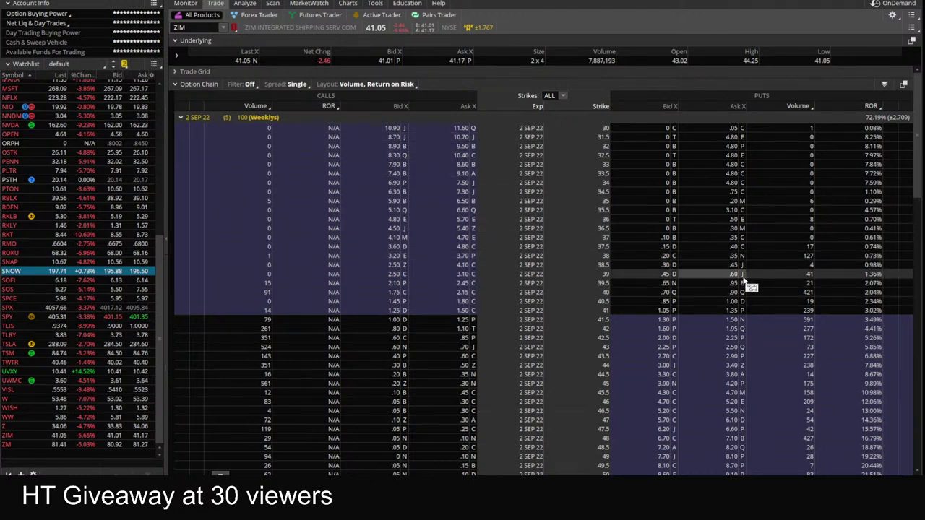
left_click(349, 4)
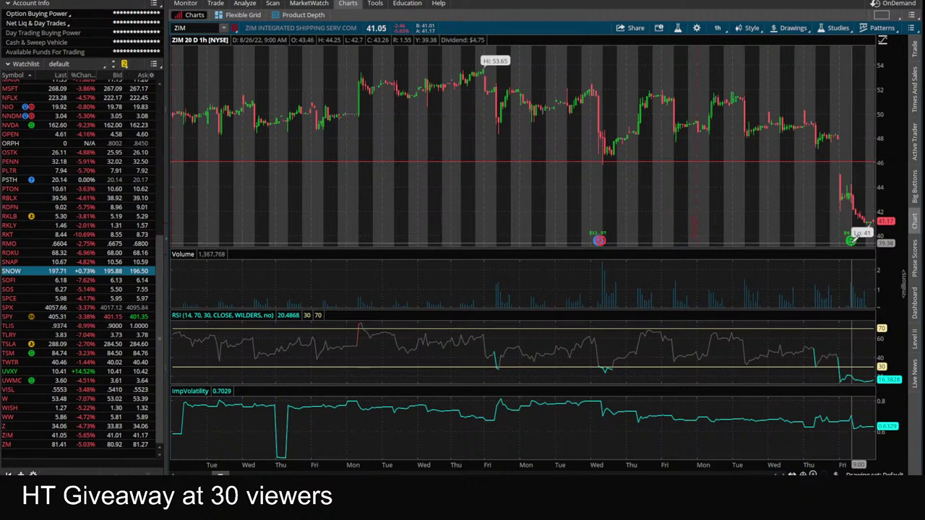
mouse_move(852, 240)
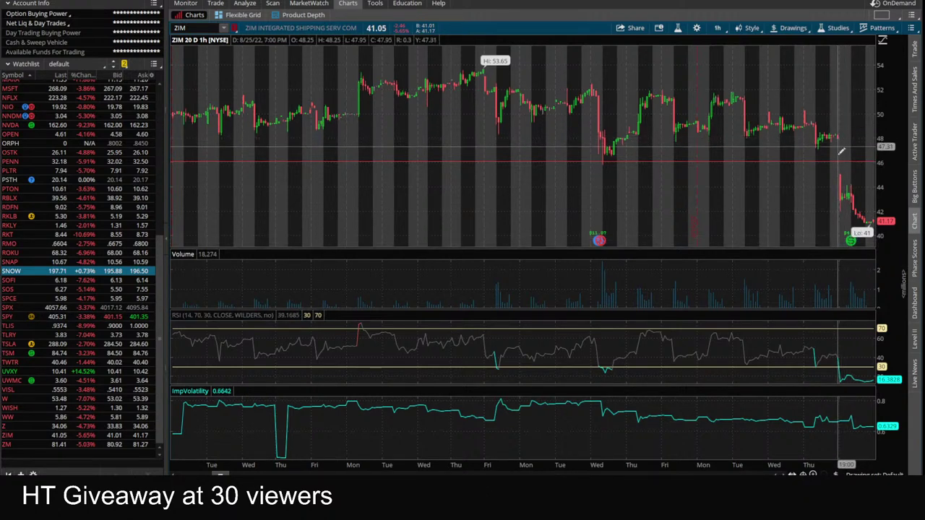
Set the ZIM chart's time frame to 180 D : 4h and compare it with the ZIM option chain.
left_click(717, 29)
left_click(695, 134)
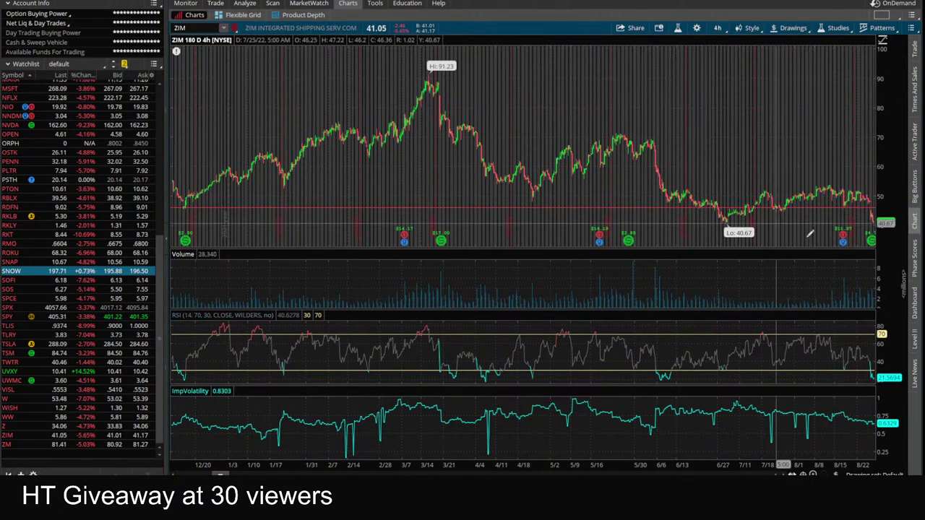
left_click(216, 3)
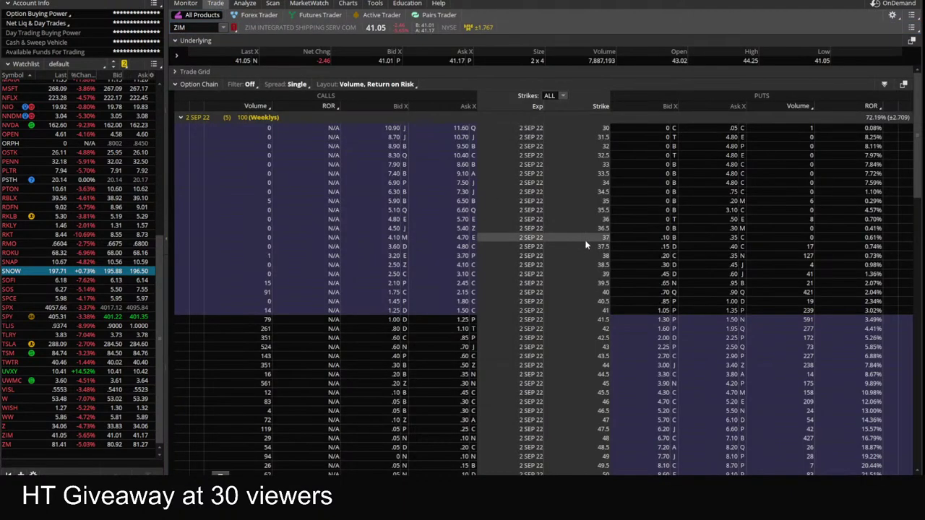
left_click(348, 3)
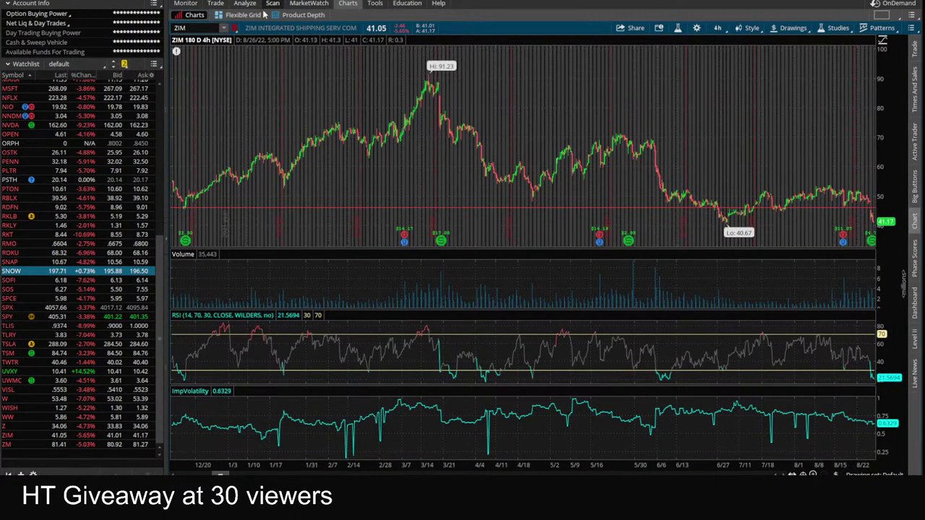
Bring up the option chain for PLTR to review its 2 SEP 22 puts.
left_click(216, 3)
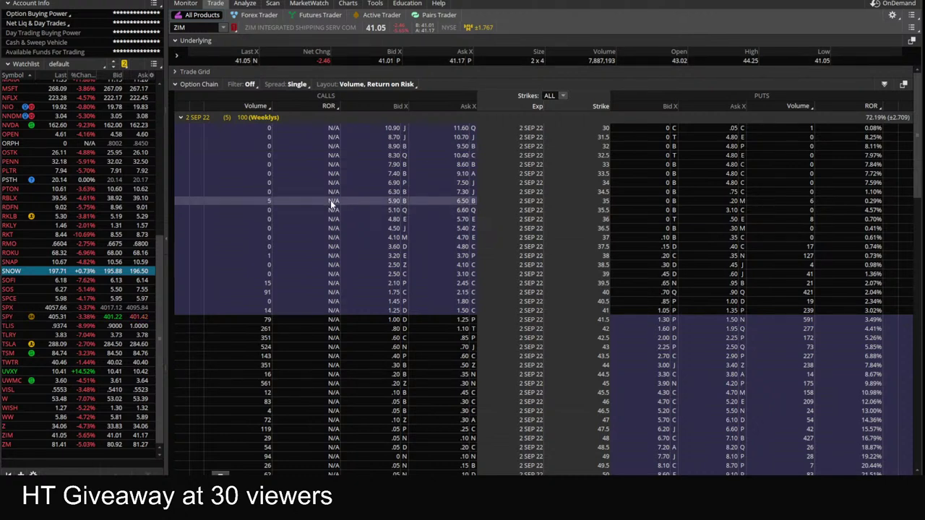
left_click(210, 28)
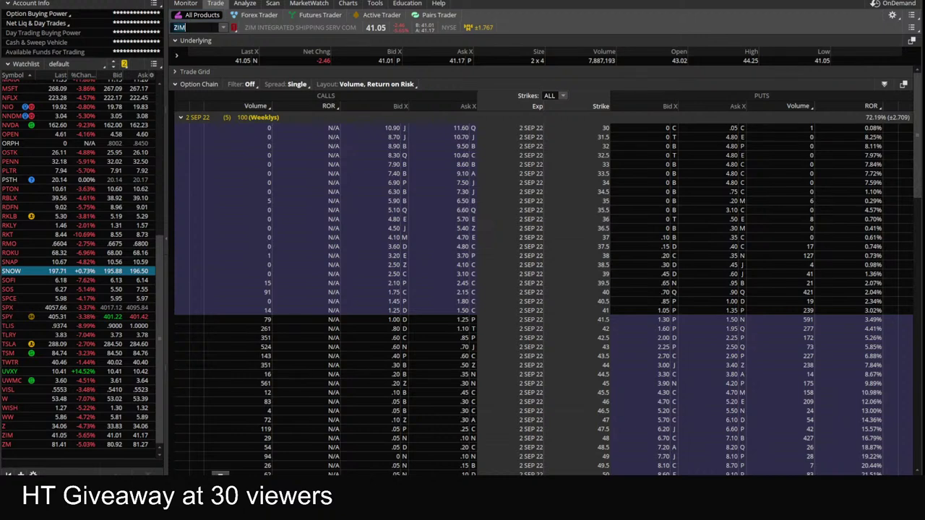
type("PLTR")
key("Return")
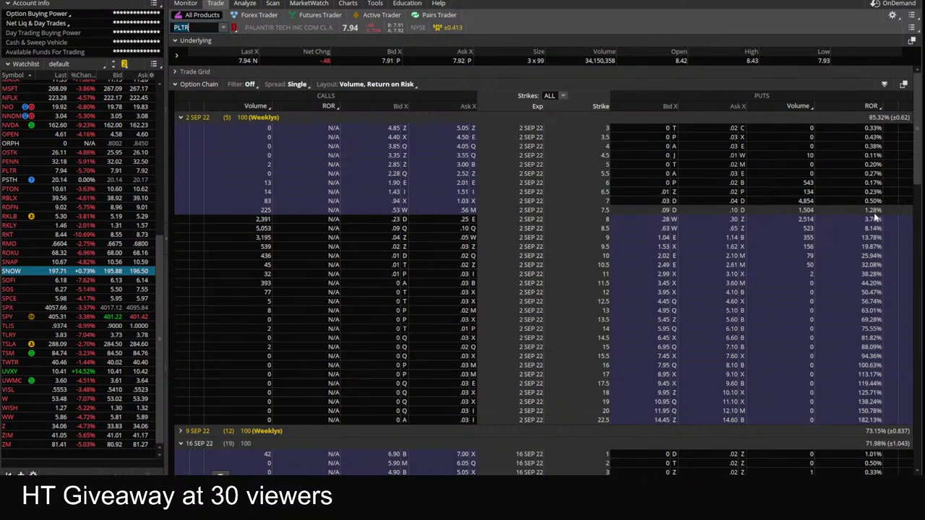
View the PLTR chart and look through the whole watchlist for other put-selling candidates.
scroll(805, 209, "down", 3)
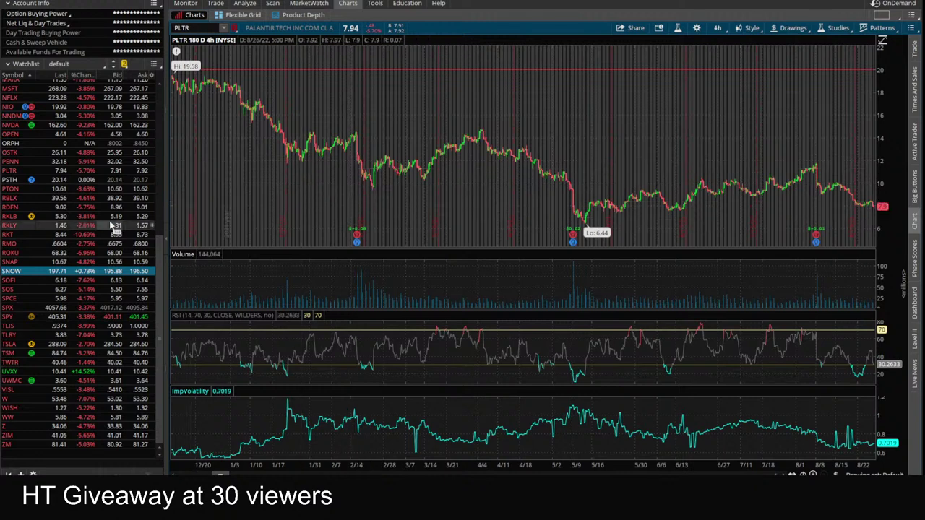
left_click_drag(161, 267, 163, 83)
left_click_drag(160, 121, 166, 162)
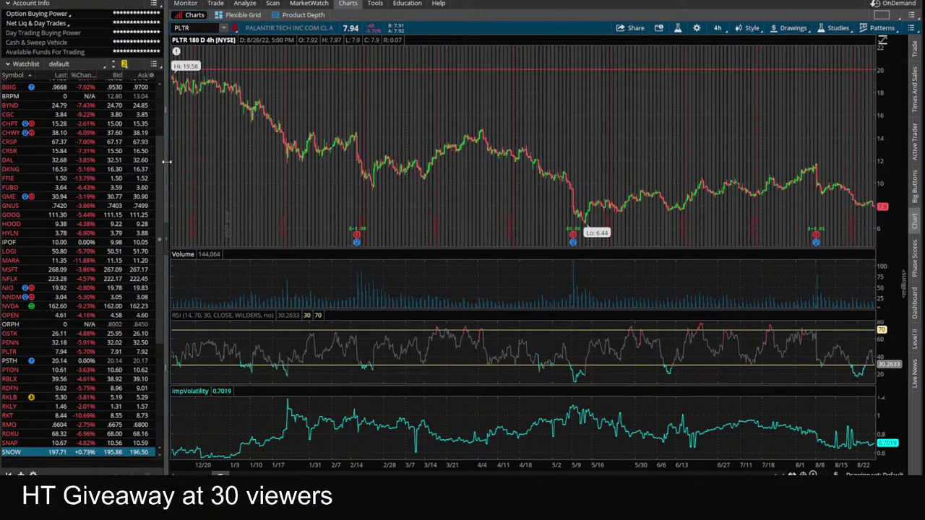
scroll(166, 162, "down", 7)
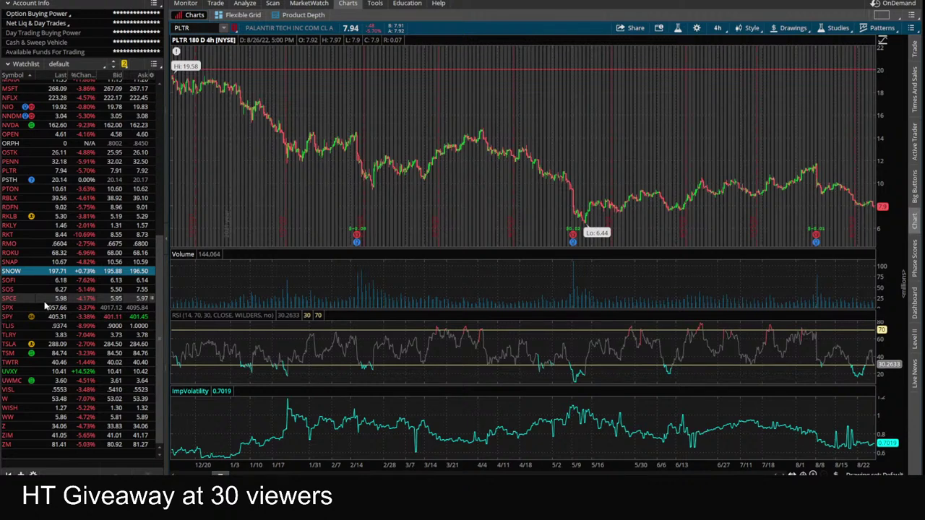
scroll(45, 306, "up", 7)
scroll(45, 307, "up", 3)
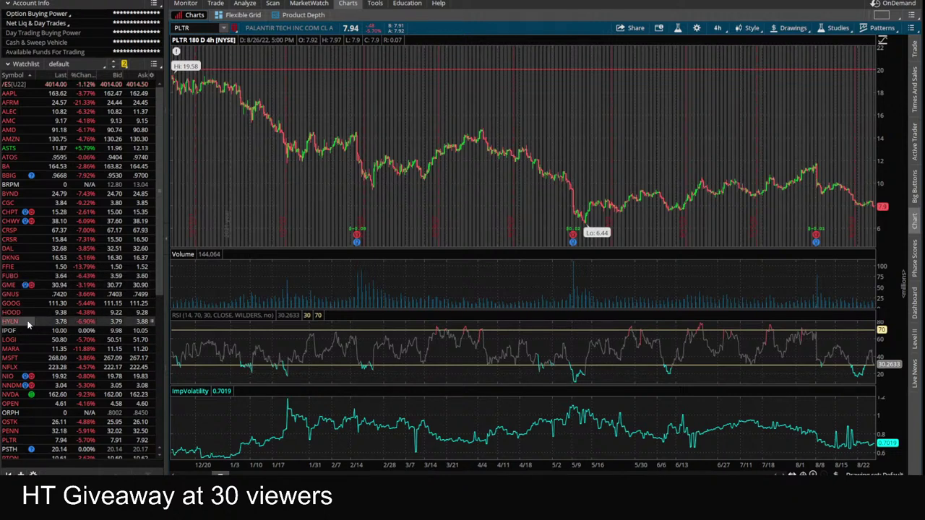
scroll(32, 291, "down", 2)
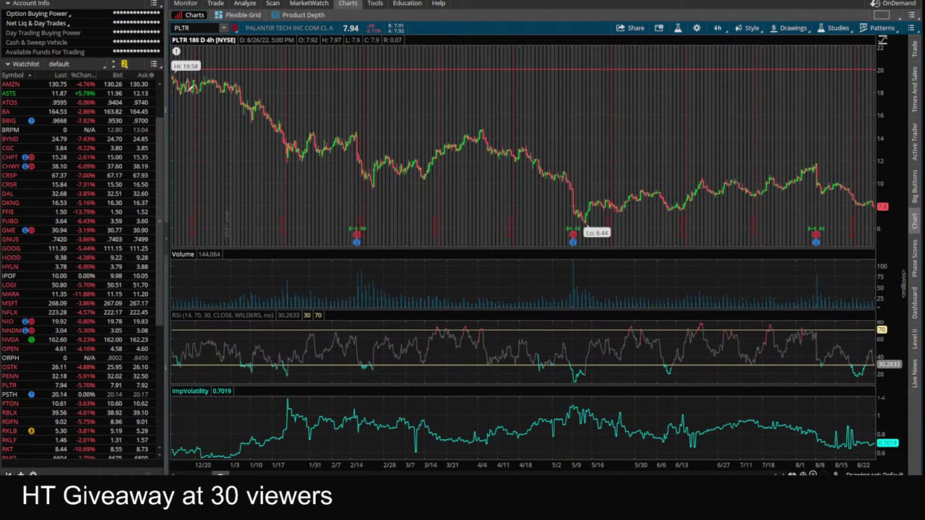
Load the HOOD chart and bring up its option chain for the 2 SEP 22 expiration.
left_click(193, 28)
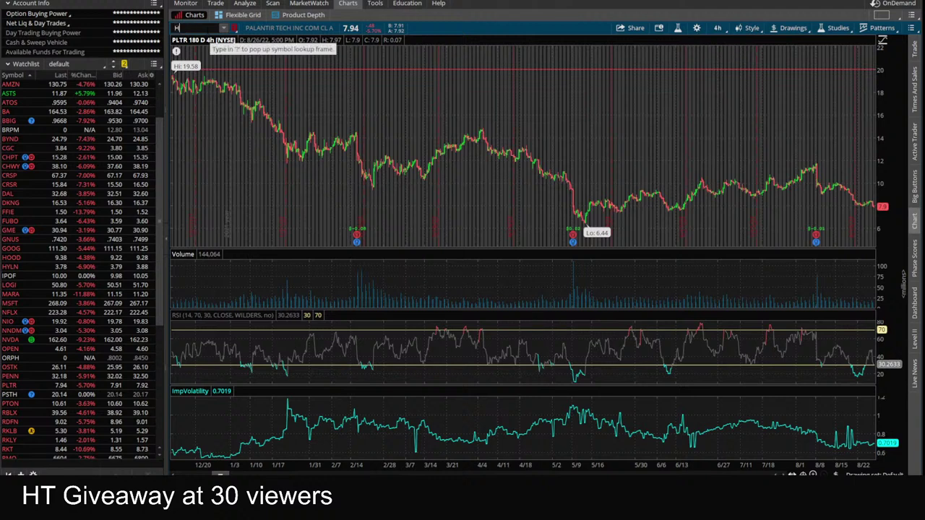
type("H")
key("Return")
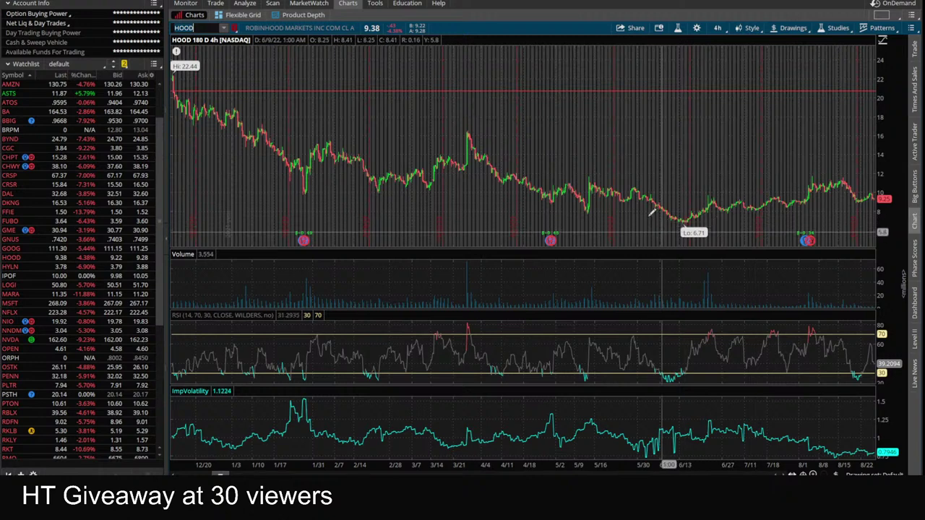
left_click(215, 4)
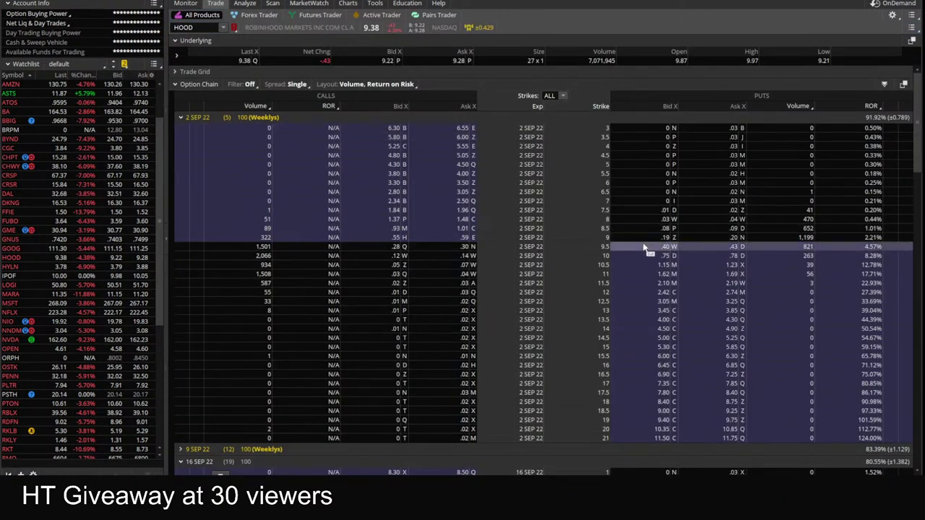
Load the personal scan query High ROR Puts w/o Earnings in the Option Hacker and run the scan.
left_click(273, 3)
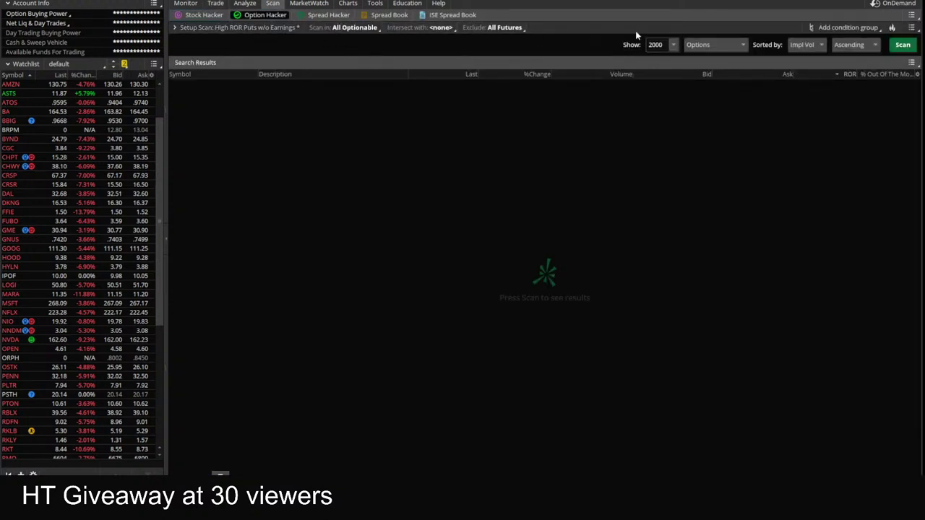
left_click(911, 28)
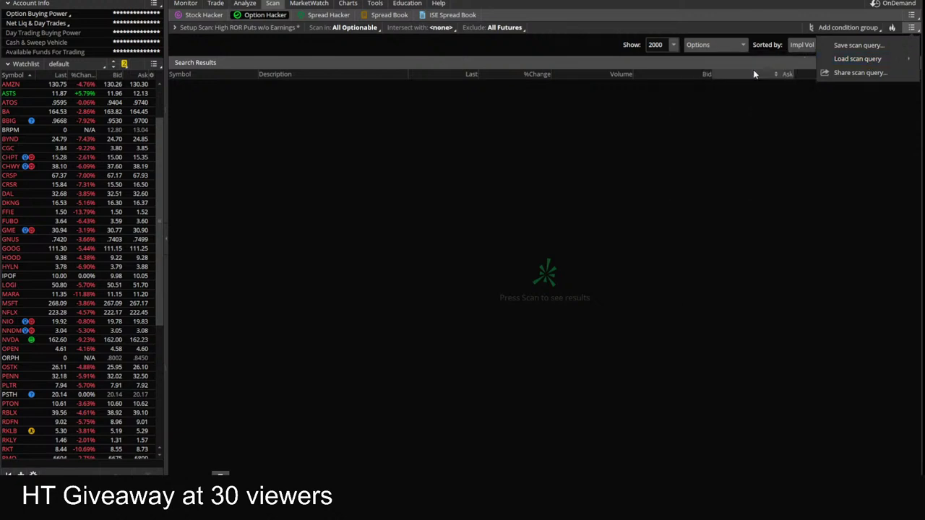
mouse_move(843, 58)
mouse_move(769, 58)
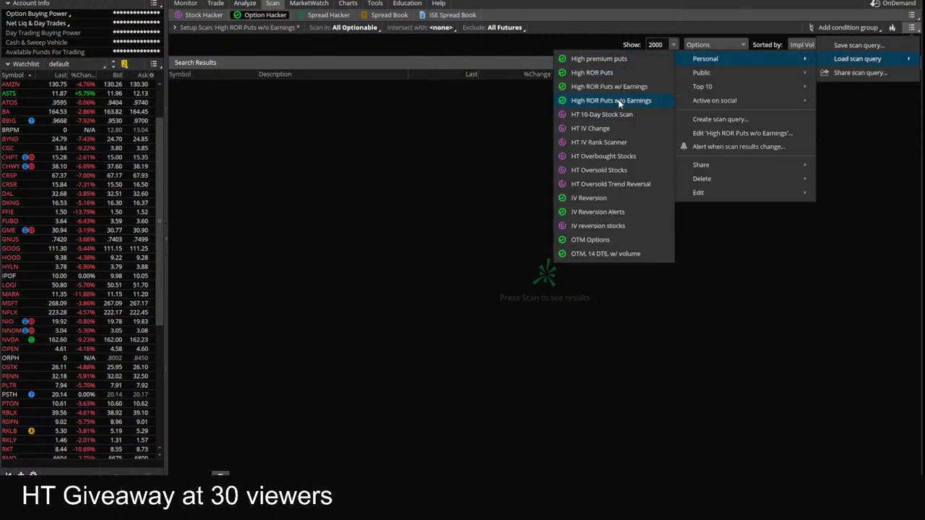
left_click(619, 101)
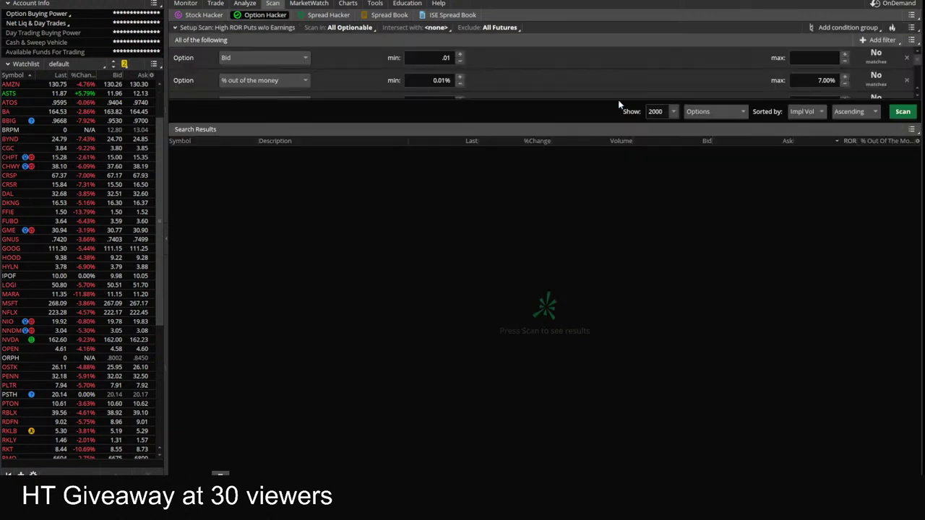
left_click(903, 111)
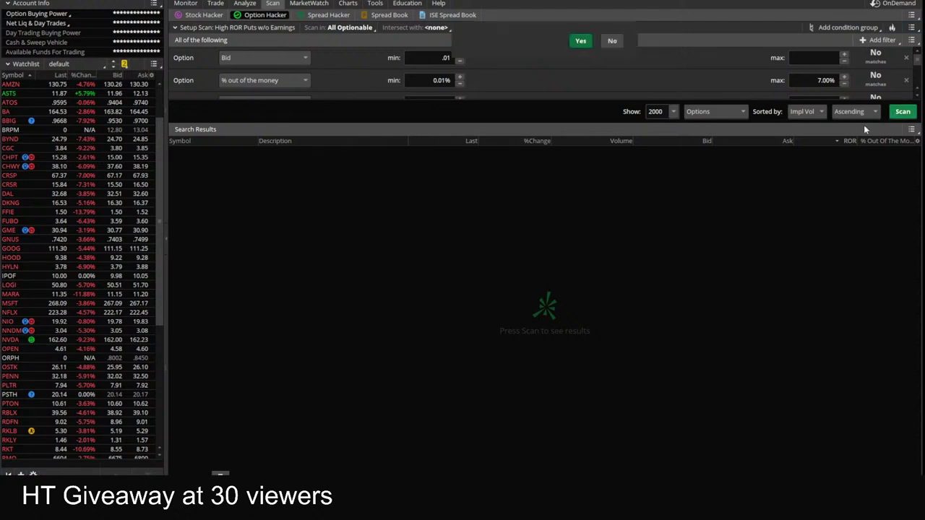
left_click(581, 94)
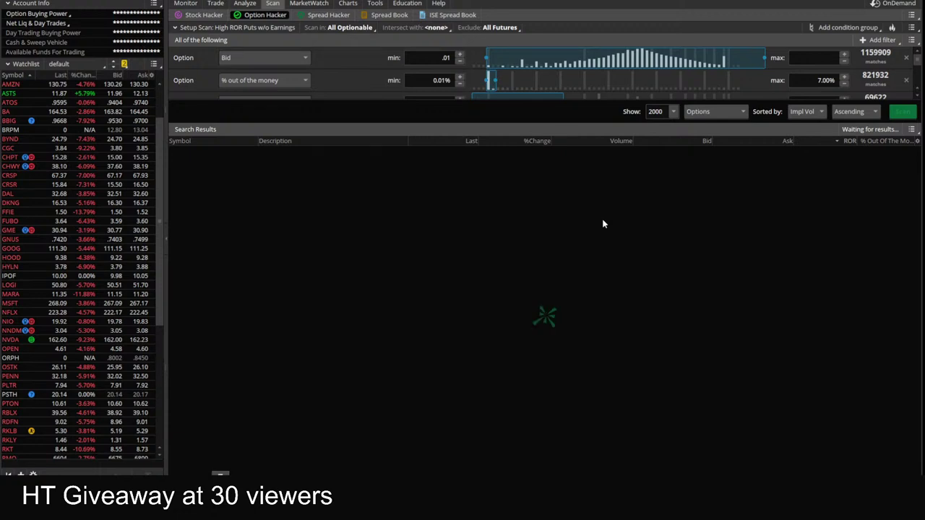
left_click(912, 40)
left_click(911, 27)
left_click(912, 27)
mouse_move(864, 59)
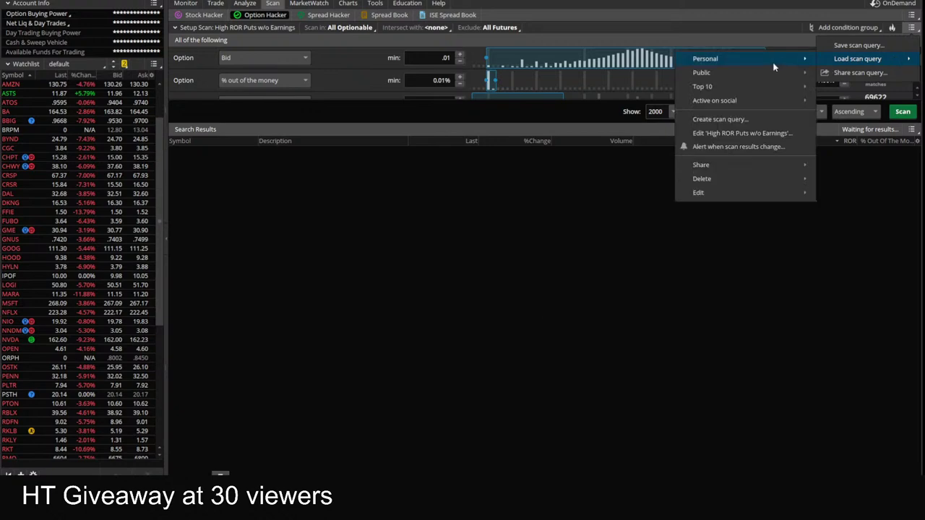
mouse_move(766, 58)
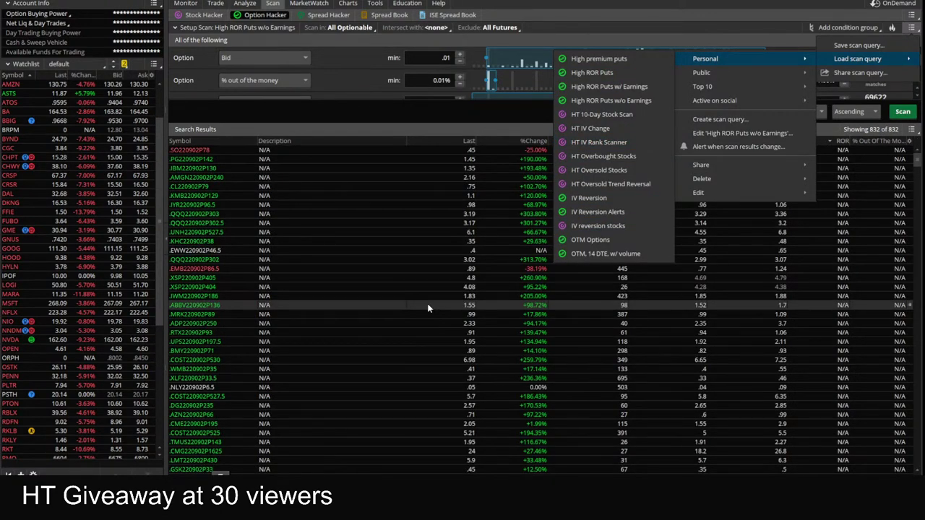
left_click(517, 2)
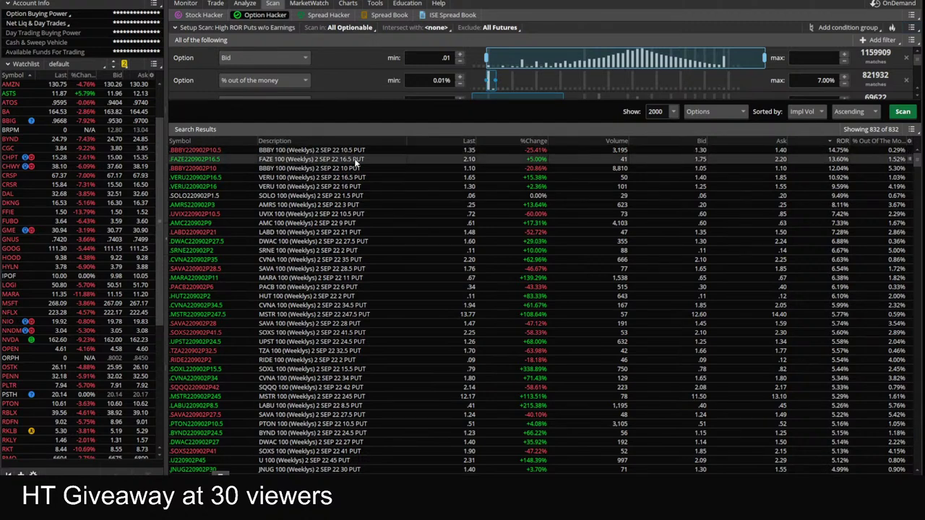
Bring up the FAZE chart to examine the put candidate from the scan results.
left_click(348, 5)
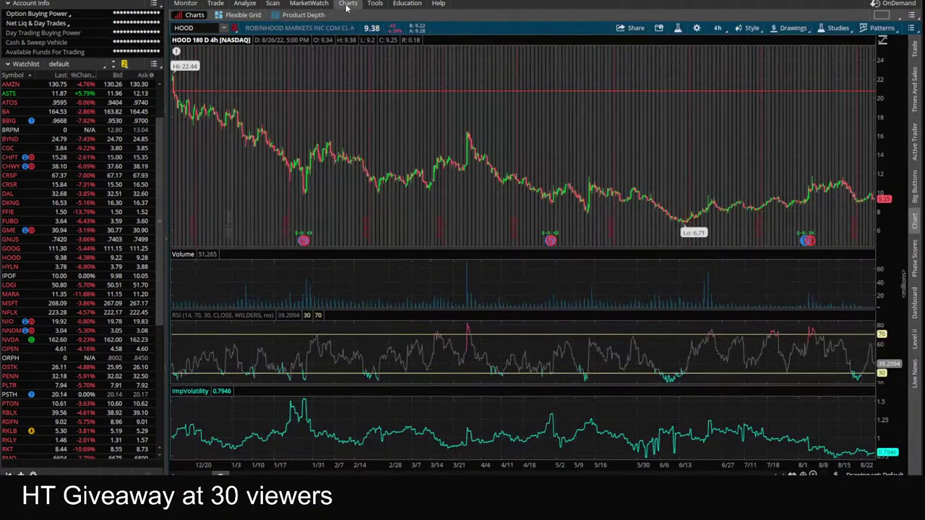
left_click(189, 28)
type("FAZE")
key("Return")
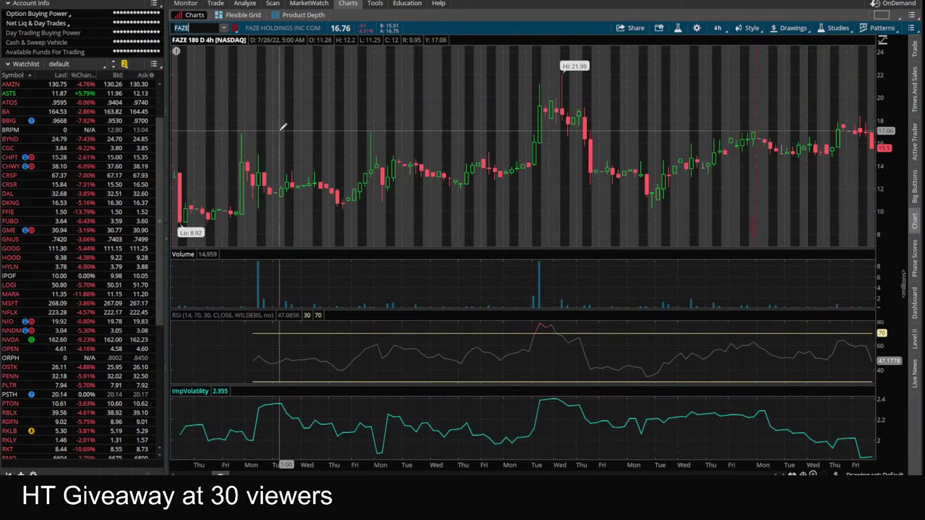
Bring up the FAZE option chain, review its 2 SEP 22 and 16 SEP 22 puts, and collapse those expirations.
left_click(215, 4)
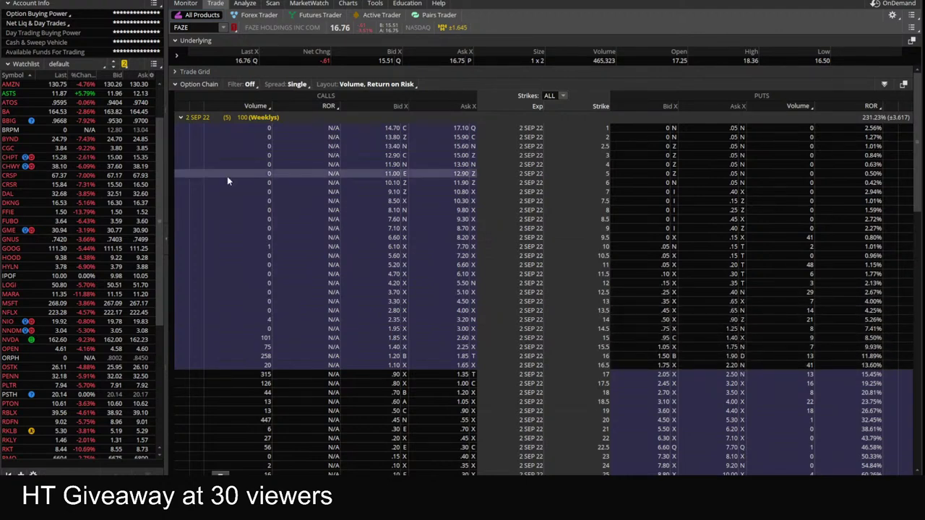
scroll(463, 268, "down", 5)
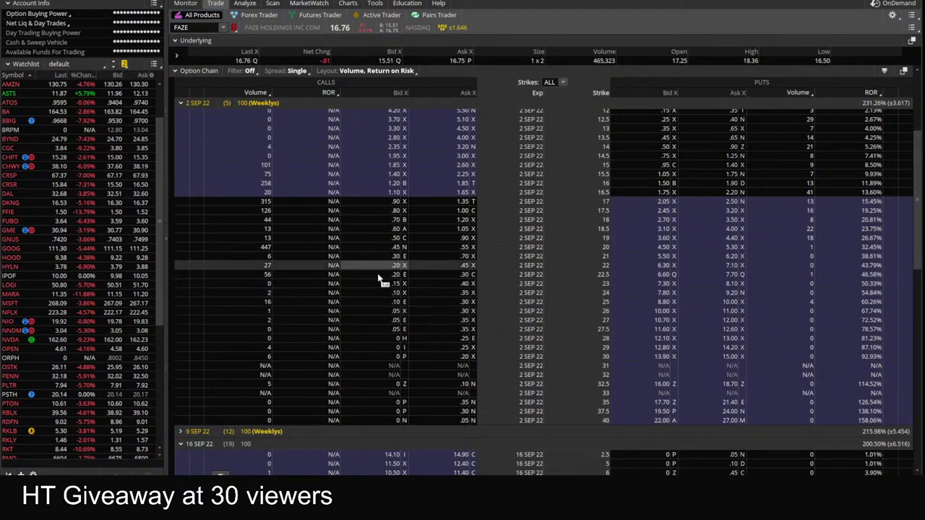
scroll(458, 258, "up", 3)
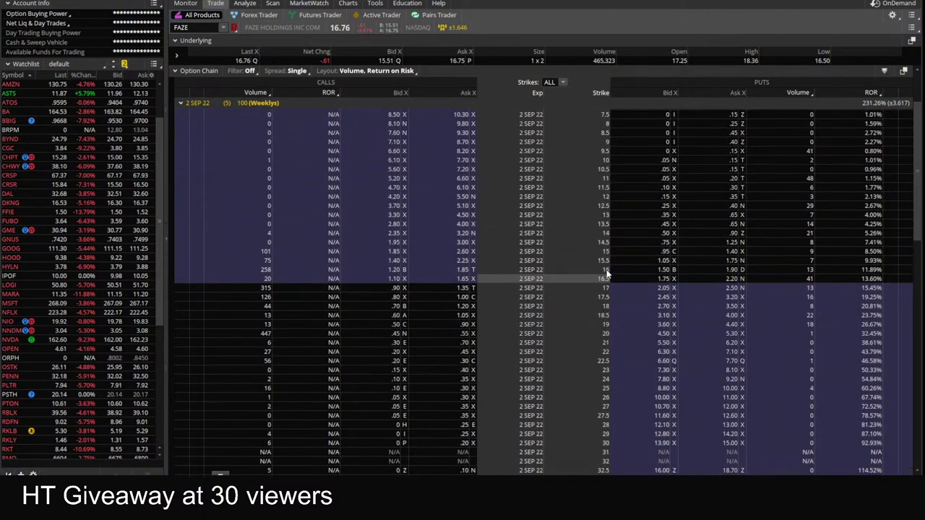
scroll(607, 273, "down", 10)
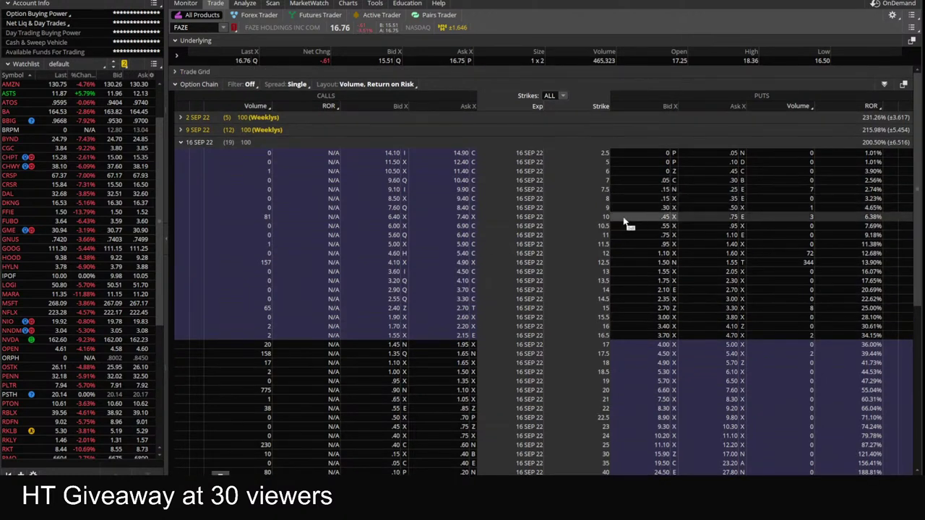
left_click_drag(611, 285, 194, 143)
Return to the FAZE chart and view it on the 20 D : 1h time frame.
left_click(347, 3)
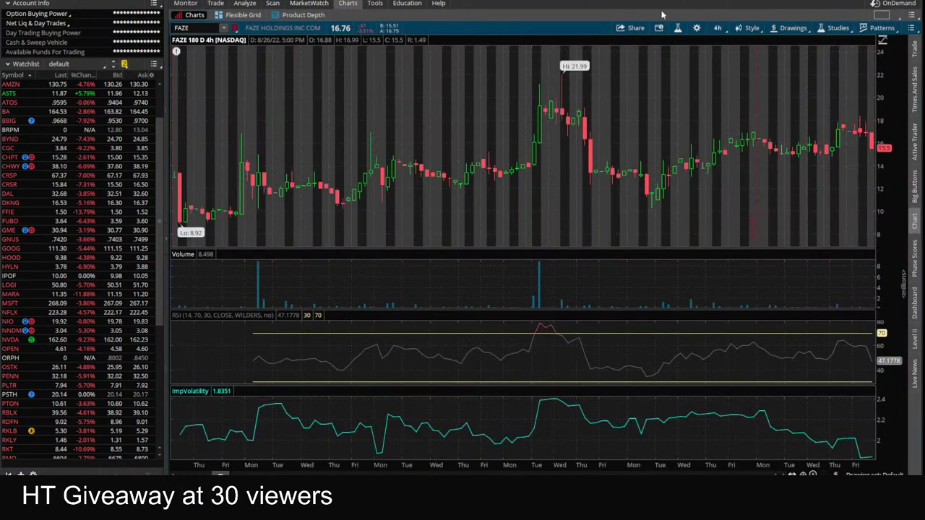
left_click(718, 27)
left_click(675, 133)
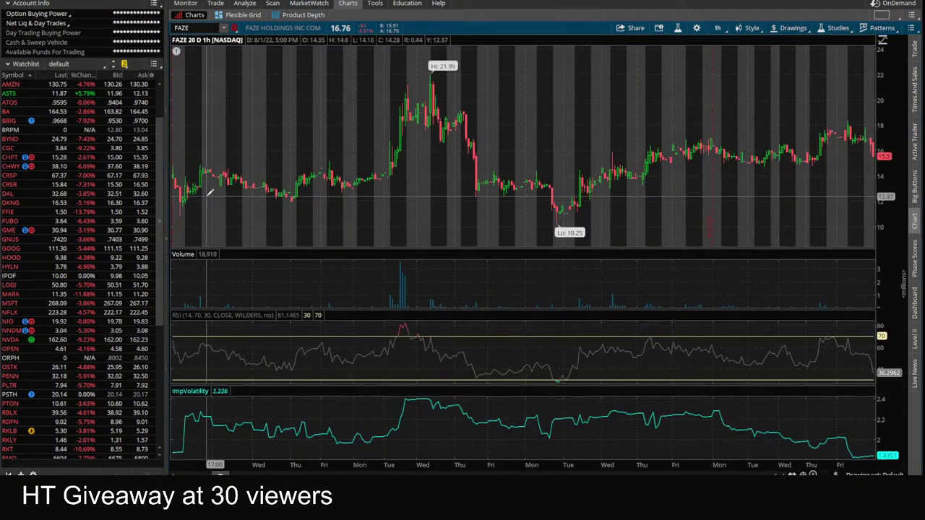
Load the IRNT chart and view its price history on the 1 Y : 1D and 3 Y : W time frames.
left_click(190, 28)
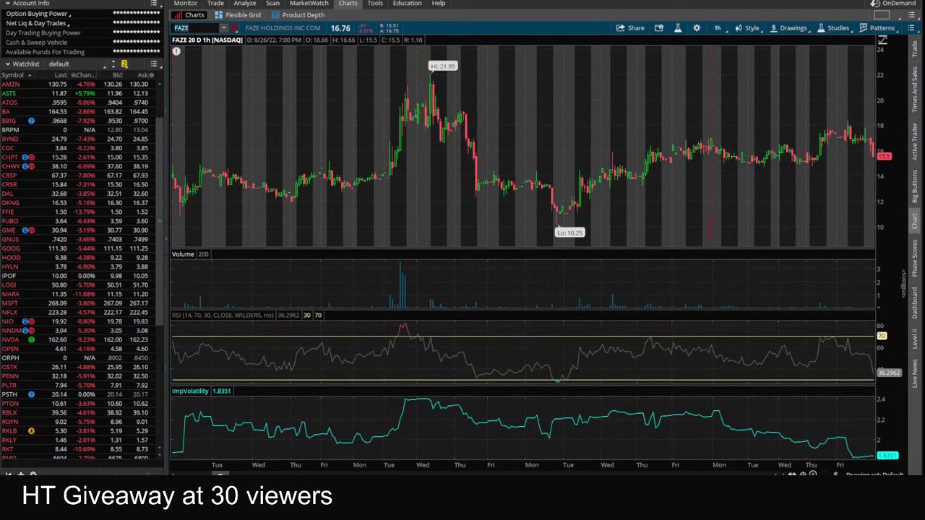
type("IRNT")
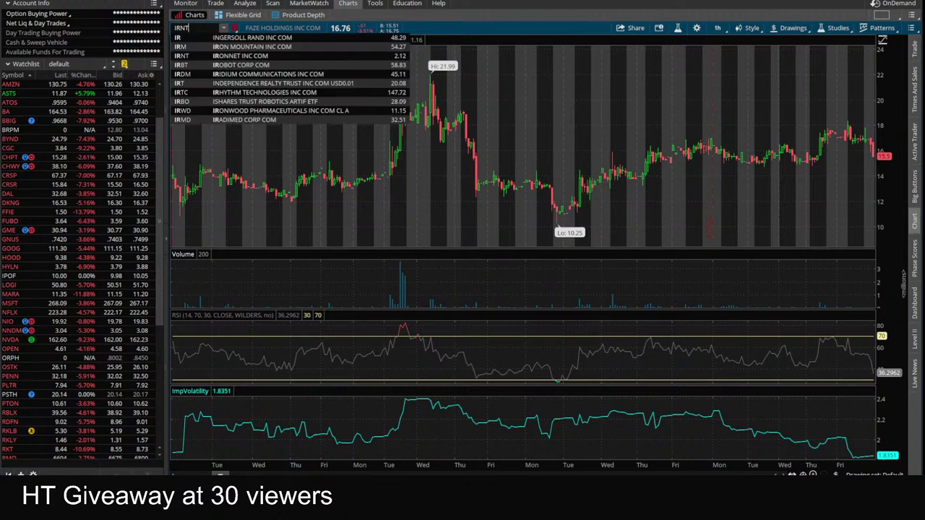
key("Return")
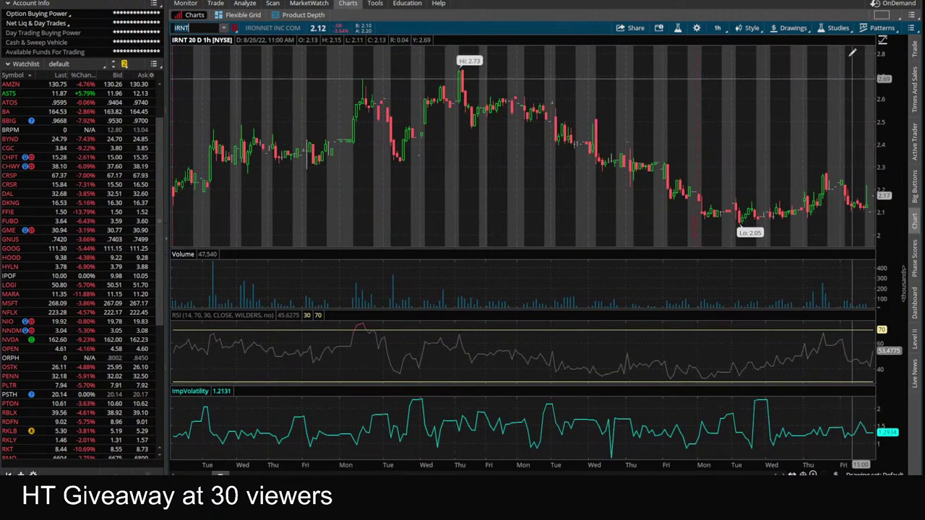
left_click(717, 28)
left_click(678, 147)
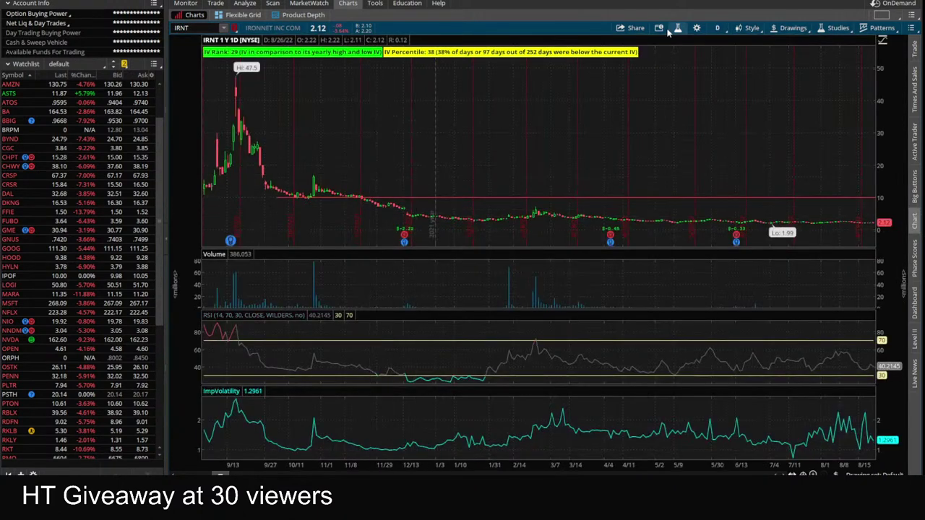
left_click(717, 27)
left_click(684, 160)
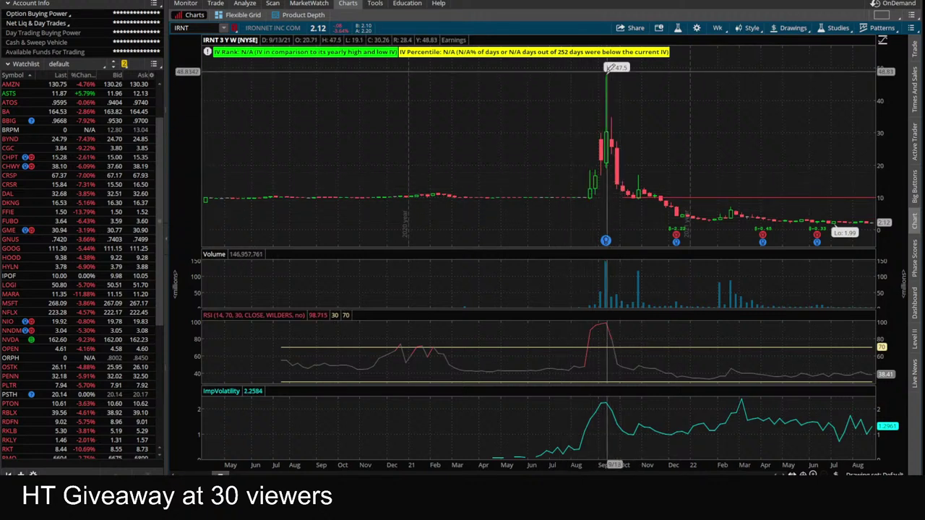
View the AKLI chart on the 5 D : 15m time frame and bring up its option chain for the 16 SEP 22 expiration.
left_click(186, 28)
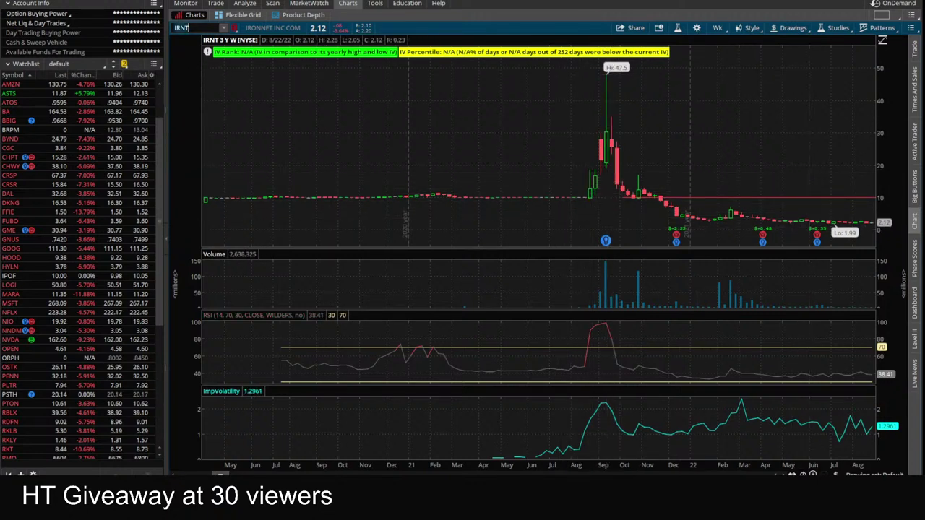
type("AKLI")
key("Return")
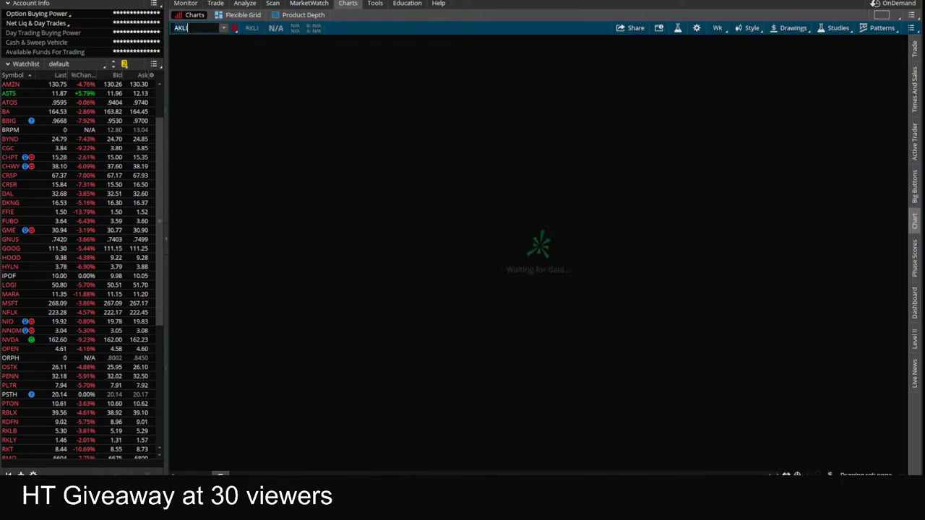
left_click(718, 28)
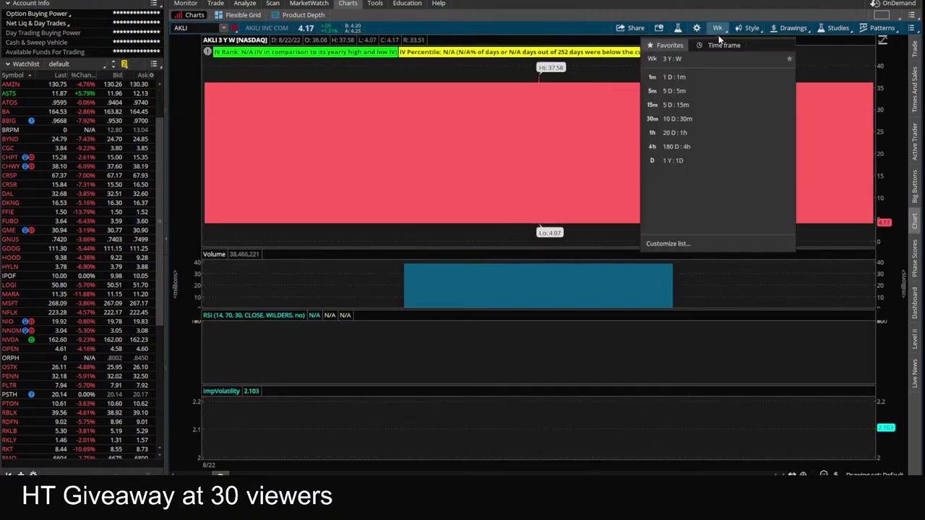
left_click(686, 107)
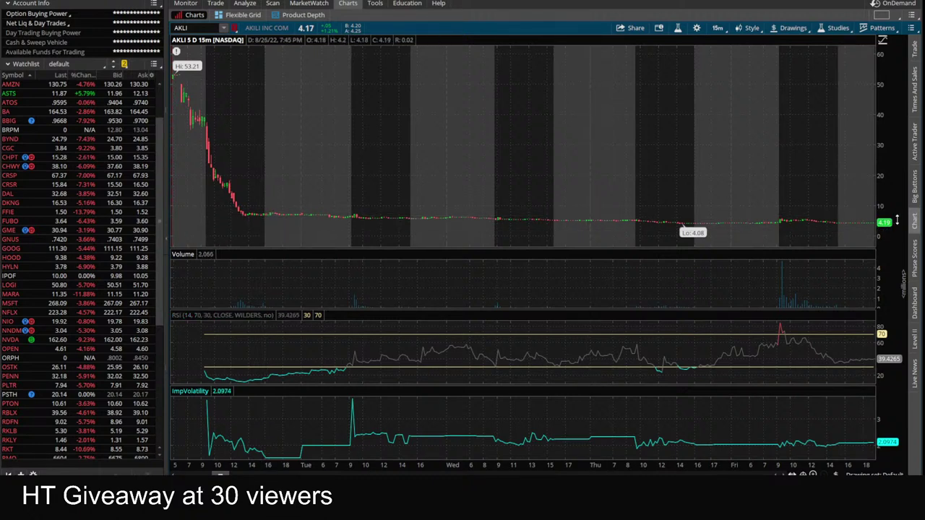
left_click(215, 4)
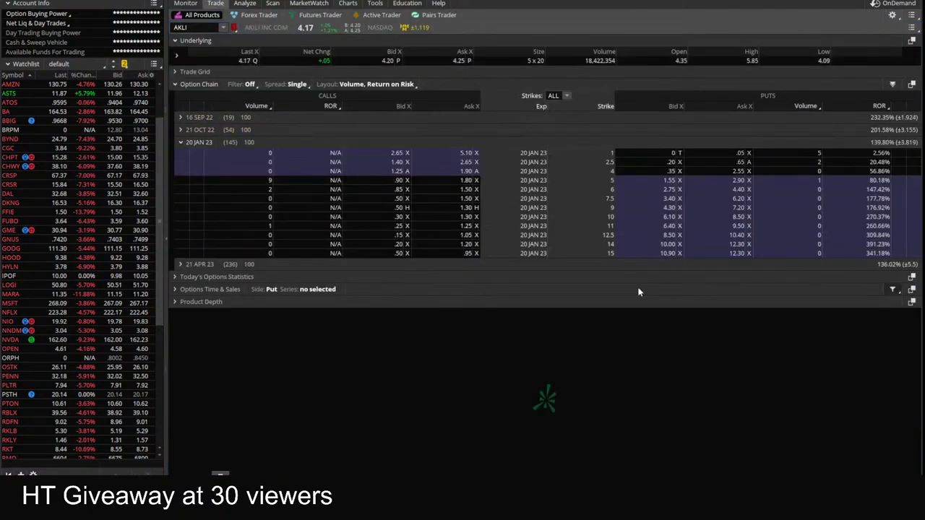
left_click(193, 118)
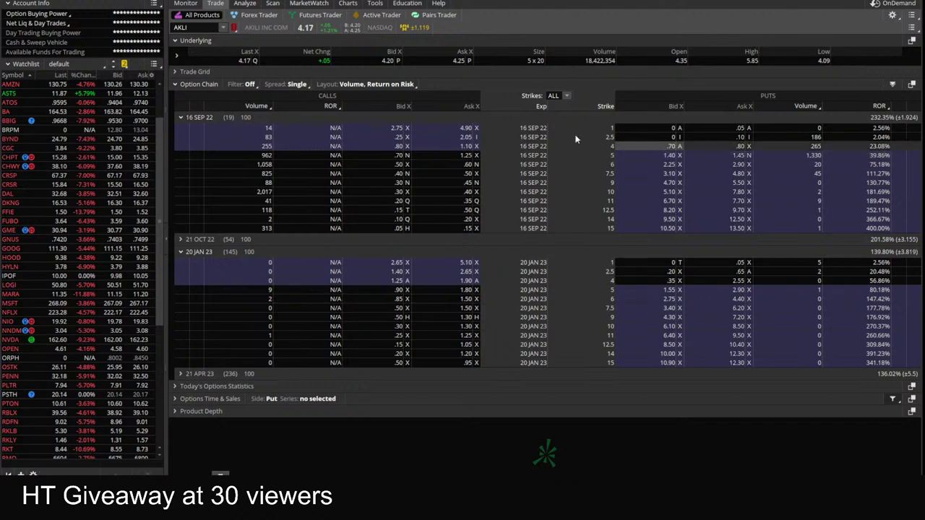
Load the FAZE chart again and view it on the 1 Y : 1D time frame.
left_click(347, 3)
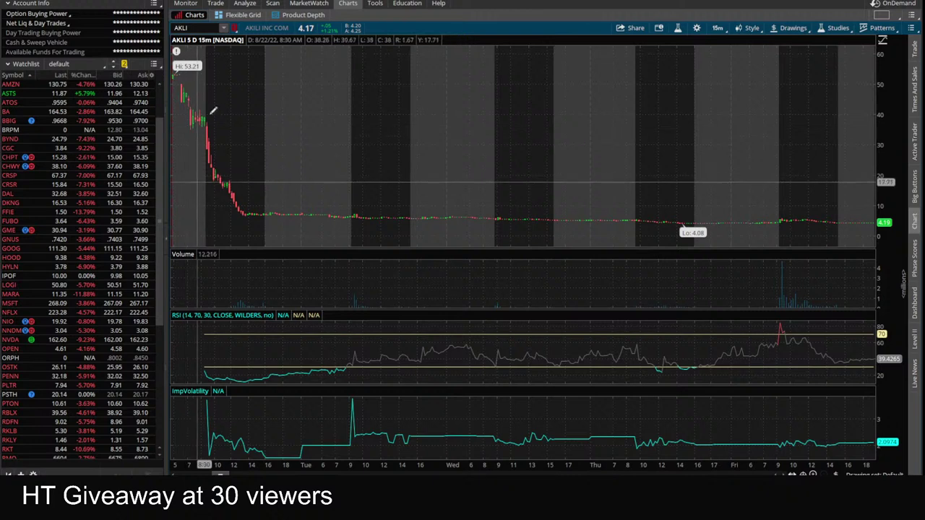
left_click(190, 29)
type("FAZE")
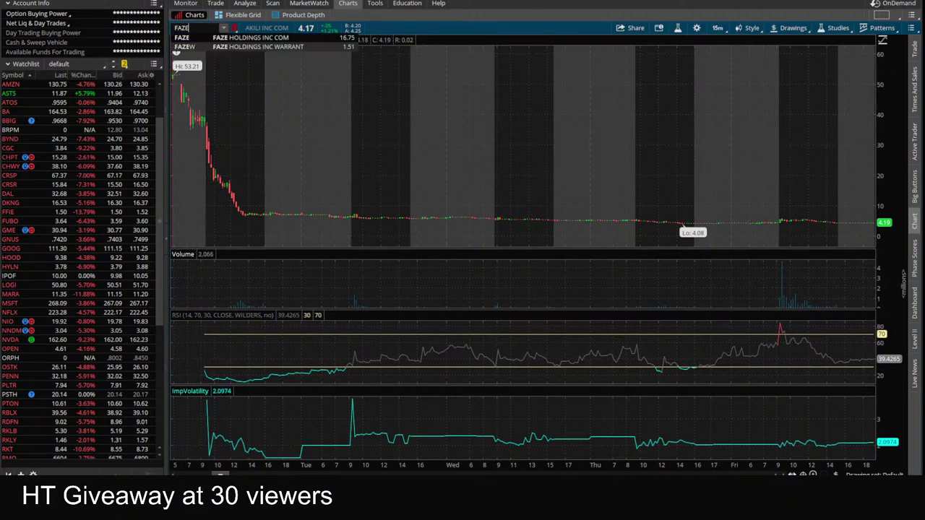
key("Return")
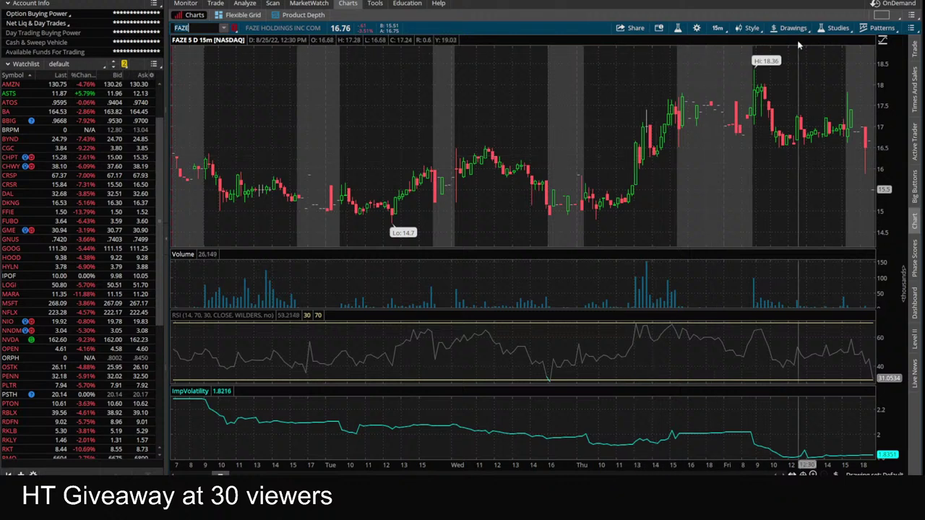
left_click(717, 27)
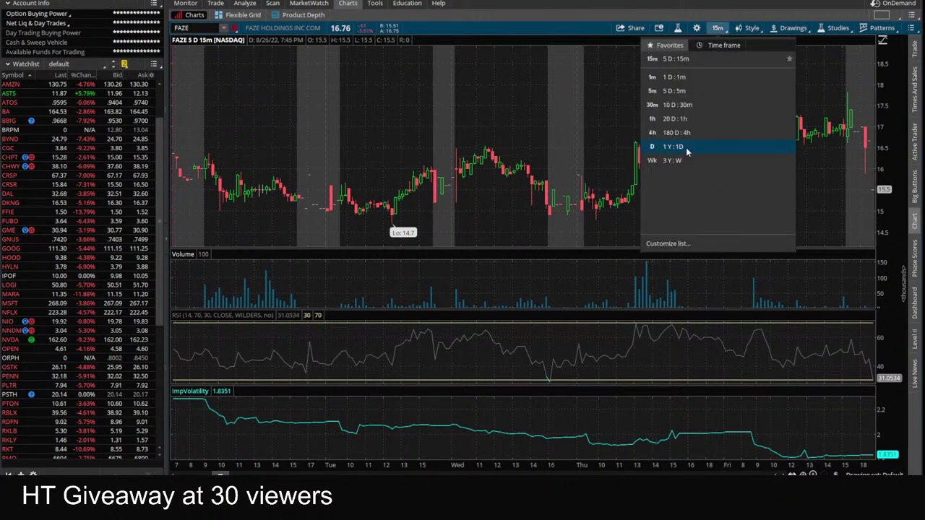
left_click(684, 149)
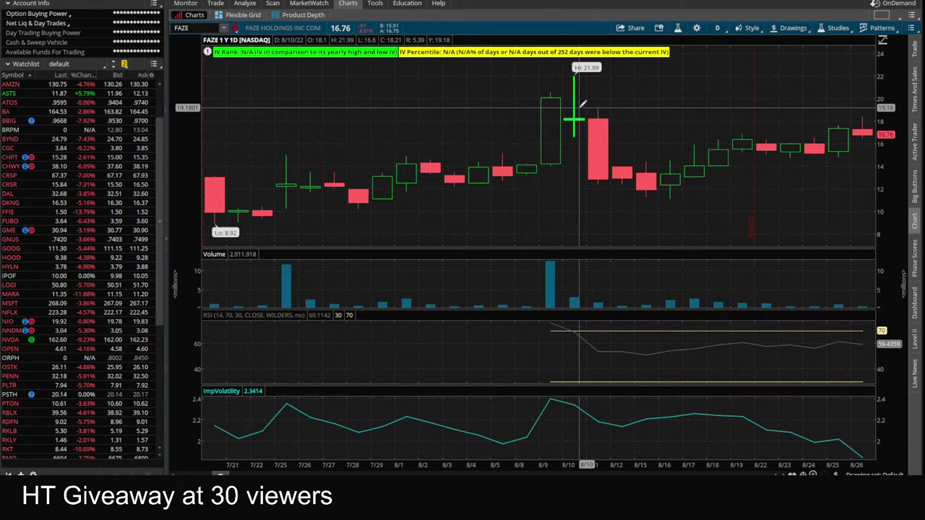
Bring up the FAZE option chain and expand the 21 OCT 22 expiration to review its calls and puts.
left_click(215, 3)
left_click(211, 144)
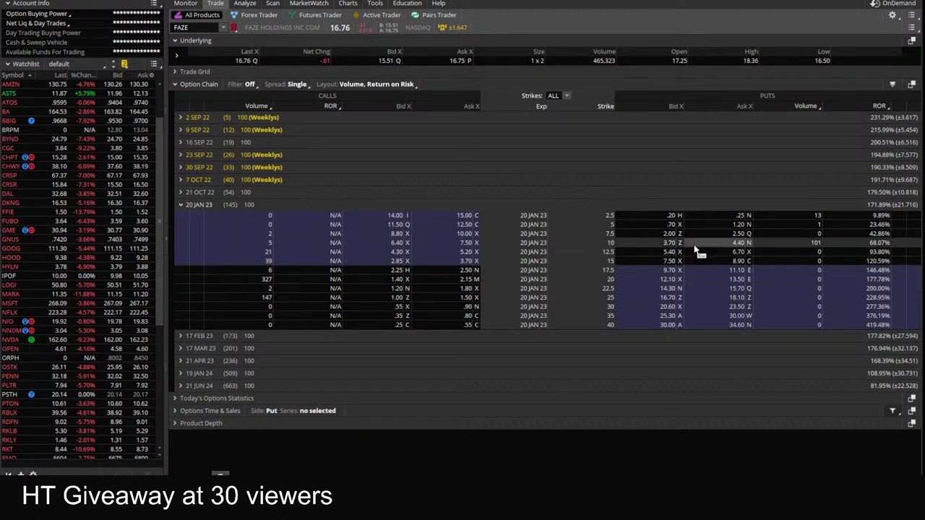
left_click(194, 191)
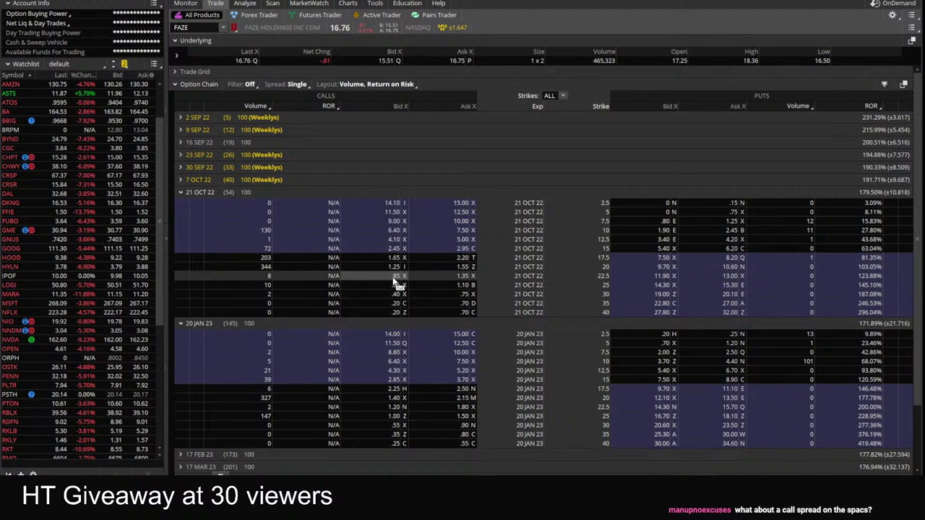
Switch the FAZE option chain to vertical spreads for a look and return it to single options.
left_click(296, 84)
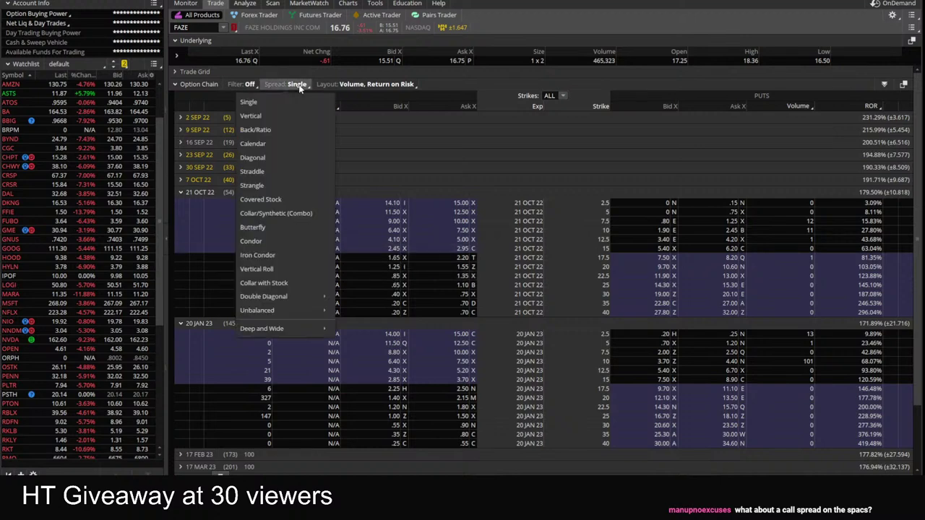
left_click(270, 118)
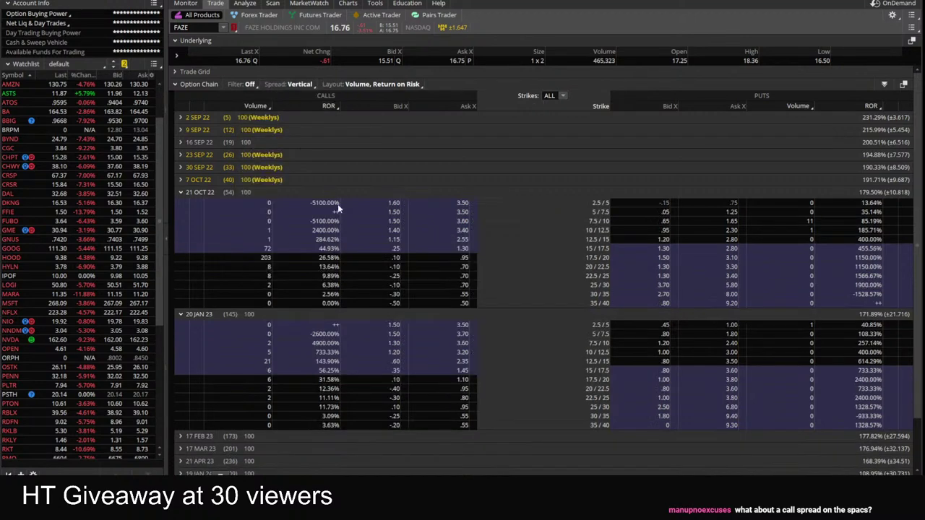
left_click(292, 84)
left_click(260, 99)
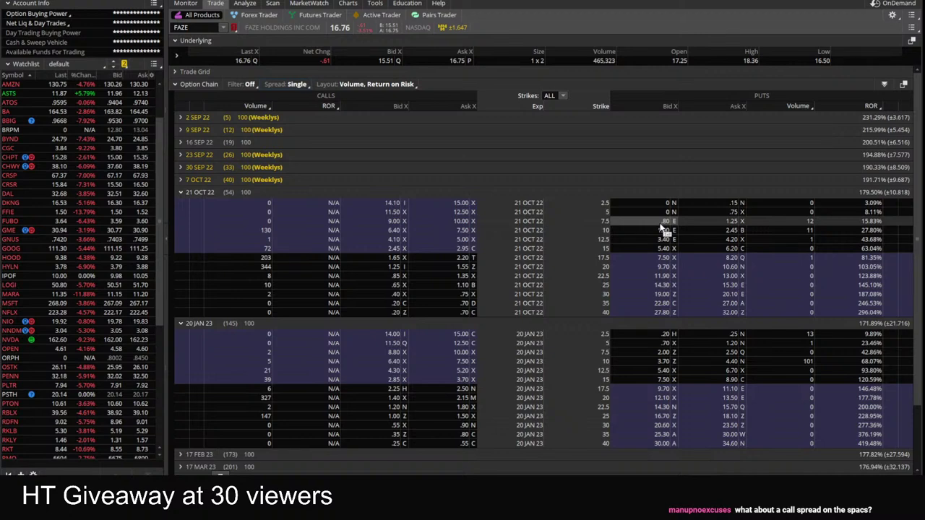
Set up a FAZE 21 OCT 22 vertical selling the 15 call and buying the 20 call, and review its order confirmation without sending.
left_click(296, 84)
left_click(272, 116)
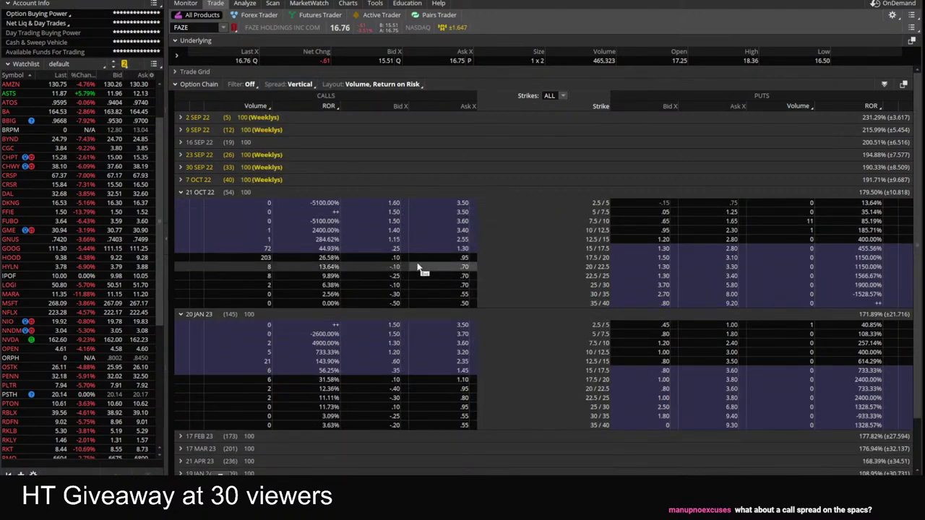
left_click(396, 250)
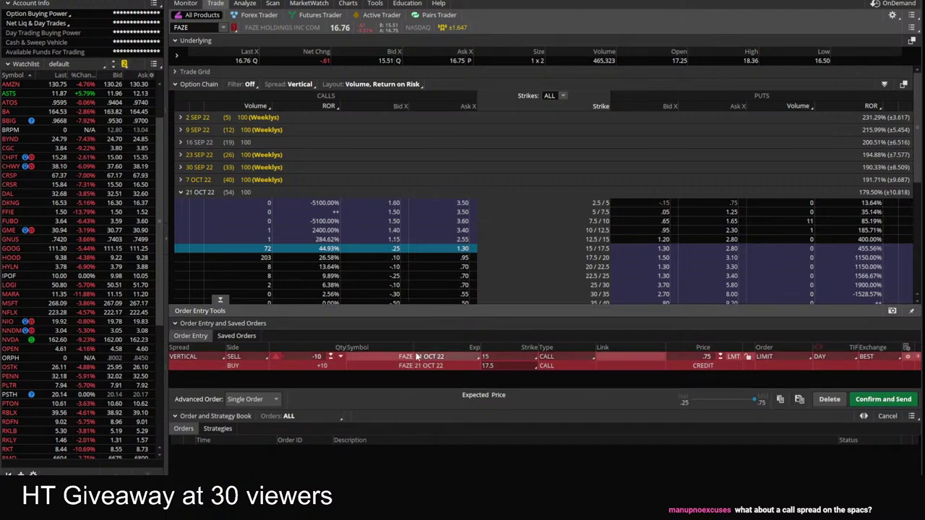
left_click(513, 367)
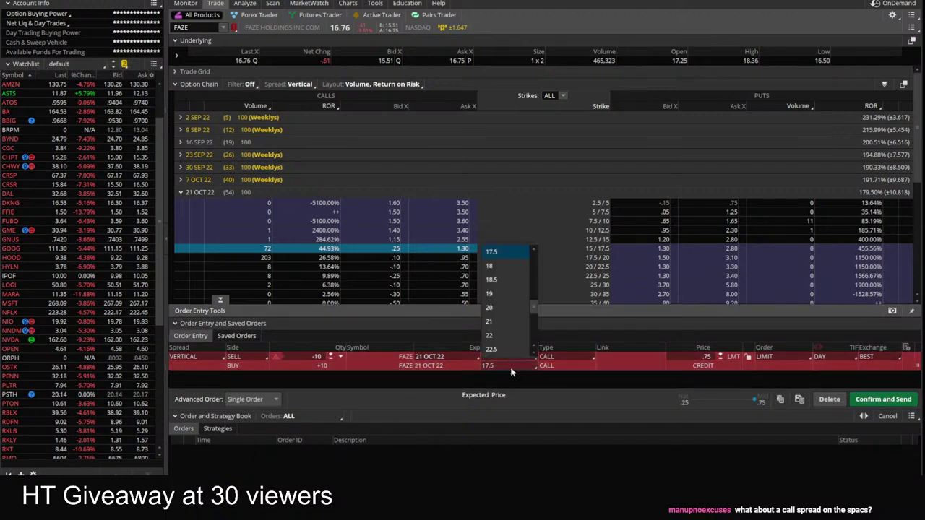
left_click(490, 307)
left_click(881, 401)
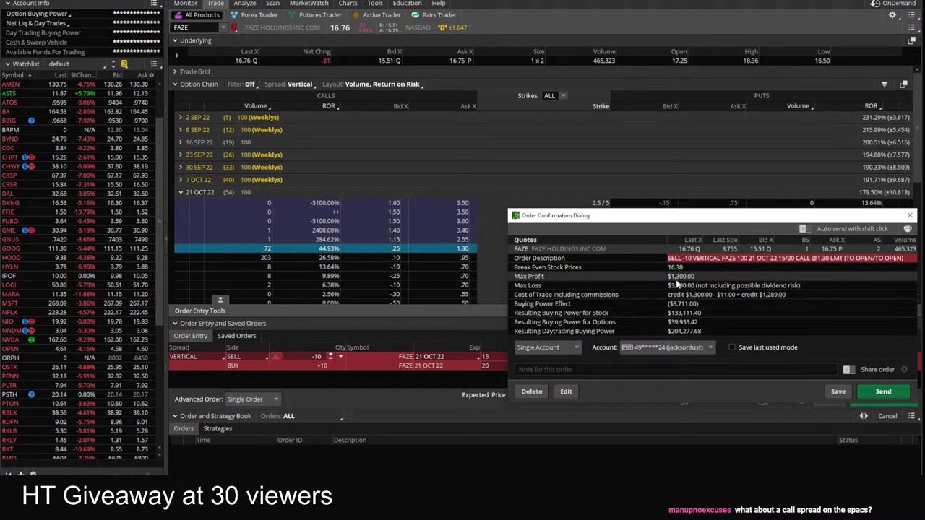
left_click(909, 217)
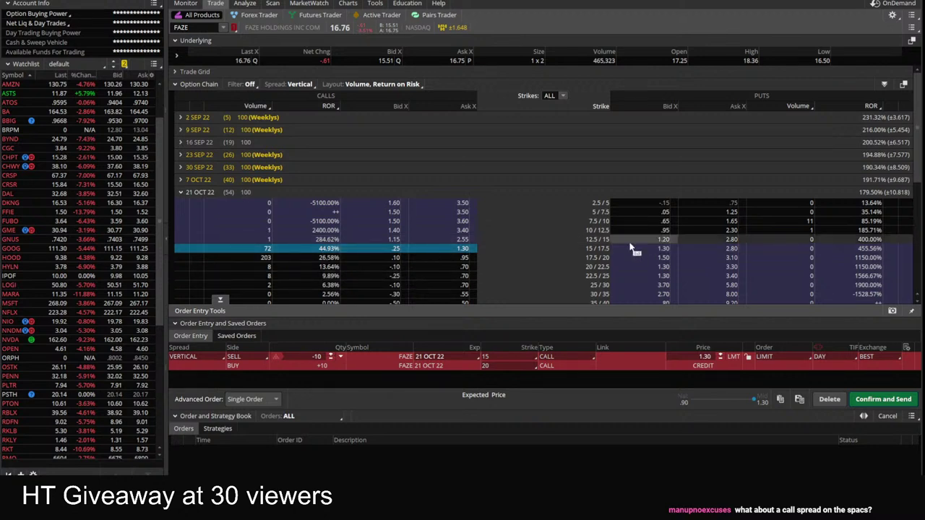
Set up a FAZE 21 OCT 22 vertical buying the 20 put and selling the 15 put, and review its order confirmation without sending.
left_click(659, 248)
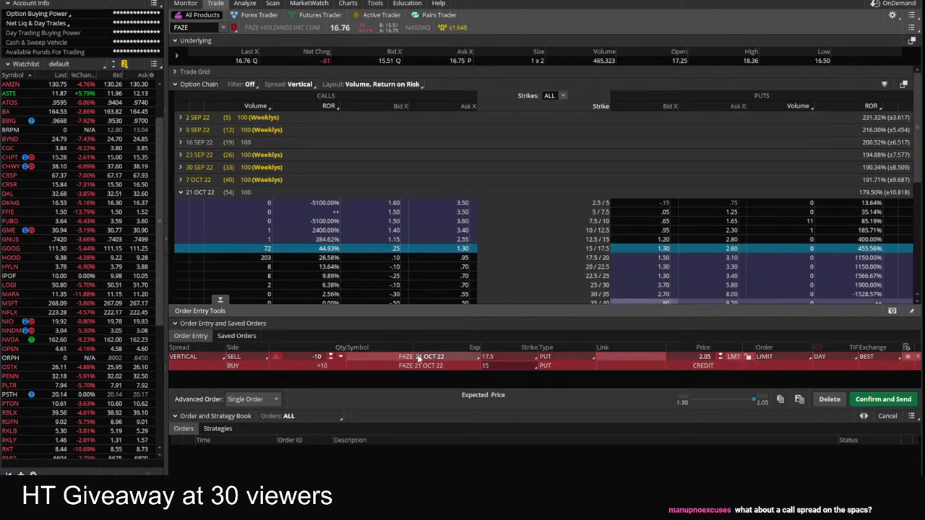
left_click(511, 357)
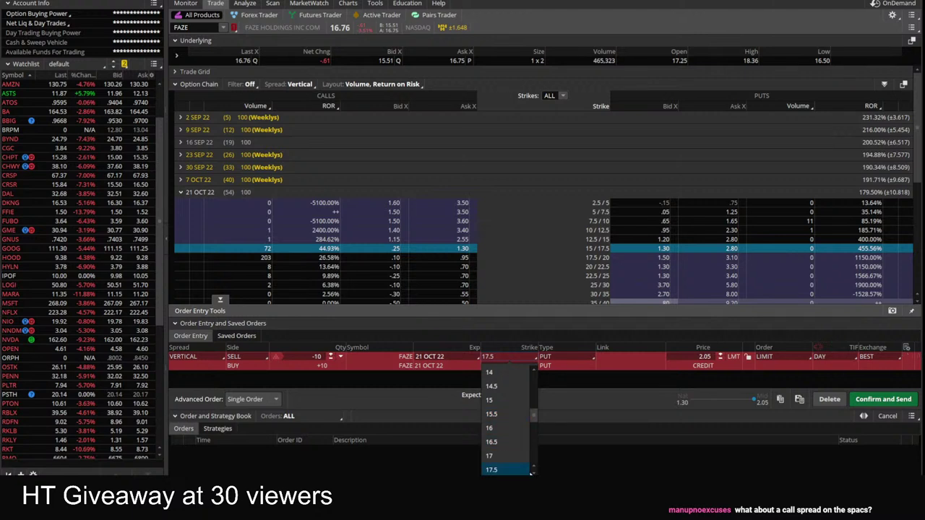
scroll(508, 420, "down", 1)
left_click(499, 470)
left_click(247, 357)
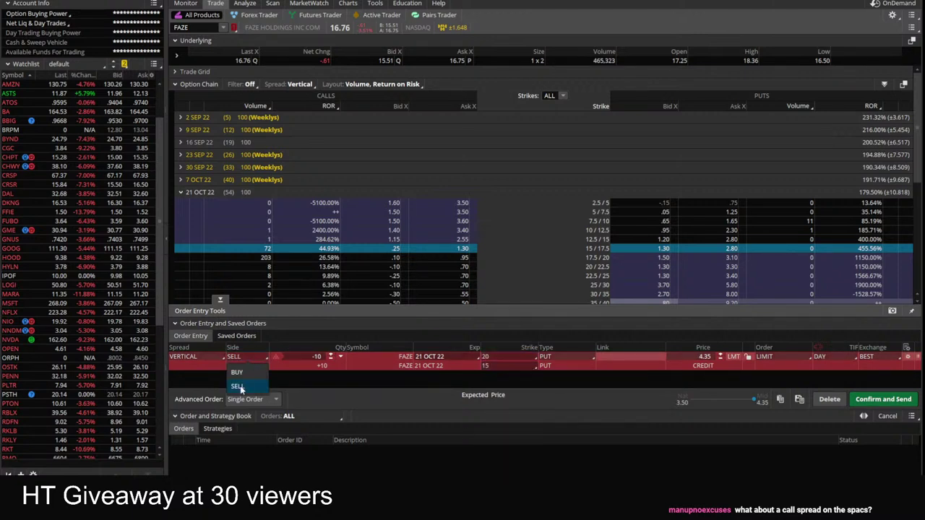
left_click(240, 374)
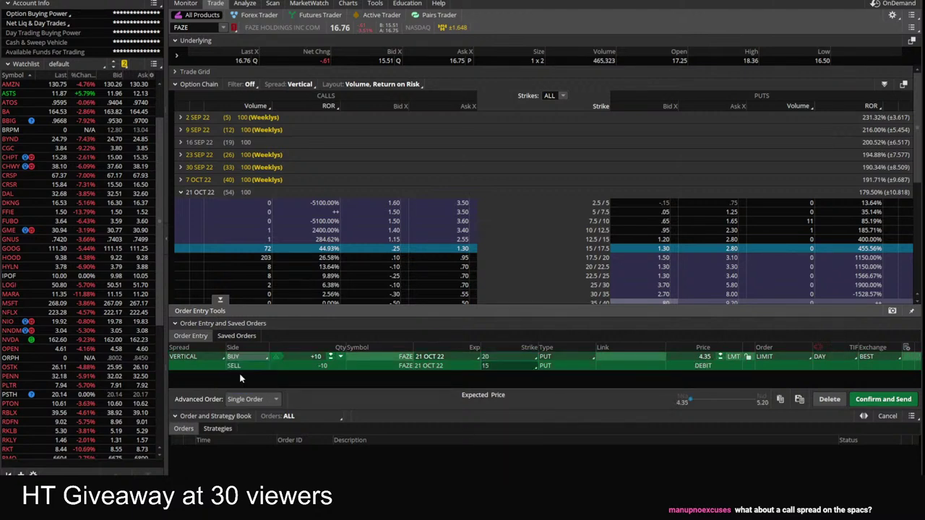
left_click(882, 399)
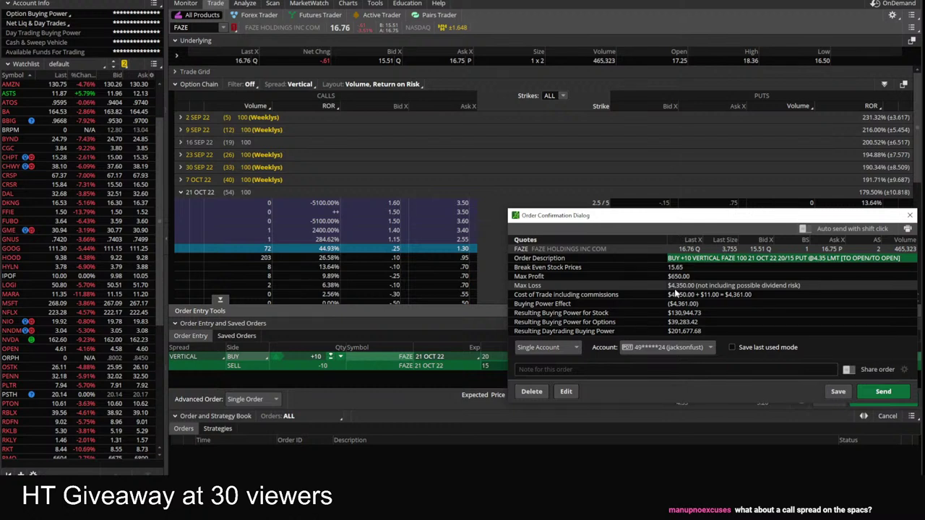
left_click(910, 216)
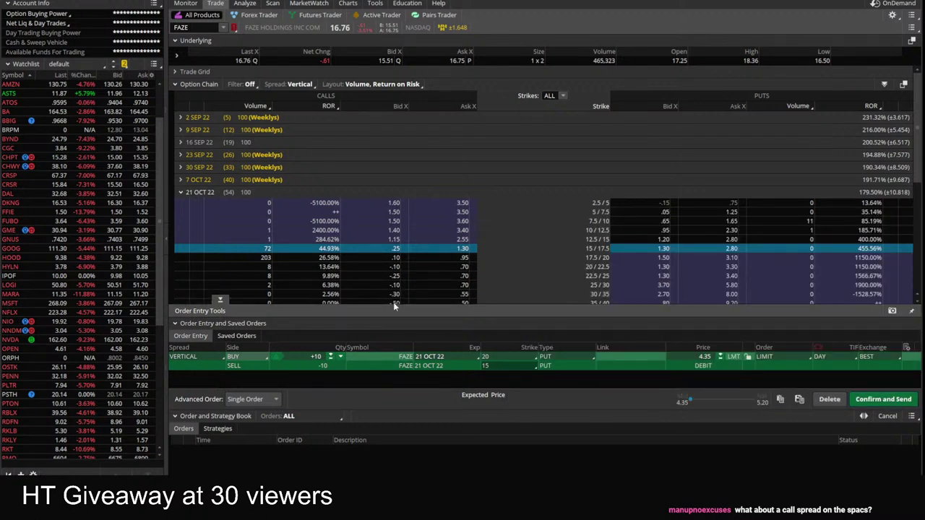
Return the FAZE option chain to single options and load the SPIR chart.
left_click(290, 84)
left_click(253, 108)
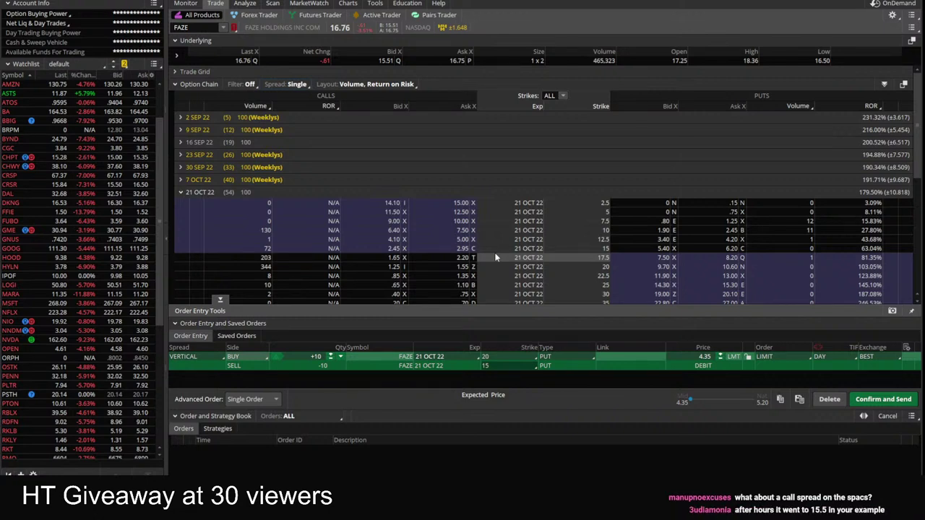
left_click(349, 4)
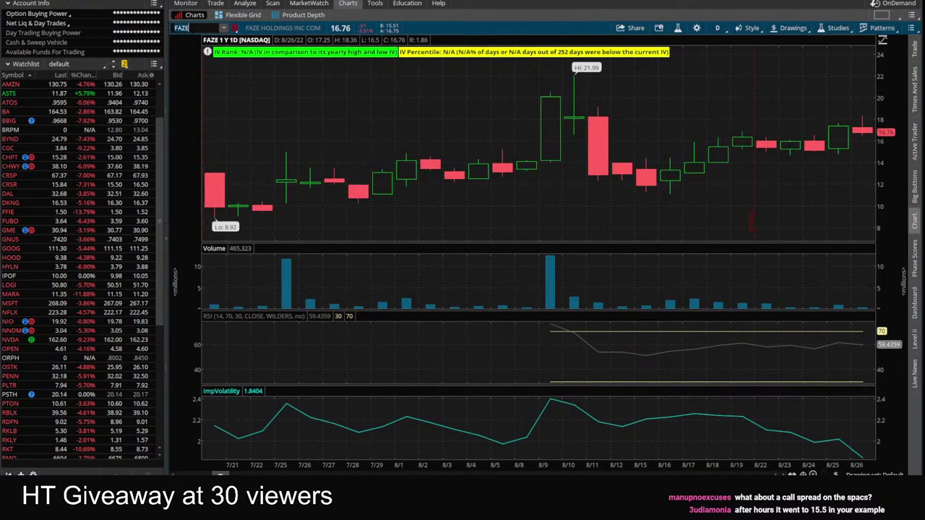
type("SPIR")
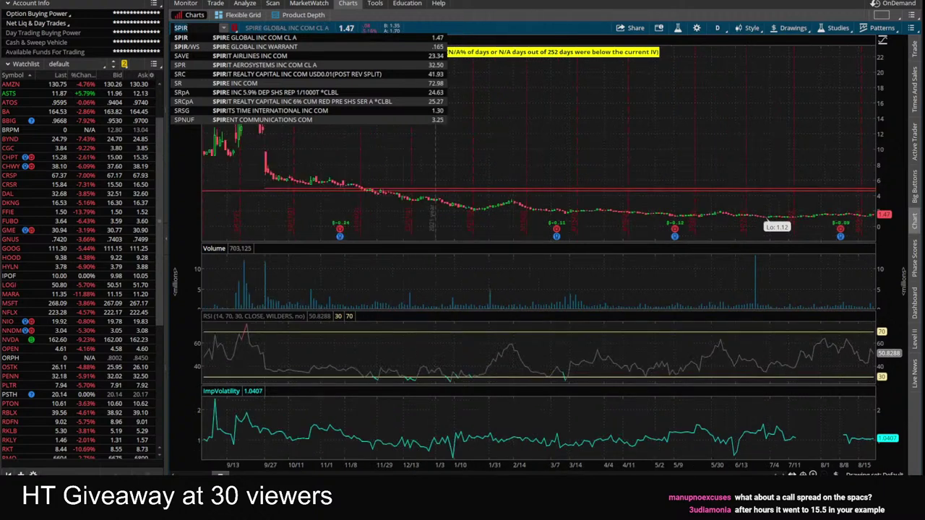
key("Return")
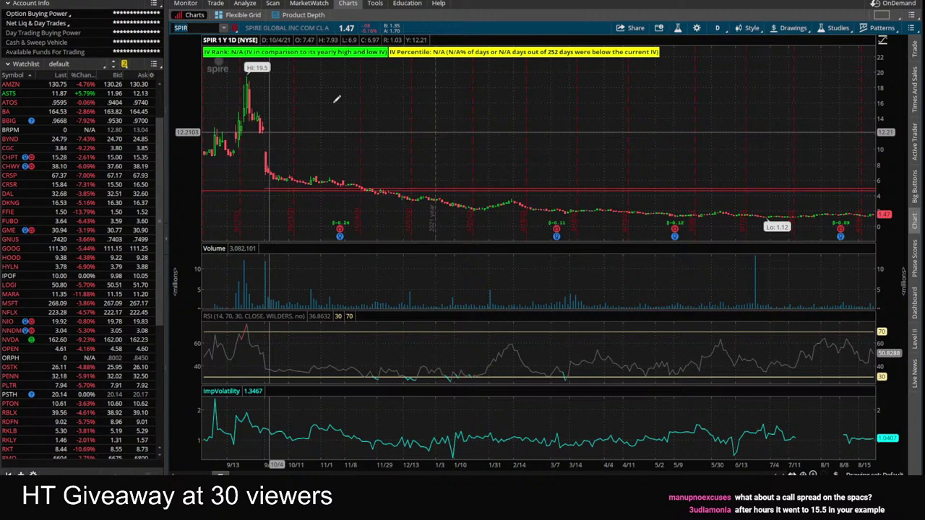
View the SPIR chart on the 180 D : 4h and 3 Y : W time frames, and load RMO on the weekly chart.
left_click(717, 28)
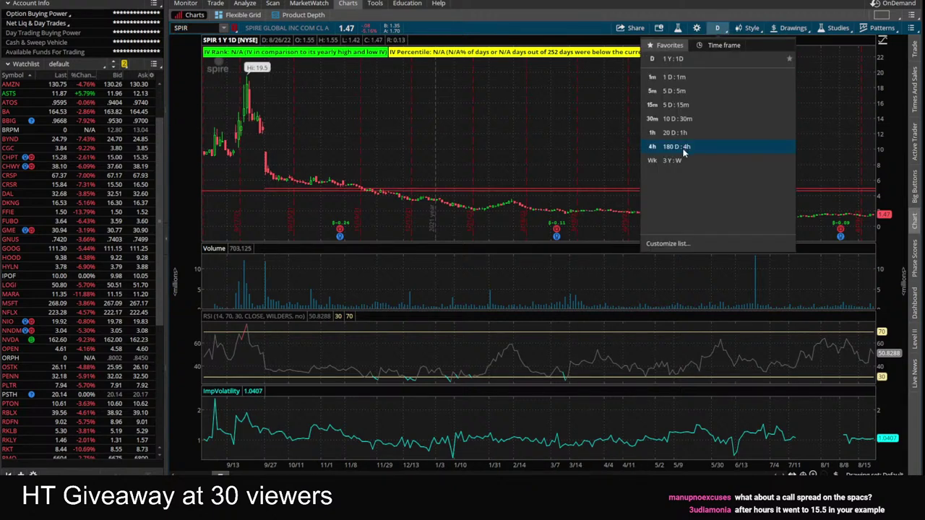
left_click(684, 147)
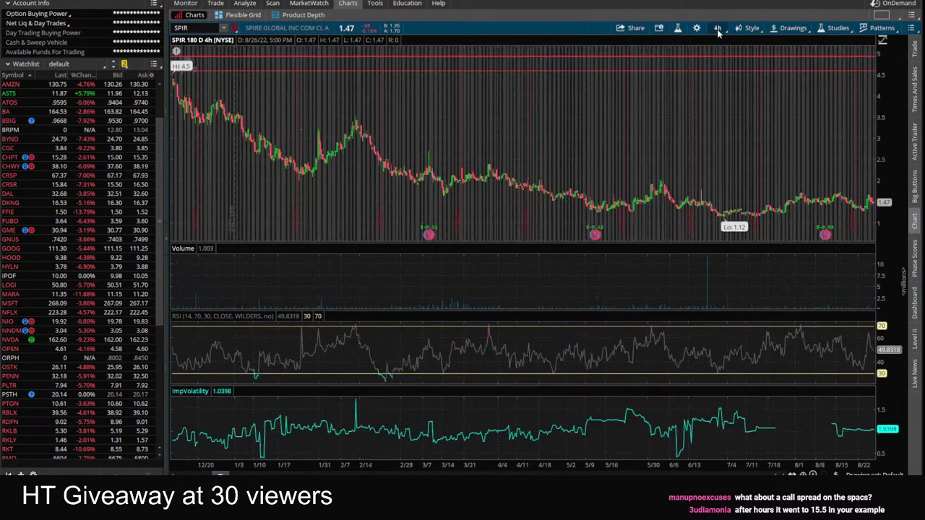
left_click(718, 28)
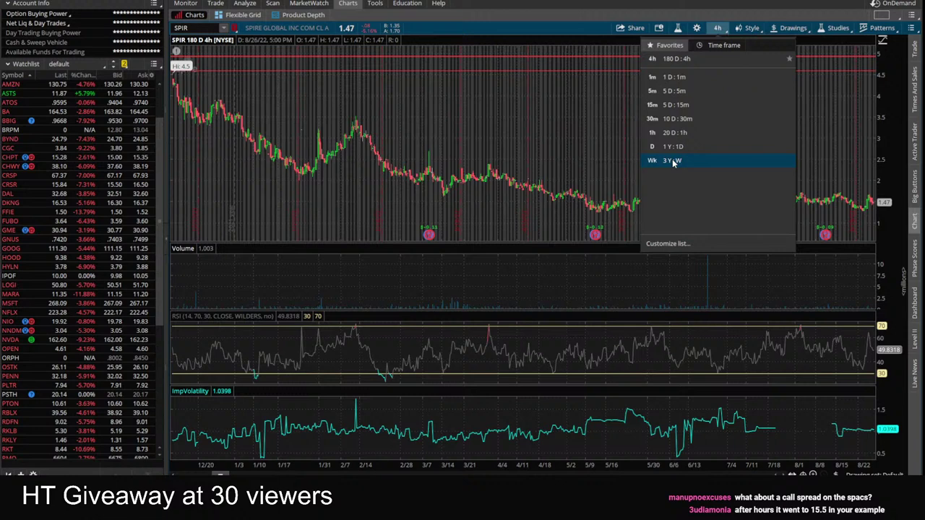
left_click(673, 161)
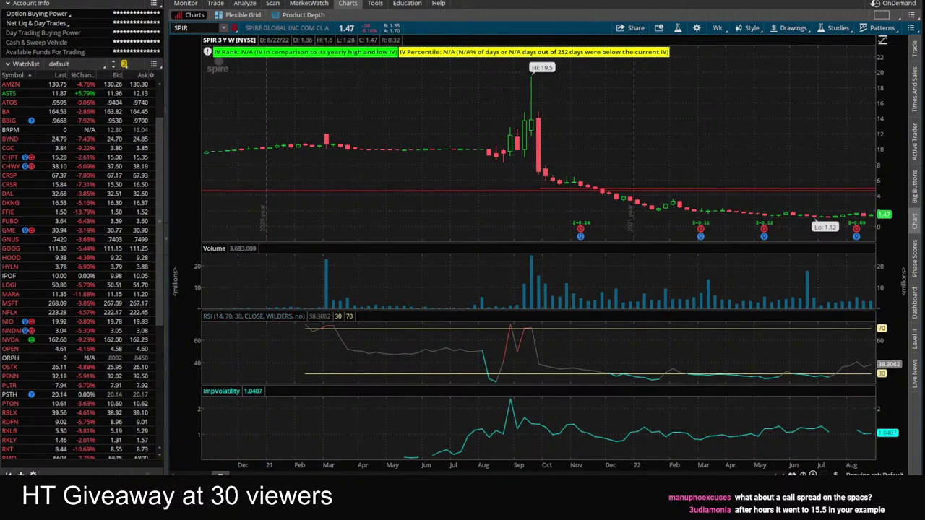
type("RMO")
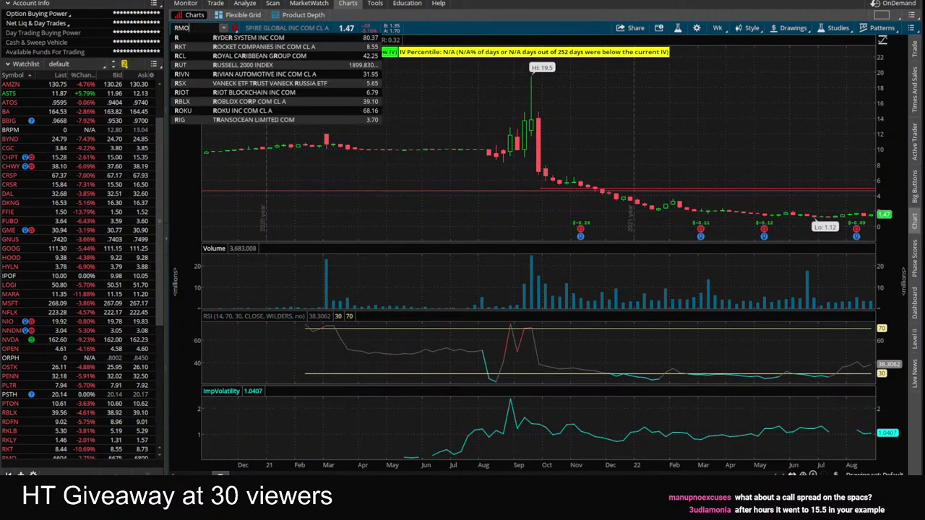
key("Return")
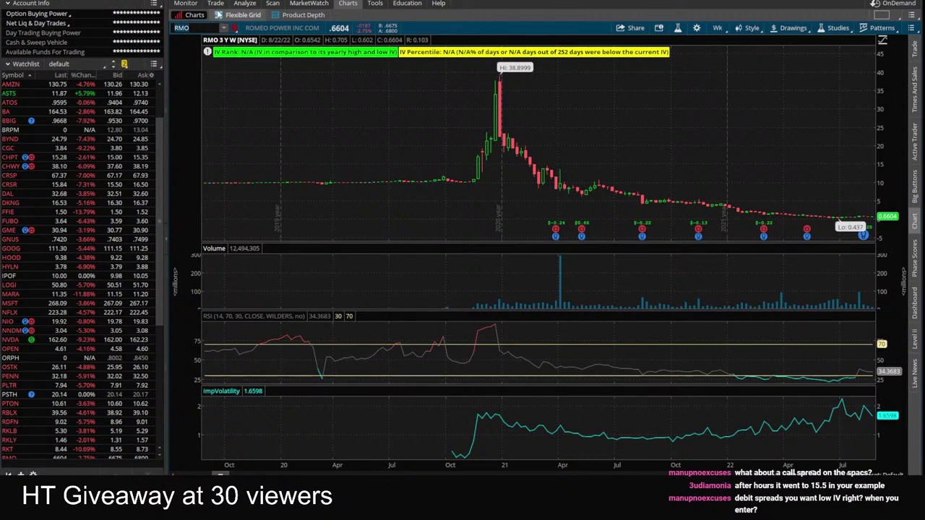
Switch to the HT Profit Tracker spreadsheet and review past weeks back to 8/7 and the hypothetical trades and profits for the week of 8/28.
mouse_move(220, 6)
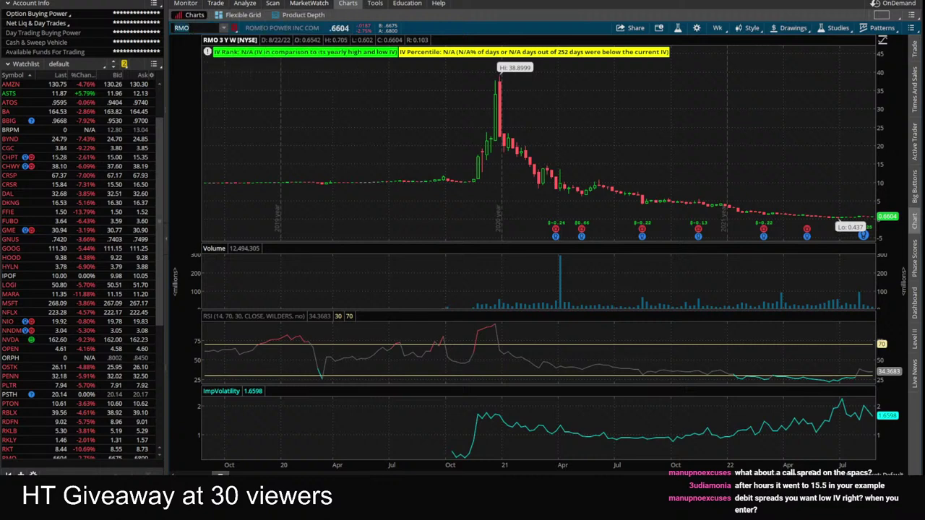
mouse_move(245, 506)
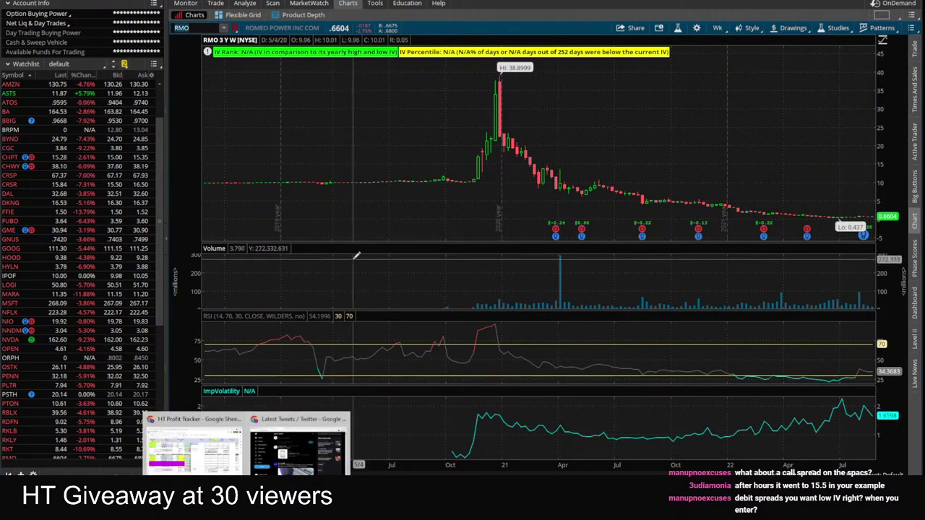
left_click(185, 456)
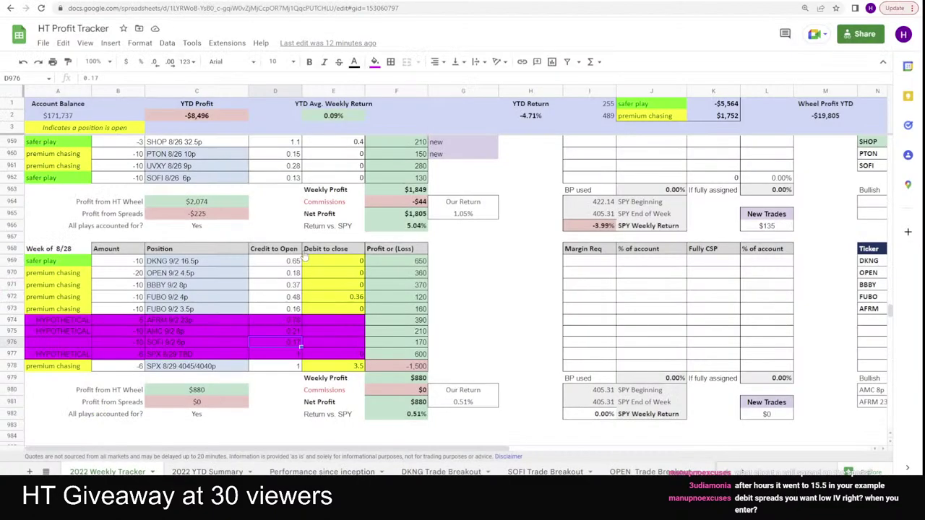
scroll(296, 248, "up", 2)
scroll(296, 248, "up", 10)
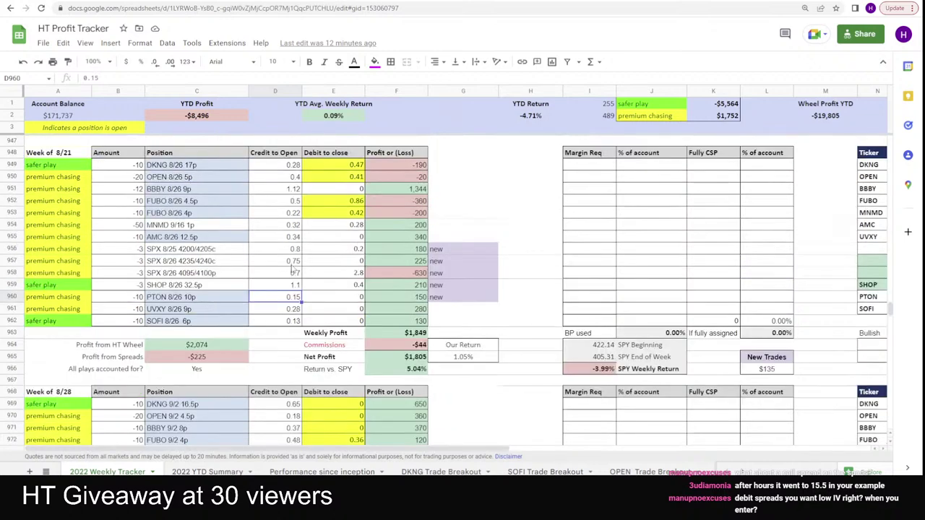
scroll(293, 278, "up", 4)
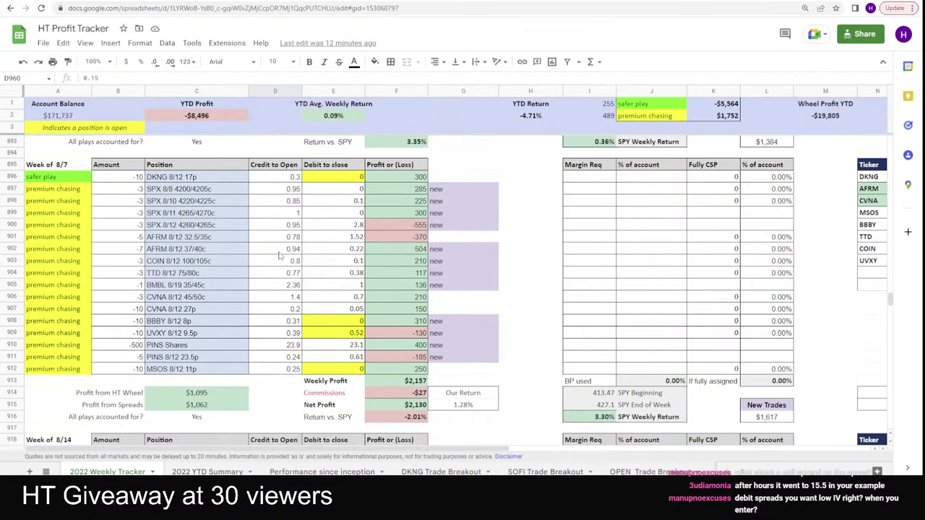
scroll(273, 299, "down", 12)
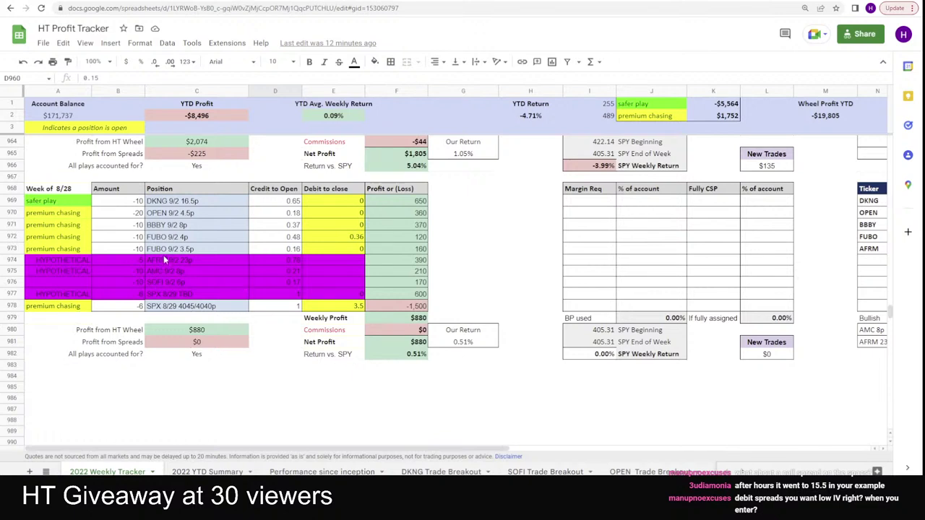
left_click_drag(169, 249, 169, 278)
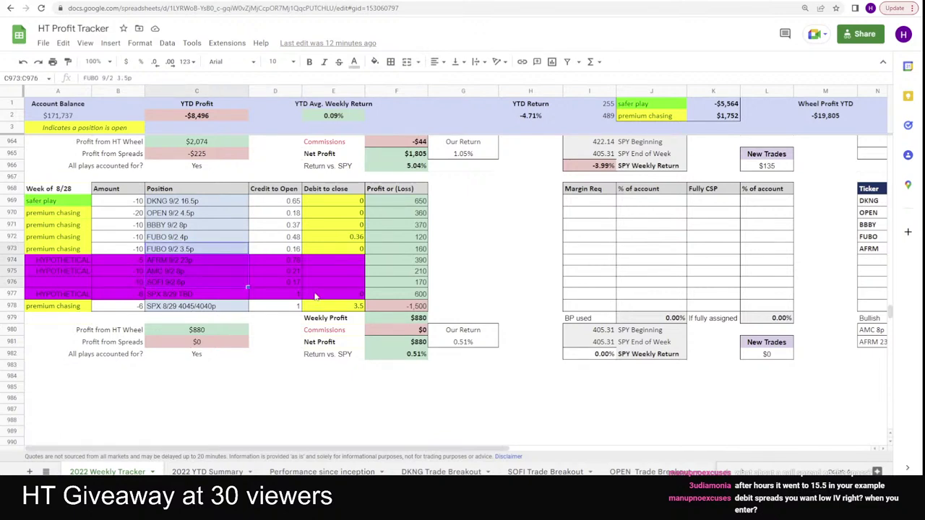
left_click_drag(396, 259, 396, 293)
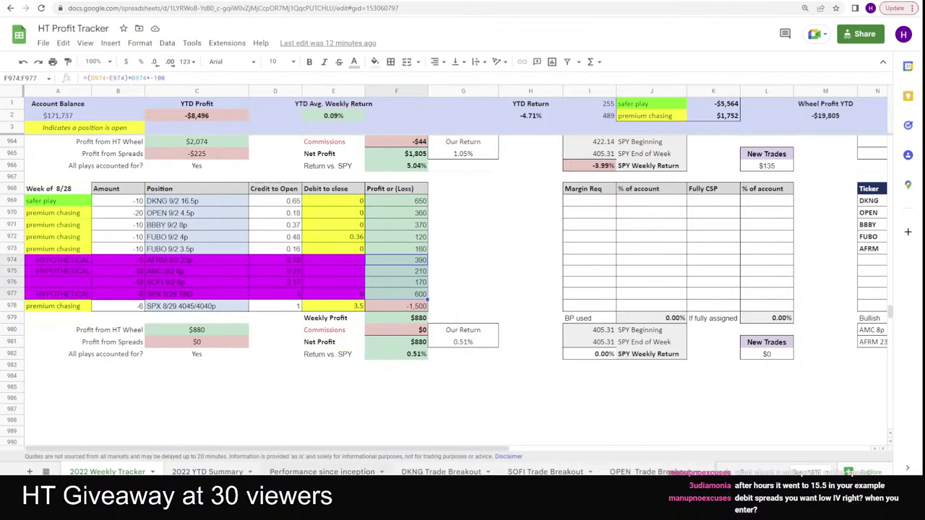
Return to thinkorswim, view the AFRM chart on the 180 D : 4h time frame, and bring up the Option Hacker put scan results.
key("alt+Tab")
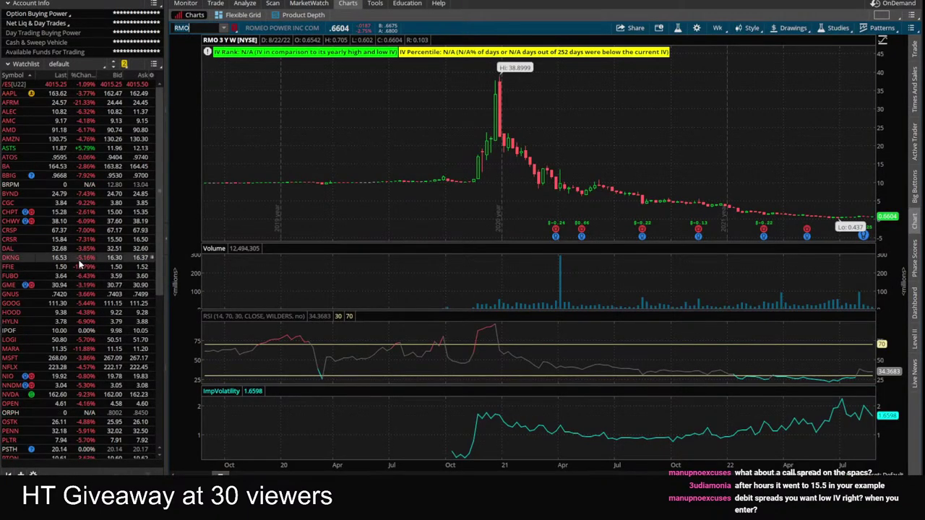
left_click(271, 5)
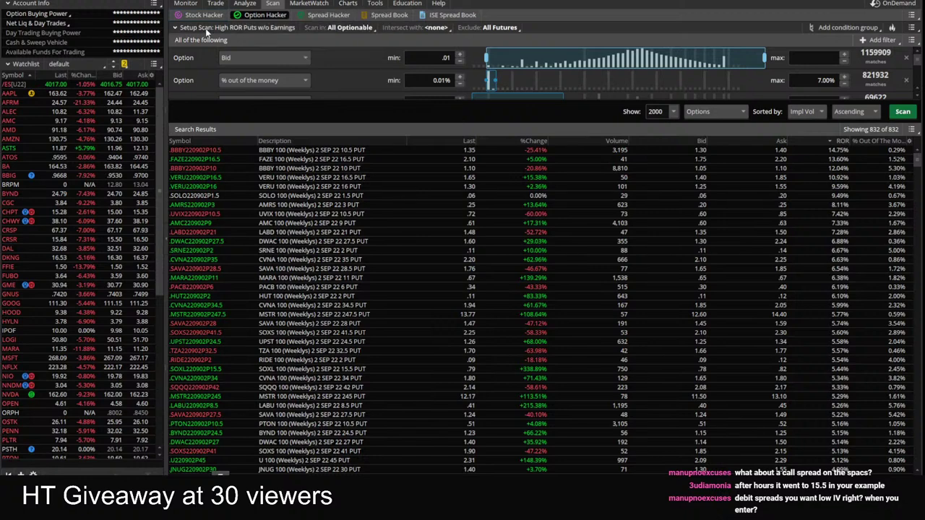
left_click(347, 4)
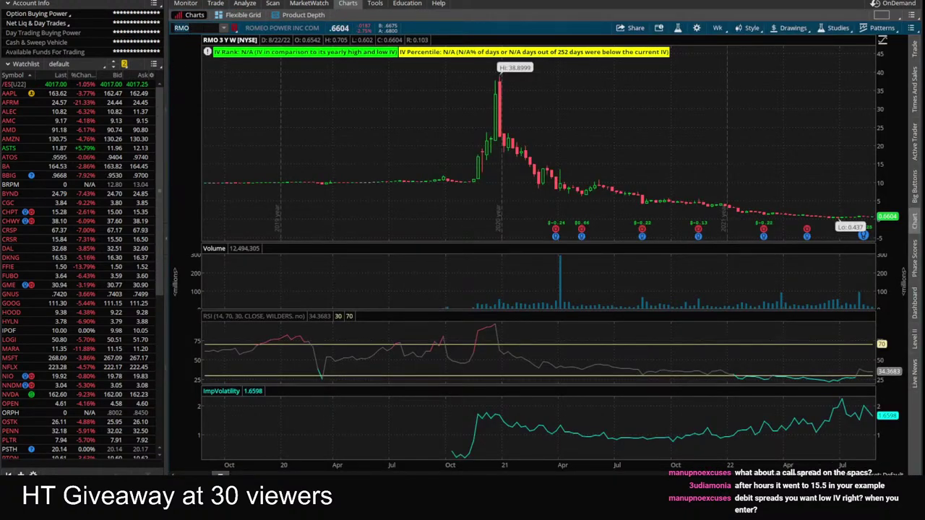
type("AFRM")
key("Return")
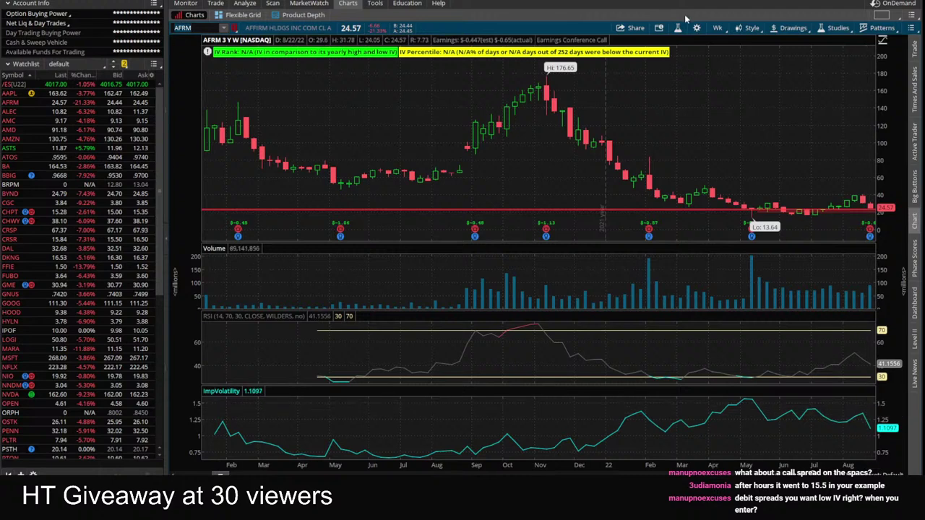
left_click(716, 29)
left_click(692, 147)
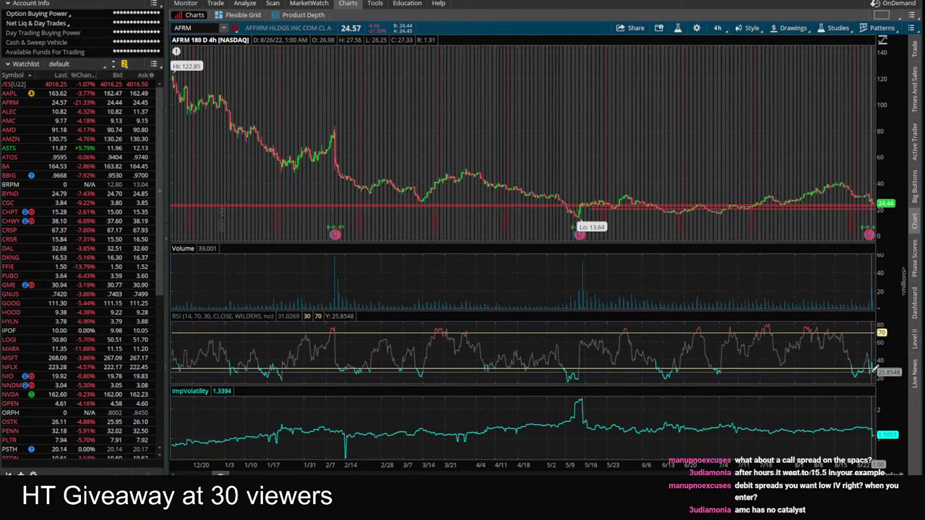
left_click(272, 4)
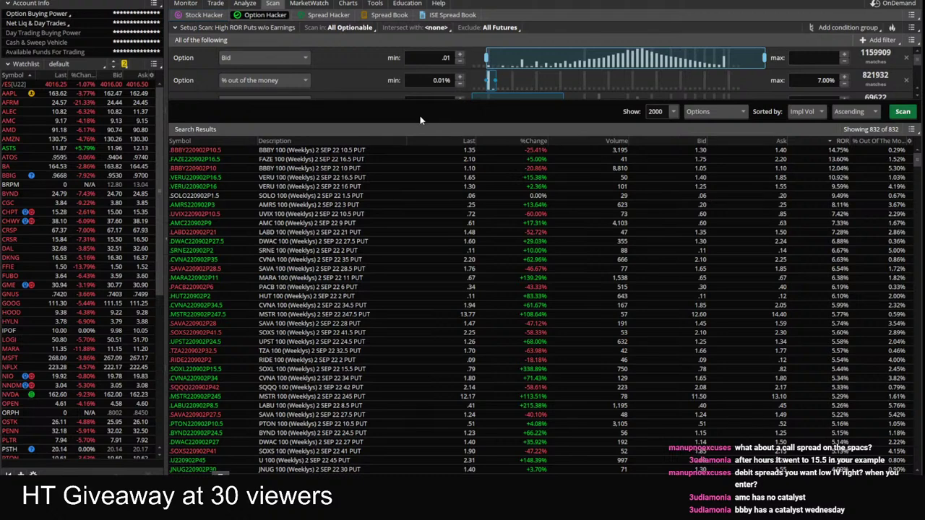
Intersect the high ROR puts scan with the HT Oversold Stocks list and run it, accepting the large symbol request.
left_click(439, 28)
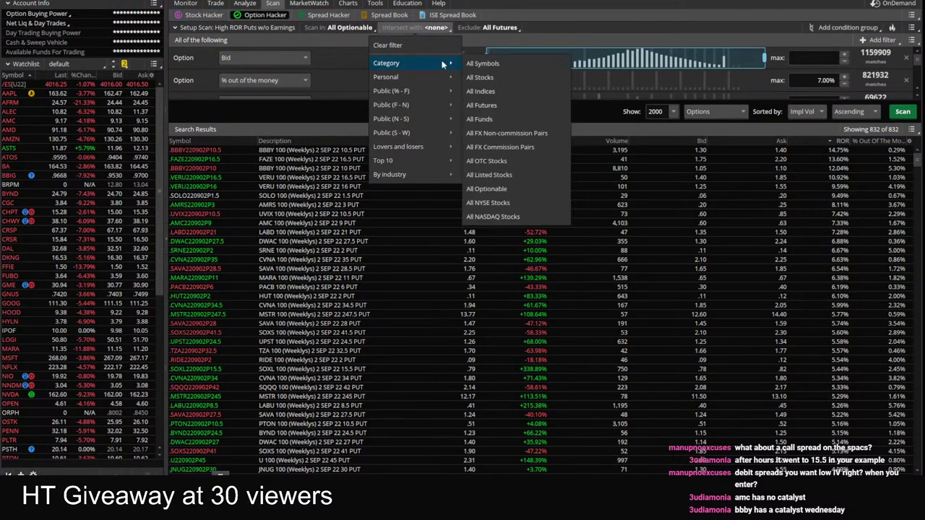
mouse_move(440, 79)
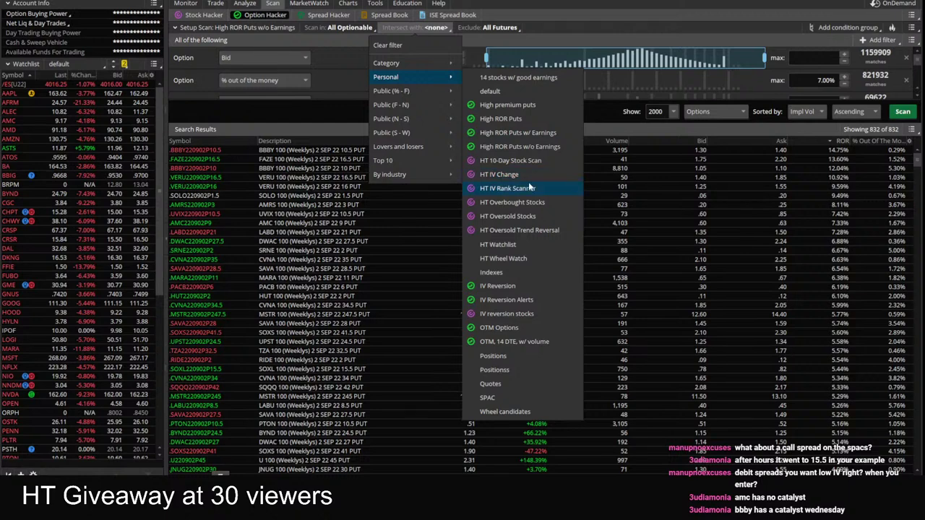
left_click(529, 214)
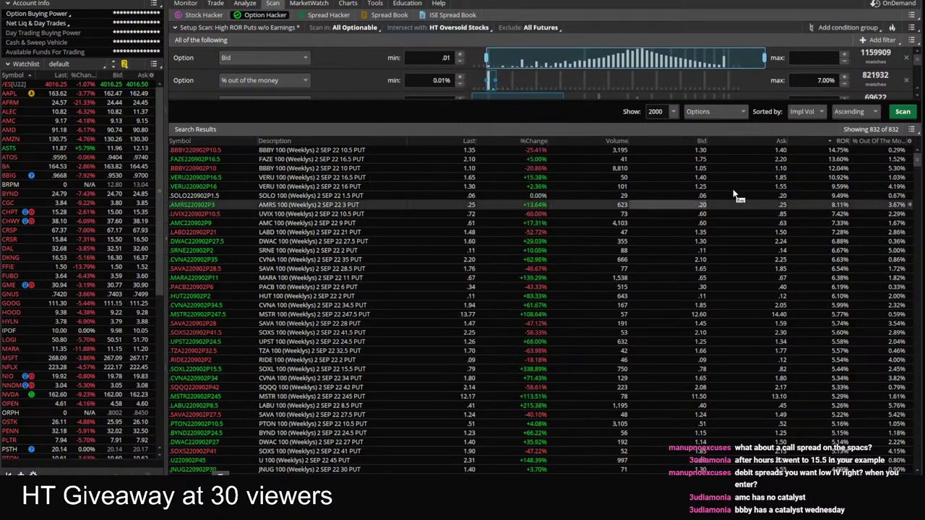
left_click(903, 112)
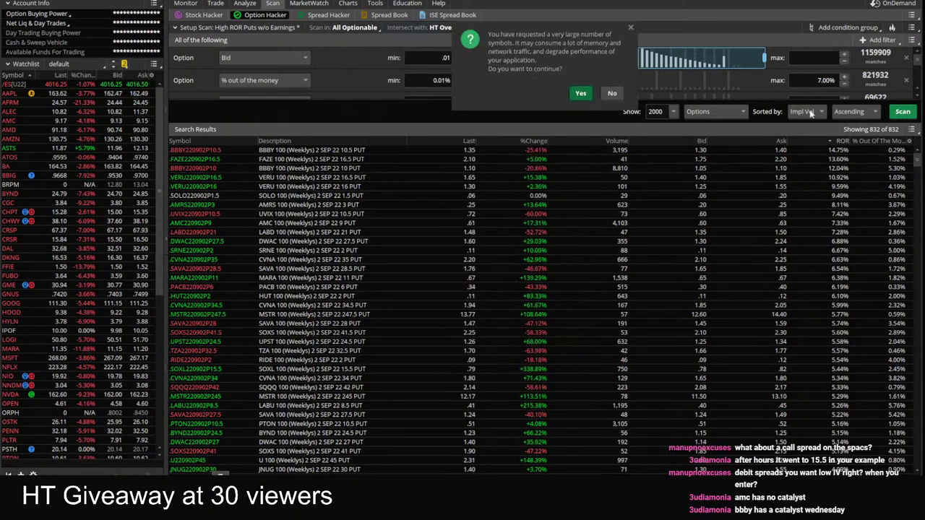
left_click(573, 96)
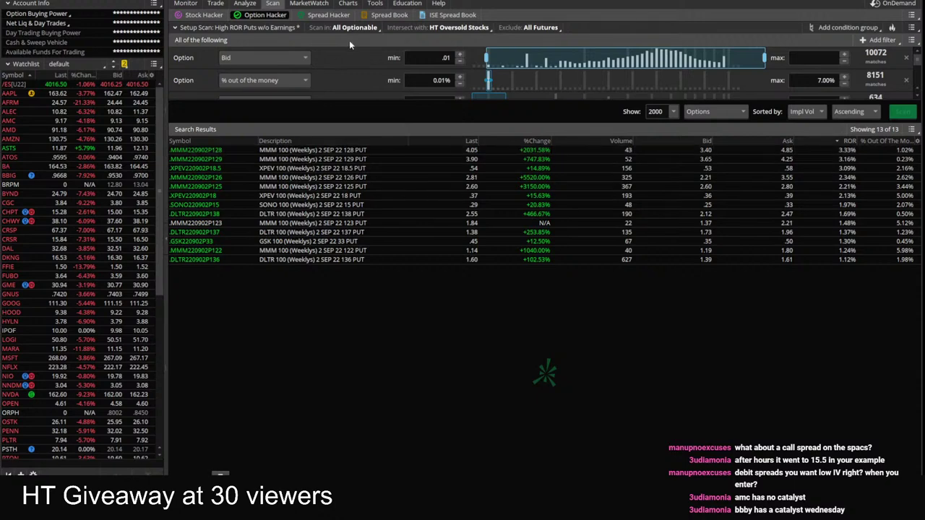
Load the MMM chart, check its live news headlines, and hide the news again.
left_click(348, 3)
type("MMM")
key("Return")
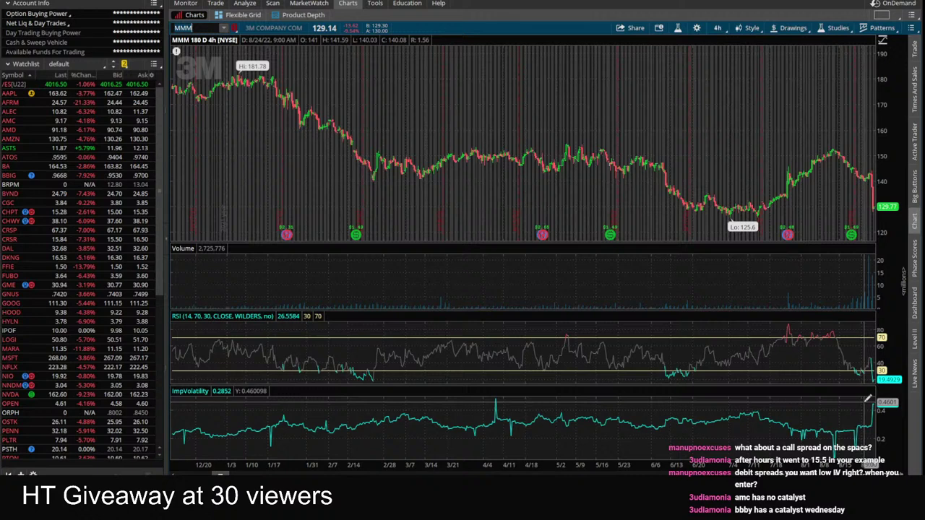
left_click(915, 373)
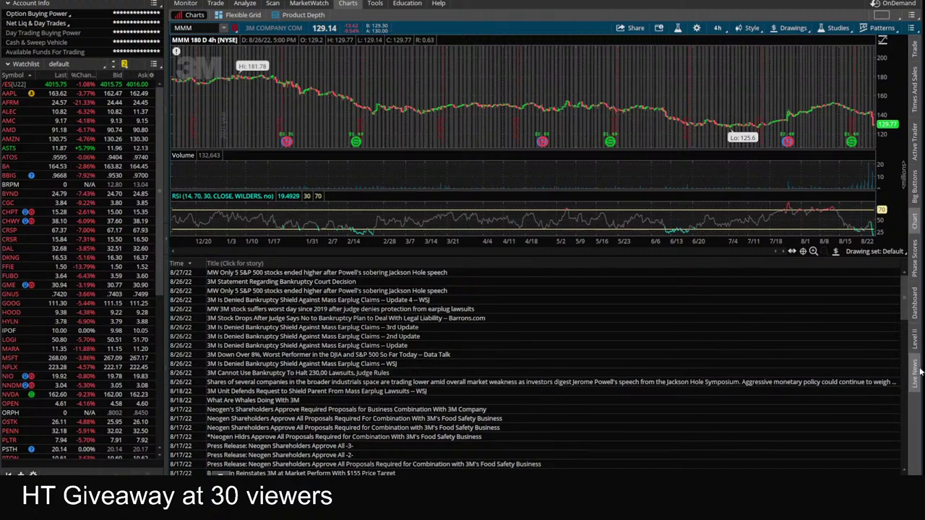
left_click(883, 40)
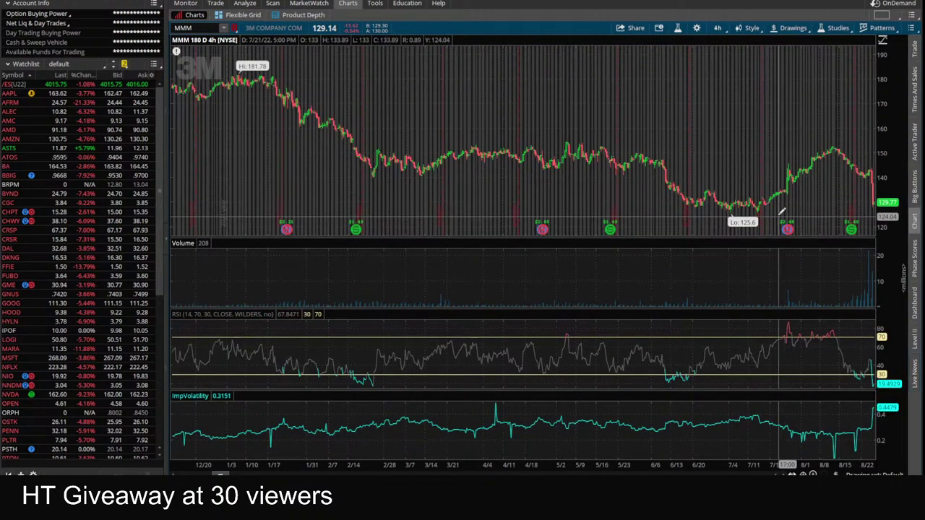
View the MMM chart on the 1 Y : 1D and 3 Y : W time frames, and return it to 180 D : 4h.
left_click(719, 28)
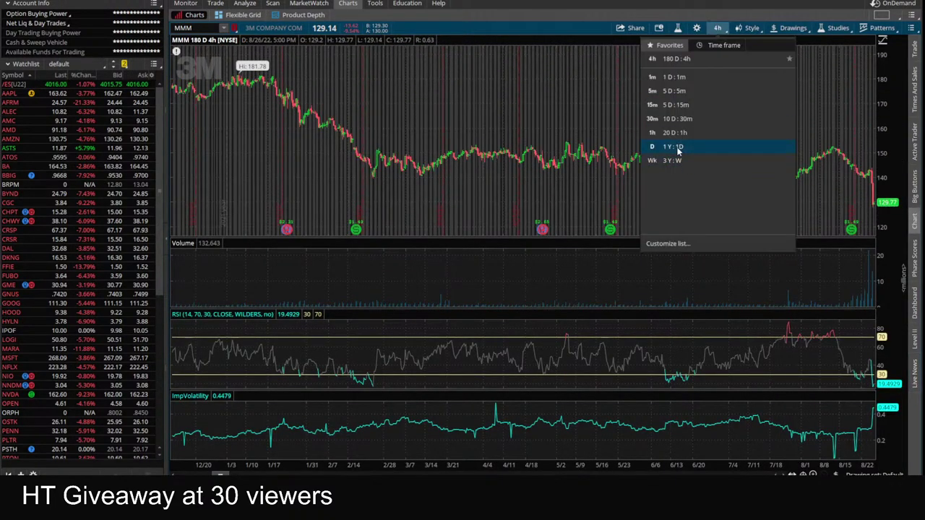
left_click(678, 148)
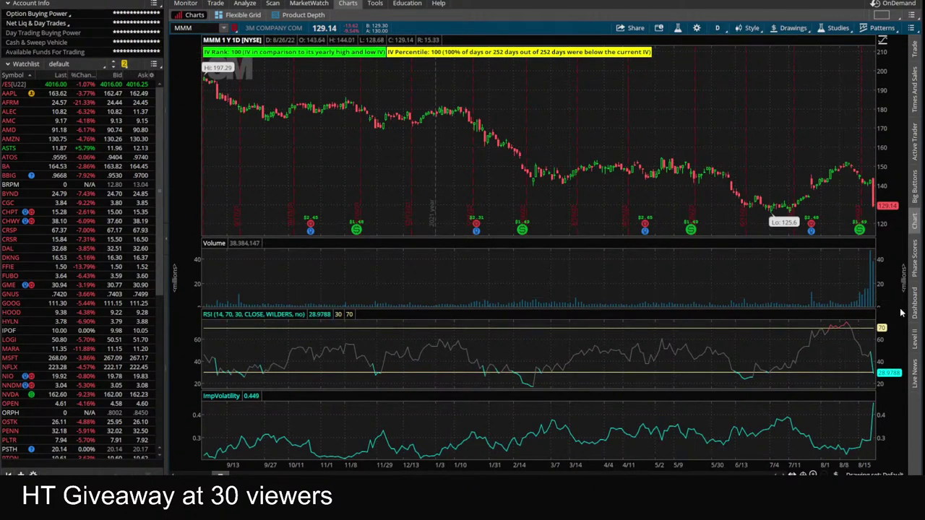
left_click(717, 27)
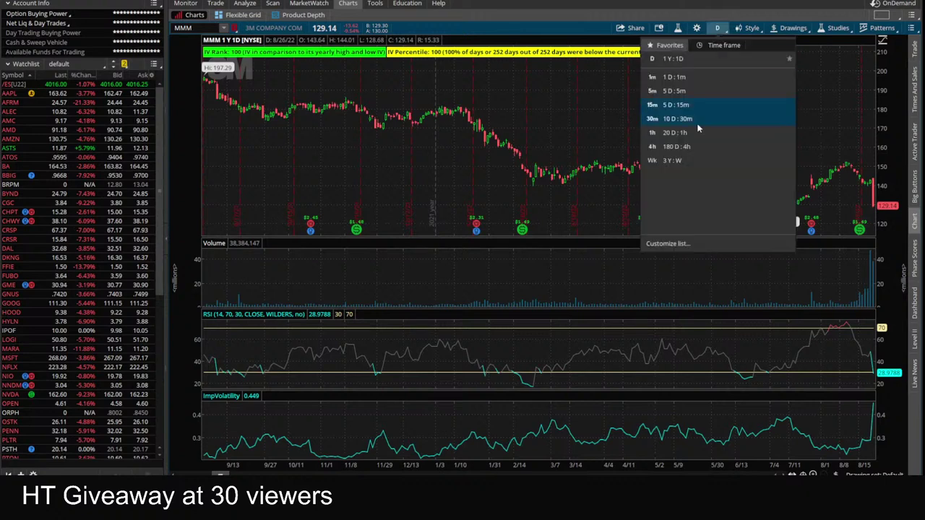
left_click(683, 161)
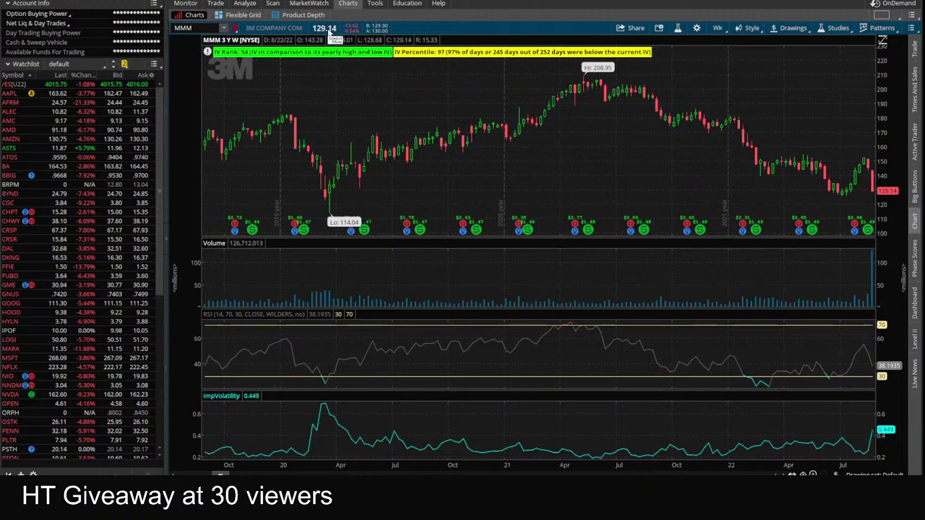
left_click(717, 28)
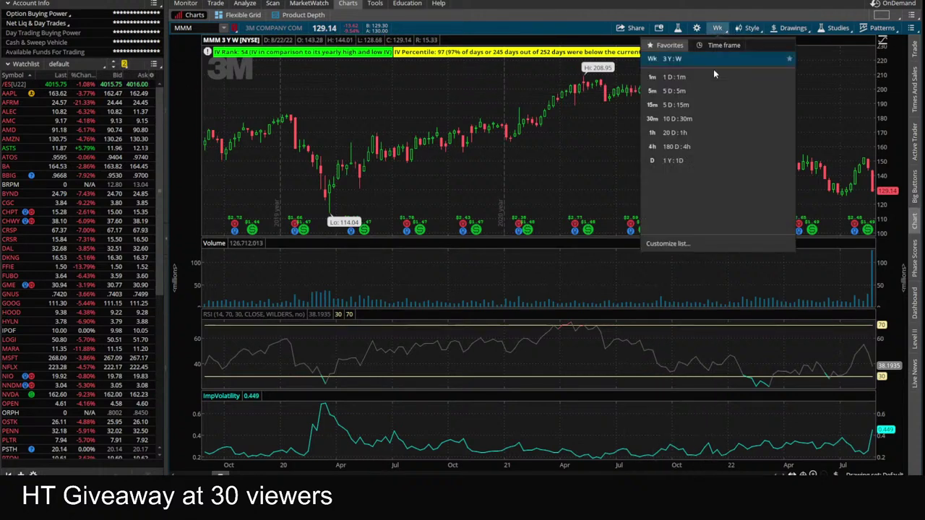
left_click(683, 146)
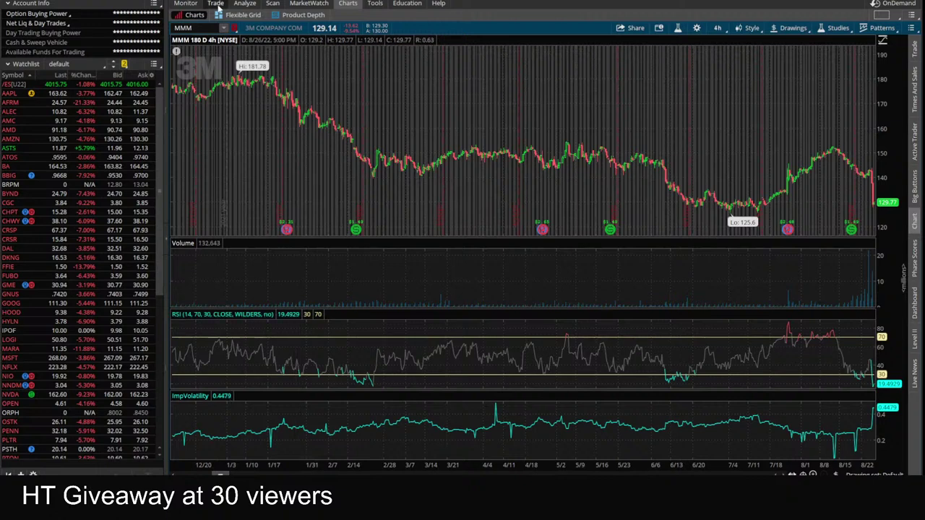
Expand the 2 SEP 22 expiration in the MMM option chain and compare its put strikes with the chart's price levels.
left_click(216, 4)
left_click(348, 3)
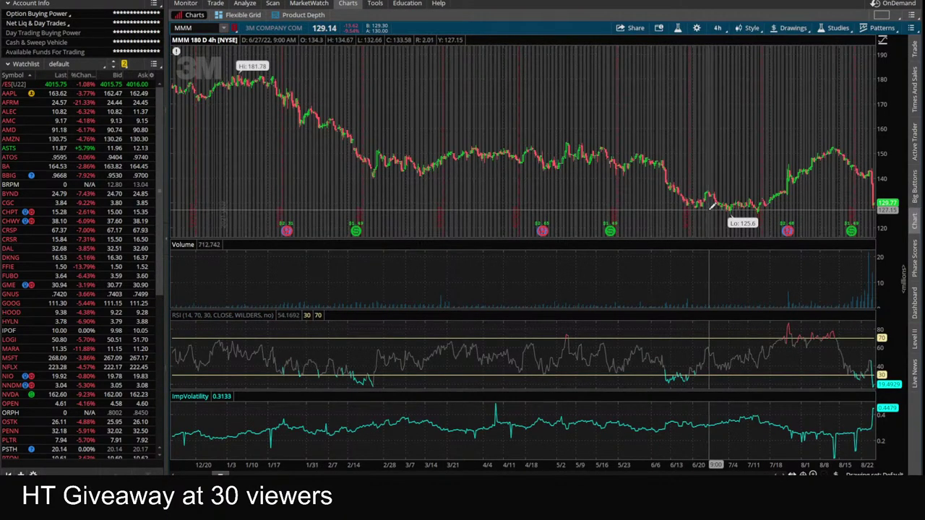
left_click(216, 4)
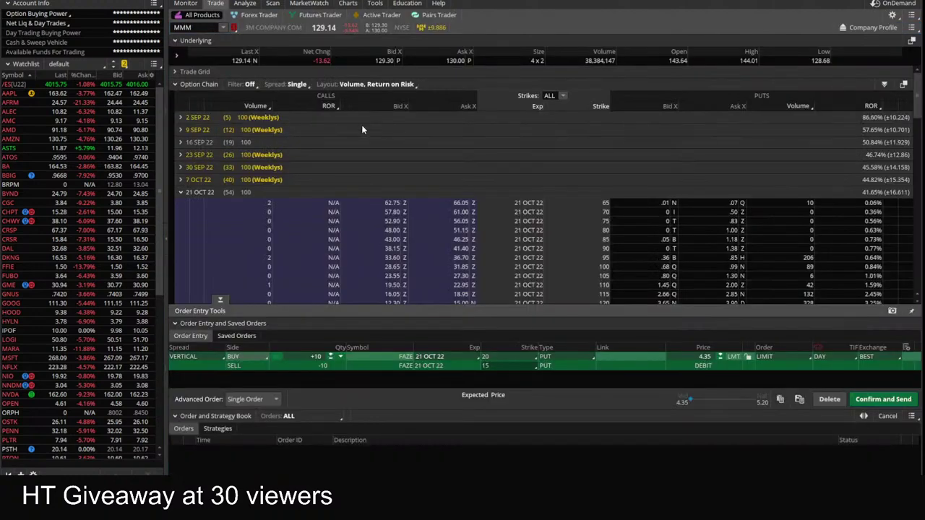
left_click(191, 117)
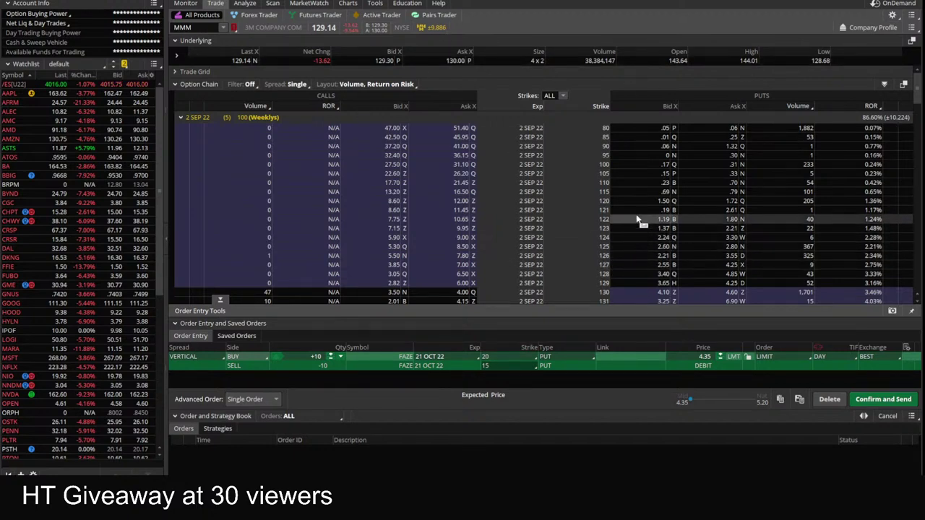
left_click(347, 4)
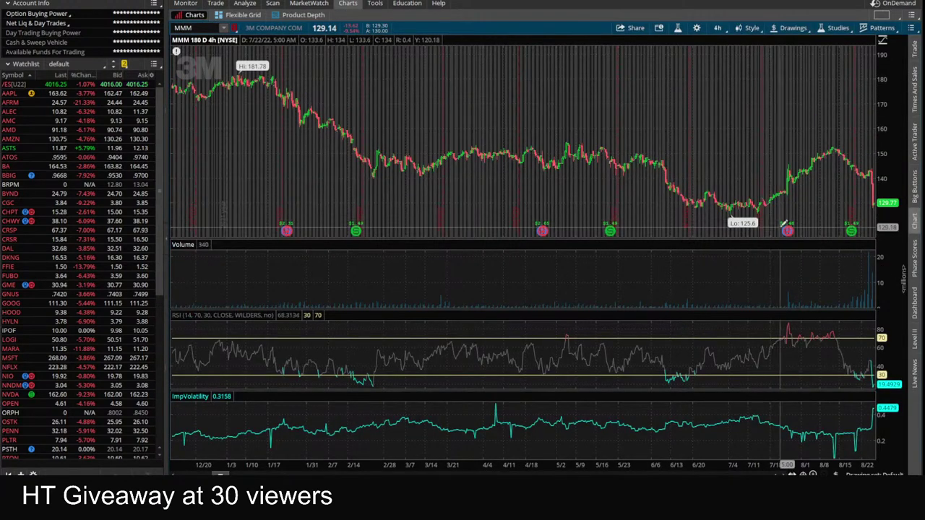
left_click(216, 4)
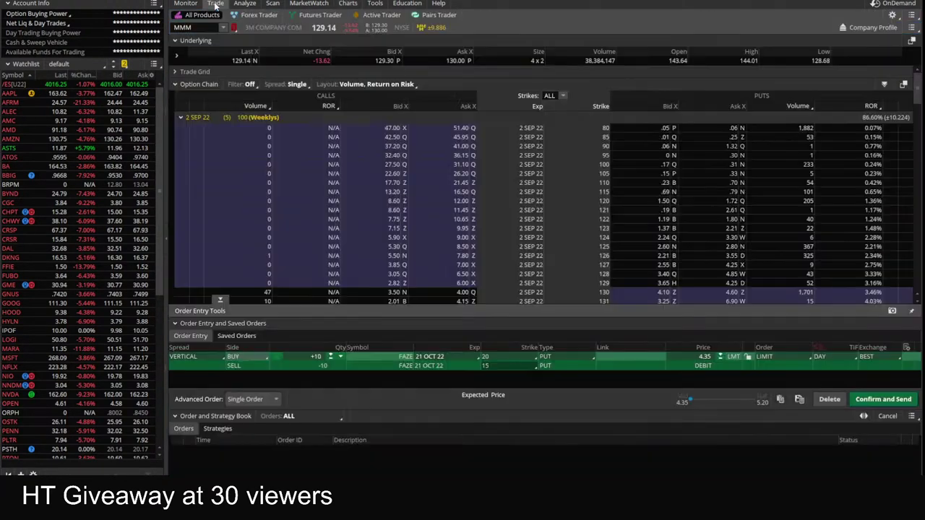
Draft a limit order to sell one MMM 2 SEP 22 120 put at 1.50, and review its confirmation details without sending.
left_click(658, 203)
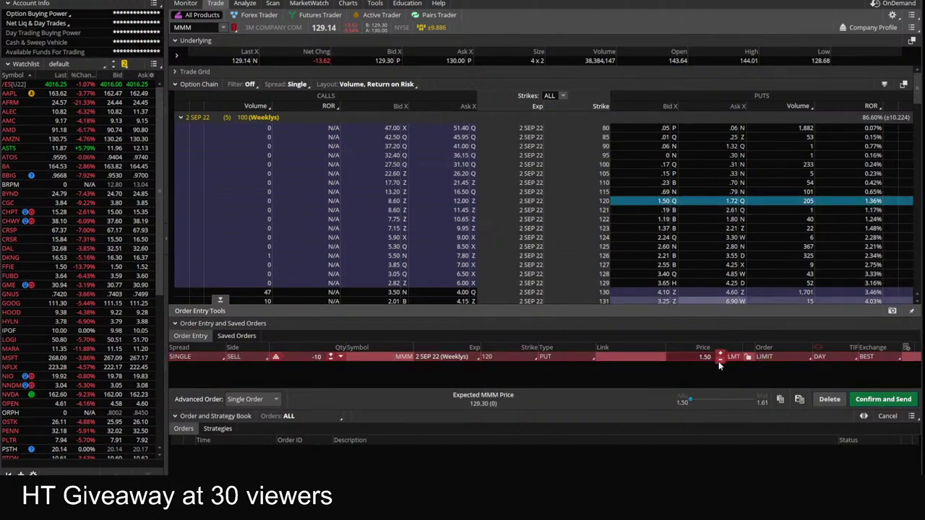
left_click(330, 354)
left_click(330, 354)
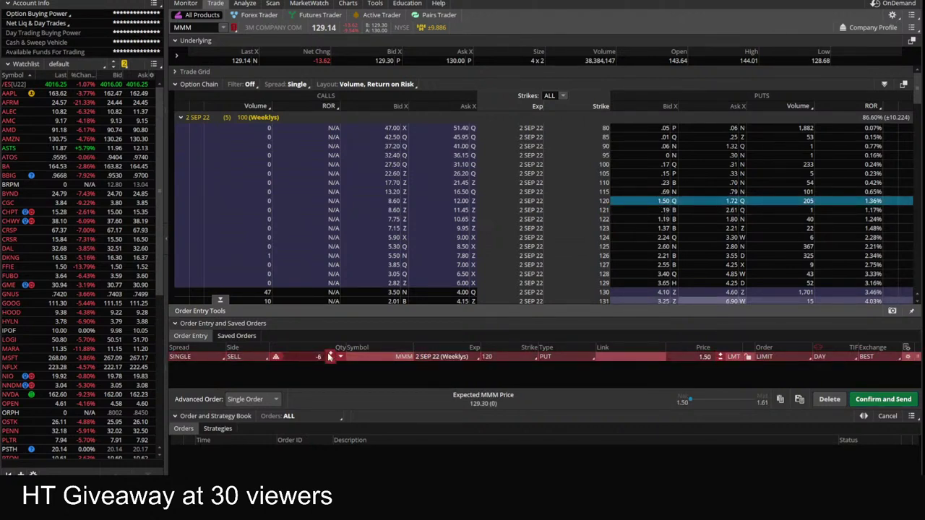
left_click(330, 354)
left_click(330, 354)
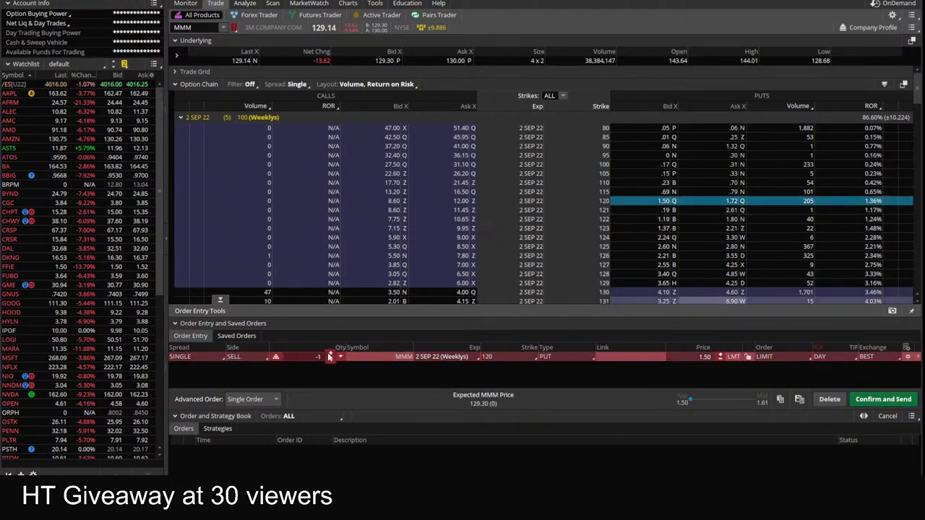
left_click(883, 399)
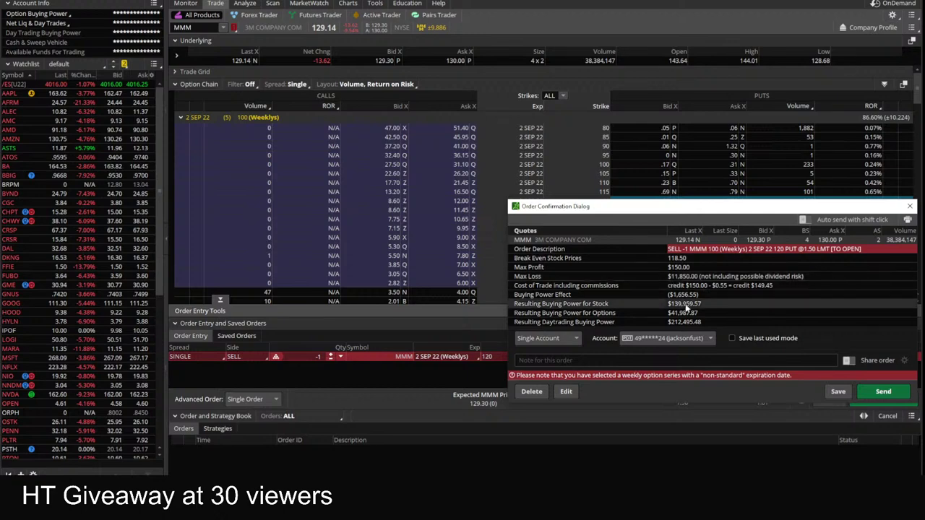
left_click(910, 208)
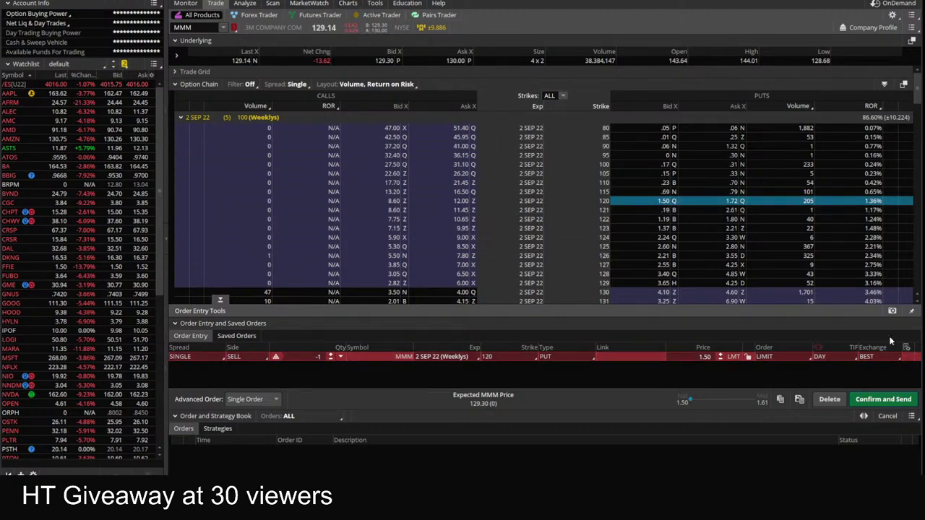
Show the live news for MMM beside its chart and read back through the older headlines.
left_click(355, 5)
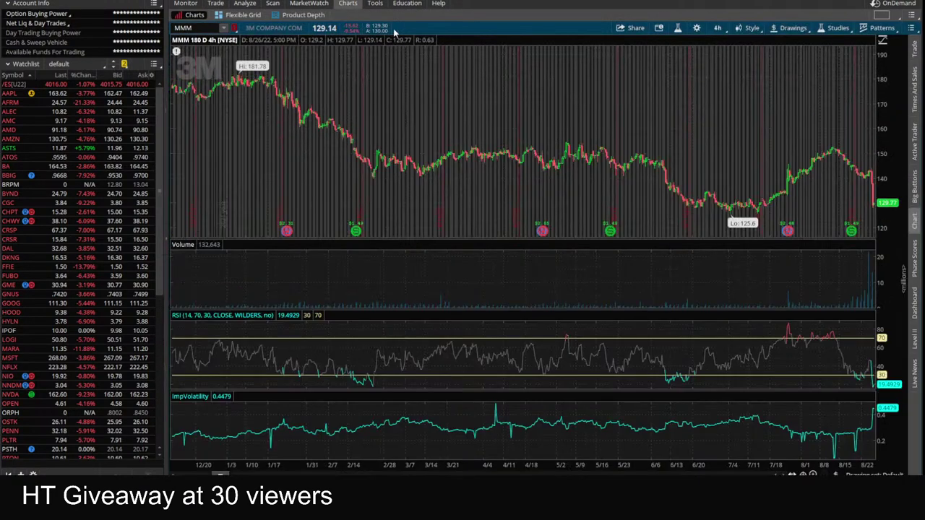
left_click(916, 379)
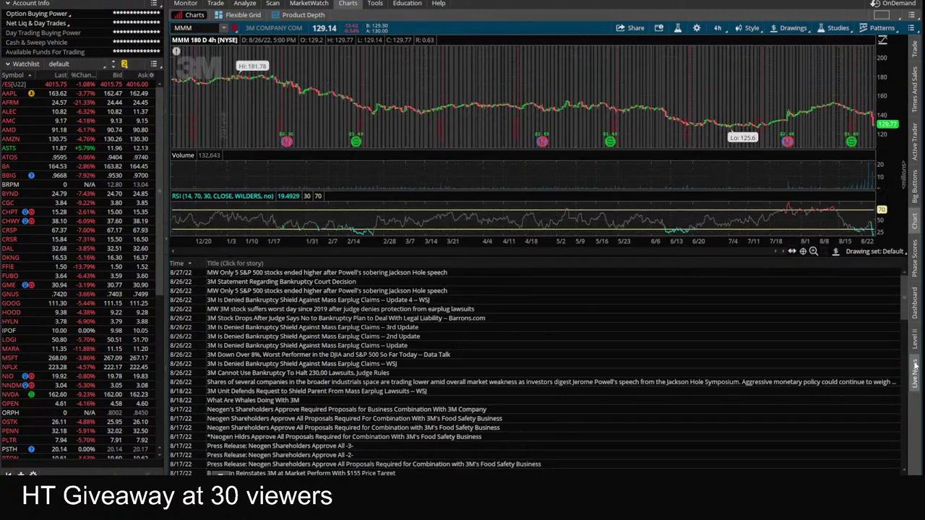
scroll(348, 358, "down", 1)
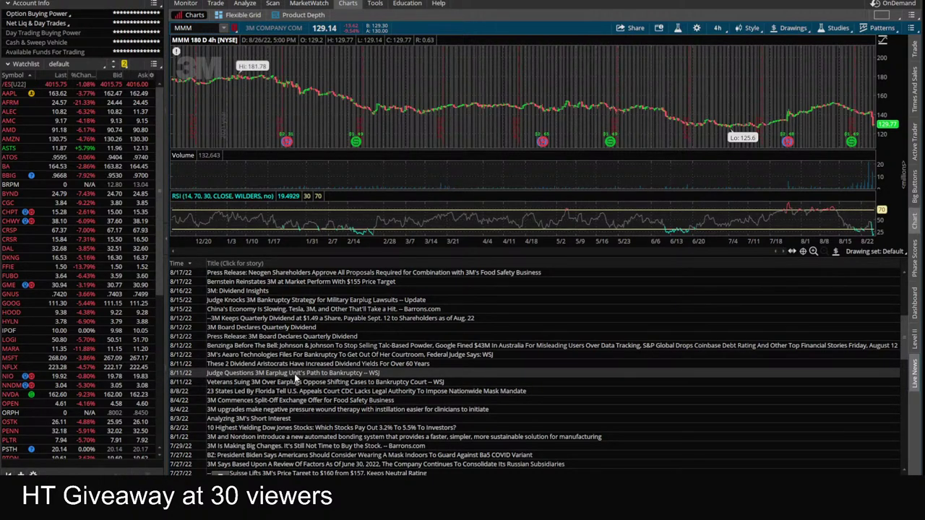
Open the MMM company profile, view the forecasts for the Healthcare division, and close the profile.
left_click(250, 4)
left_click(216, 5)
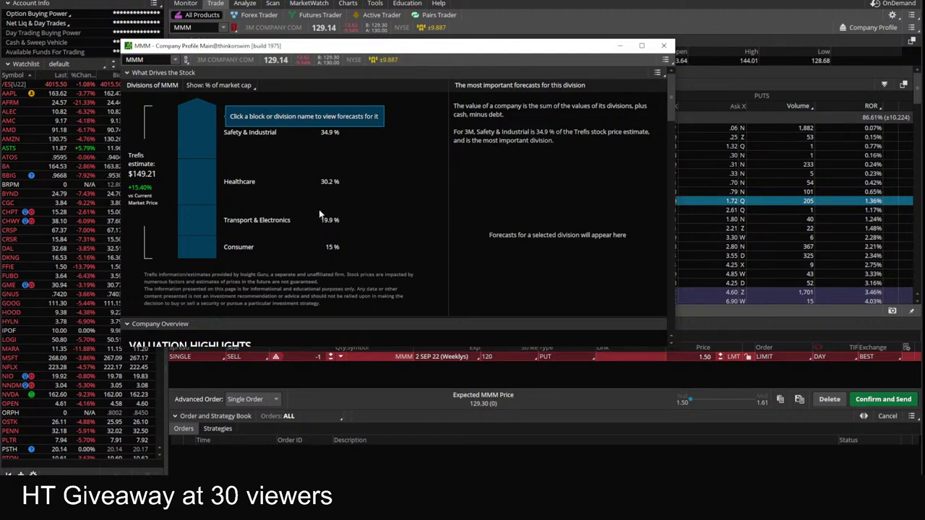
left_click(186, 180)
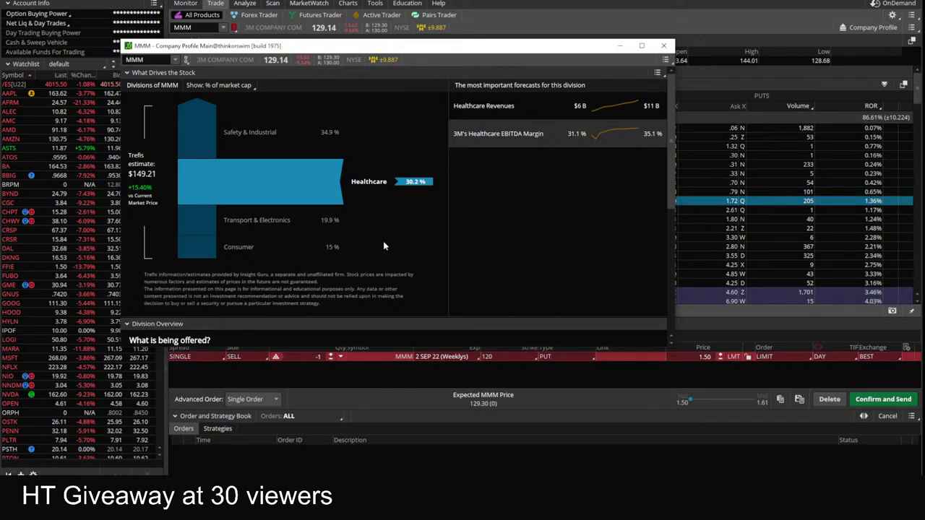
left_click(663, 45)
View the MMM chart on the 5 D : 15m time frame with its live news, and return to the Option Hacker results.
left_click(347, 3)
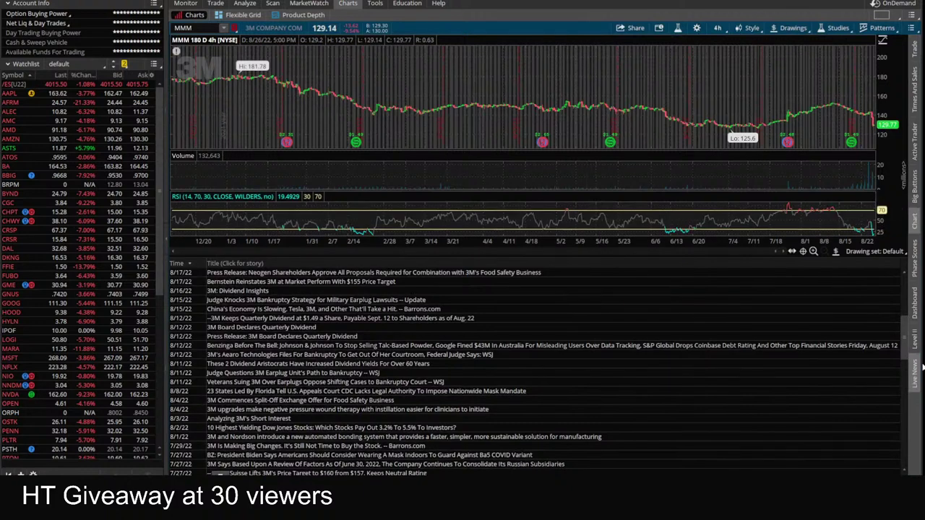
left_click(915, 375)
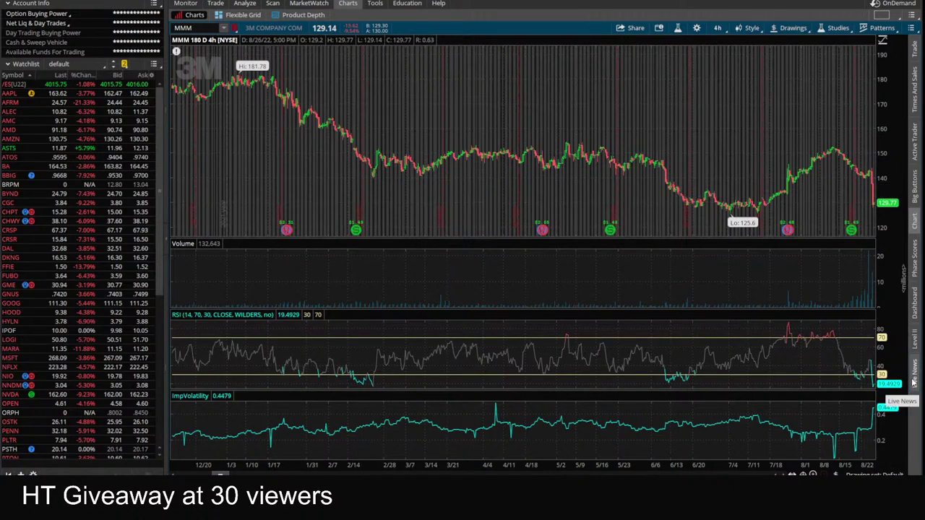
left_click(719, 28)
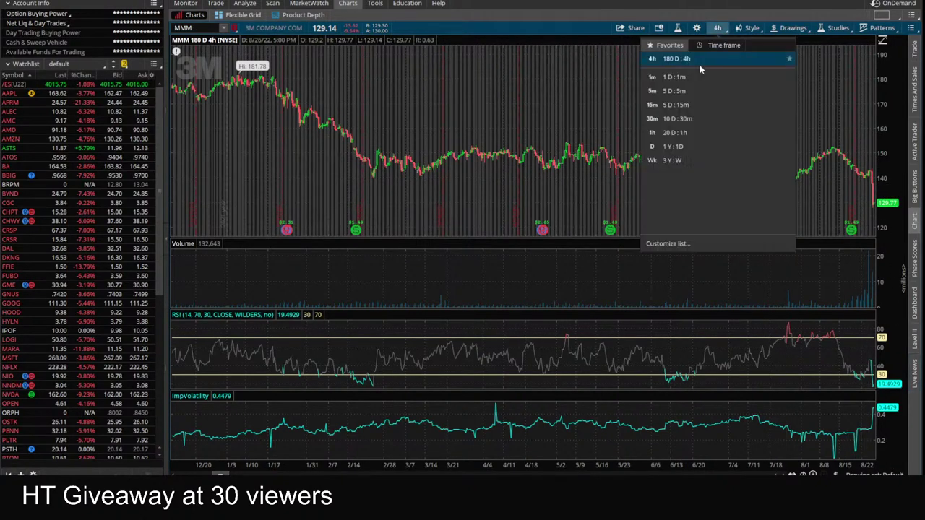
left_click(684, 105)
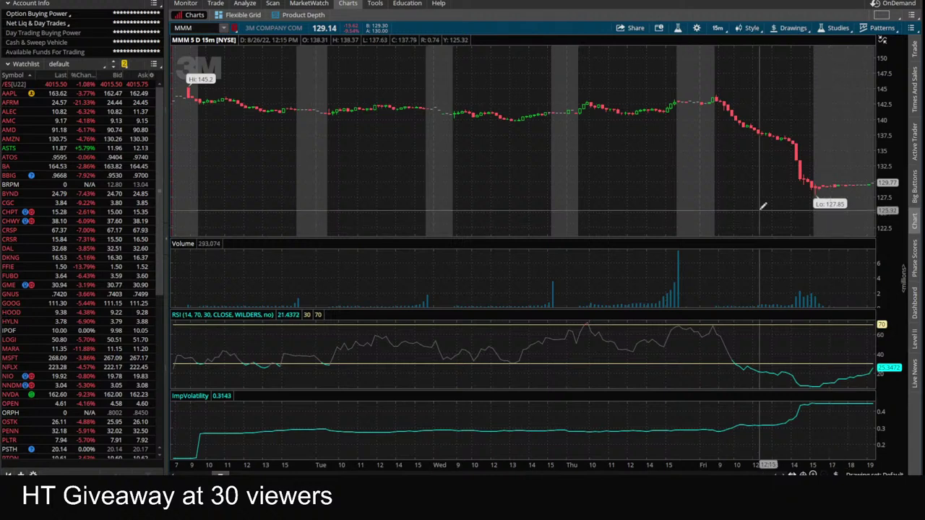
left_click(914, 373)
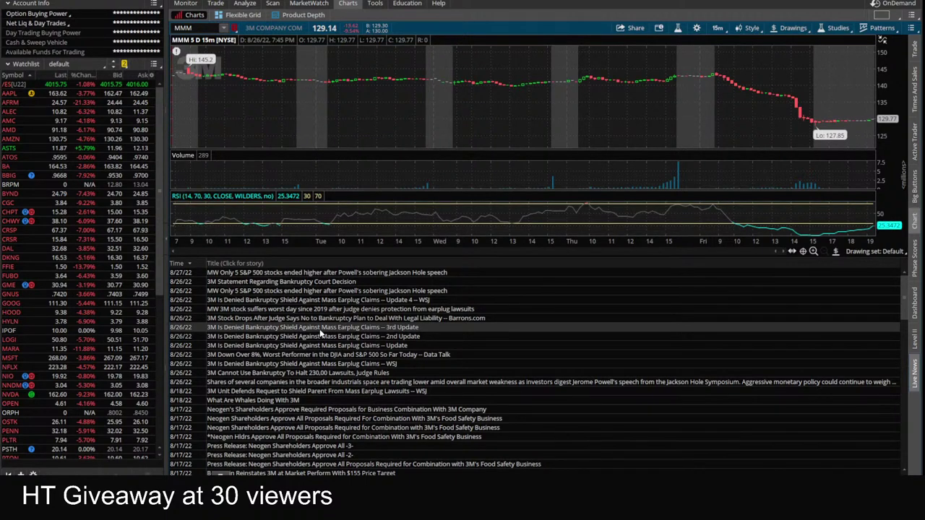
left_click(272, 3)
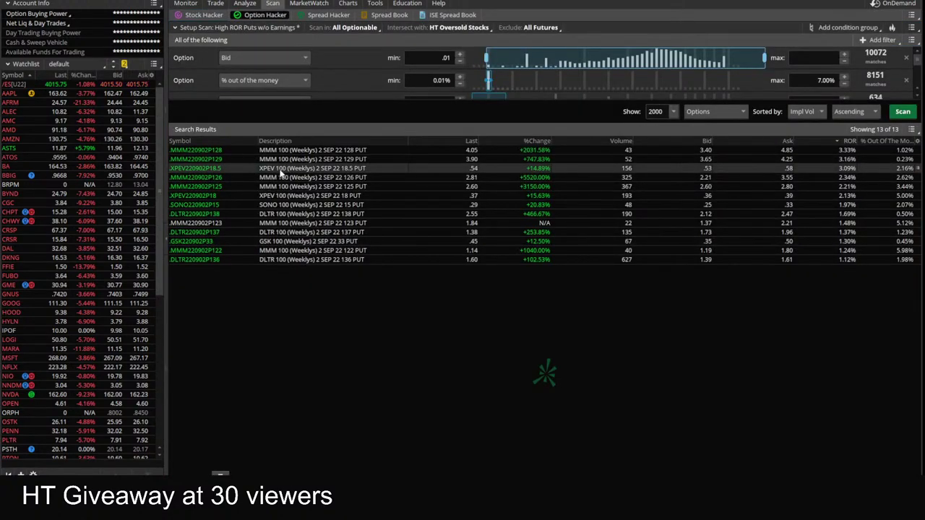
Show the XPEV chart with its live news.
left_click(347, 4)
left_click(196, 30)
type("X")
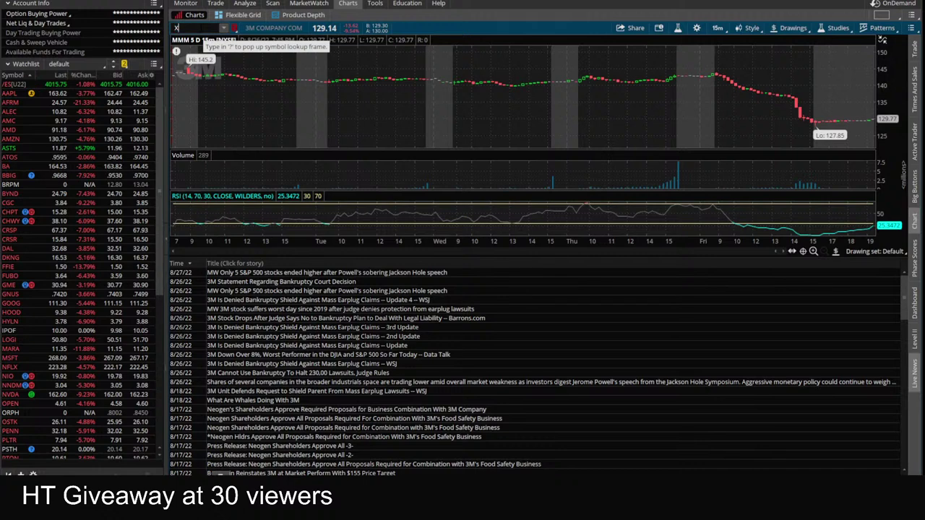
type("PEV")
key("Return")
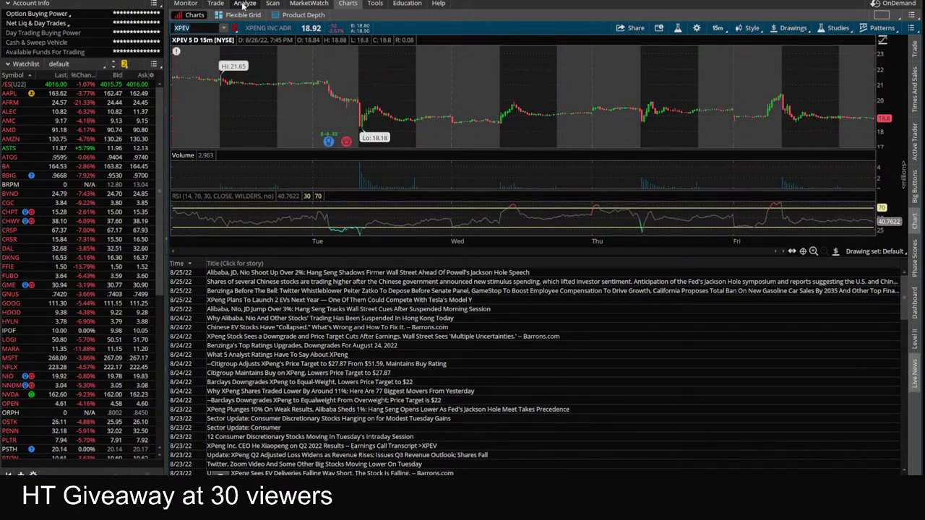
Look up XPEV in Fundamentals to read its company profile, and return to its chart.
left_click(244, 4)
type("XPEV")
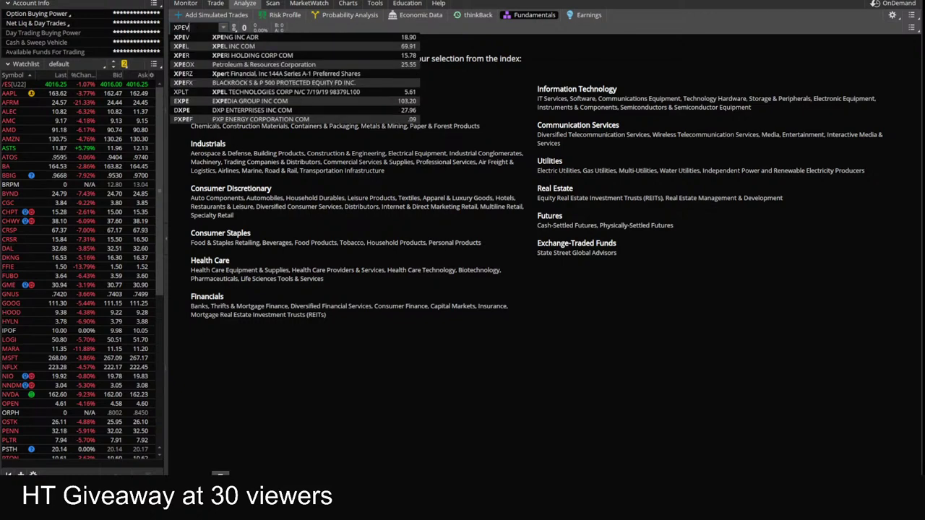
key("Return")
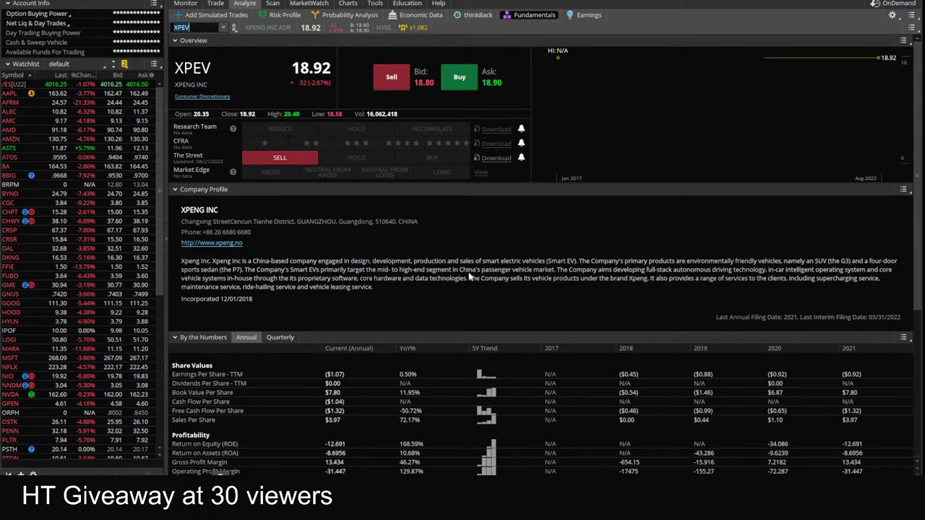
left_click(349, 5)
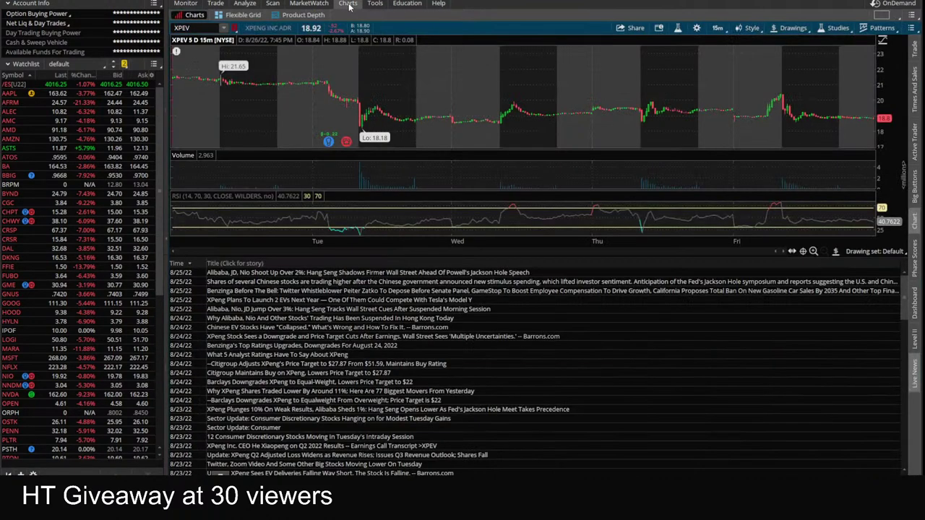
Hide the live news and view the XPEV chart on the 180 D : 4h and 1 Y : 1D time frames.
left_click(916, 372)
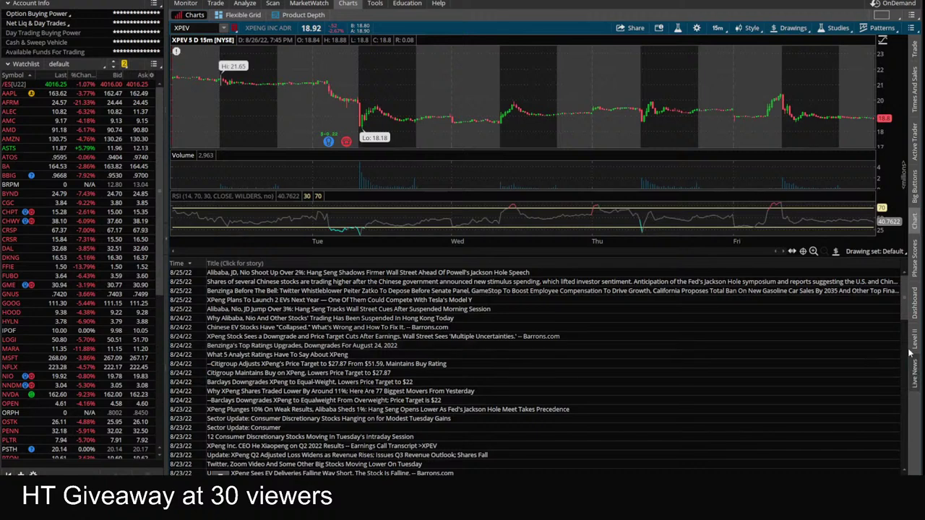
left_click(717, 27)
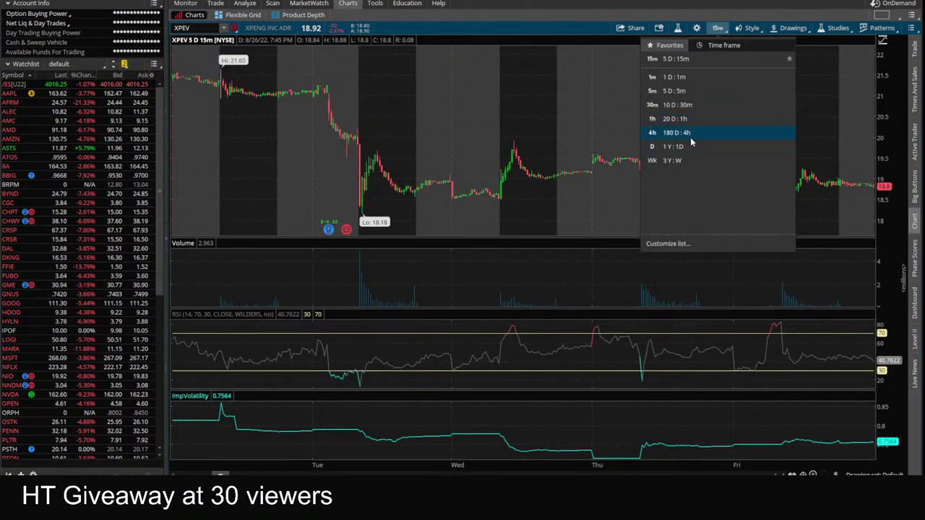
left_click(694, 132)
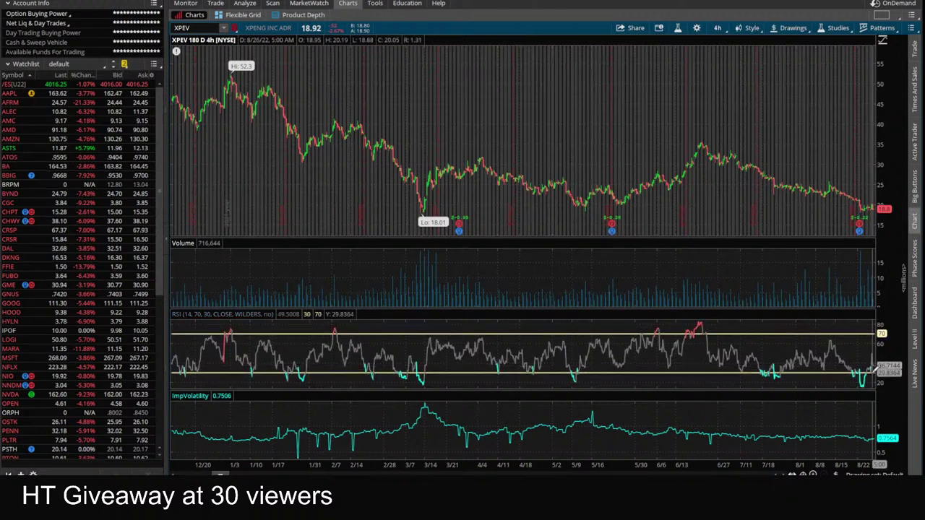
left_click(717, 27)
left_click(694, 147)
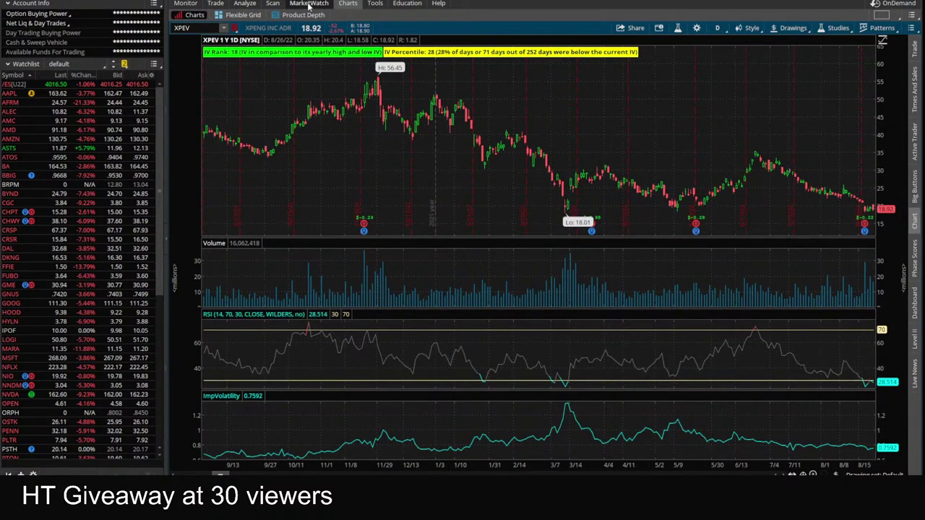
Review the 2 SEP 22 puts in the XPEV option chain and view its chart on the 5 D : 15m time frame.
left_click(215, 3)
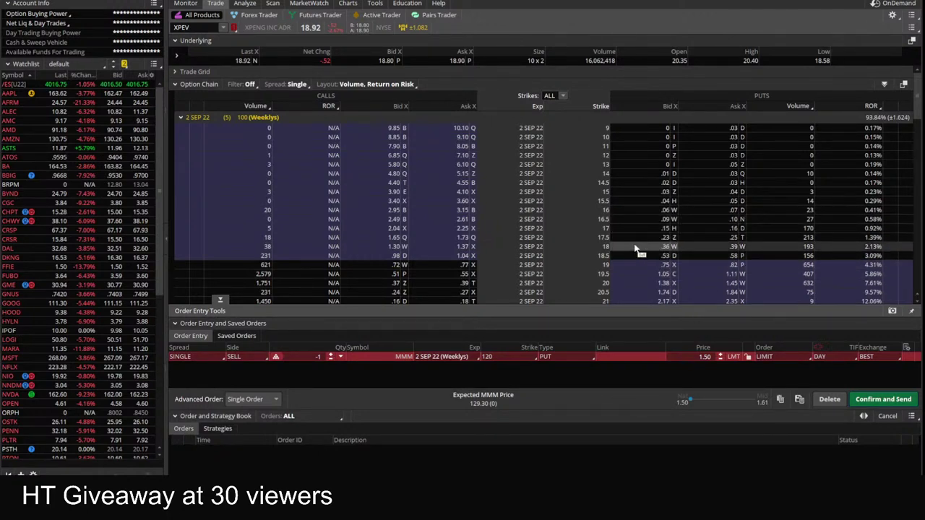
left_click(348, 4)
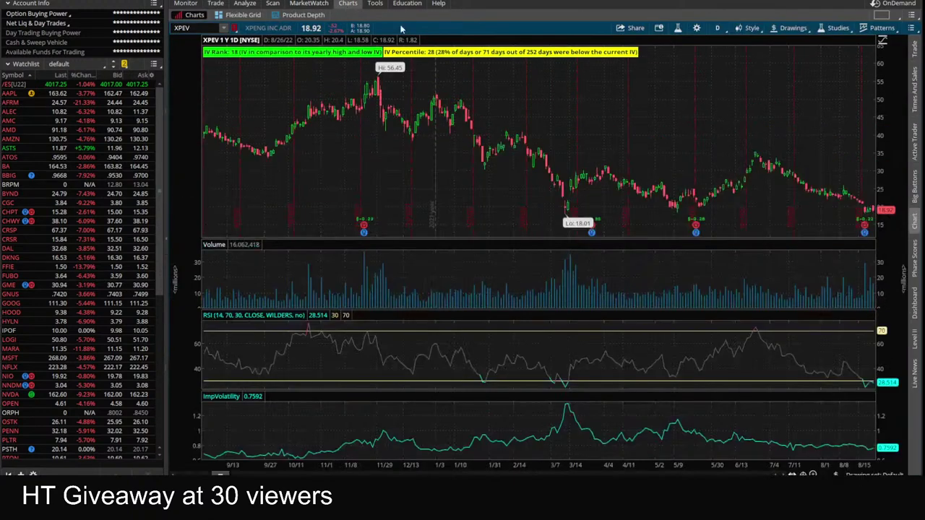
left_click(719, 28)
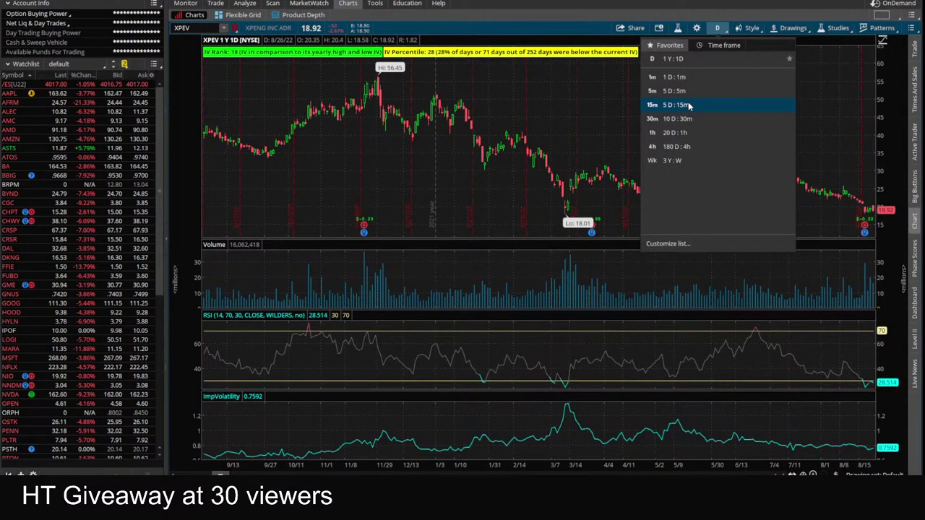
left_click(689, 106)
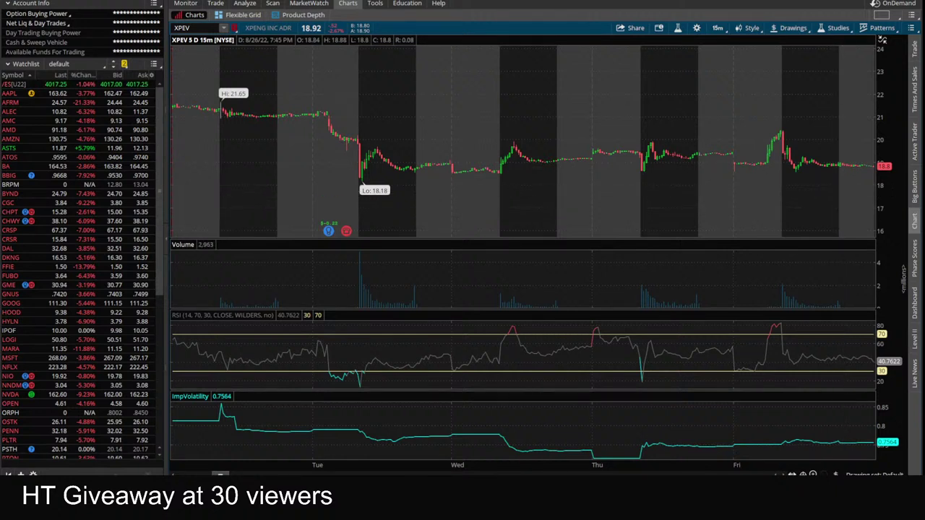
View the XPEV chart on the 1 Y : 1D and 3 Y : W time frames, and return to the Option Hacker results.
left_click(718, 29)
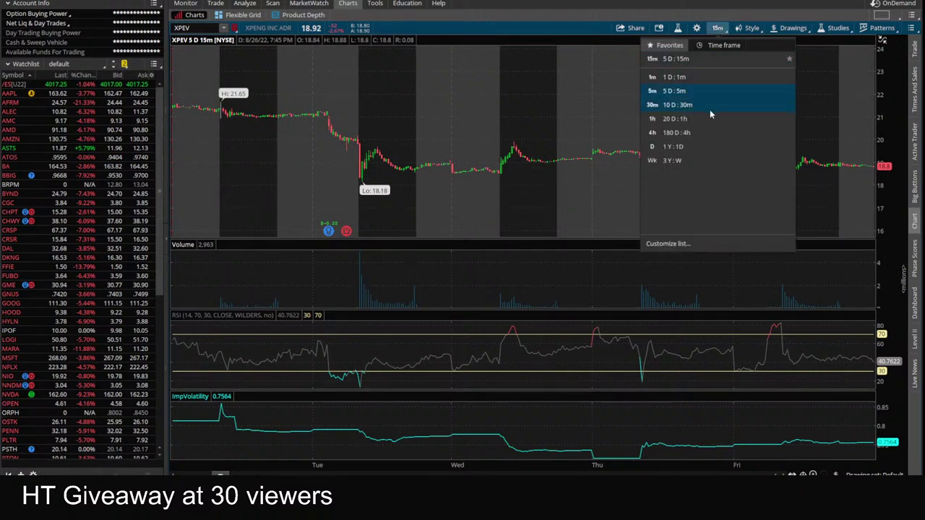
left_click(676, 147)
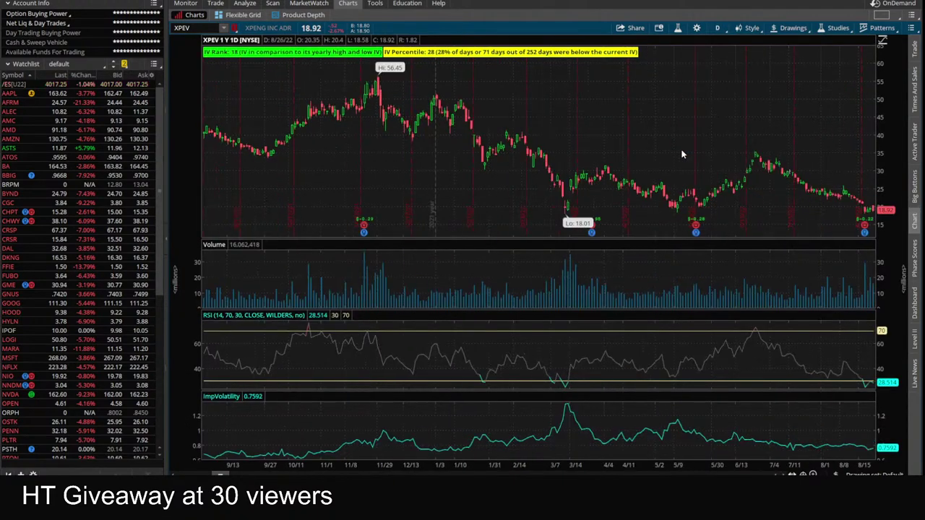
left_click(716, 27)
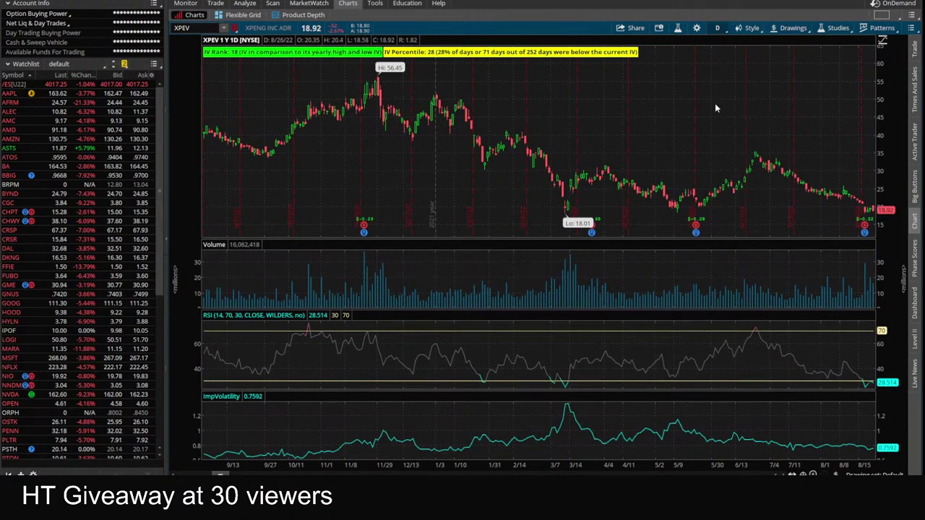
left_click(683, 159)
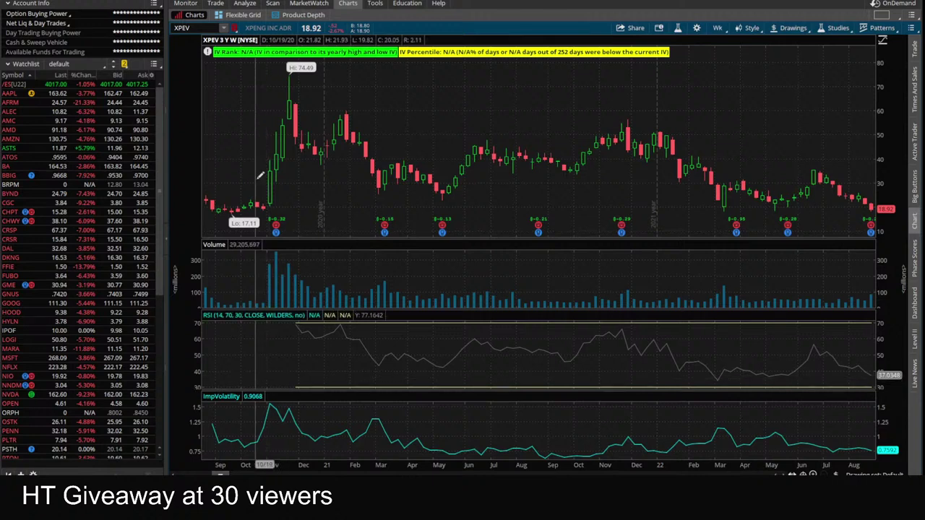
left_click(215, 2)
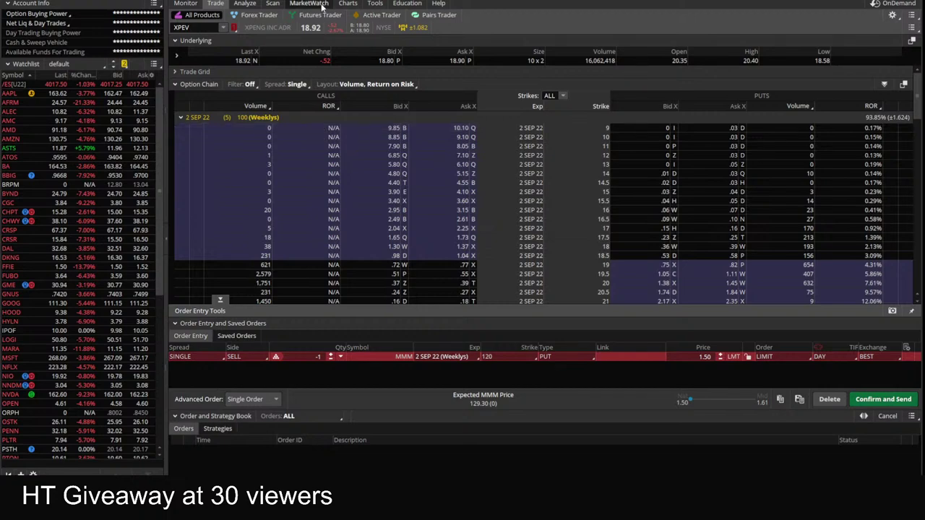
left_click(273, 4)
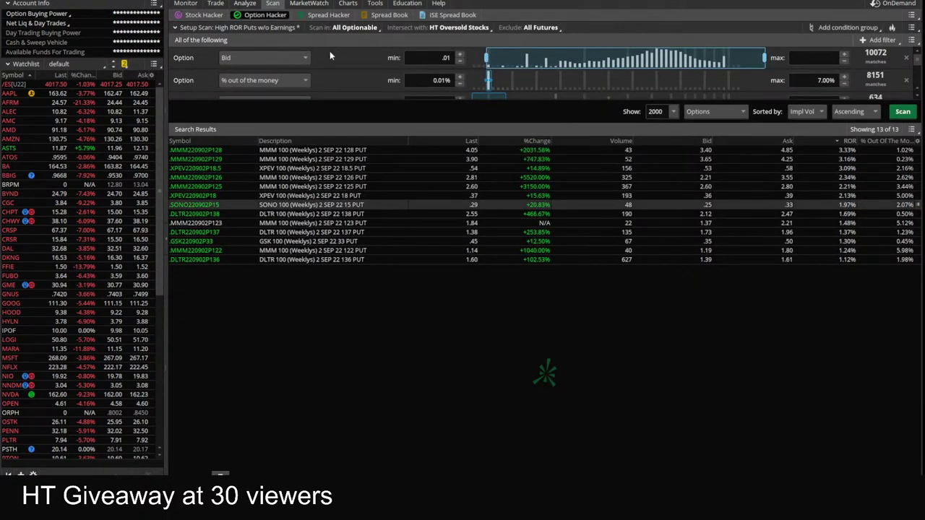
Show the SONO chart and compare it with the 2 SEP 22 puts in the SONO option chain.
left_click(347, 2)
type("SONO")
key("Return")
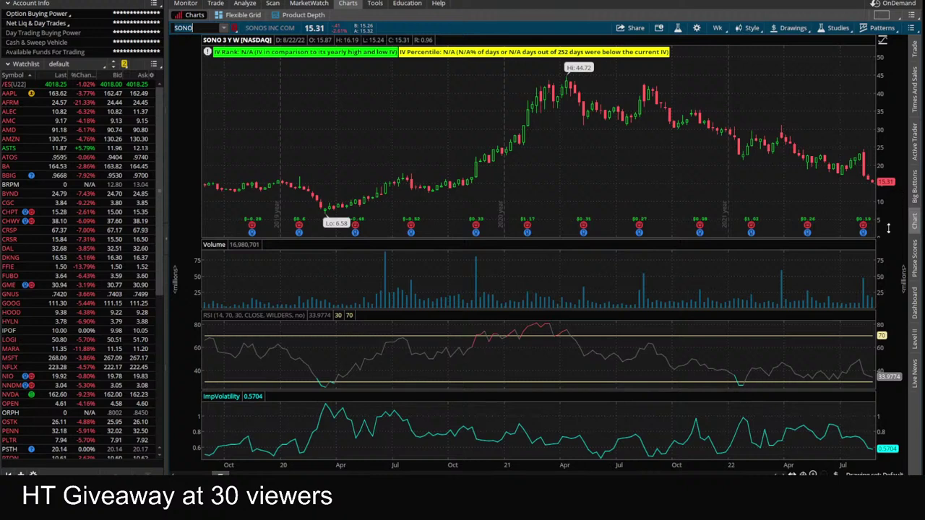
left_click(215, 3)
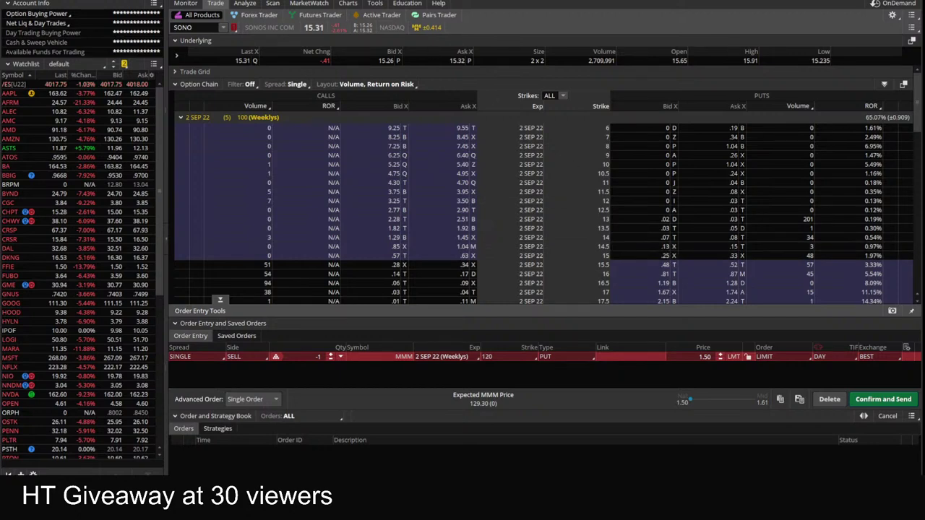
left_click(348, 3)
left_click(718, 28)
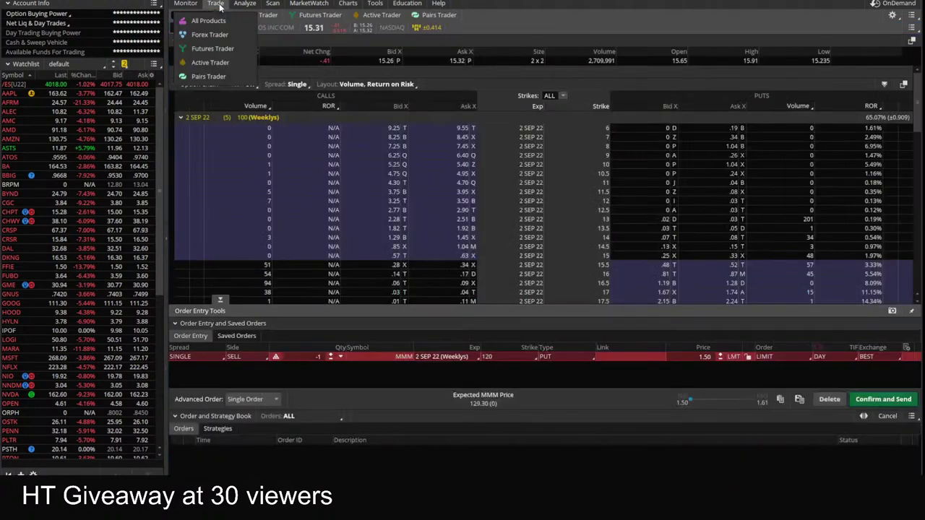
left_click(215, 3)
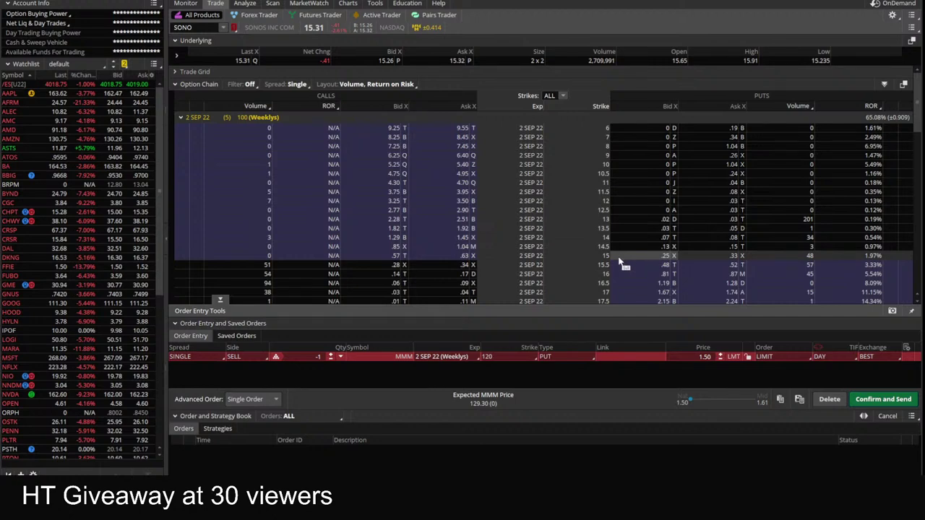
Show the SONO chart on the 5 D : 15m time frame and draw a horizontal line at about 14.75, below the recent lows.
left_click(348, 3)
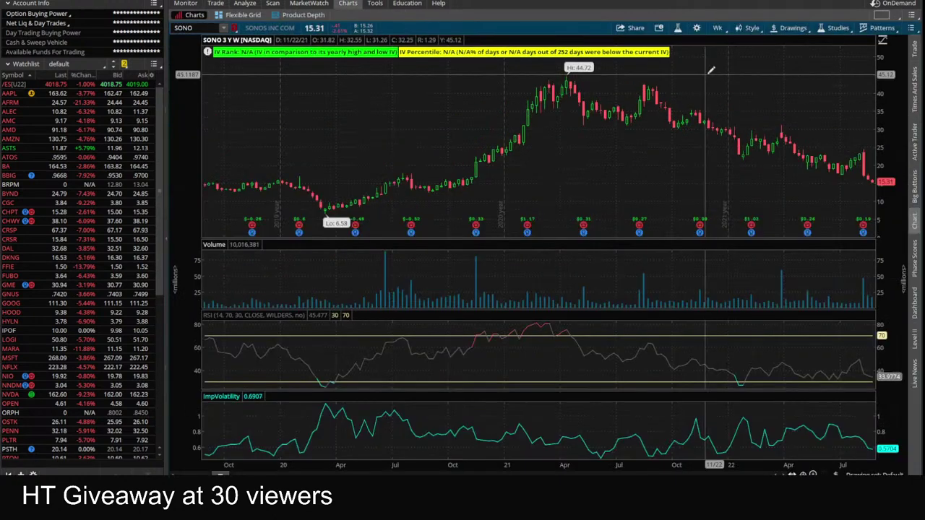
left_click(717, 29)
left_click(694, 115)
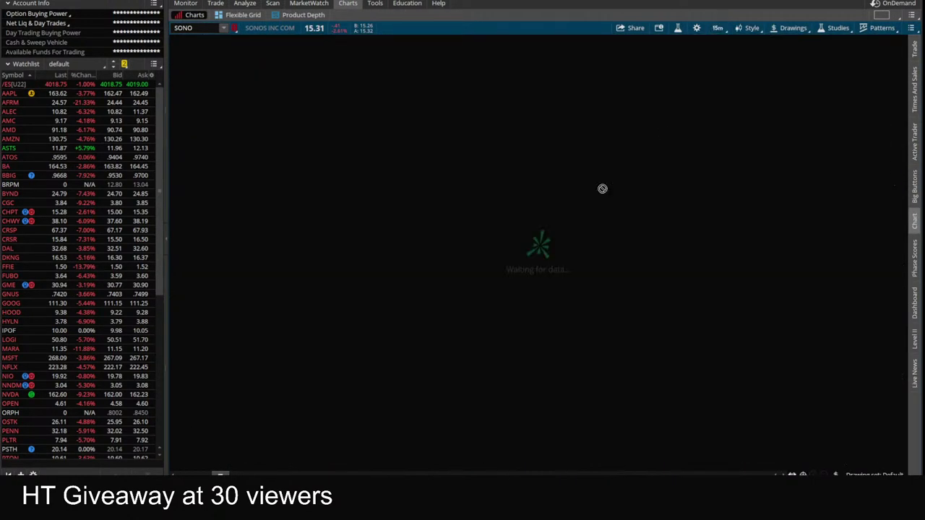
left_click_drag(885, 119, 849, 209)
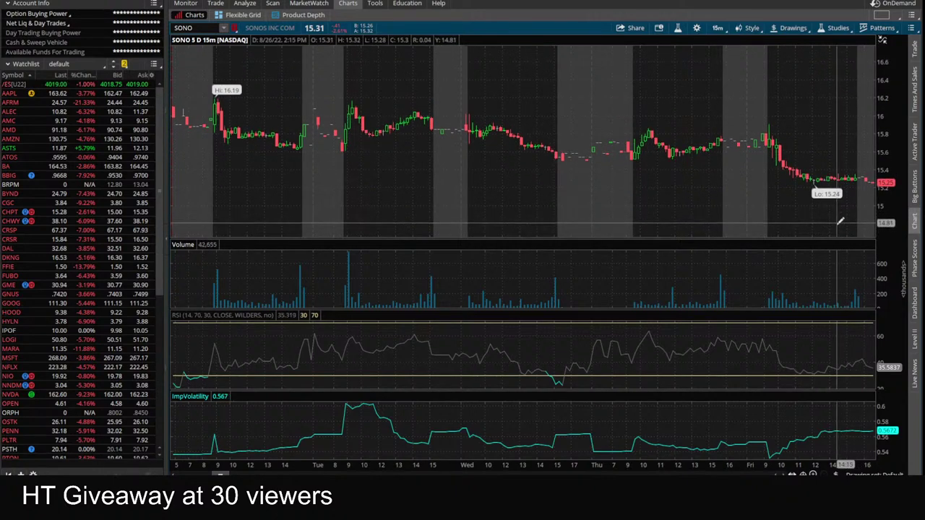
left_click(477, 230)
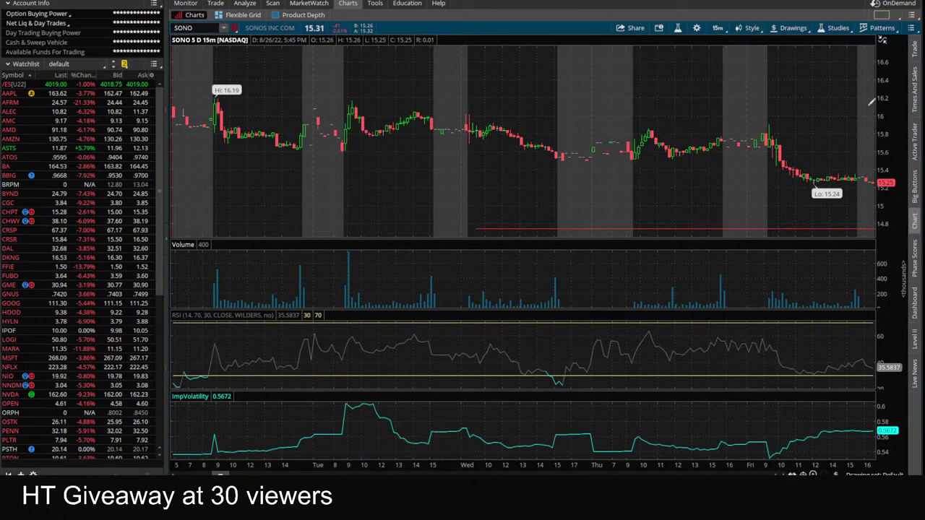
View the SONO chart on the 1 Y : 1D time frame and recheck its 2 SEP 22 put chain.
left_click(717, 27)
left_click(672, 147)
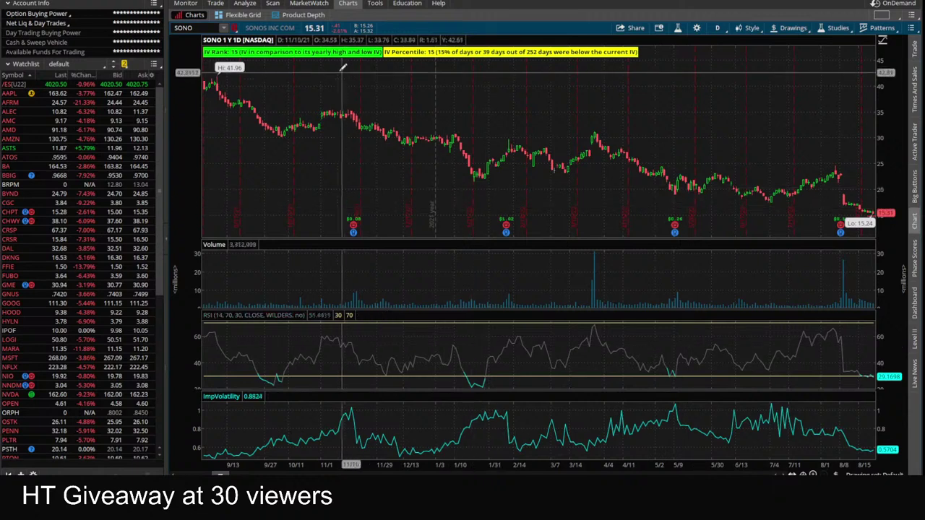
left_click(216, 3)
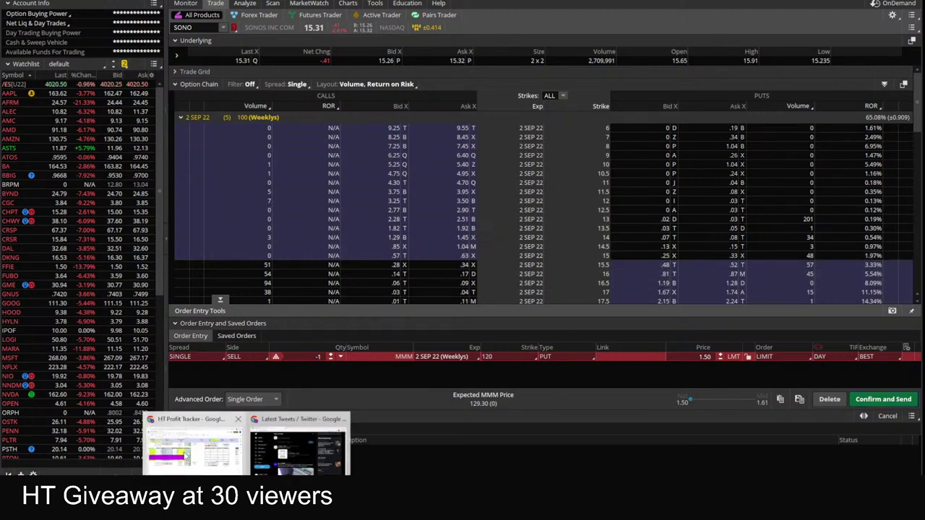
Switch to the HT Profit Tracker spreadsheet and insert a row above the hypothetical SPX 8/29 TBD position.
left_click(193, 426)
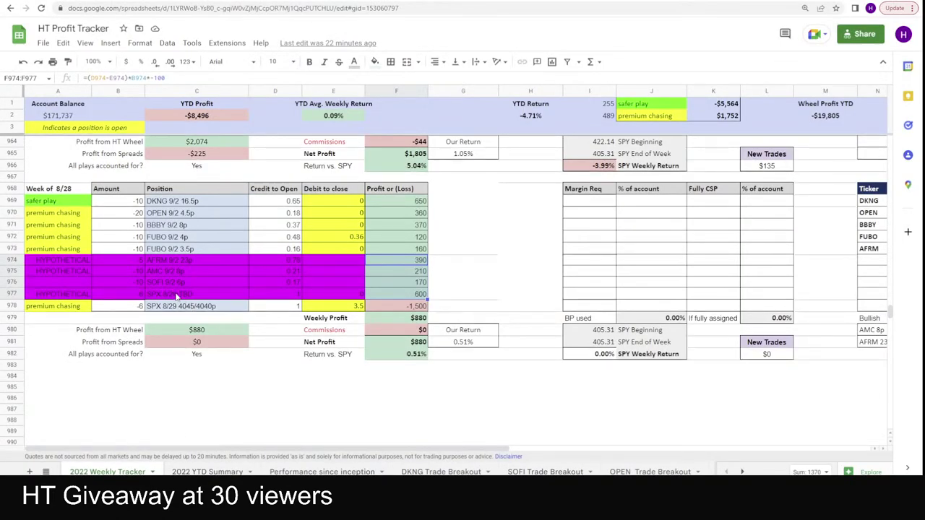
left_click(176, 297)
right_click(175, 297)
left_click(230, 258)
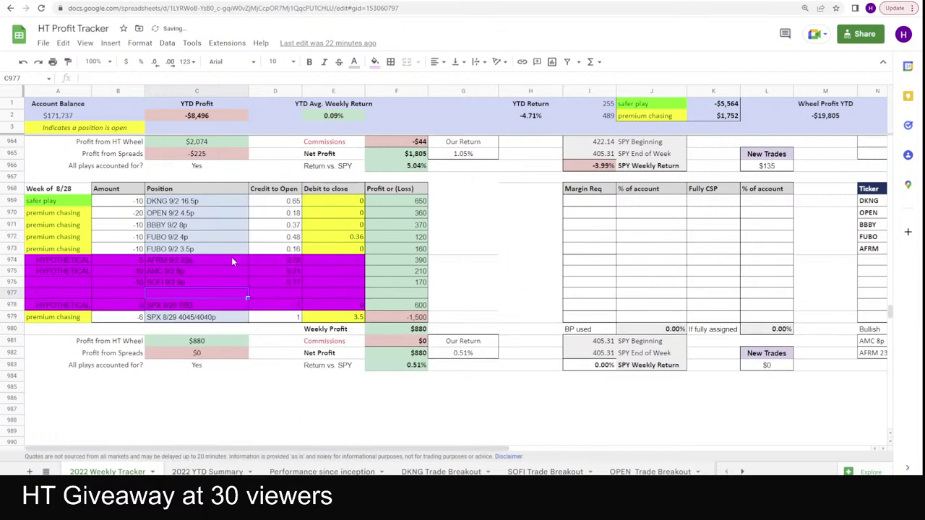
Fill the new hypothetical row with an amount, the position SONO 9/2 15p and a credit to open of 0.27.
type("SONO")
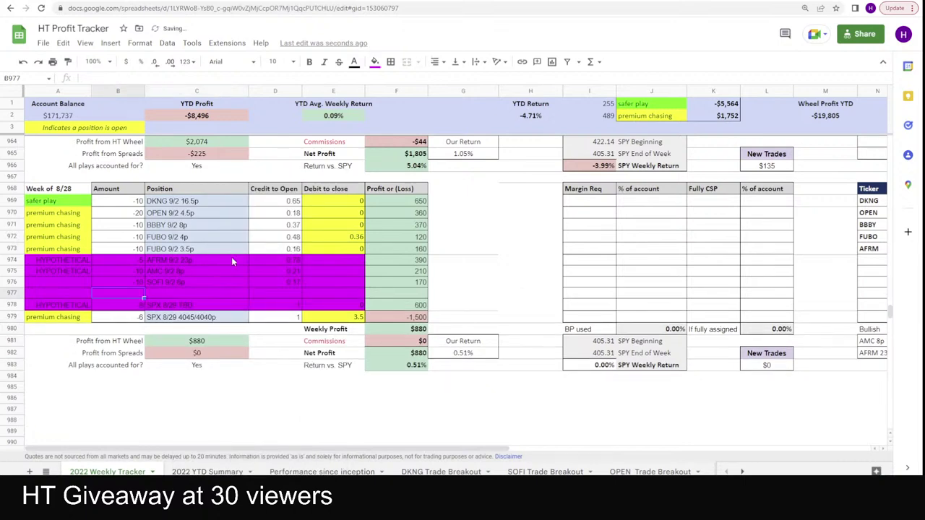
type(" 9/2 15p")
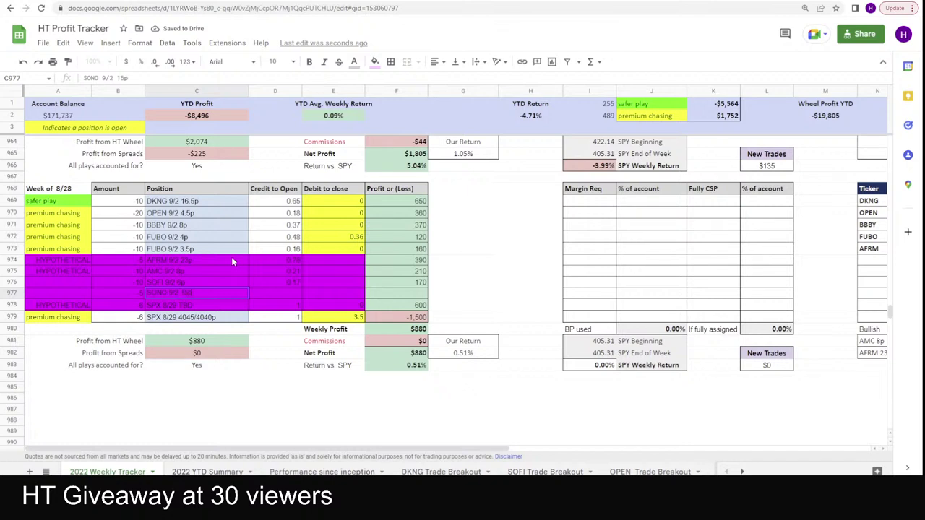
key("Tab")
type("2")
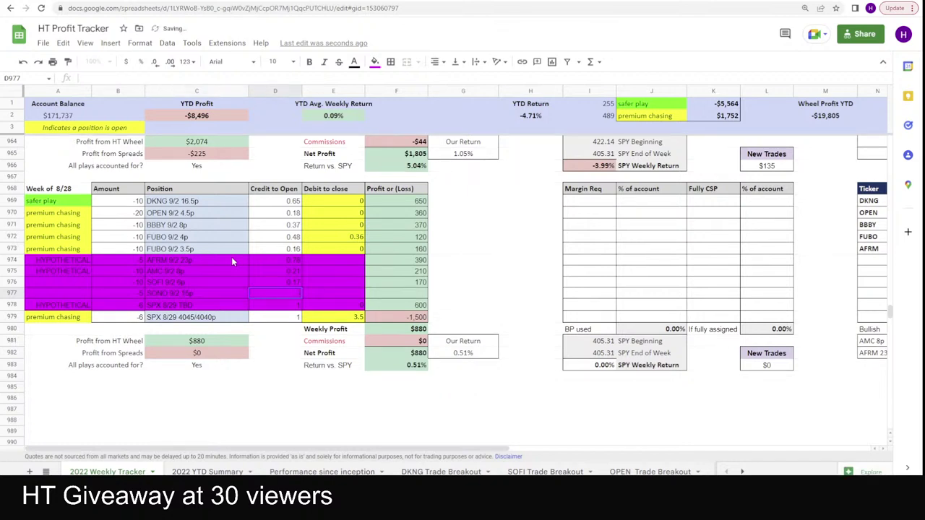
key("Tab")
key("Tab")
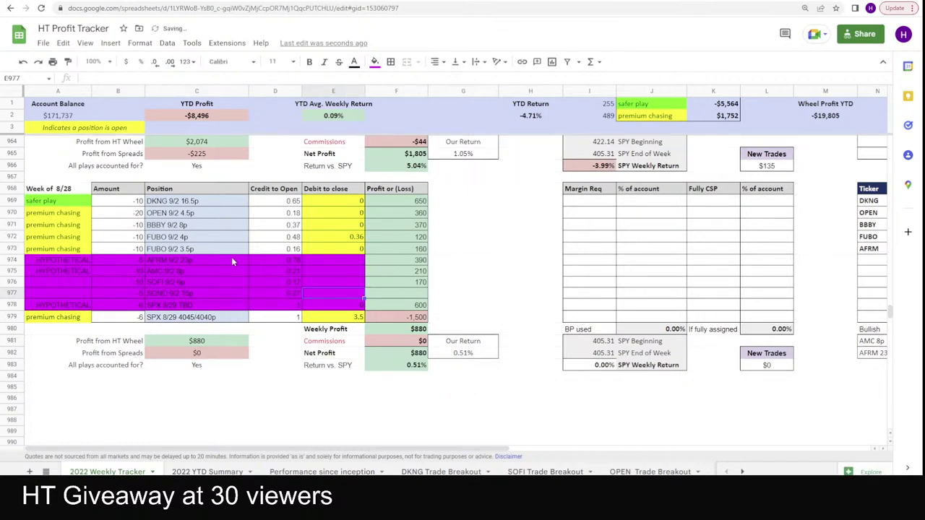
Fill the profit formula down into the hypothetical SONO 9/2 15p row.
key("ctrl+d")
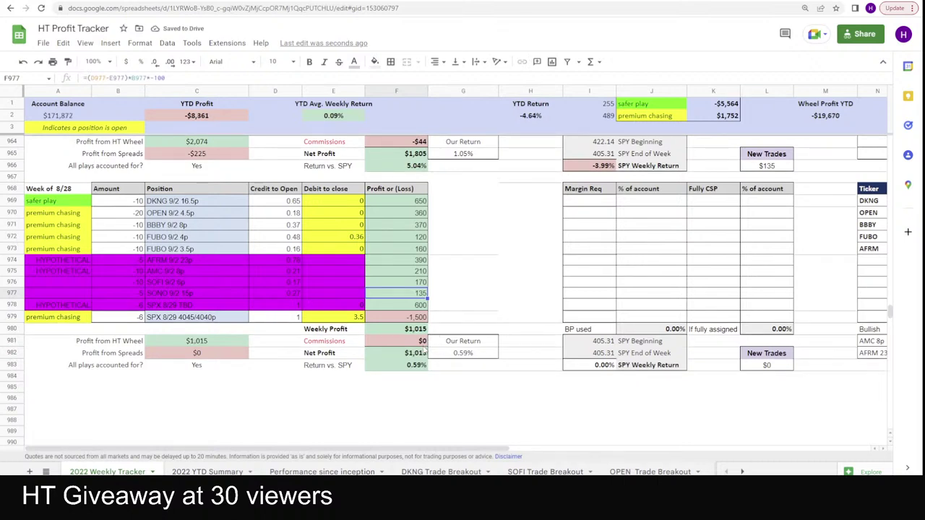
left_click(339, 320)
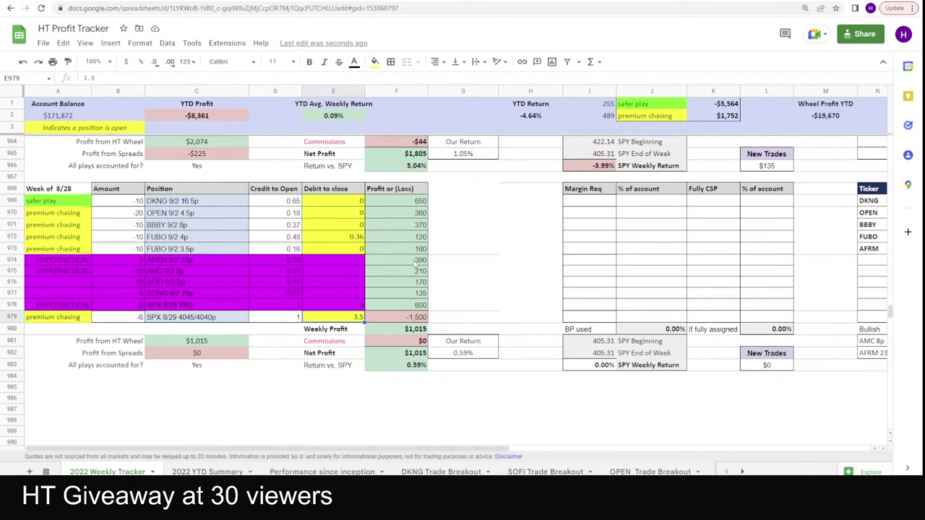
Review the week's positions, the ticker breakeven and cushion table, and the combined profit of the hypothetical trades.
left_click(141, 214)
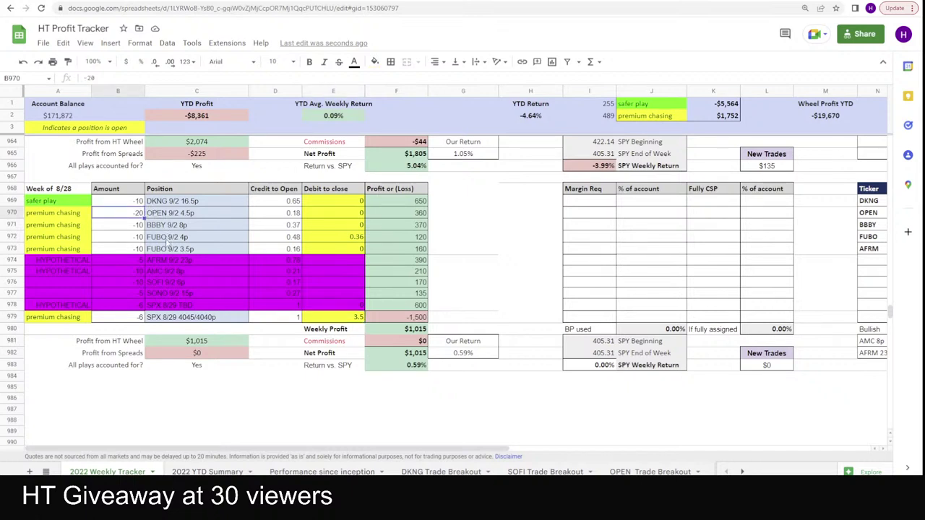
left_click_drag(167, 239, 166, 252)
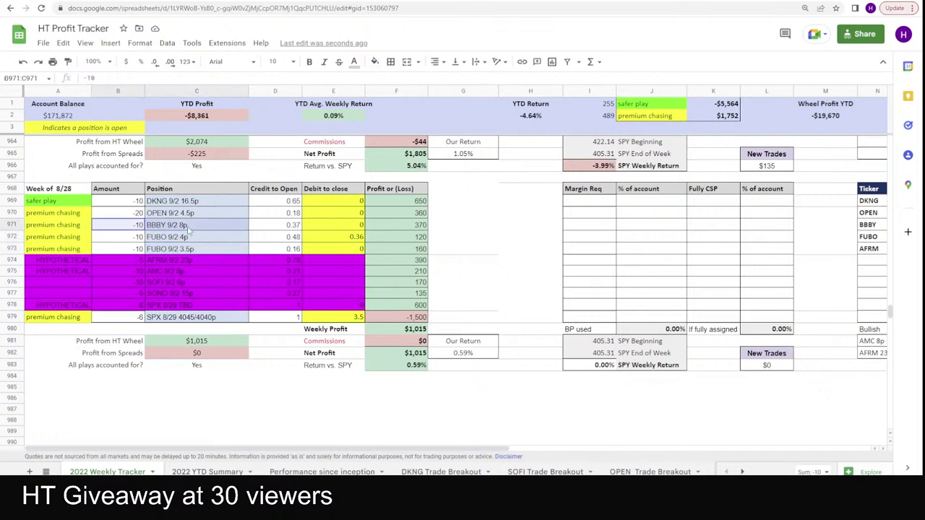
left_click(222, 260)
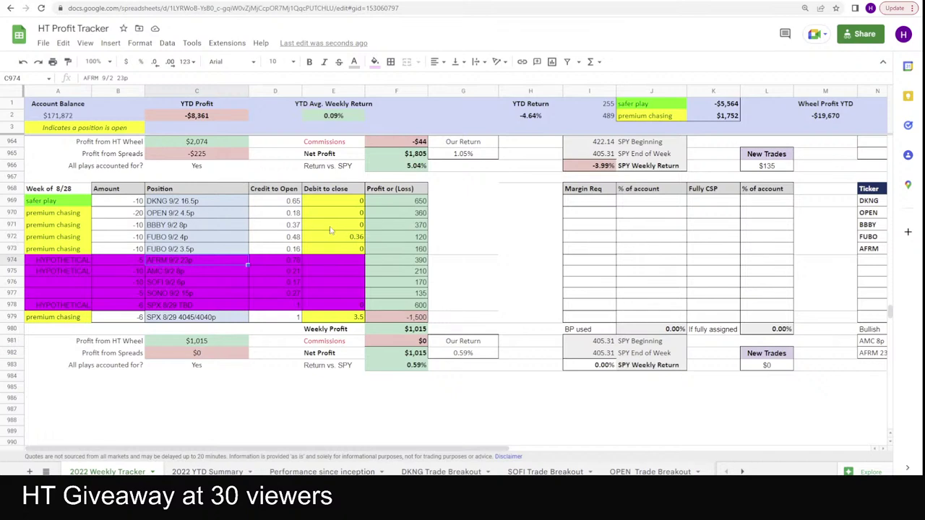
left_click_drag(481, 450, 650, 453)
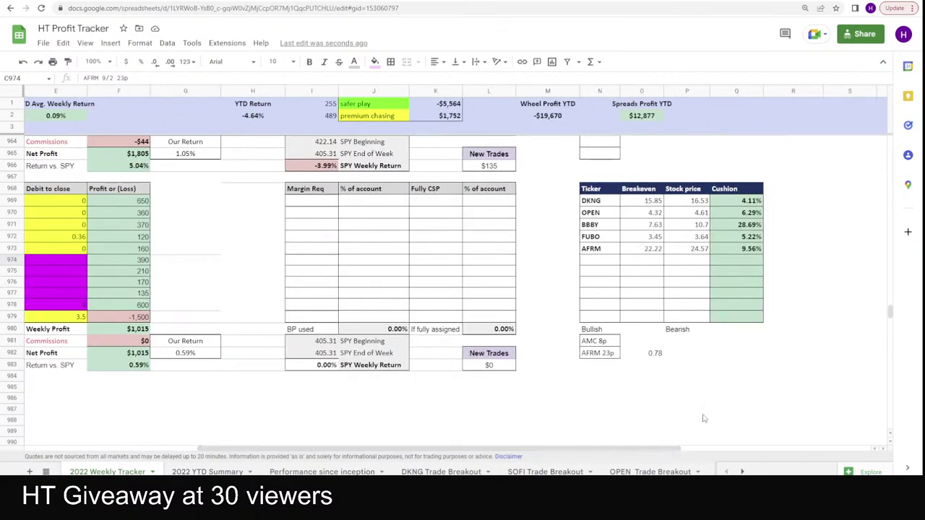
left_click(659, 205)
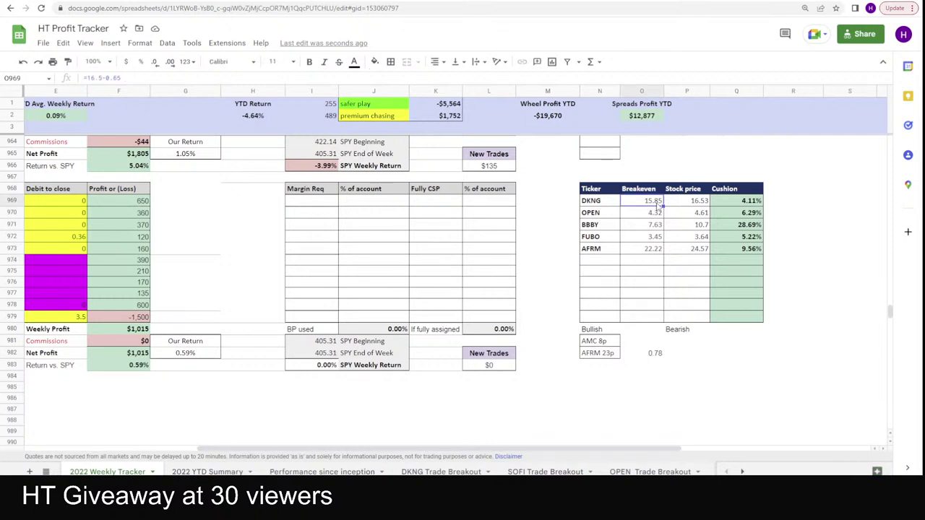
left_click_drag(663, 450, 280, 418)
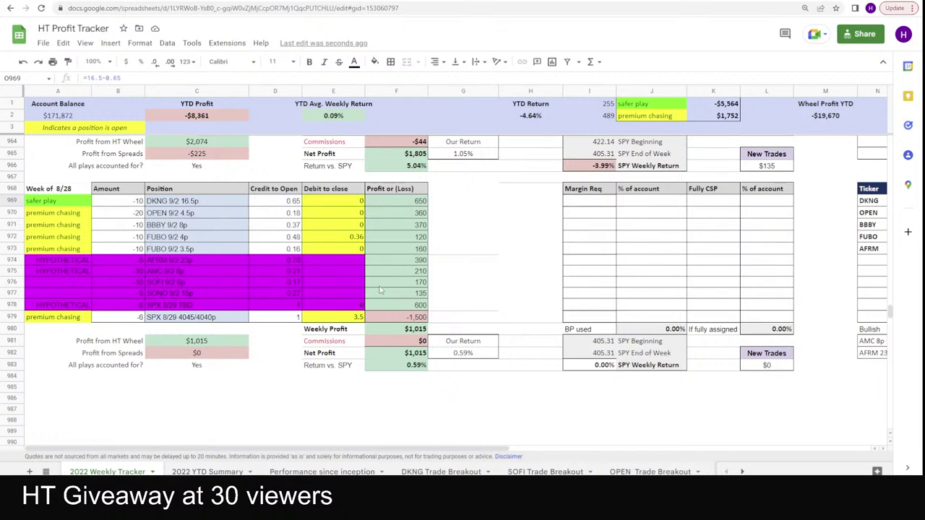
left_click_drag(399, 266, 402, 304)
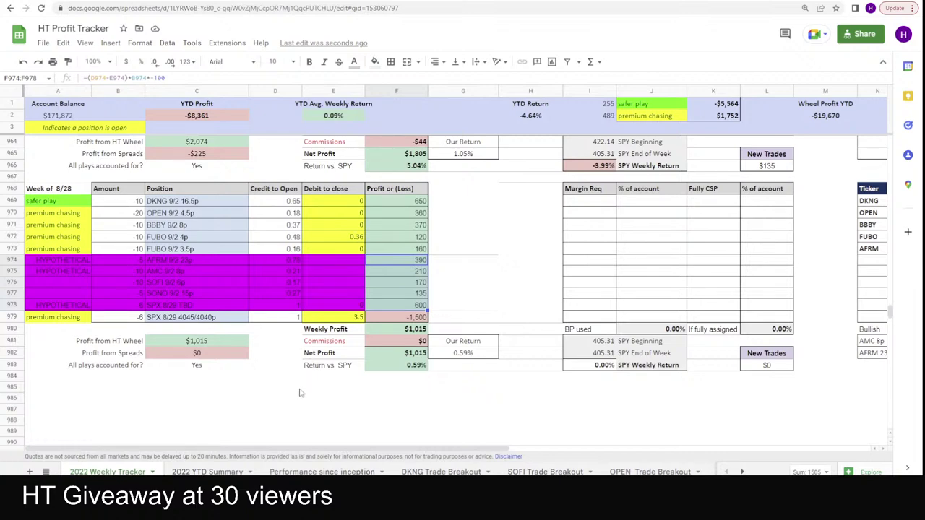
Try a debit to close of 0 on the SPX 8/29 4045/4040p position, and undo it.
key("alt+Tab")
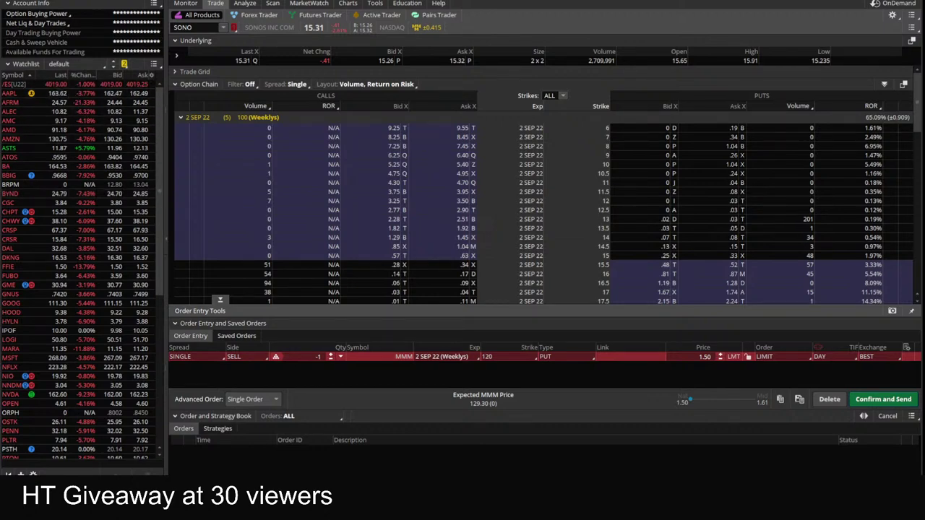
left_click(195, 409)
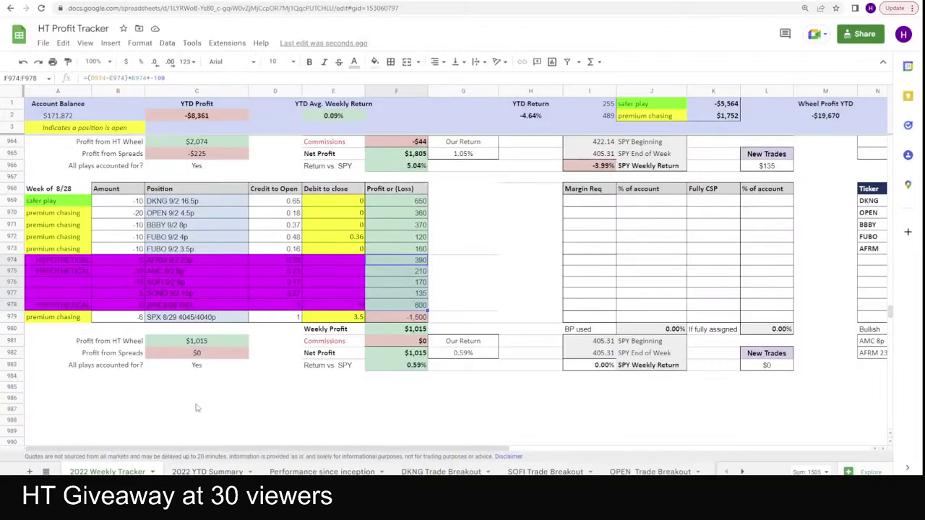
left_click(336, 319)
type("0")
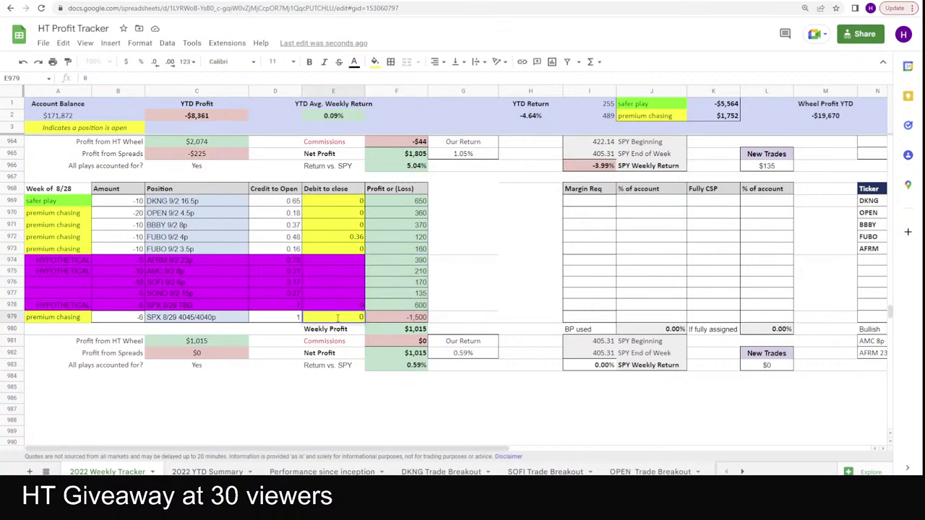
key("Return")
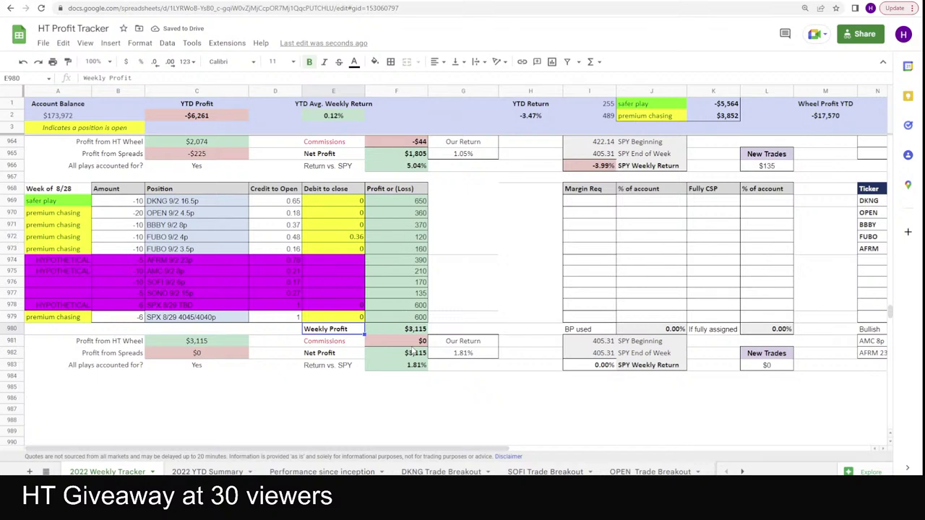
key("ctrl+z")
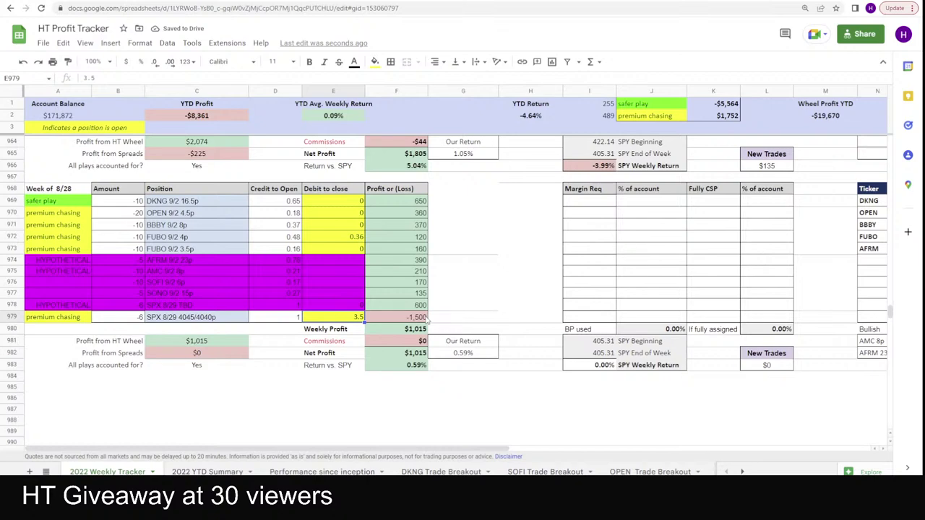
Check the combined profit of the positions from DKNG 9/2 16.5p through the hypothetical SPX 8/29 TBD.
left_click_drag(401, 203, 398, 304)
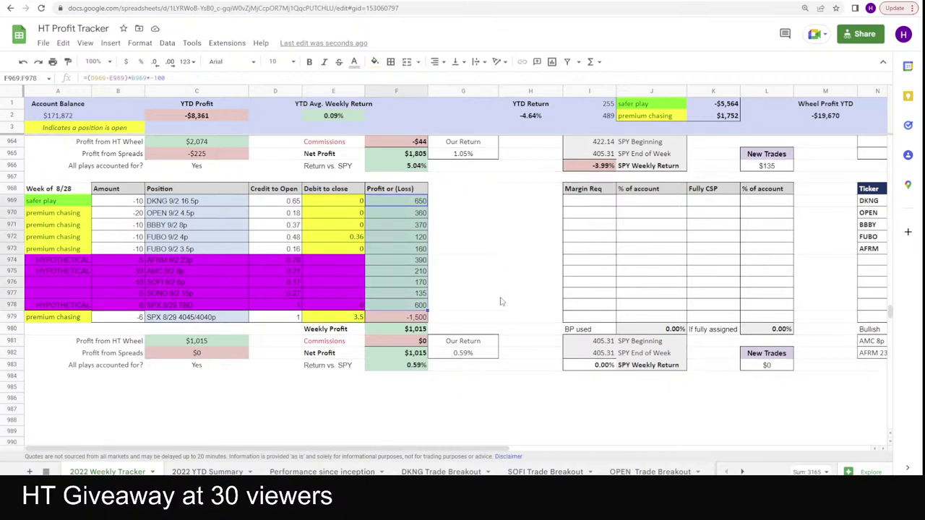
left_click(502, 301)
Switch to the trading platform, recheck the oversold put scan results and load the DLTR option chain.
key("alt+Tab")
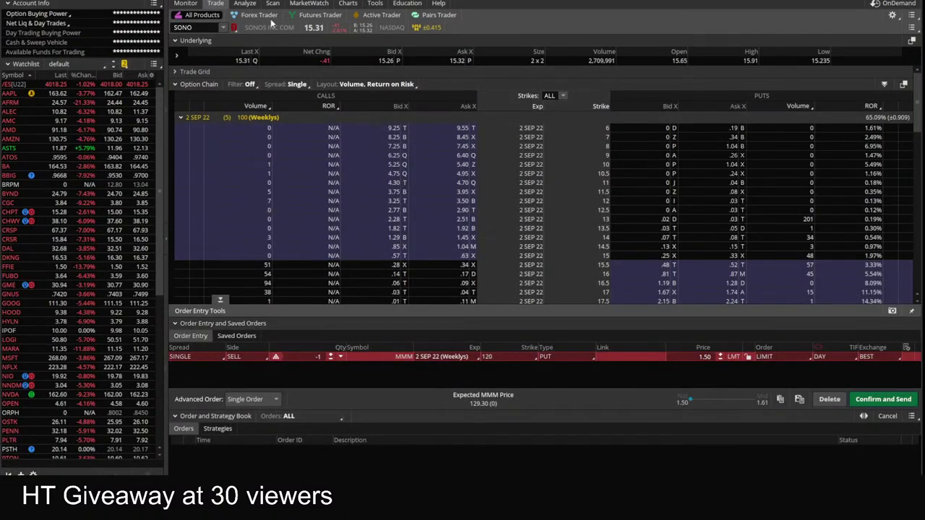
left_click(272, 4)
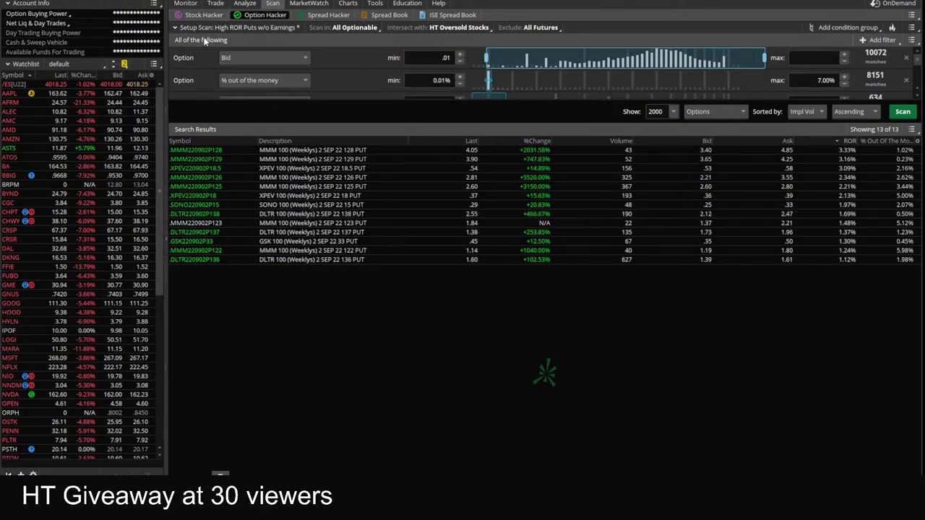
left_click(215, 4)
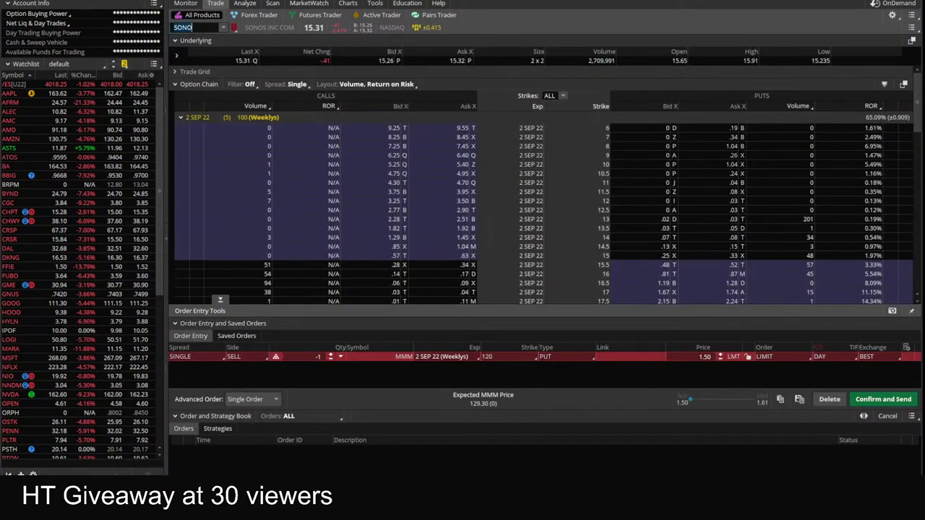
type("DLTR")
key("Return")
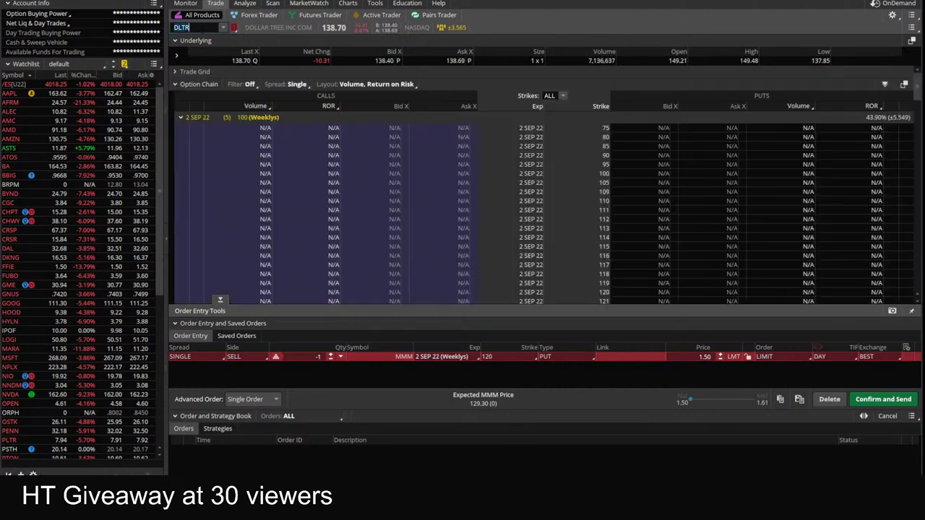
View the DLTR chart on the 3 Y : W time frame and check its 2 SEP 22 put chain.
left_click(347, 3)
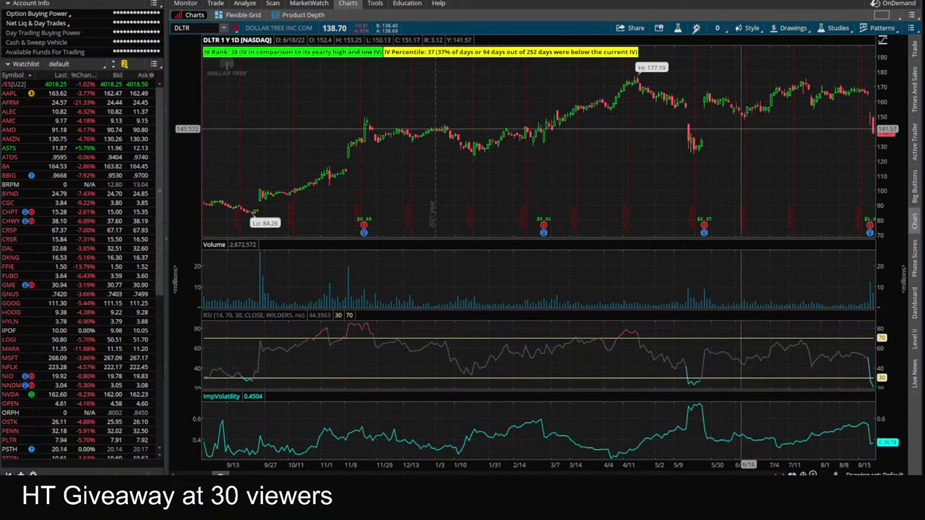
left_click(717, 28)
left_click(686, 156)
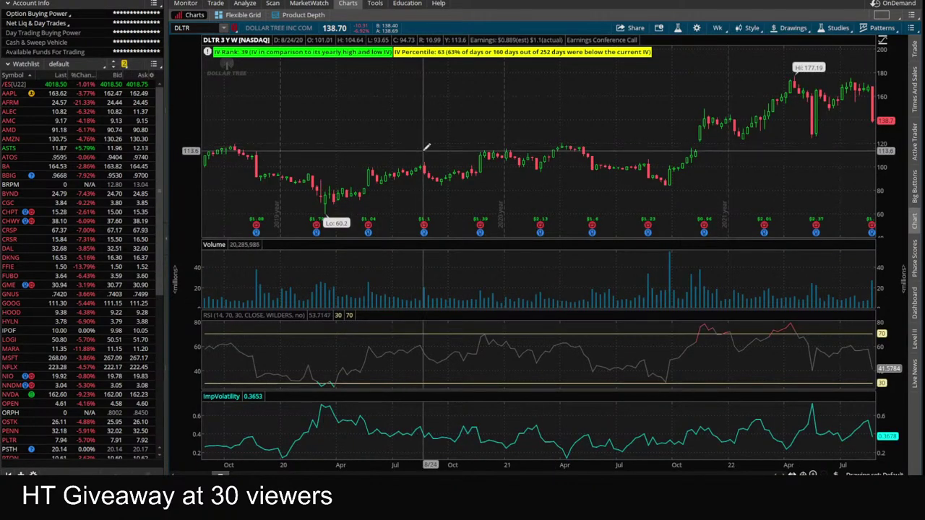
left_click(227, 4)
scroll(698, 231, "down", 6)
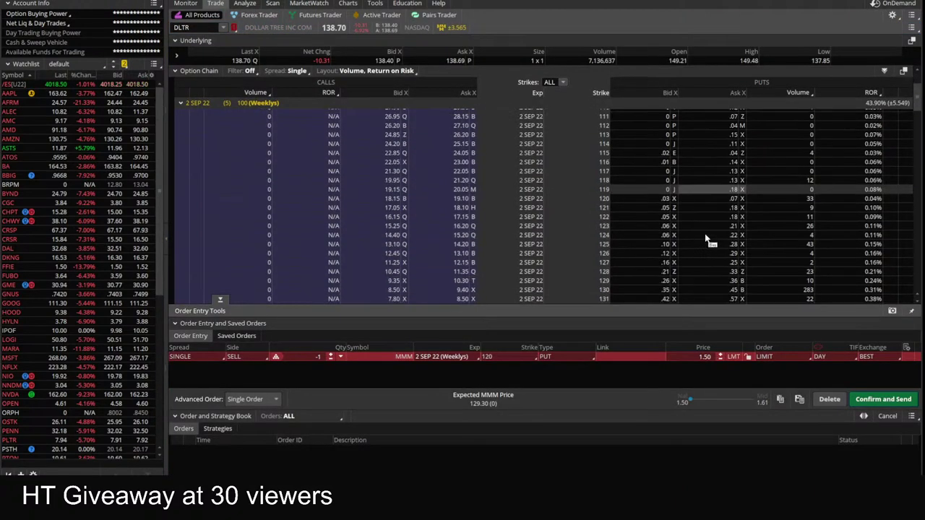
scroll(699, 251, "down", 2)
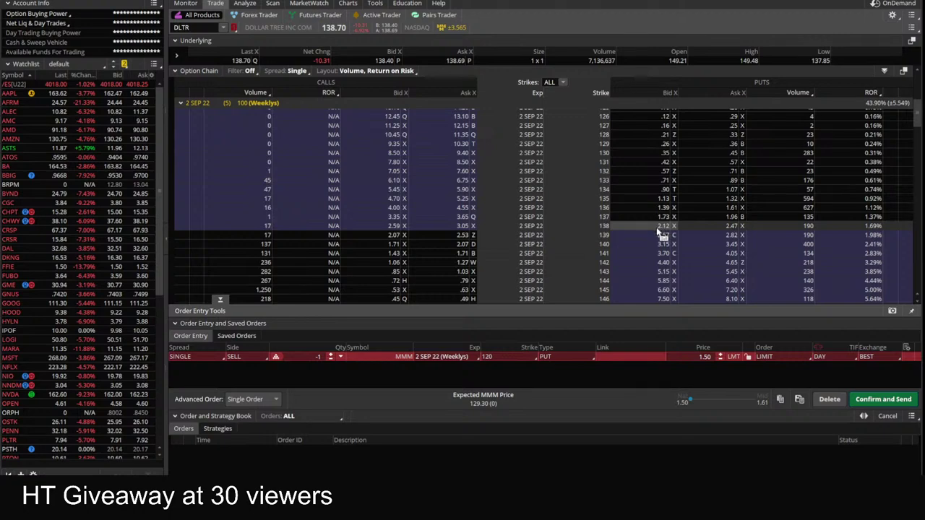
Show the DLTR chart on the 5 D : 5m time frame to examine its recent drop.
left_click(347, 3)
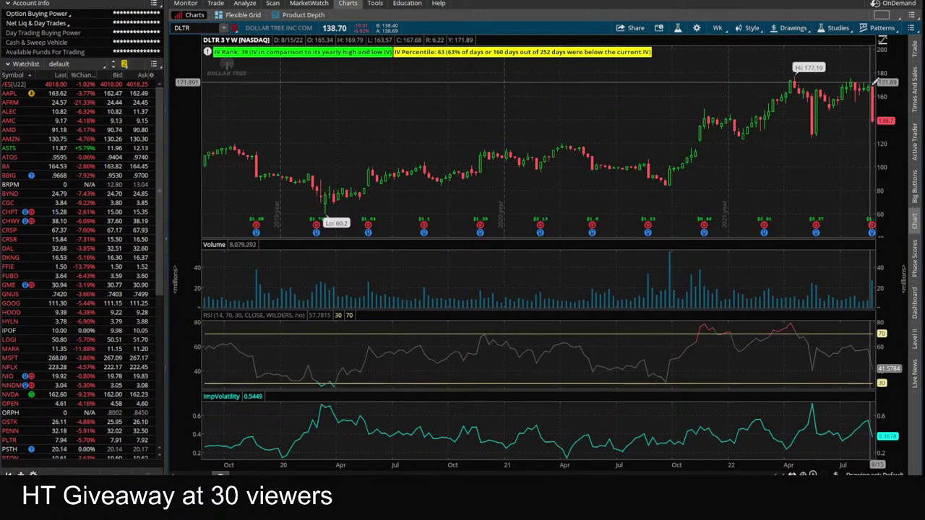
left_click(717, 27)
left_click(690, 91)
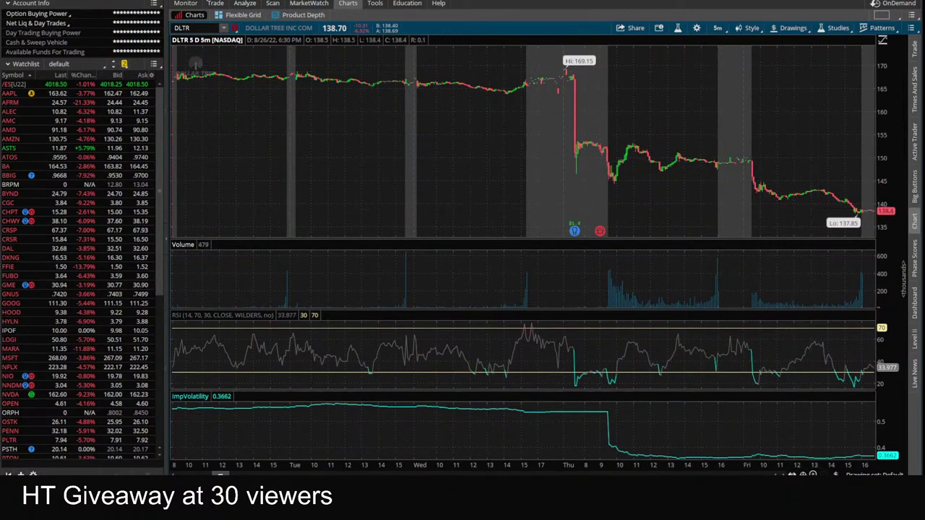
Return to the oversold put scan results to pick another candidate and load the GSK chart.
left_click(219, 5)
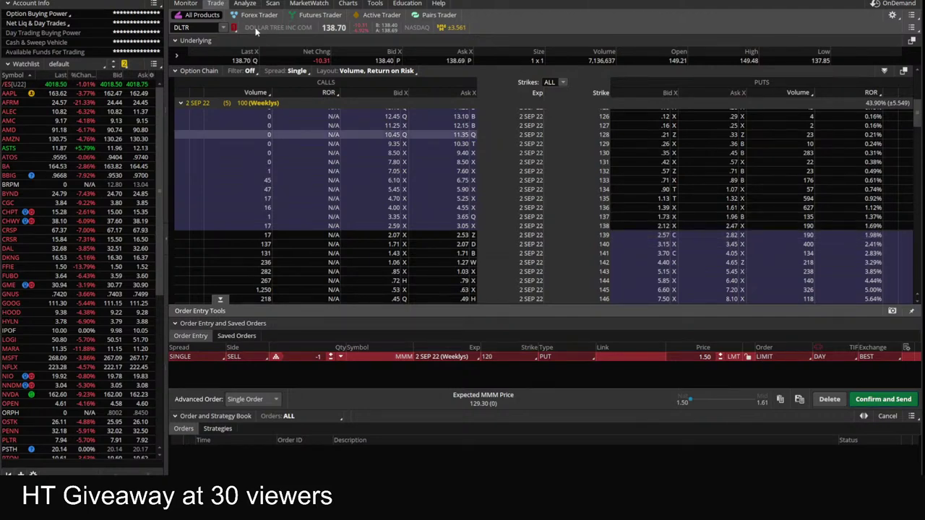
left_click(273, 4)
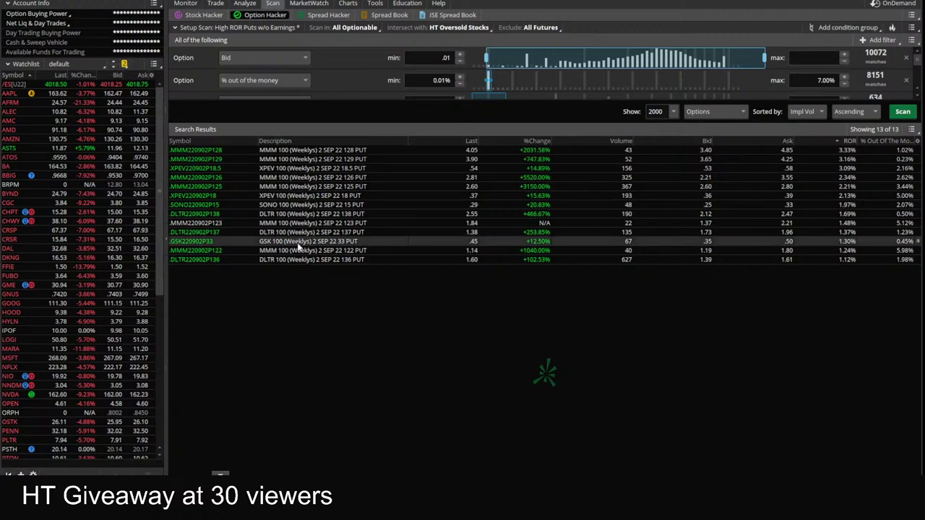
left_click(347, 3)
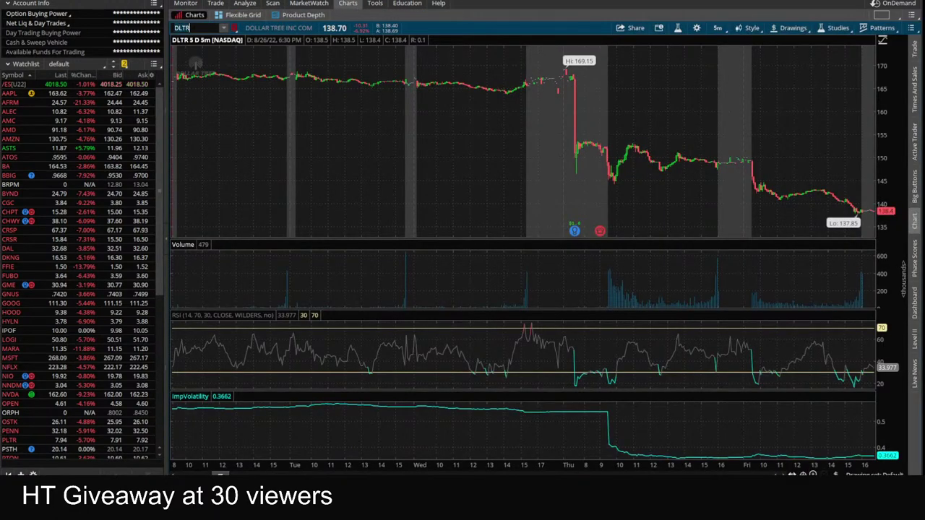
left_click(194, 29)
type("G")
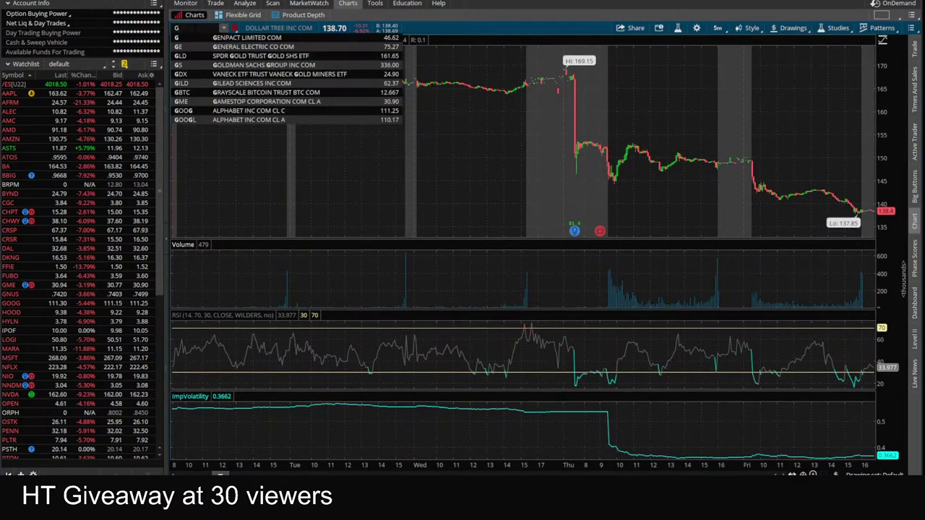
key("BackSpace")
type("G")
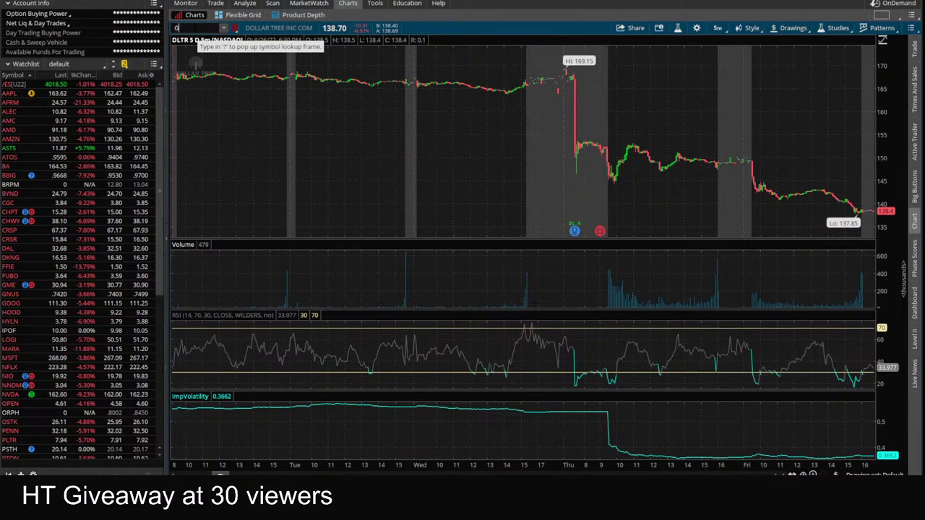
type("SK")
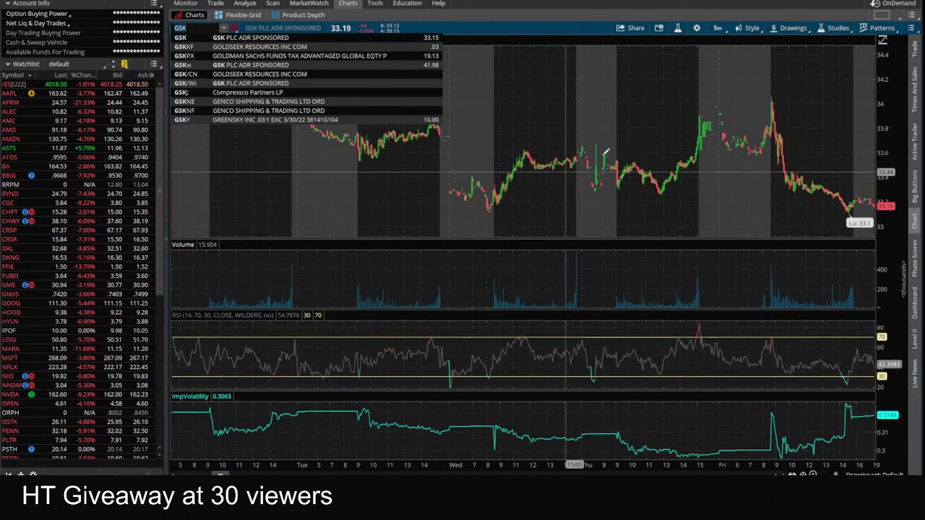
key("Return")
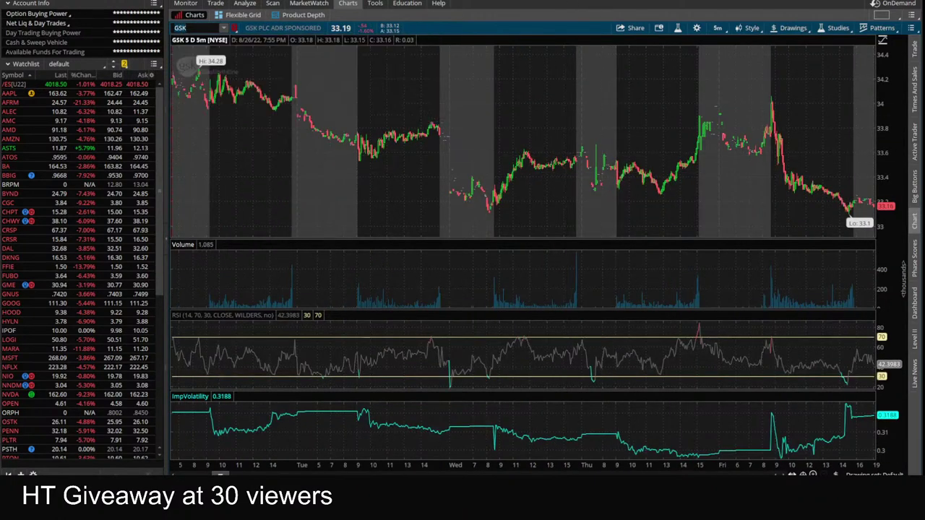
View the GSK chart on the 180 D : 4h time frame and check its 2 SEP 22 put chain.
left_click(718, 29)
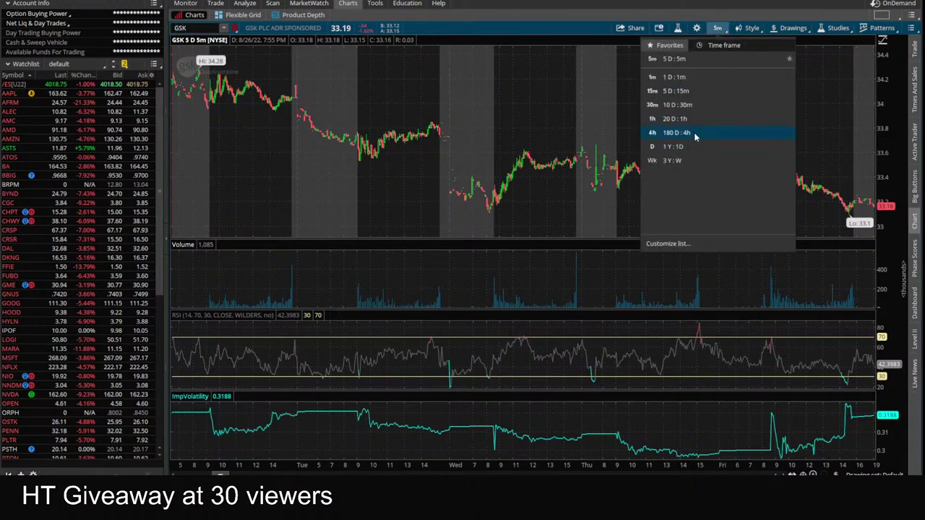
left_click(683, 133)
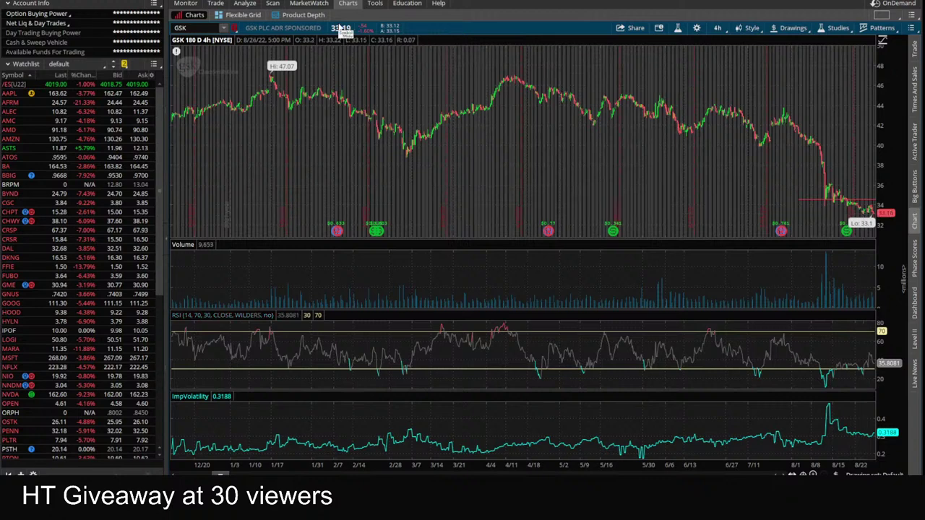
left_click(215, 5)
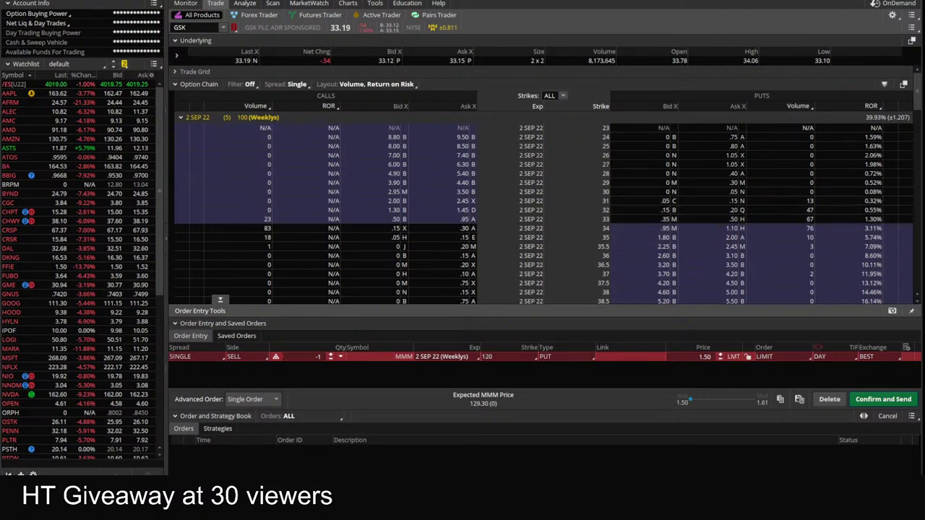
Recheck the GSK 180 D : 4h chart against its put chain and return to the oversold put scan results.
left_click(348, 3)
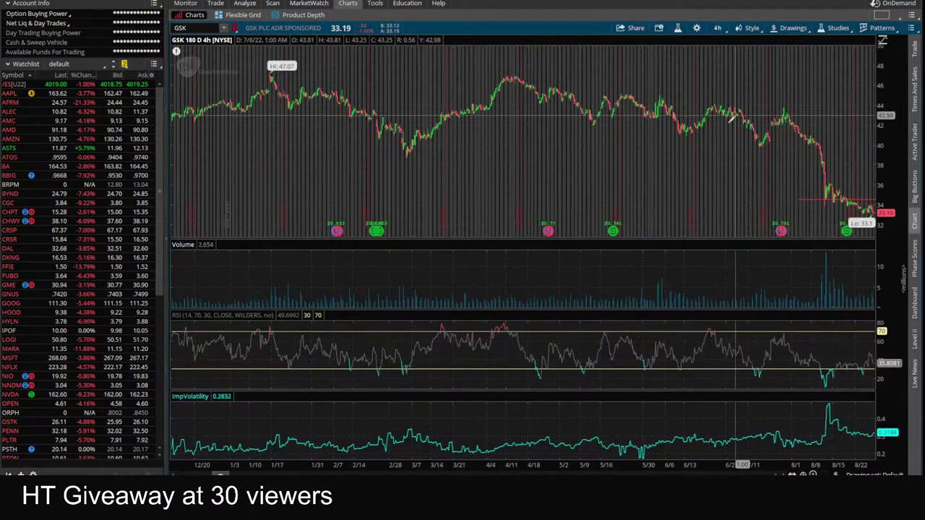
left_click(215, 4)
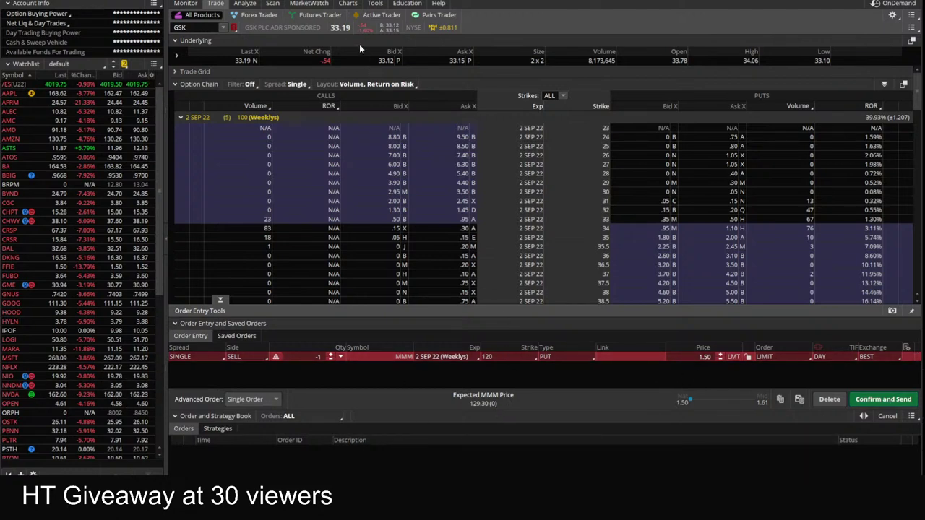
mouse_move(274, 7)
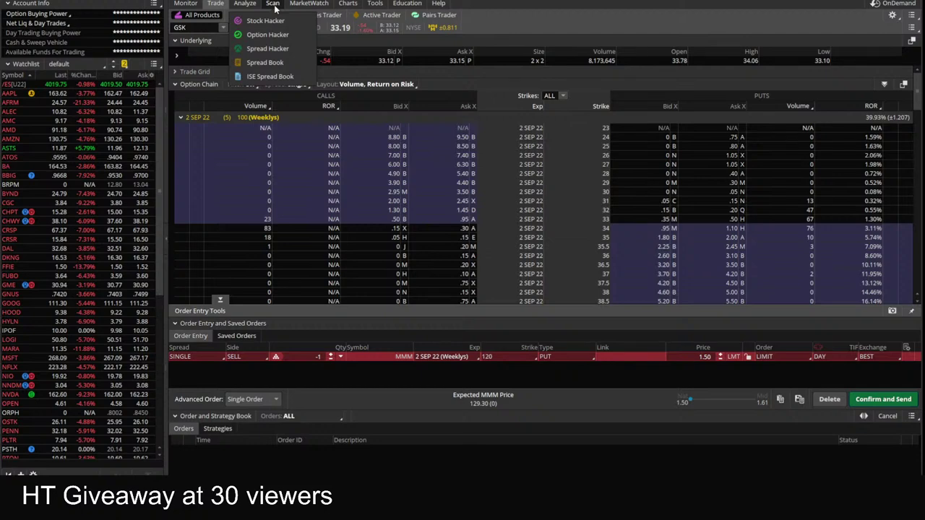
left_click(267, 34)
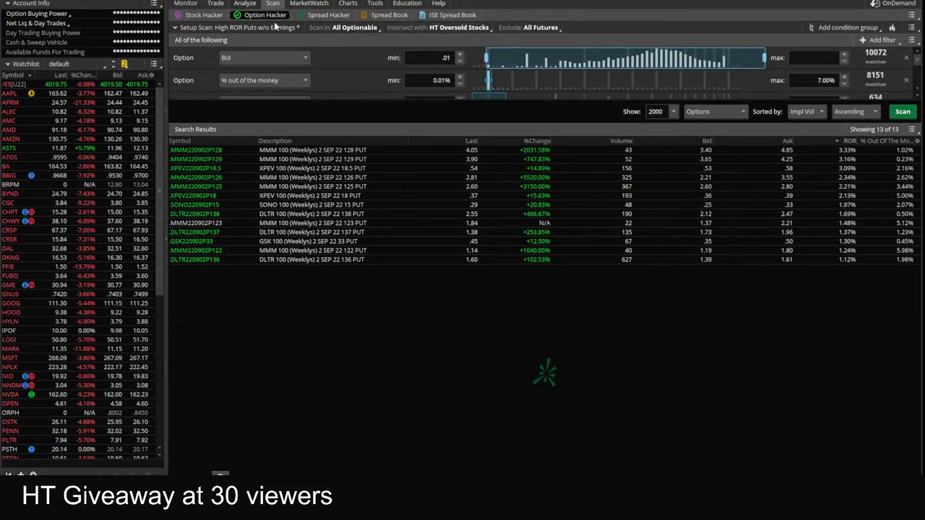
left_click(911, 27)
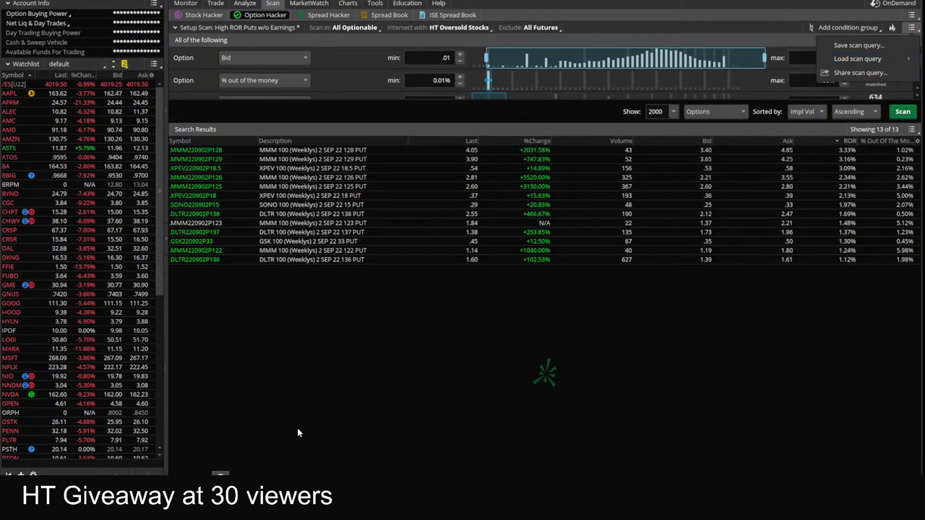
key("Escape")
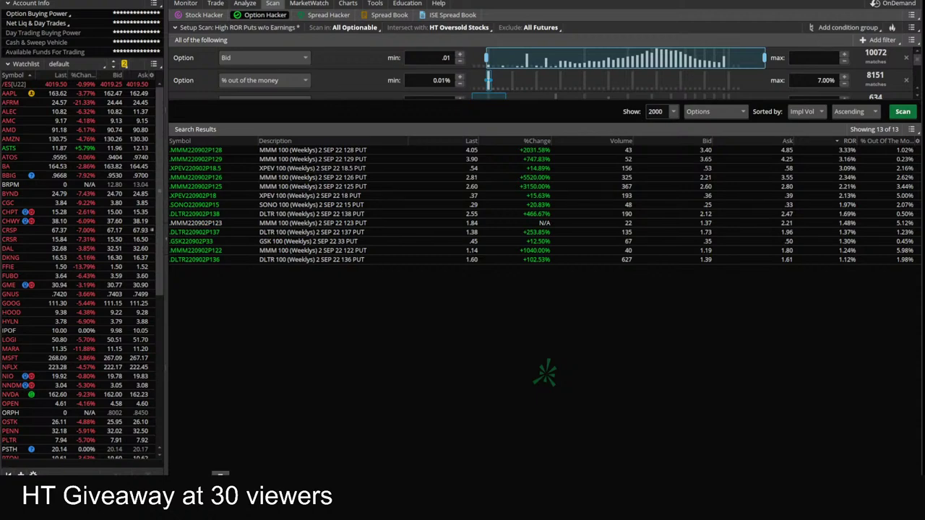
Switch to Discord and review the recent posts in the iv-reversion-alerts and stock-halt-alerts channels.
key("alt+Tab")
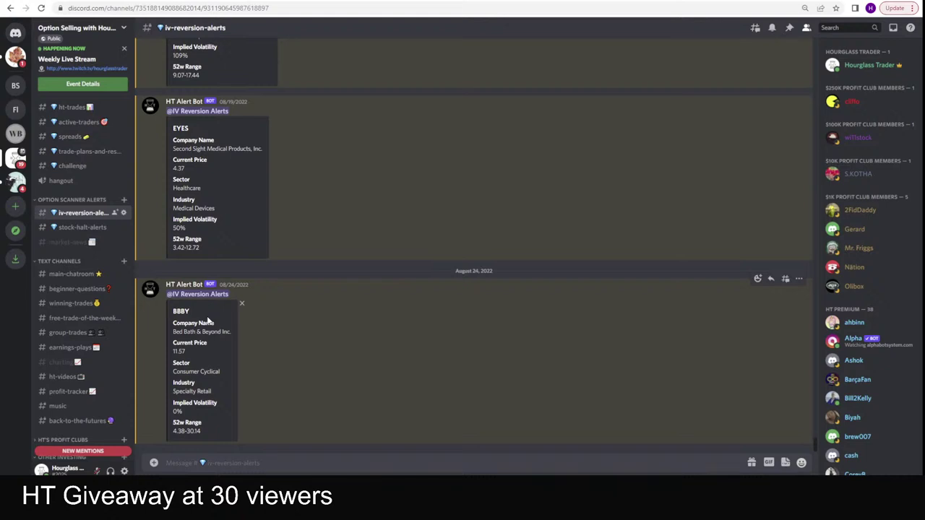
scroll(299, 242, "up", 5)
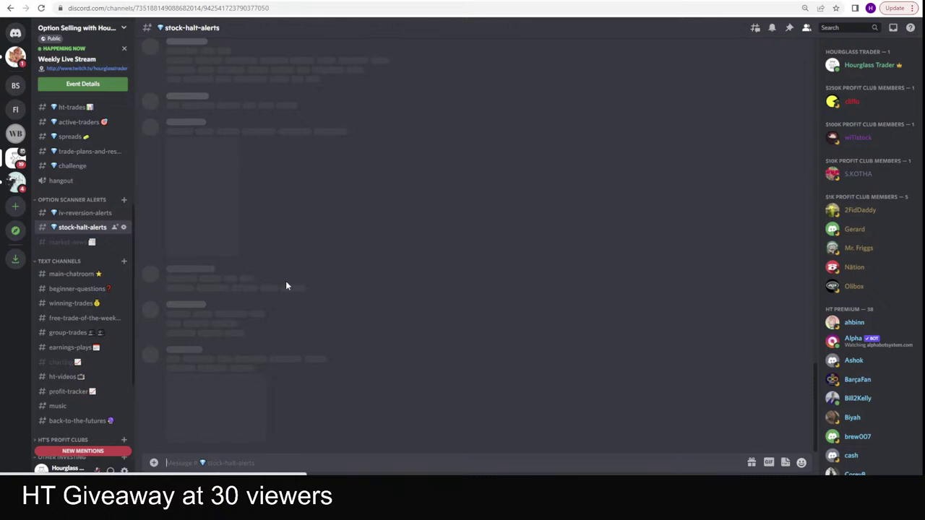
scroll(235, 317, "up", 5)
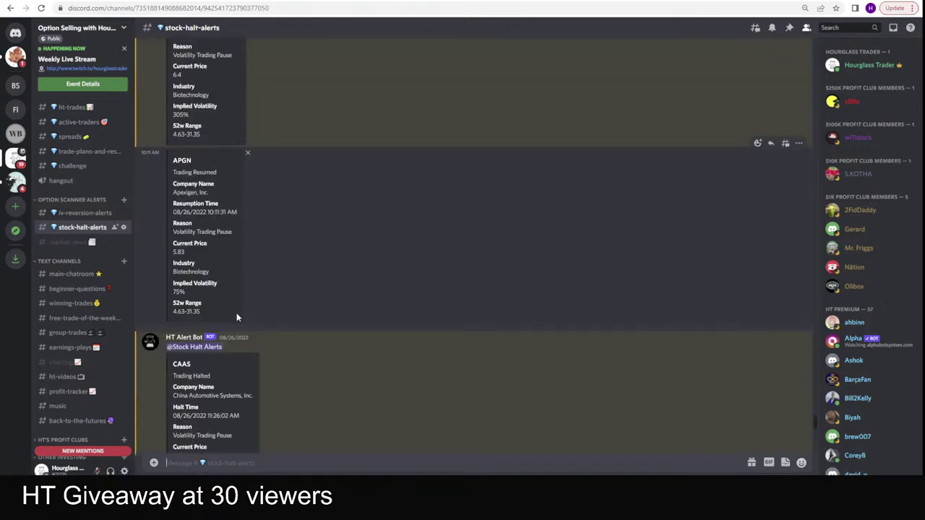
scroll(236, 318, "down", 6)
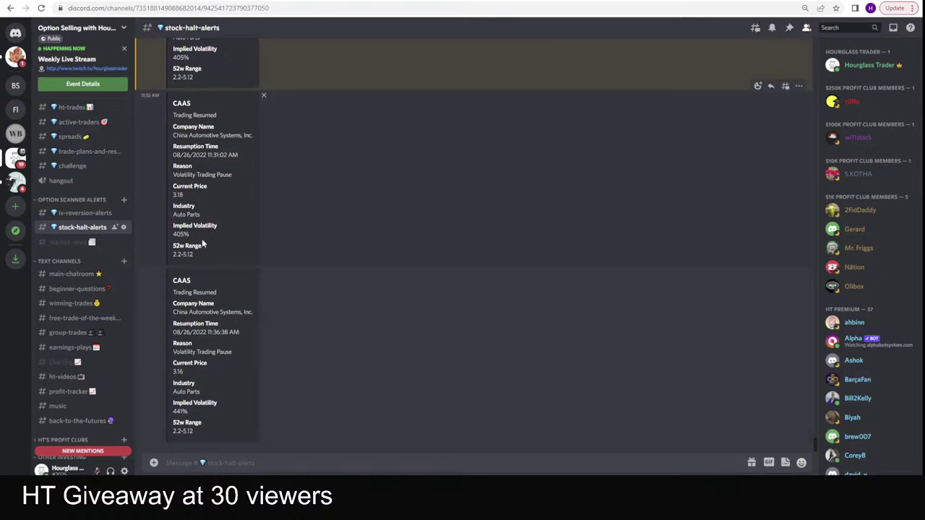
scroll(203, 245, "up", 10)
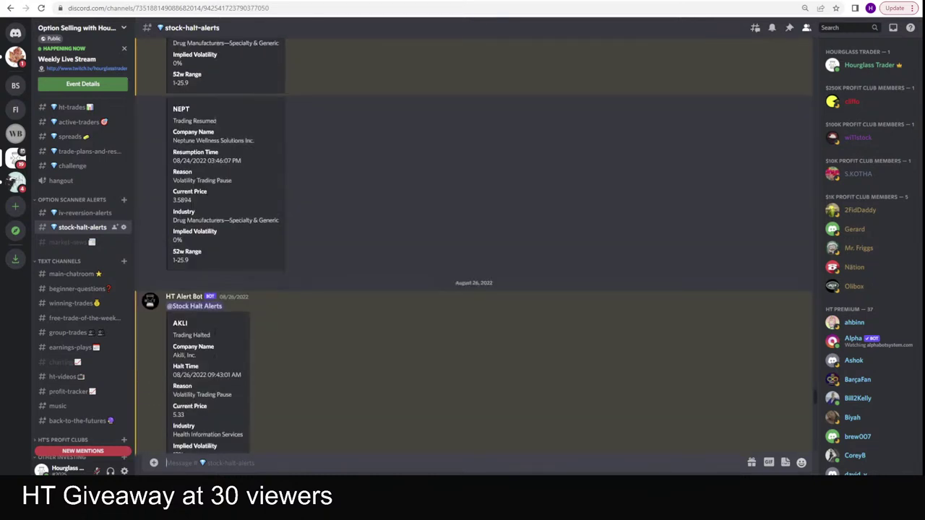
scroll(215, 333, "up", 10)
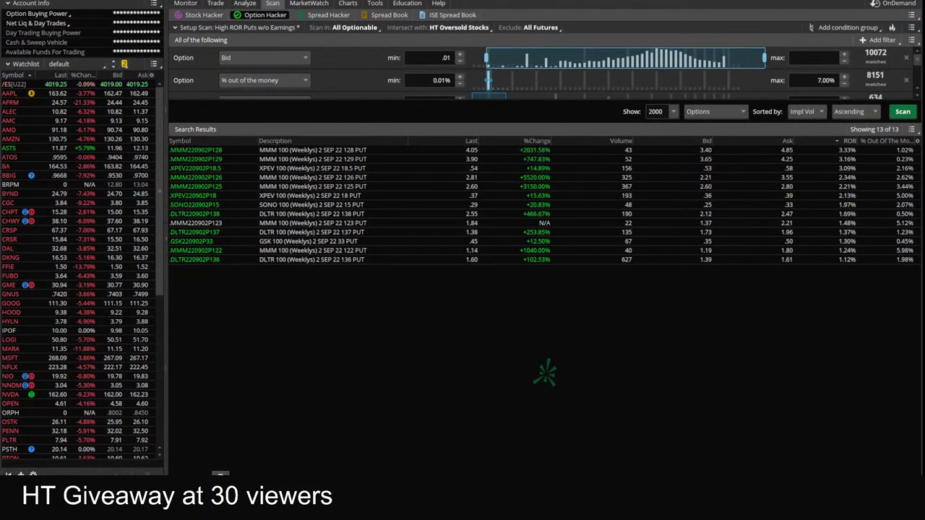
Switch to the HT Profit Tracker spreadsheet and check the New Trades totals from the week of 8/21 back to the week before 8/7.
mouse_move(181, 452)
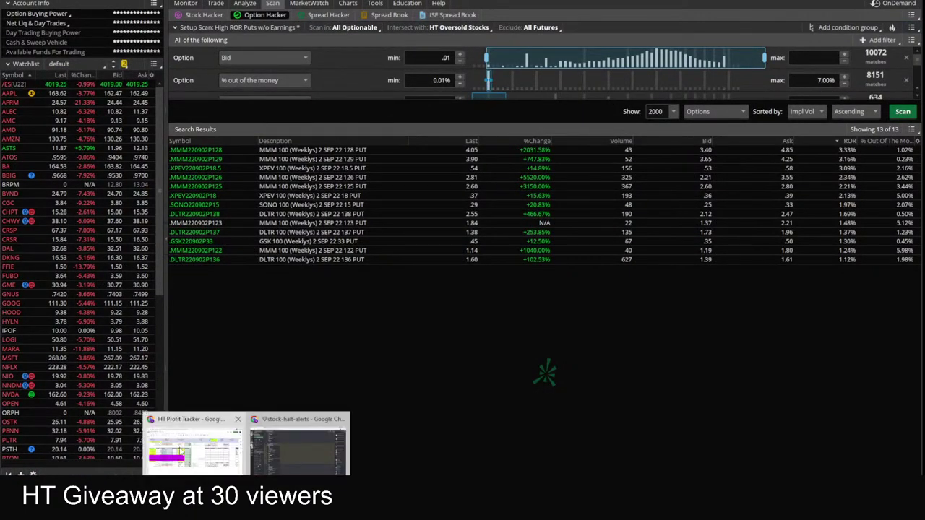
left_click(181, 452)
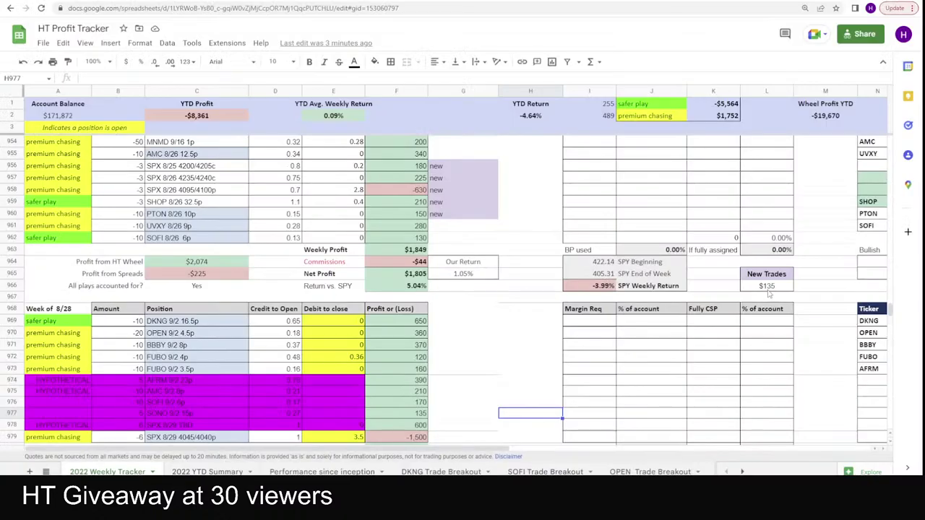
scroll(728, 317, "up", 4)
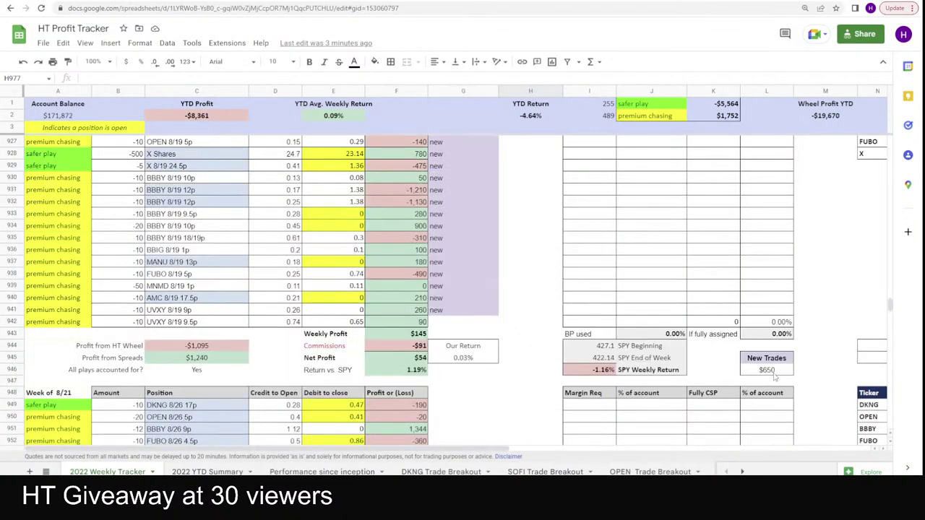
left_click(766, 370)
scroll(766, 372, "up", 6)
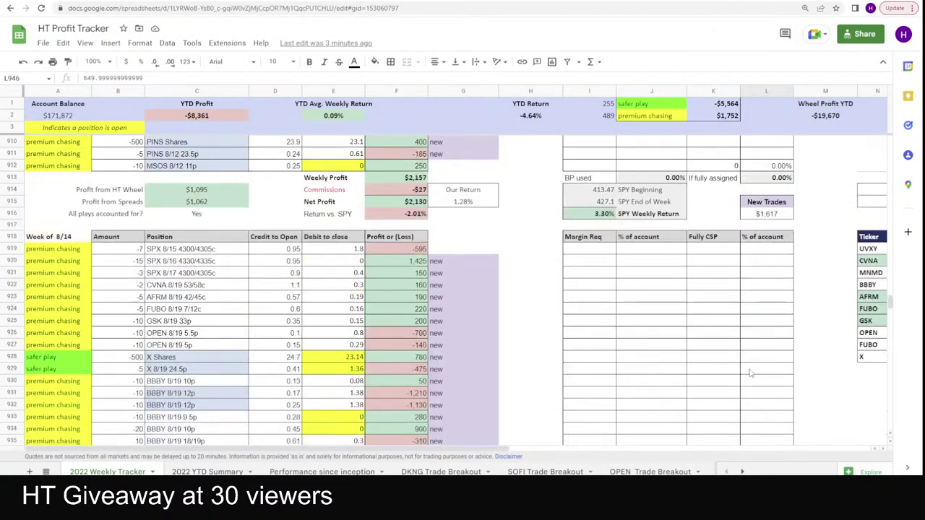
left_click(772, 214)
scroll(749, 281, "up", 1)
scroll(747, 291, "up", 10)
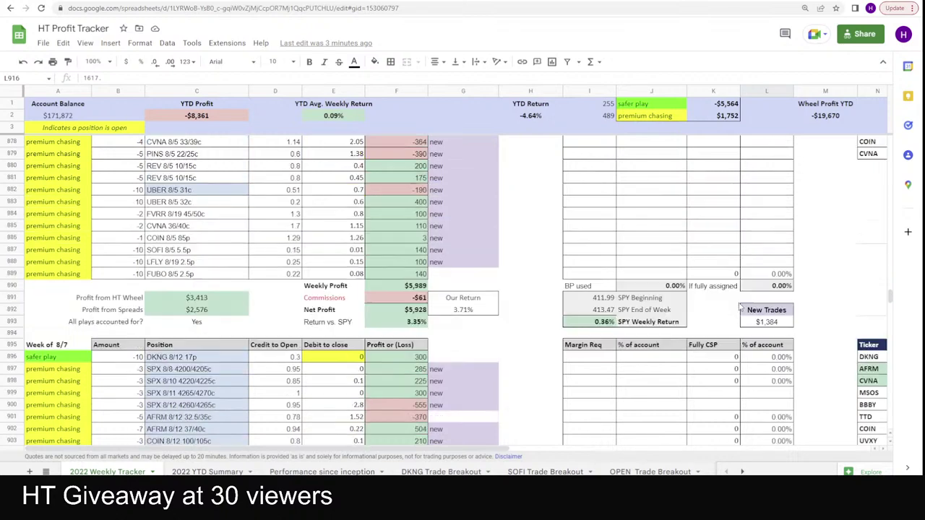
left_click(766, 322)
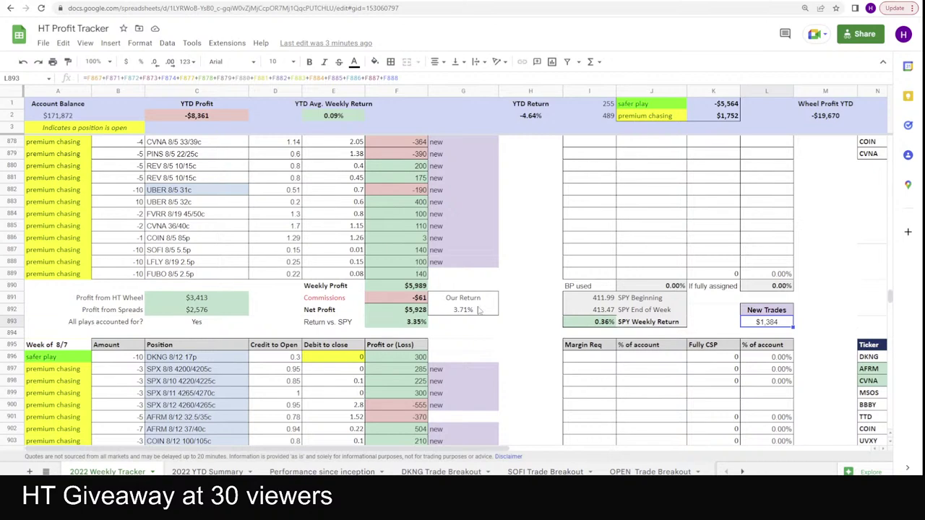
scroll(528, 341, "down", 10)
scroll(528, 342, "down", 19)
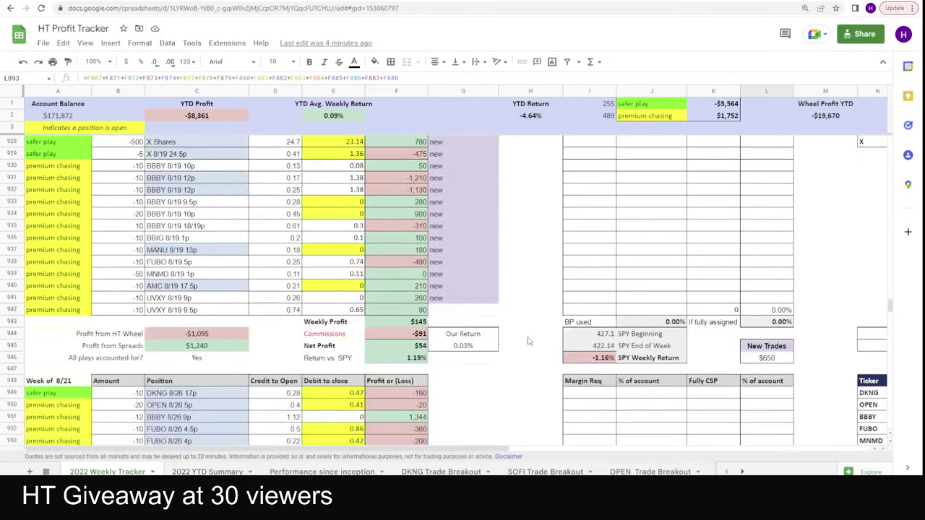
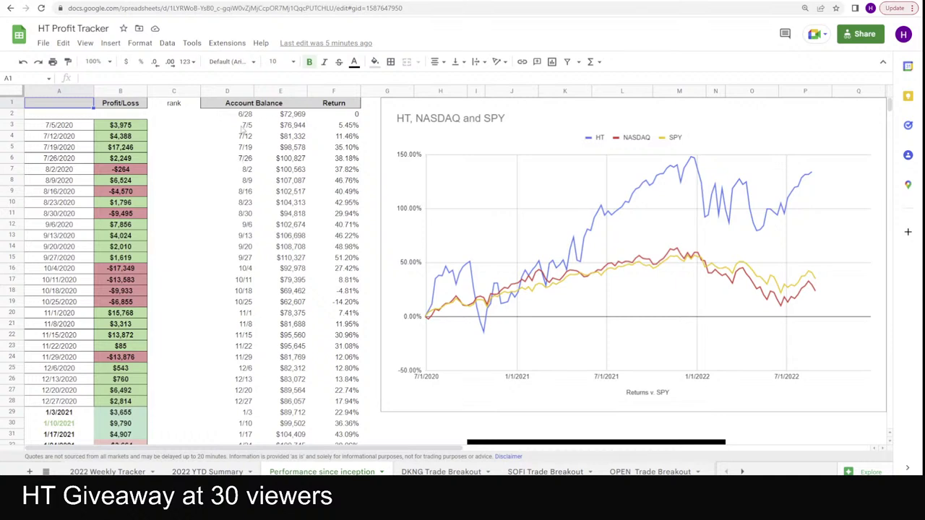
Check the account balance history since inception, and review the weeks of 8/21 and 8/28 in the 2022 Weekly Tracker.
left_click(246, 106)
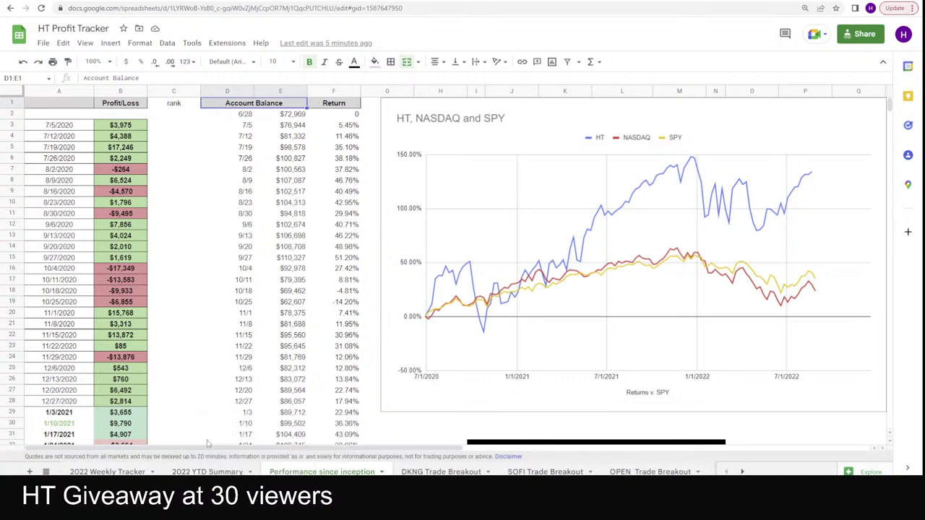
left_click(116, 470)
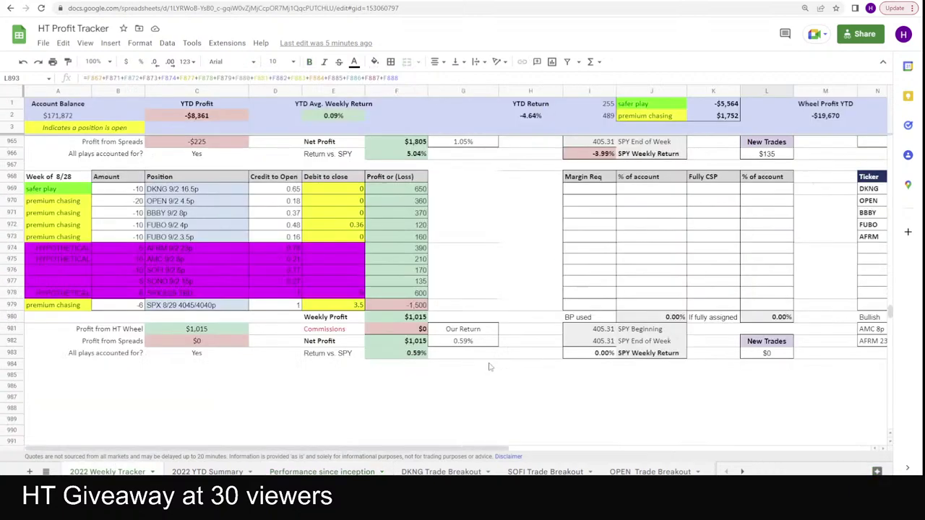
scroll(488, 367, "up", 1)
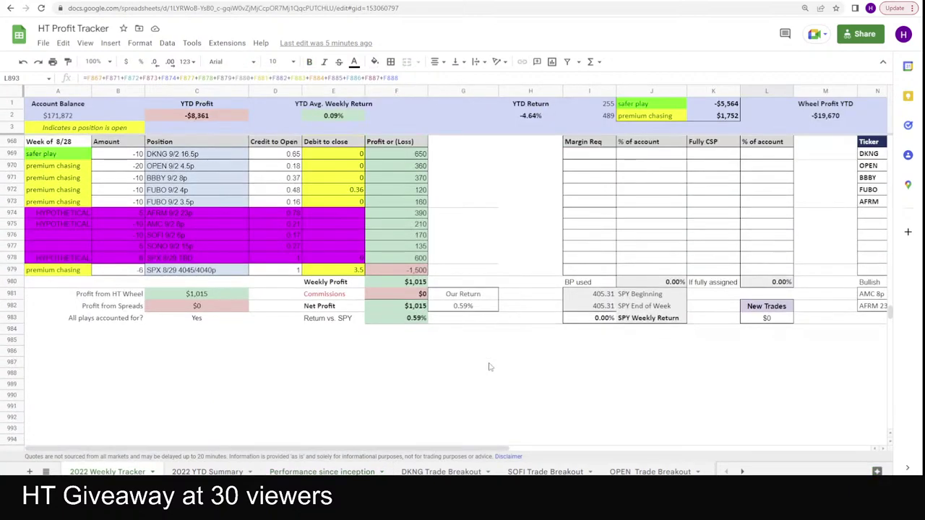
scroll(489, 367, "up", 2)
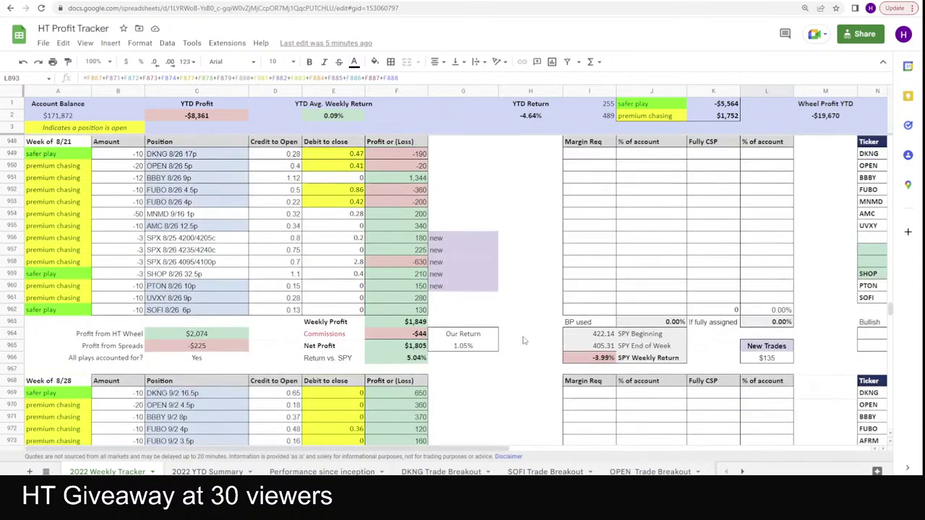
scroll(518, 344, "up", 6)
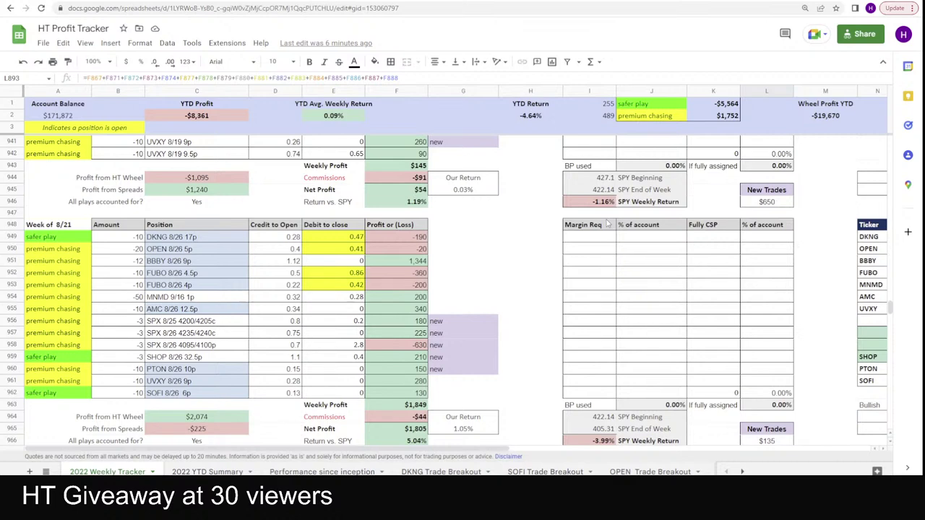
scroll(607, 224, "down", 2)
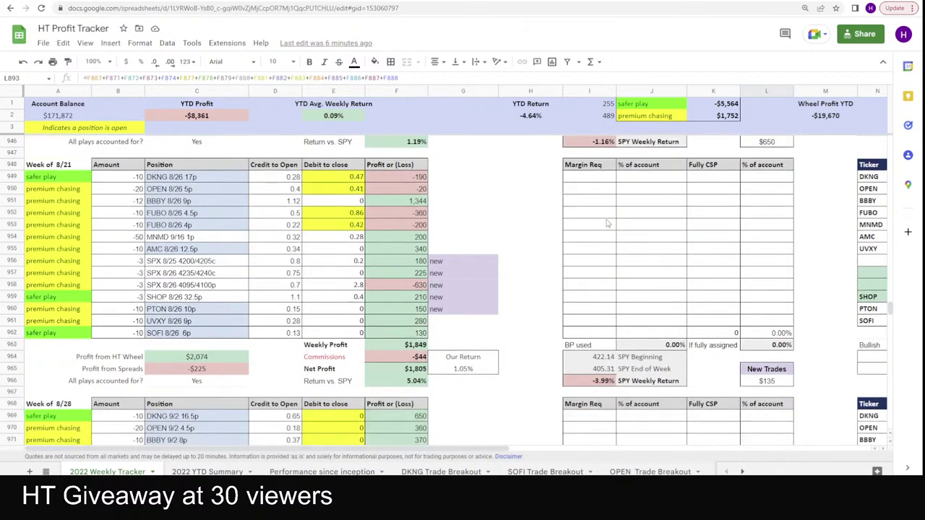
scroll(607, 224, "down", 5)
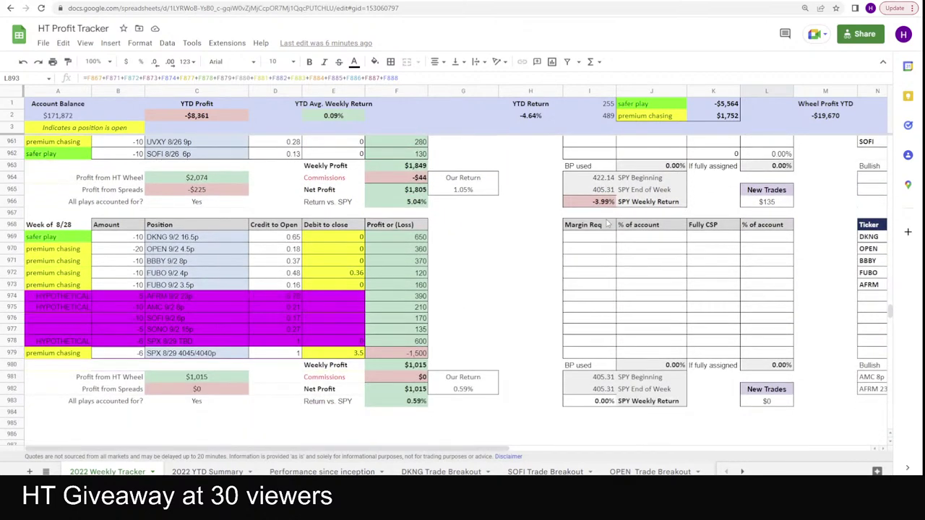
Try a debit to close of 4 for the SPX 8/29 4045/4040p position and undo it.
key("alt+Tab")
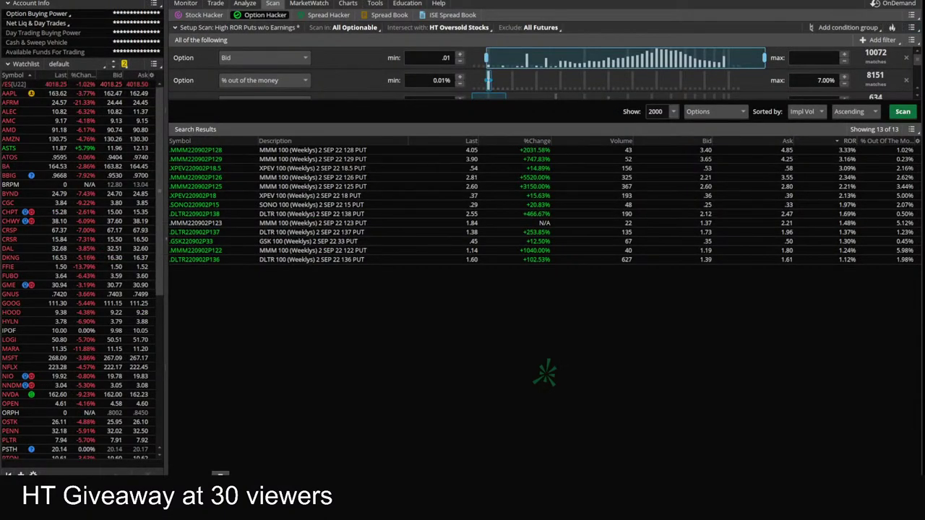
key("alt+Tab")
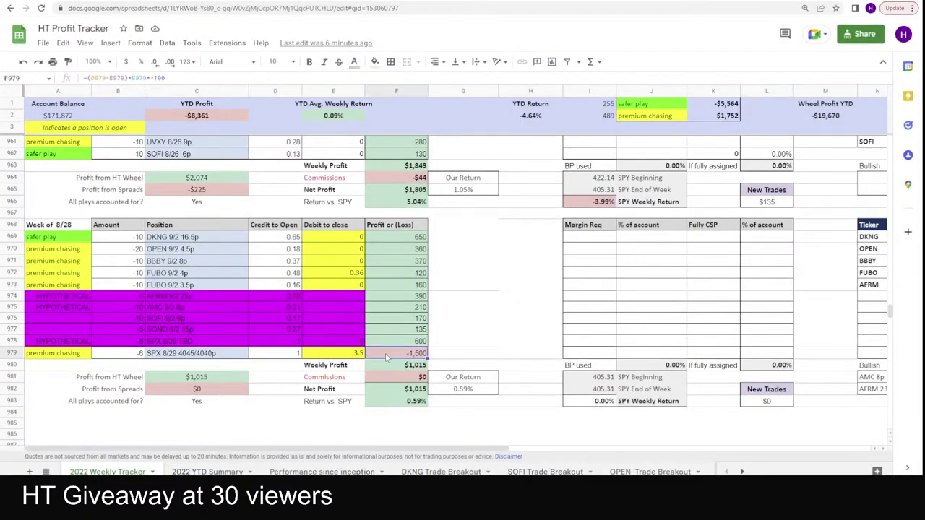
left_click(350, 357)
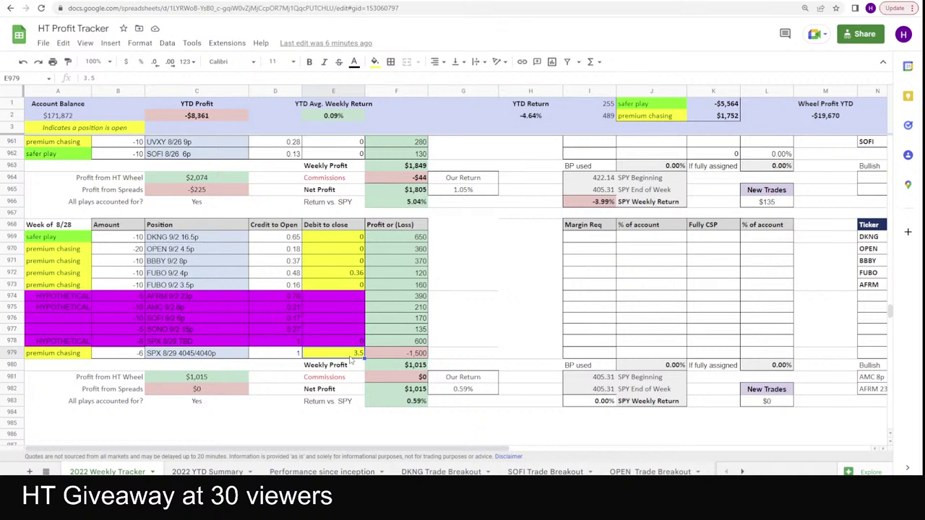
type("4")
key("Return")
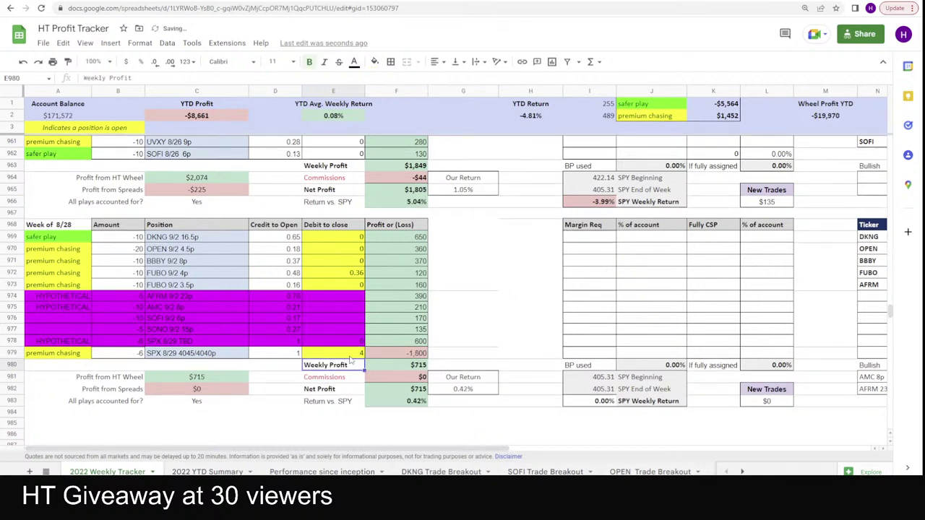
key("ctrl+z")
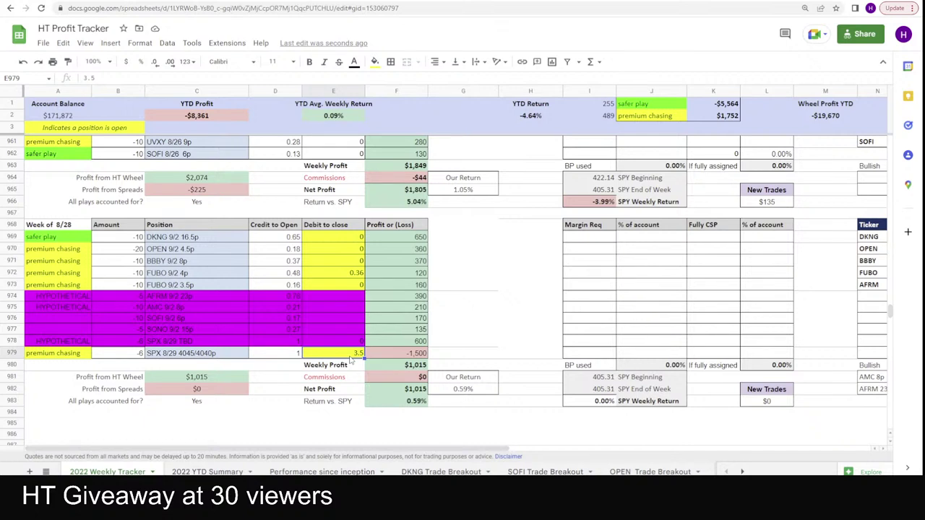
Sum the profits of the hypothetical trades in the week of 8/28 and review the new trades in the weeks of 8/21 and 8/14.
left_click_drag(193, 292, 194, 340)
left_click_drag(414, 297, 415, 341)
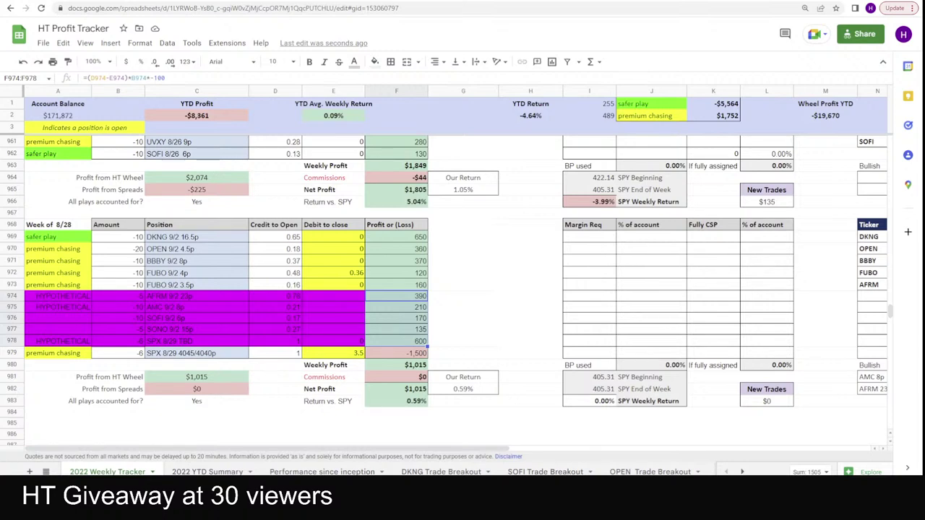
scroll(442, 305, "up", 4)
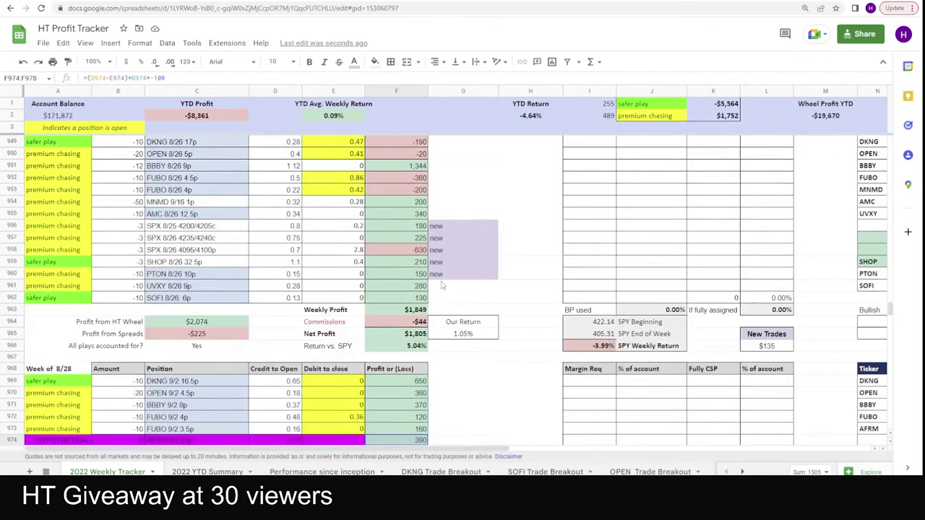
scroll(445, 304, "up", 6)
scroll(450, 307, "up", 4)
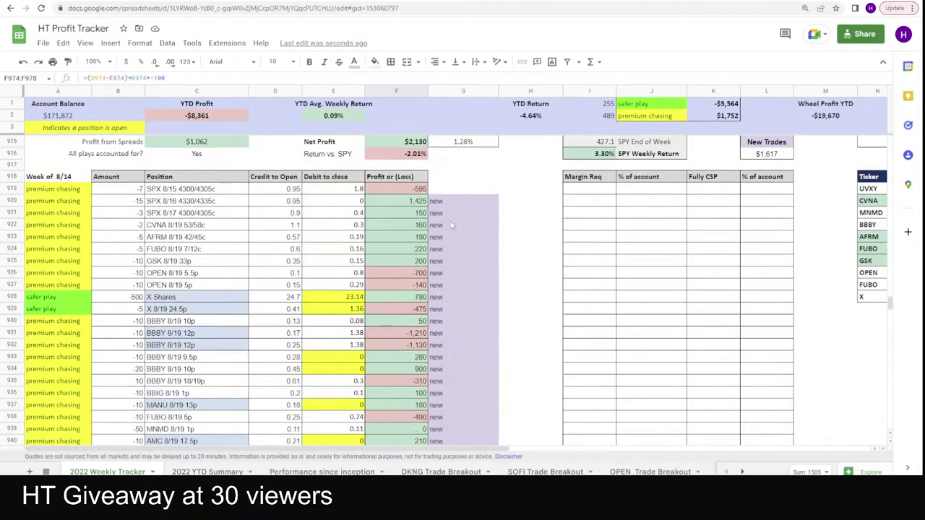
Review the new trades and New Trades totals from the week of 8/14 back to the week before 7/24.
scroll(451, 210, "down", 3)
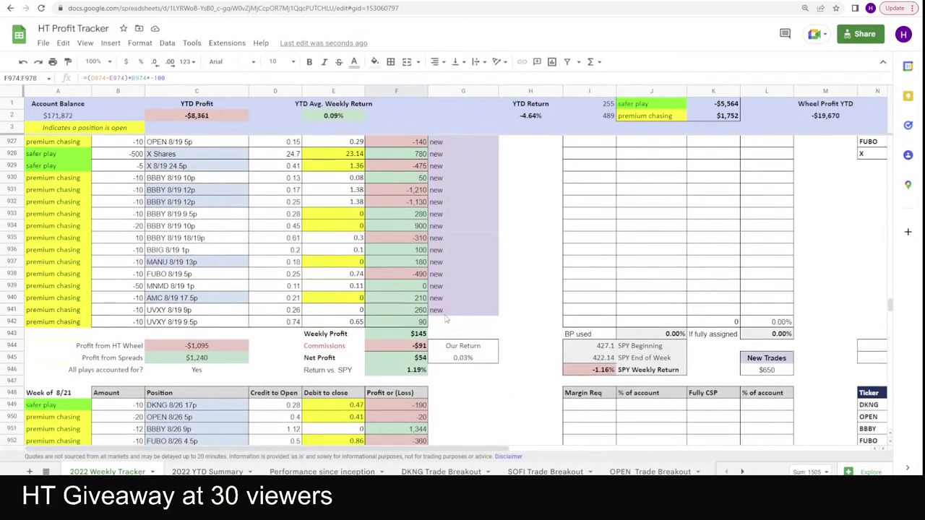
scroll(451, 332, "up", 7)
scroll(457, 344, "up", 3)
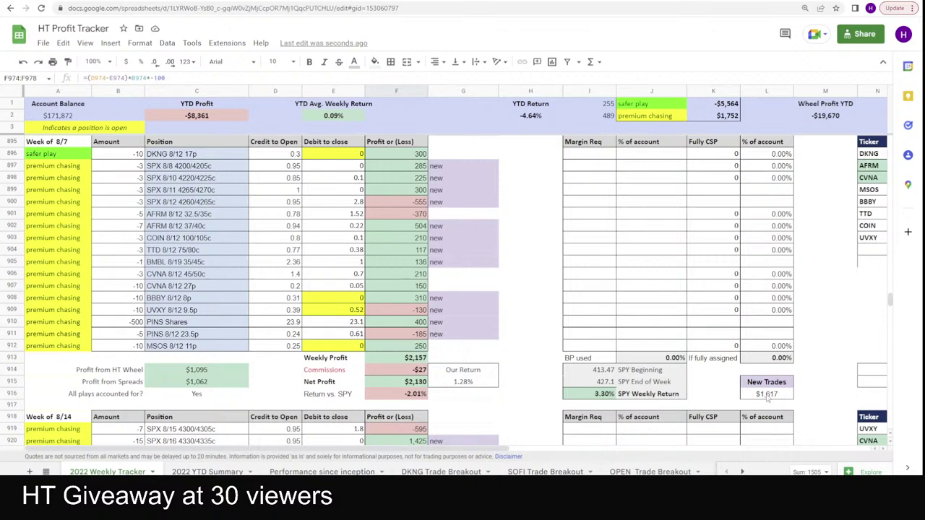
scroll(410, 327, "up", 6)
scroll(410, 328, "up", 3)
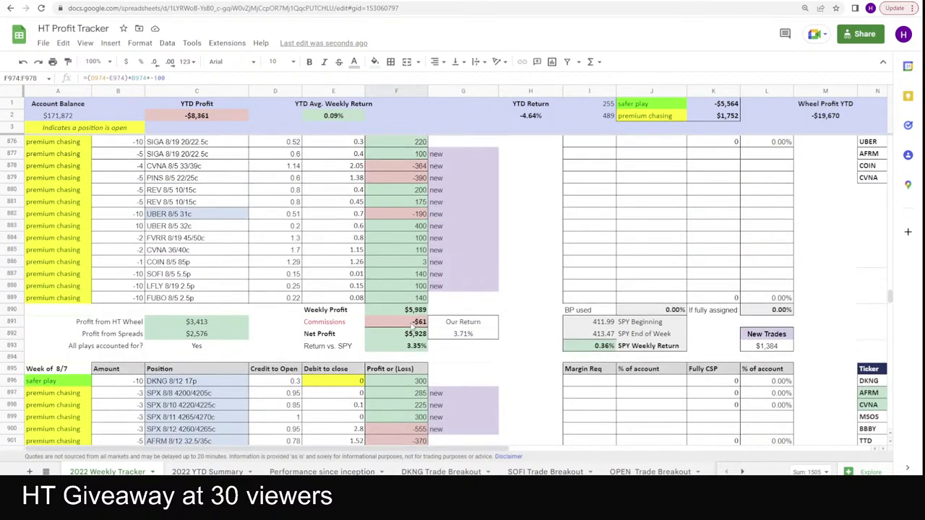
scroll(412, 327, "down", 2)
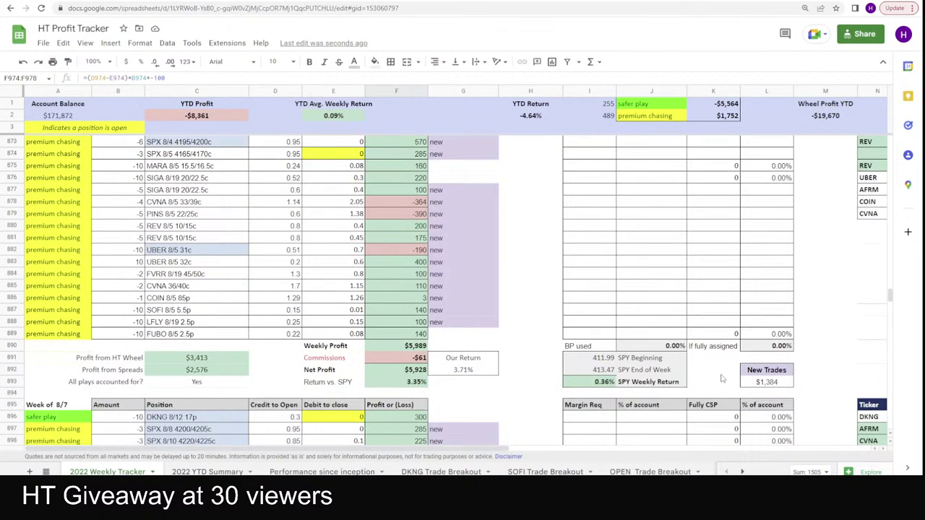
scroll(505, 316, "up", 15)
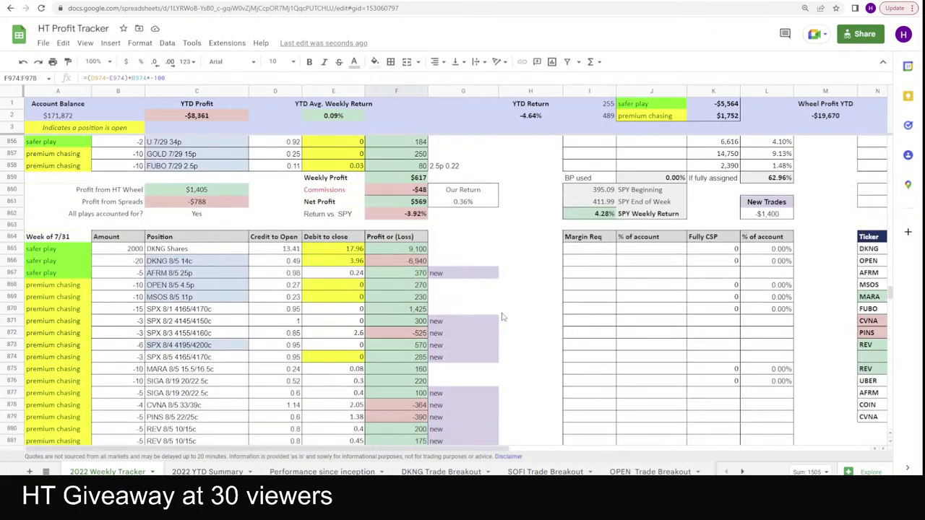
scroll(495, 314, "up", 9)
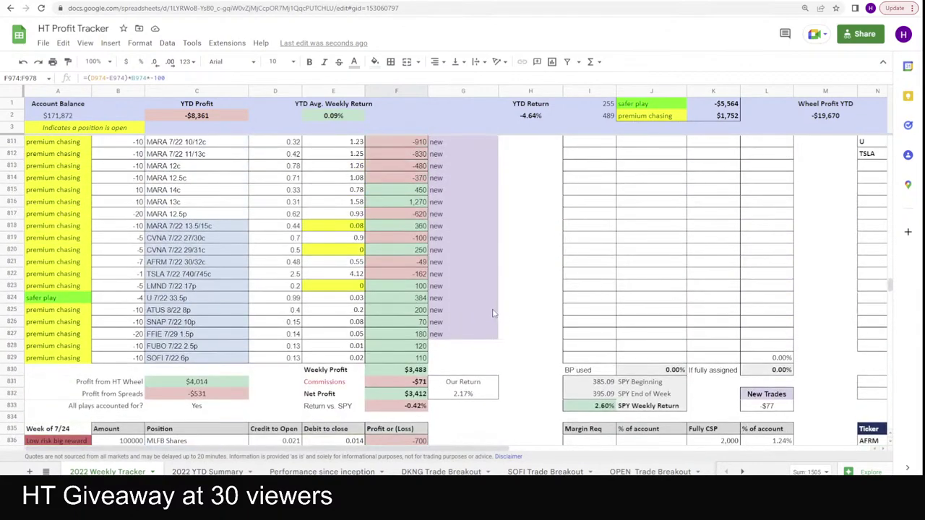
Review the weekly trades forward from the week before 7/24 to the week of 8/28.
scroll(490, 313, "down", 4)
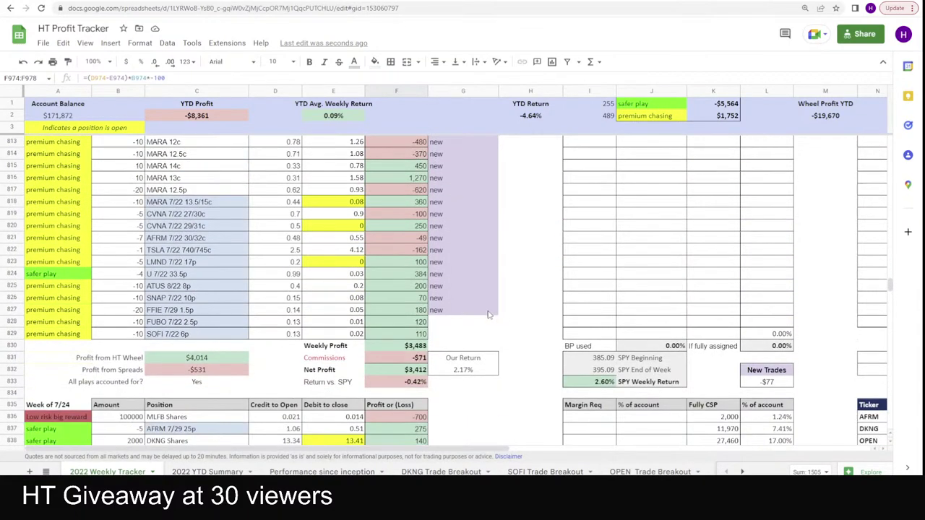
scroll(487, 316, "down", 6)
scroll(487, 316, "down", 18)
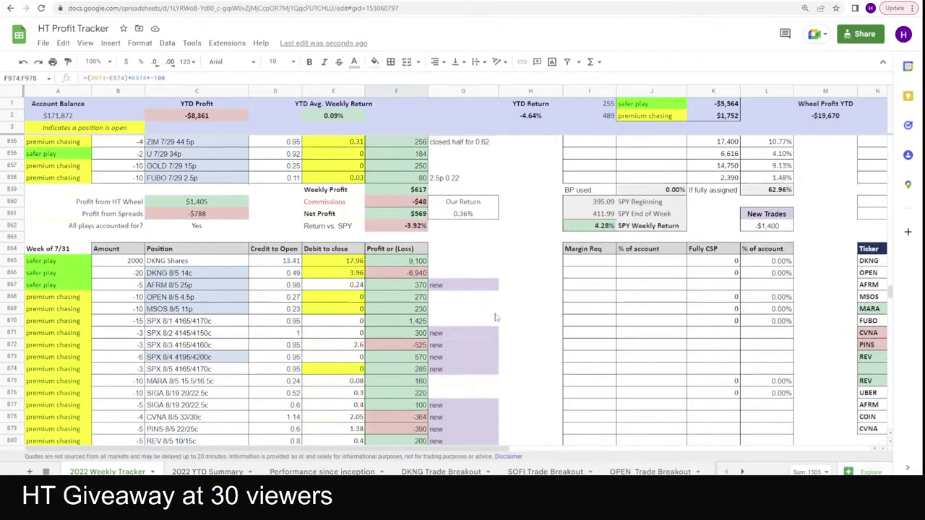
scroll(485, 318, "down", 20)
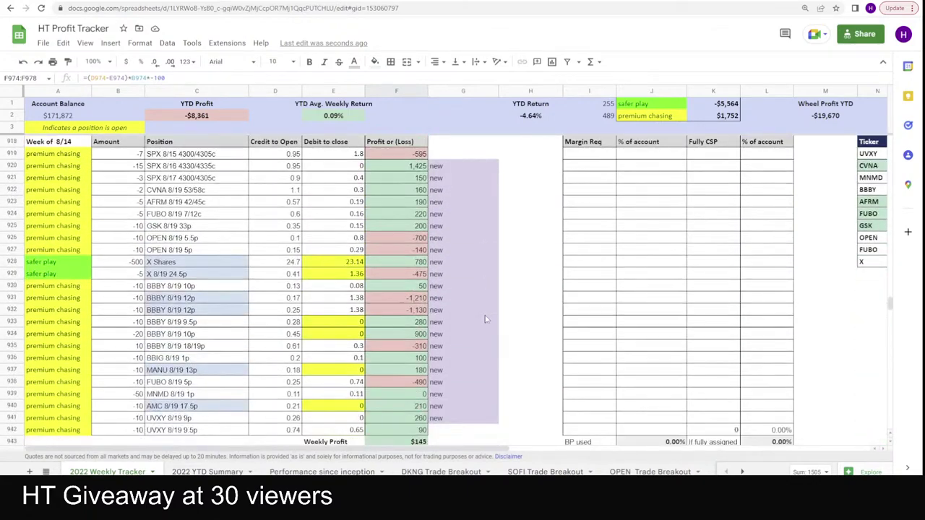
scroll(486, 316, "down", 6)
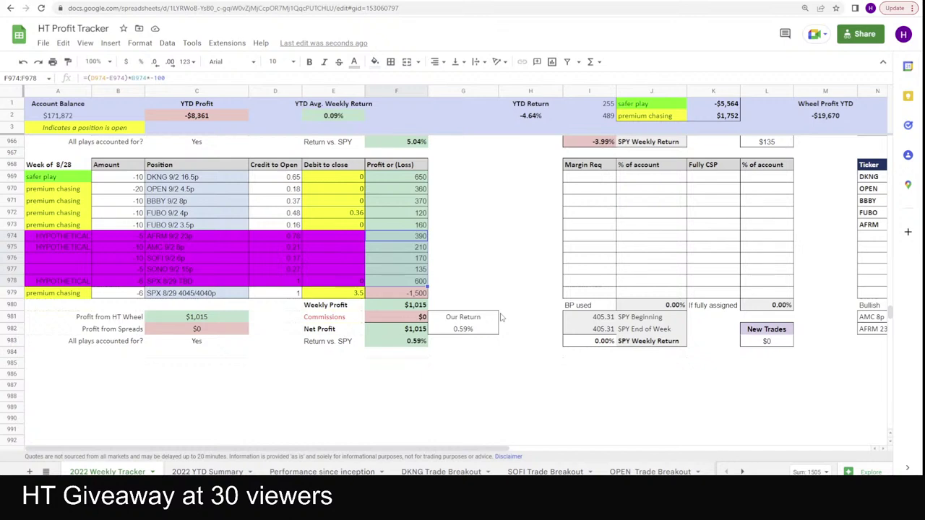
Highlight the week of 8/28 positions from DKNG through the hypothetical SPX trade, and check the SPY weekly return for the week of 8/21.
left_click_drag(195, 182, 191, 284)
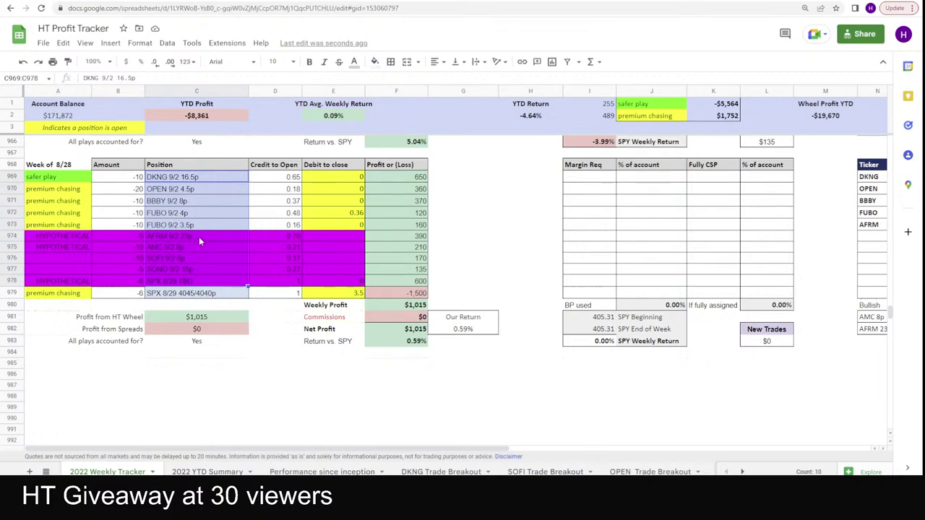
scroll(200, 242, "up", 4)
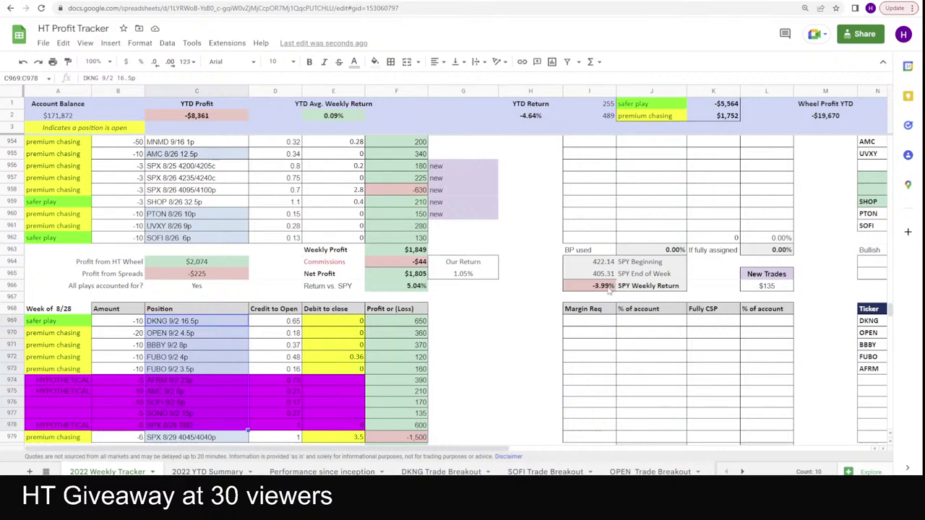
left_click(609, 286)
scroll(506, 293, "up", 2)
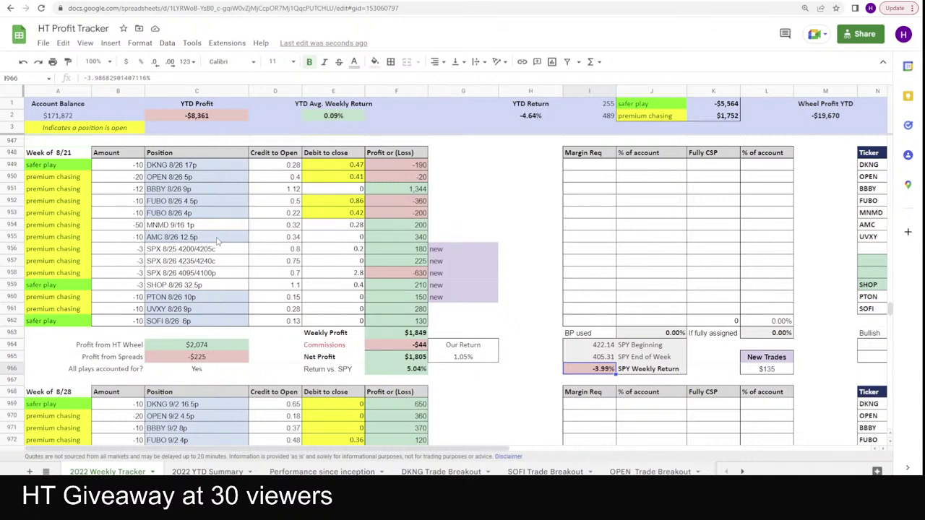
Sum the week of 8/28 profits from DKNG 9/2 16.5p through SONO 9/2 15p.
scroll(217, 242, "down", 5)
left_click(412, 225)
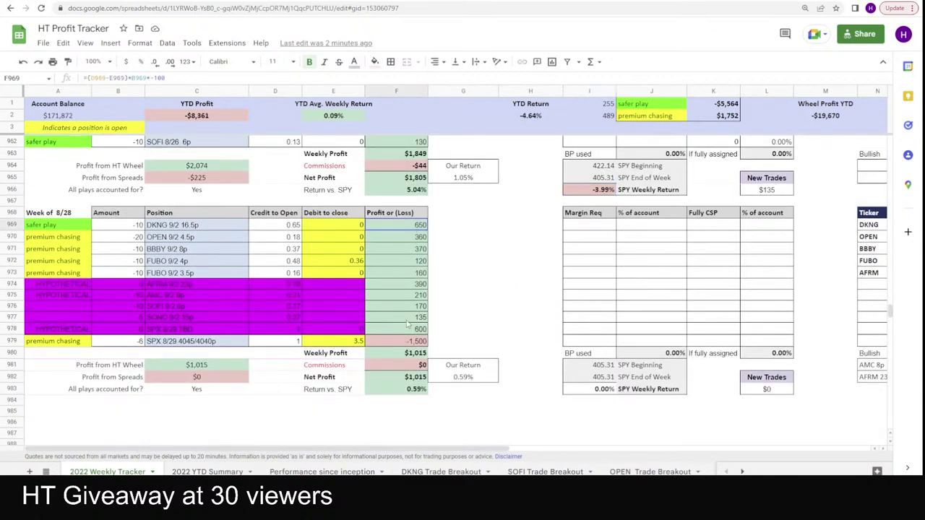
left_click_drag(407, 324, 407, 320)
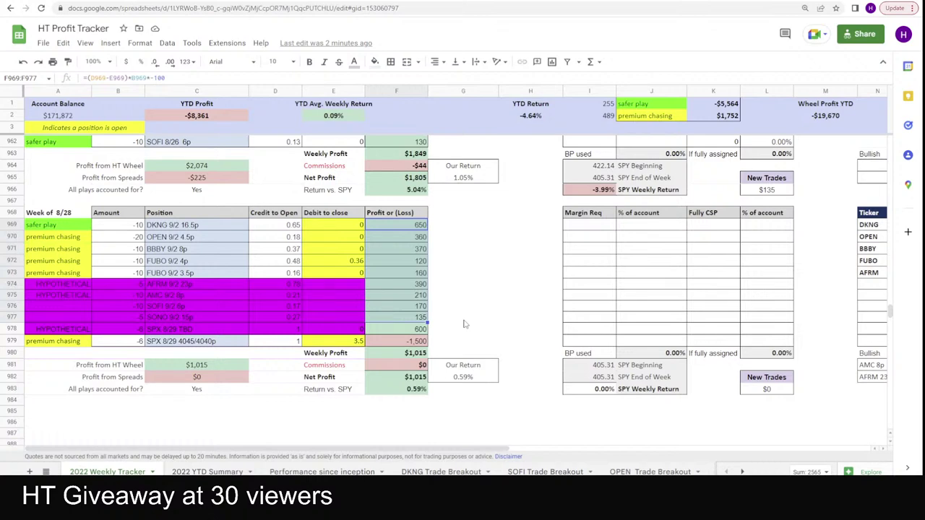
Check the UVXY Trade Breakout (2) sheet and return to the 2022 Weekly Tracker.
scroll(544, 470, "down", 3)
left_click(557, 471)
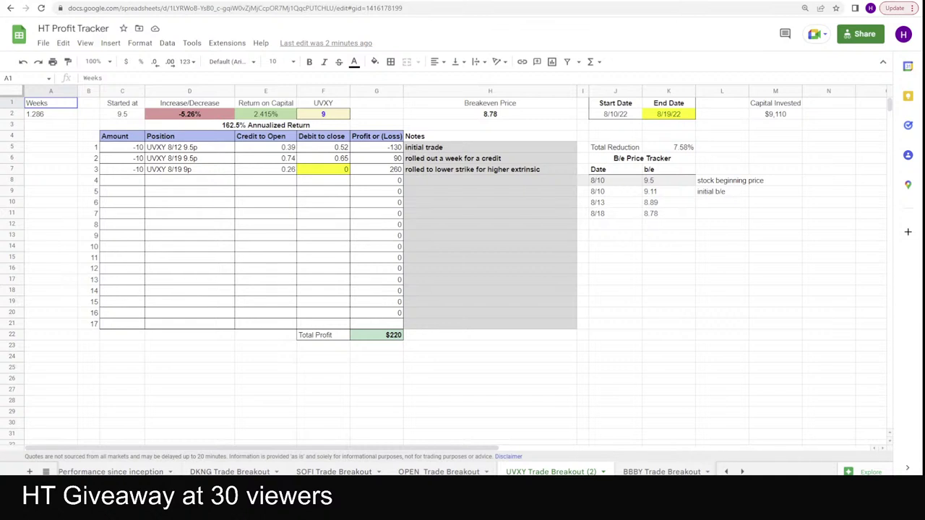
scroll(180, 471, "up", 3)
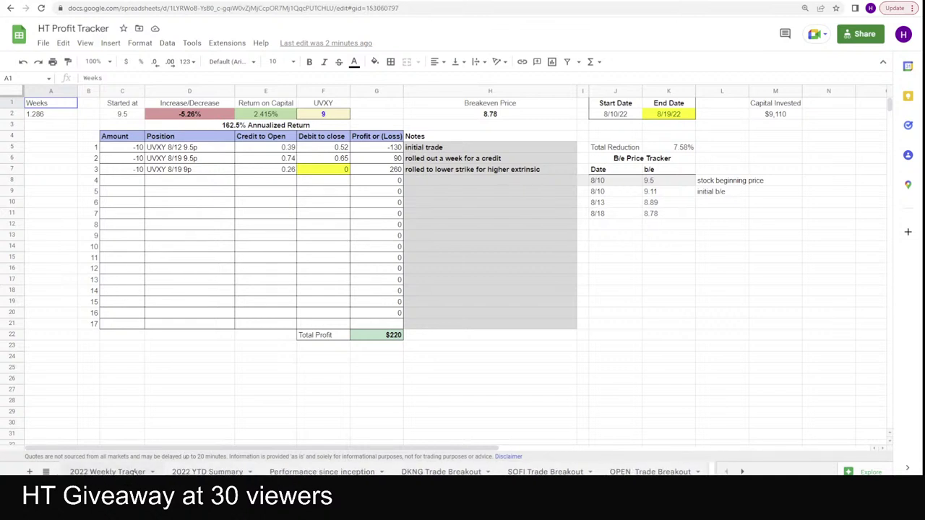
left_click(132, 472)
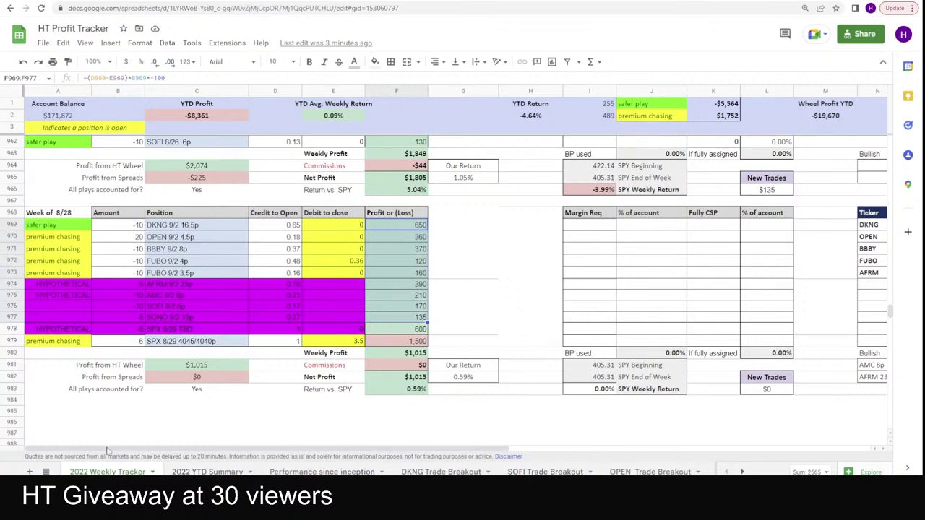
Examine the monthly summary and weekly results in the 2022 YTD Summary, and the HT, NASDAQ and SPY chart in Performance since inception.
left_click(207, 471)
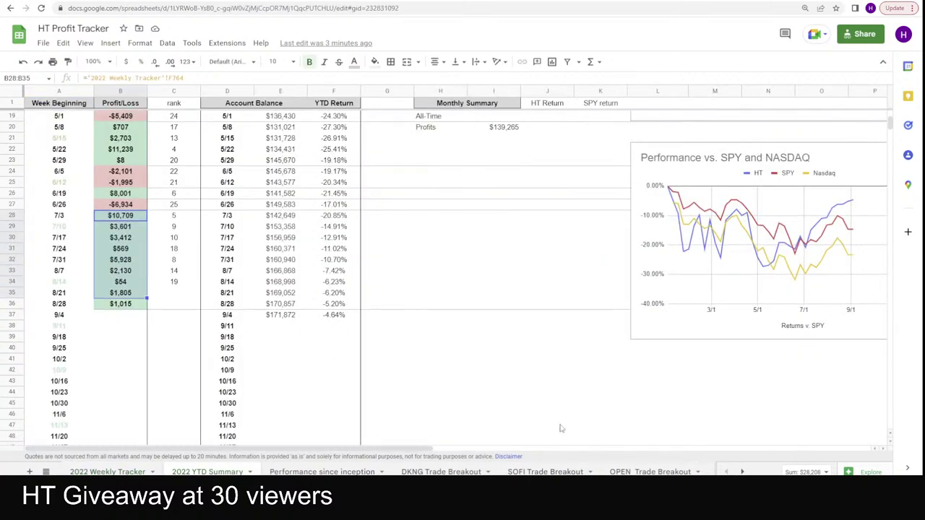
scroll(311, 341, "up", 5)
scroll(310, 341, "up", 1)
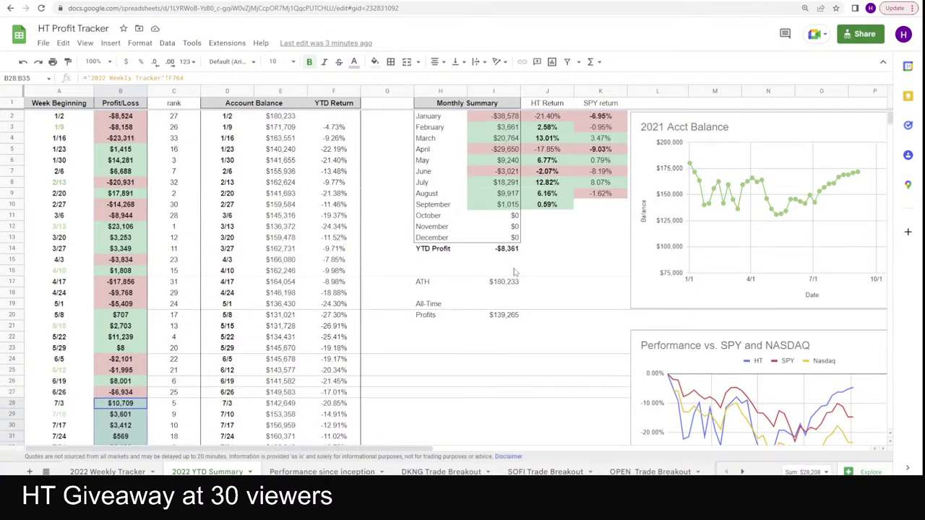
scroll(515, 271, "down", 3)
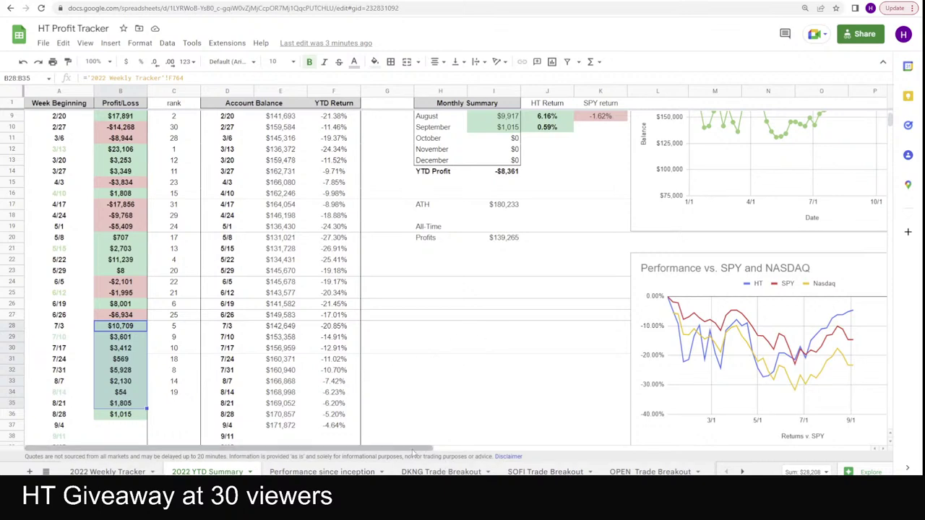
left_click(322, 471)
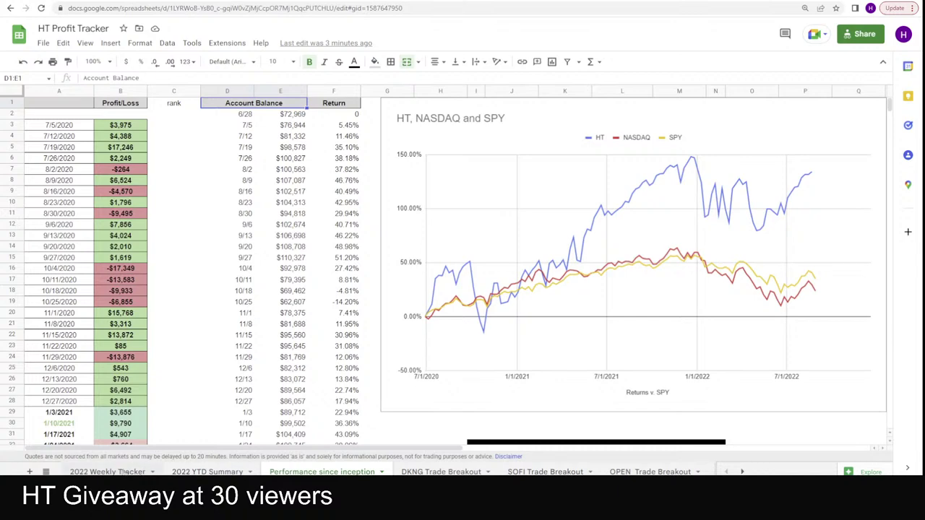
Return to the 2022 Weekly Tracker and check the net profit for the week of 8/28.
left_click(107, 471)
scroll(537, 341, "down", 3)
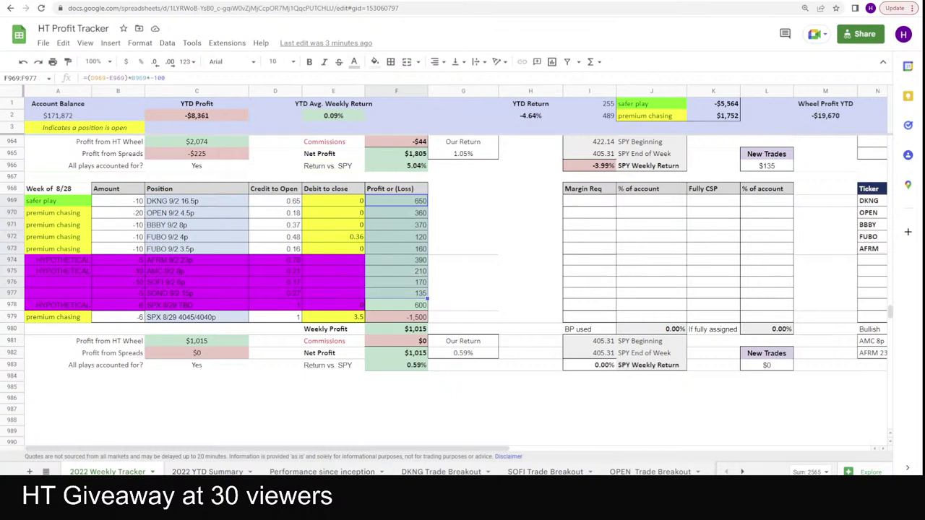
key("alt+Tab")
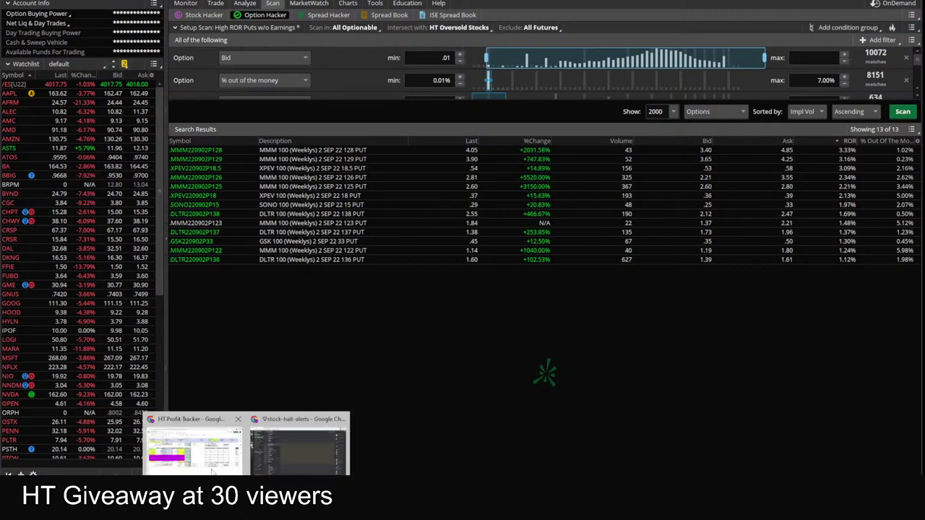
left_click(194, 442)
left_click(533, 401)
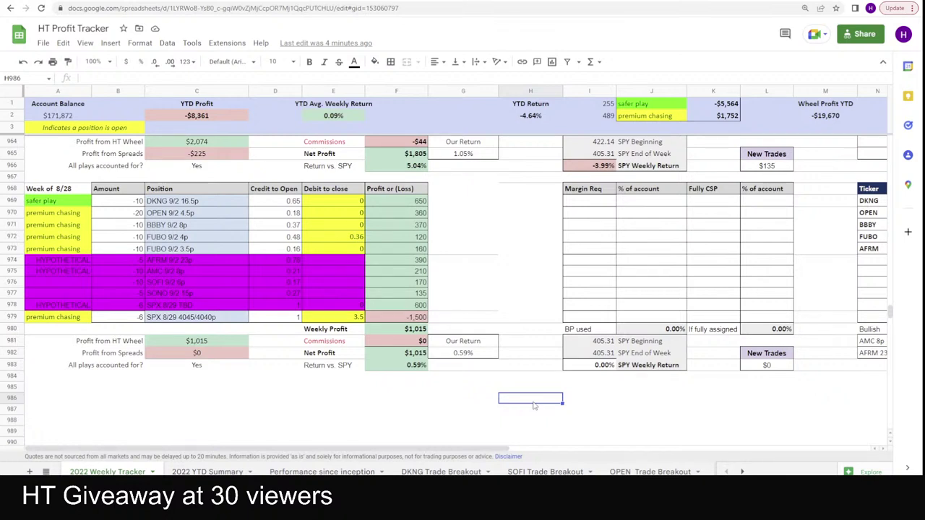
left_click(399, 356)
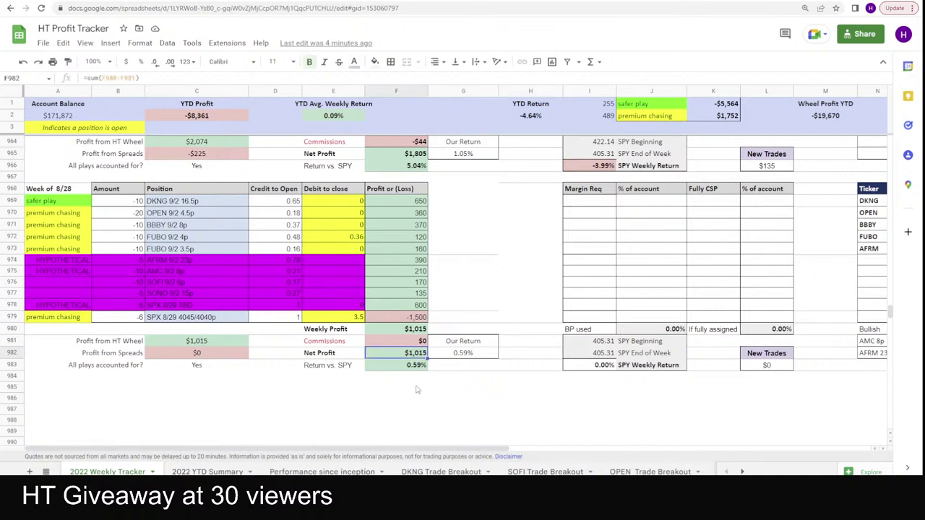